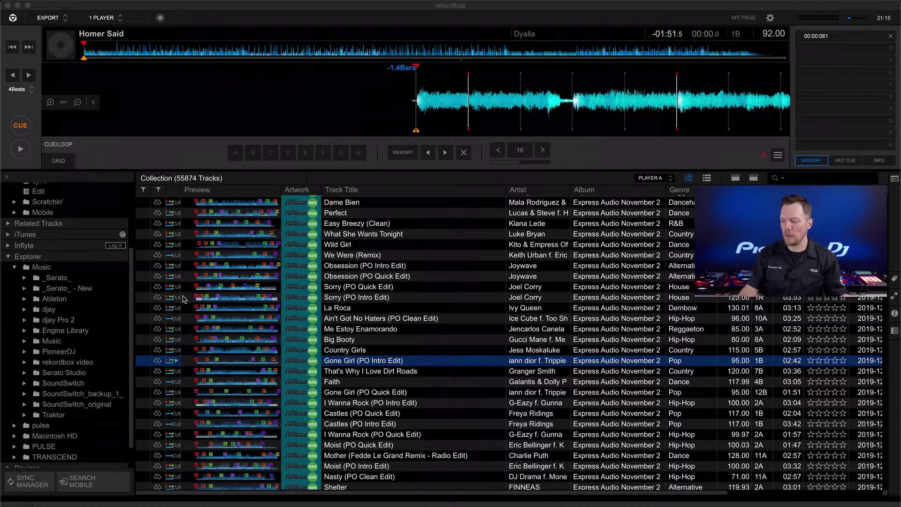
scroll(162, 331, "up", 7)
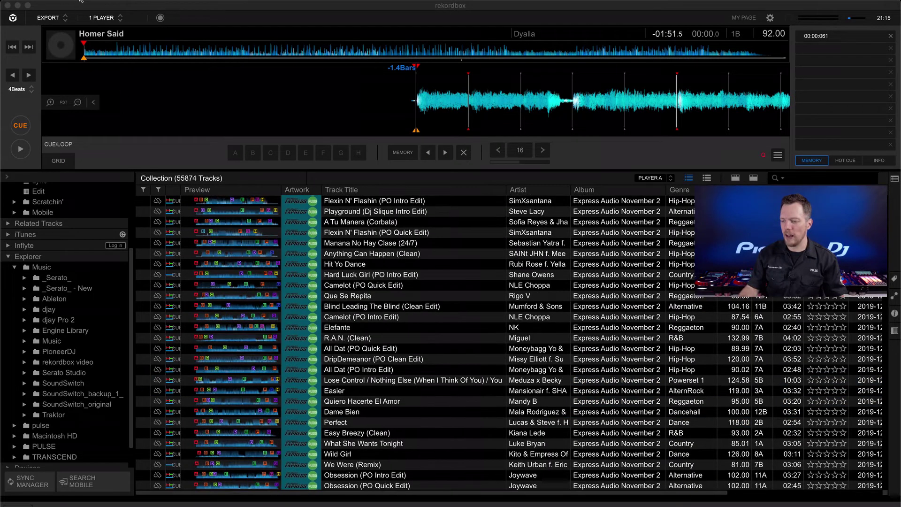
left_click(79, 4)
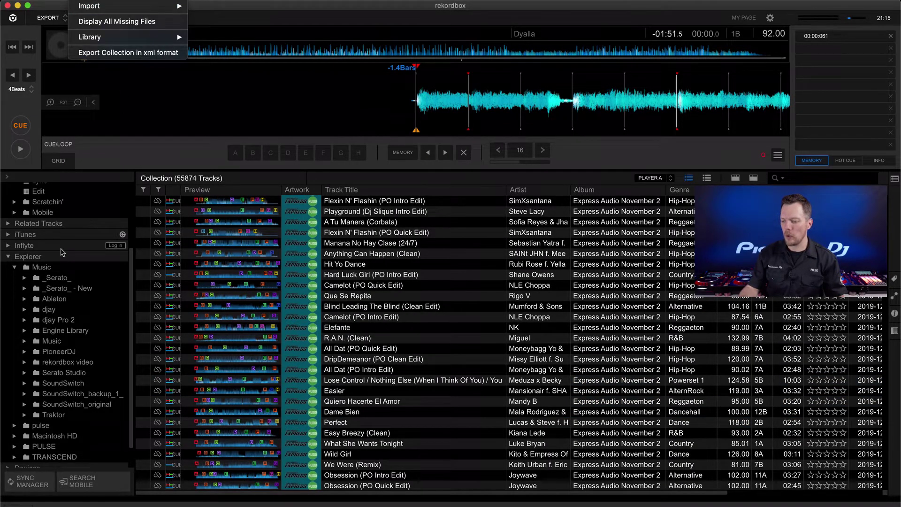
left_click(59, 256)
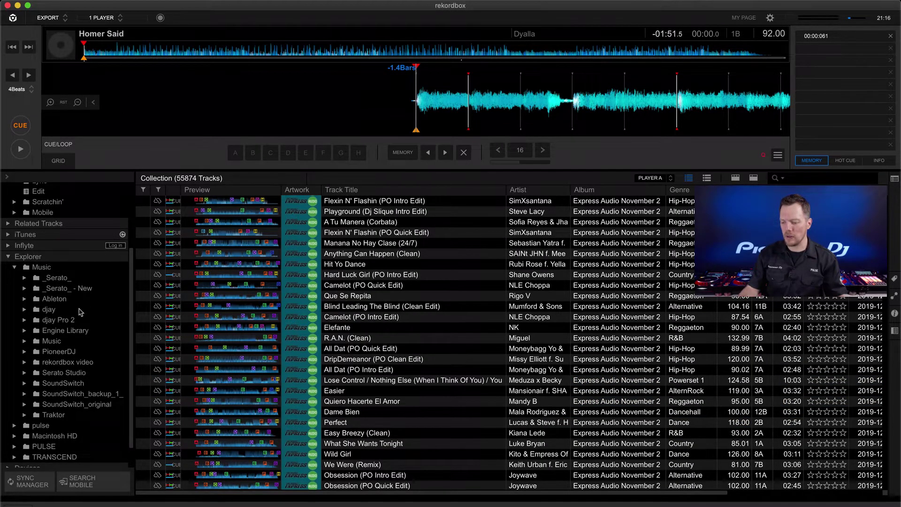
Import the "2020-11 - Rhythm Radio" folder from the Finder's Canada folder into Playlists as a new playlist.
left_click(8, 258)
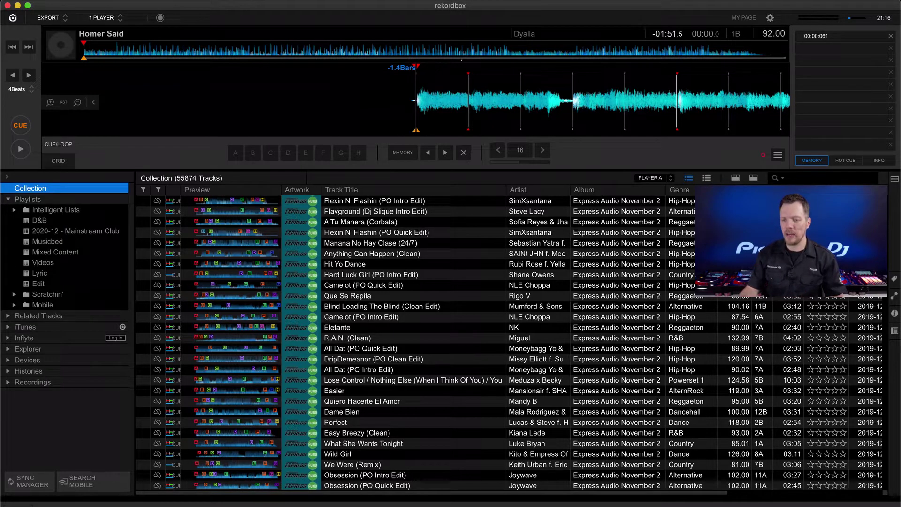
left_click_drag(147, 140, 270, 159)
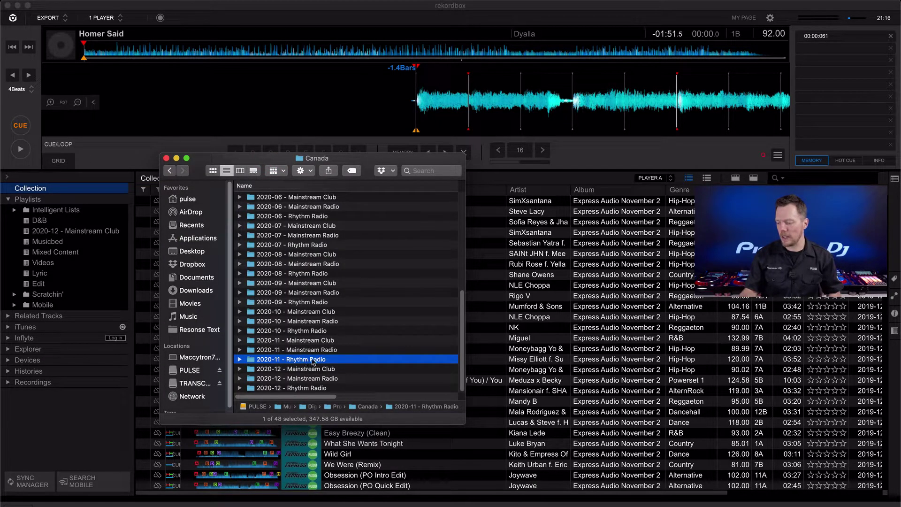
left_click_drag(318, 361, 105, 241)
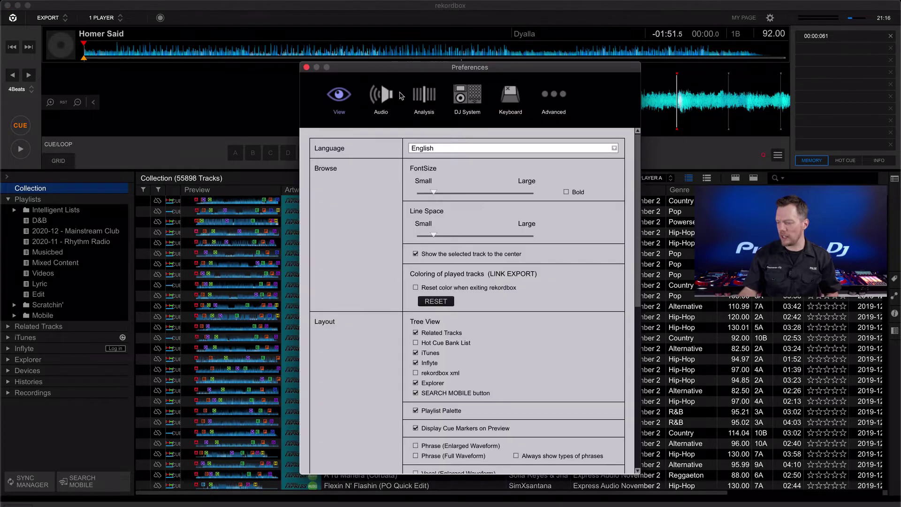
Review the track analysis settings in Preferences.
left_click(425, 97)
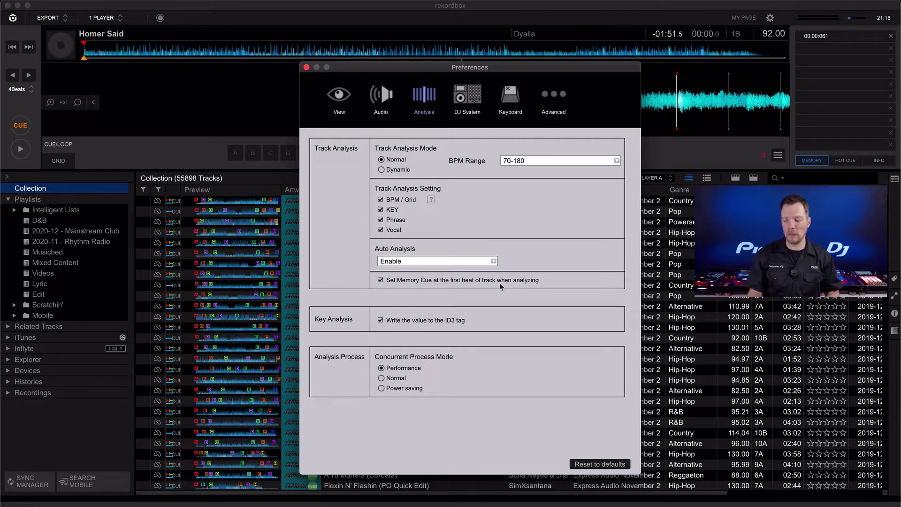
left_click(306, 67)
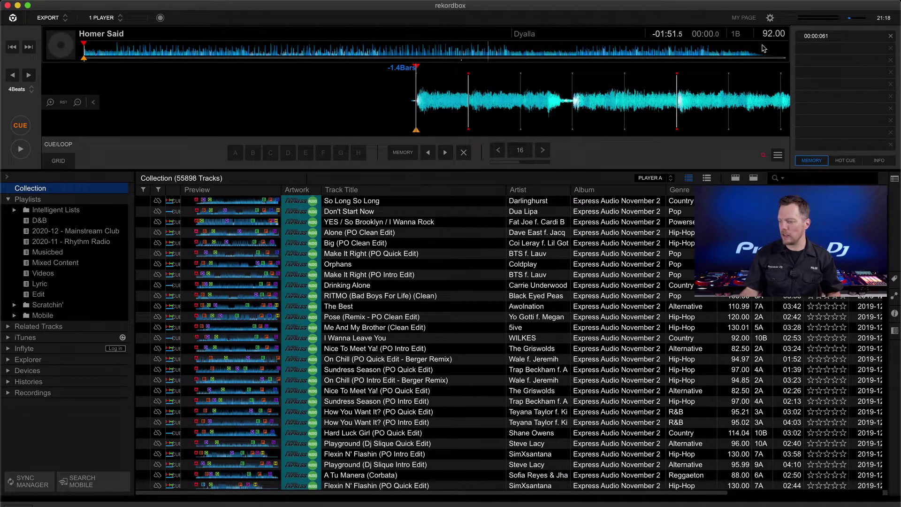
Set the waveform color to RGB in Preferences and inspect two points in the middle of Homer Said.
left_click(770, 18)
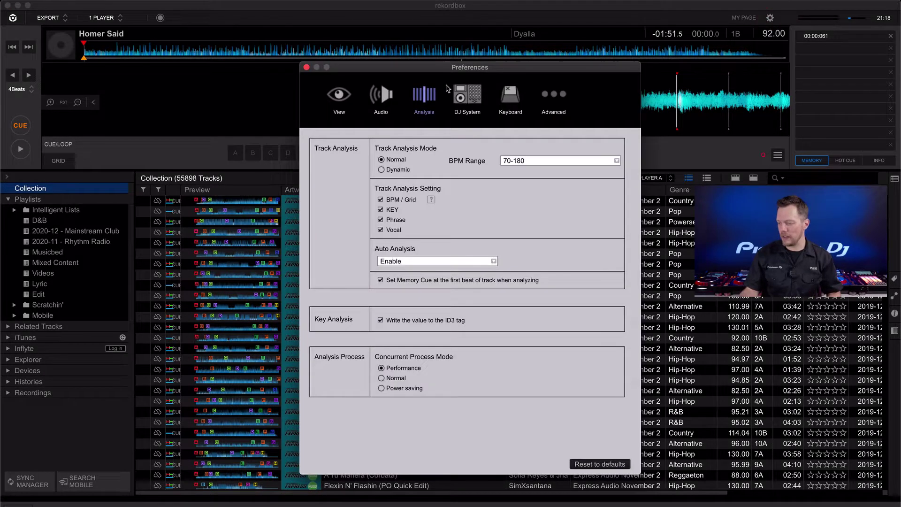
left_click(346, 102)
left_click_drag(467, 78, 647, 137)
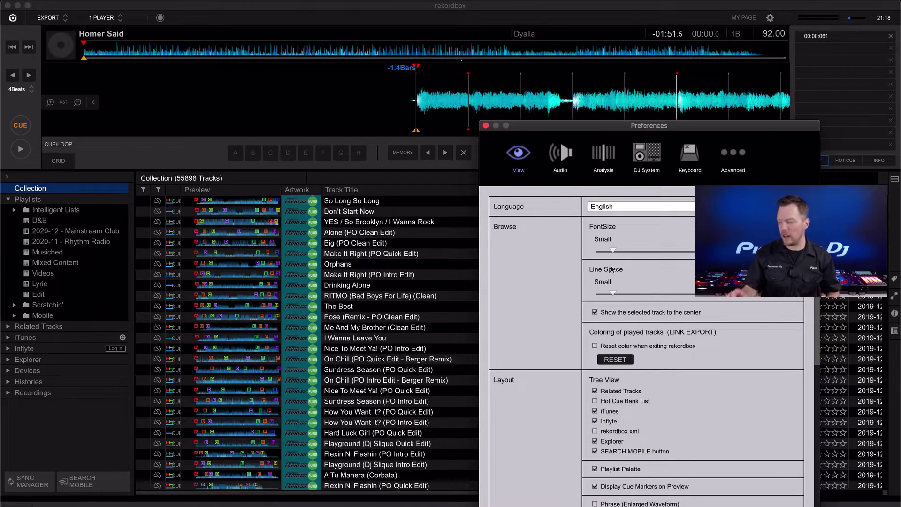
scroll(687, 386, "down", 5)
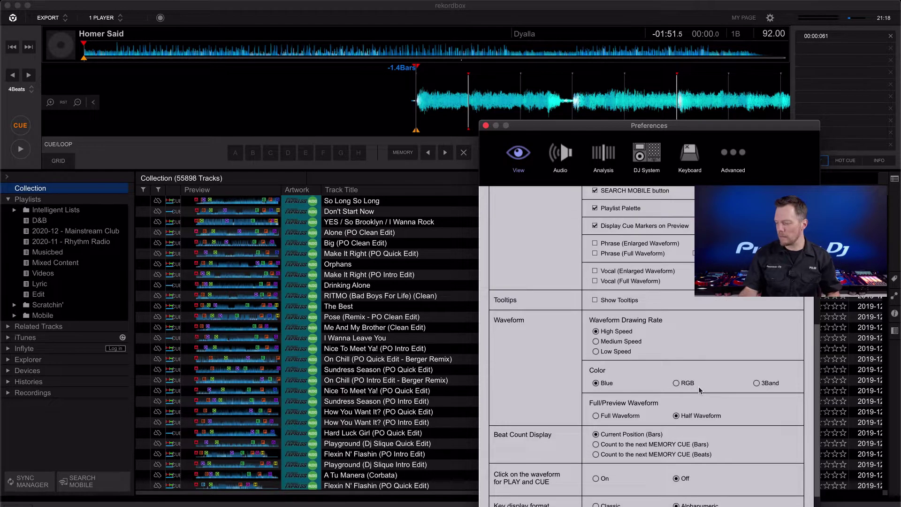
left_click(686, 384)
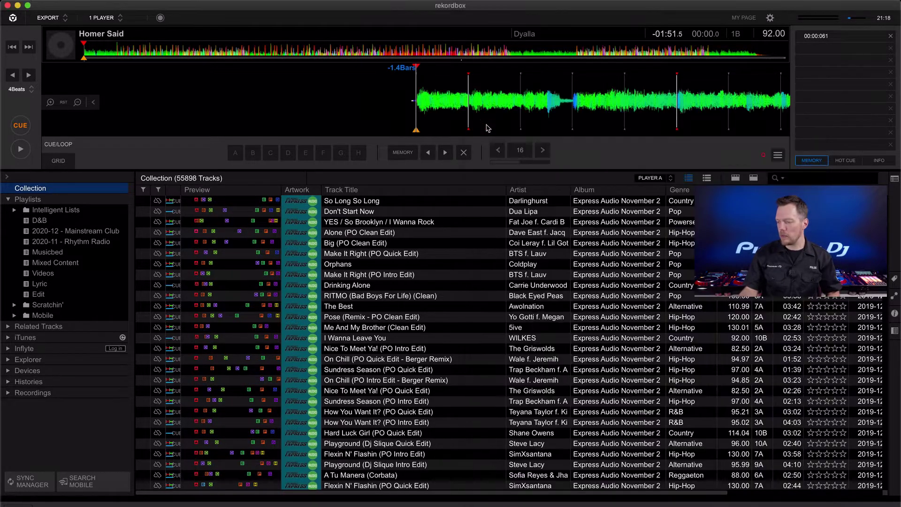
left_click(486, 125)
left_click(410, 52)
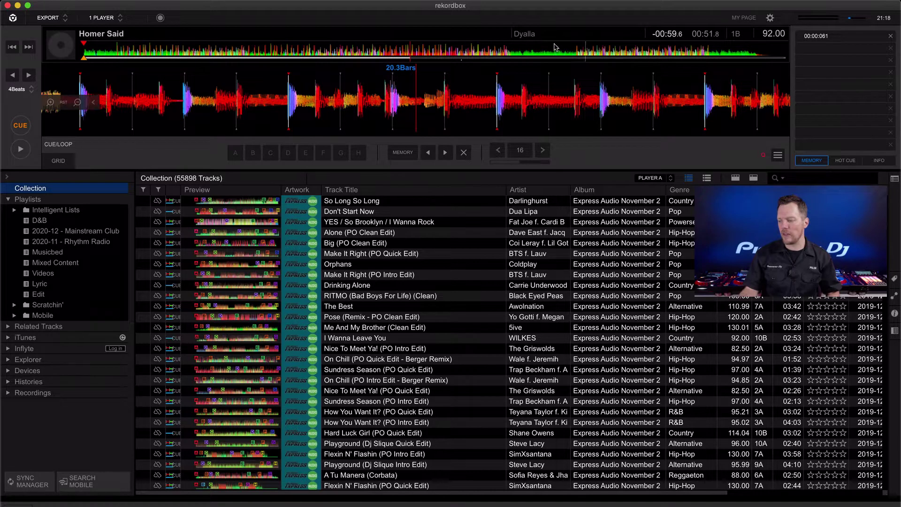
left_click(442, 51)
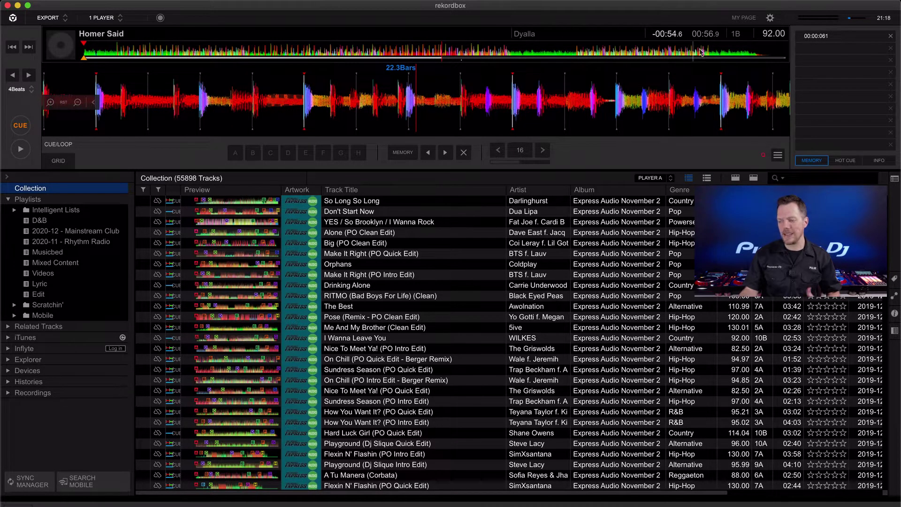
Change the waveform color to 3Band in the view preferences.
left_click(770, 18)
scroll(748, 306, "down", 10)
left_click(756, 433)
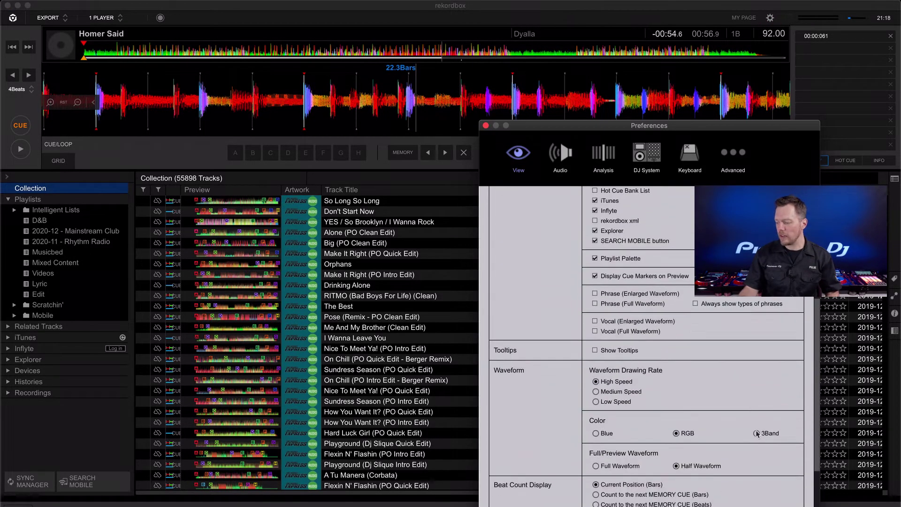
left_click(486, 125)
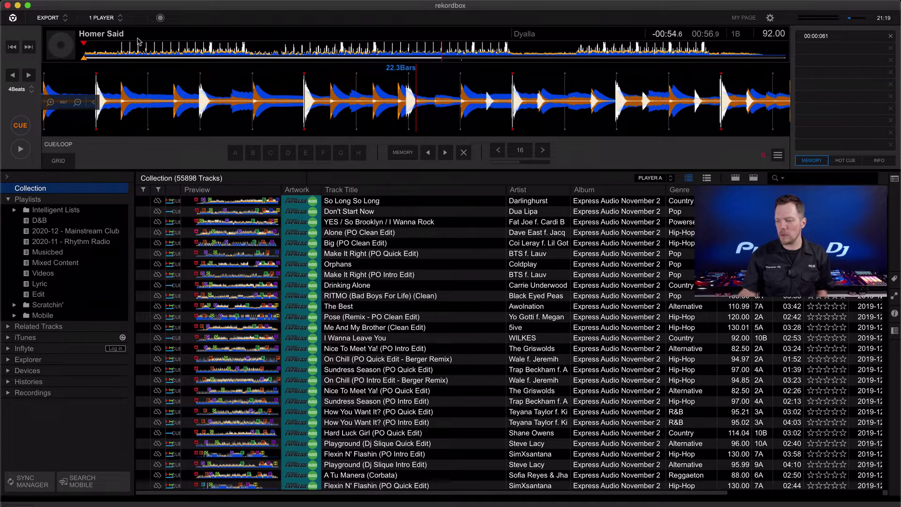
Try the 2 PLAYER, SIMPLE PLAYER and FULL BROWSER layouts, ending back on 1 PLAYER.
left_click(118, 20)
left_click(114, 36)
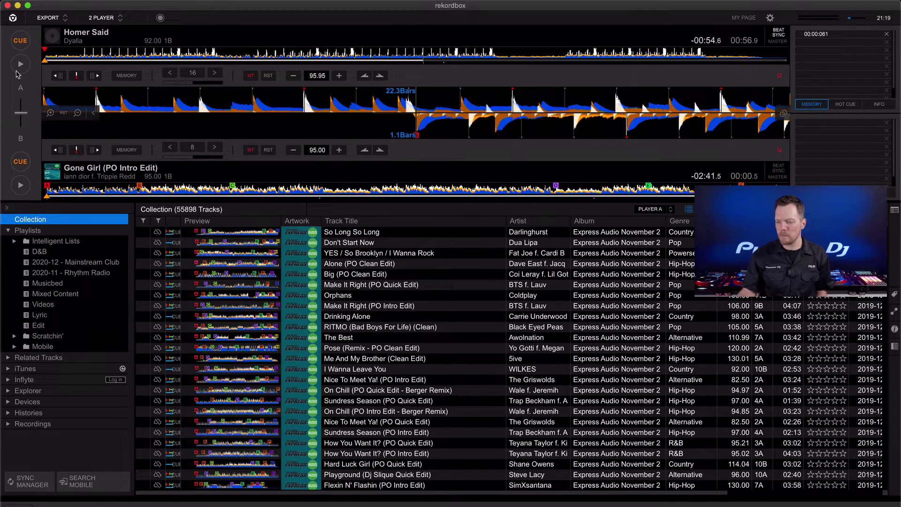
left_click(116, 21)
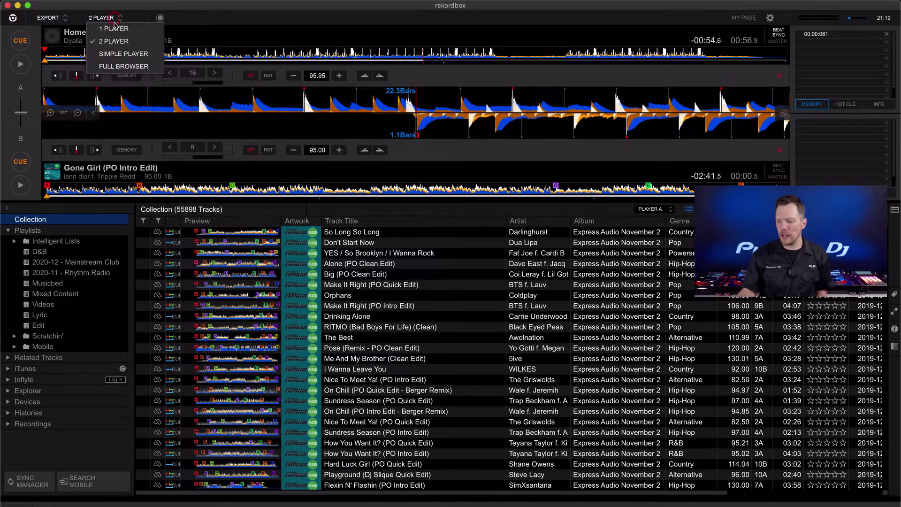
left_click(114, 52)
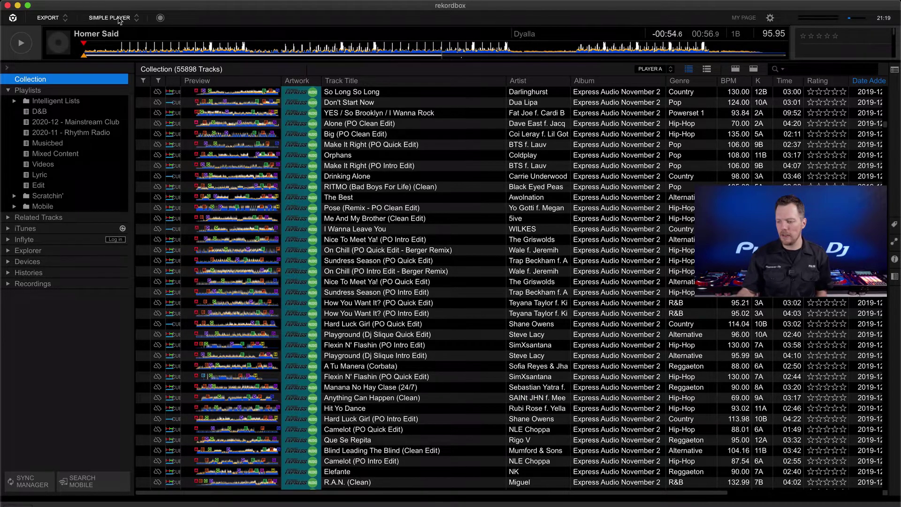
left_click(118, 19)
left_click(121, 66)
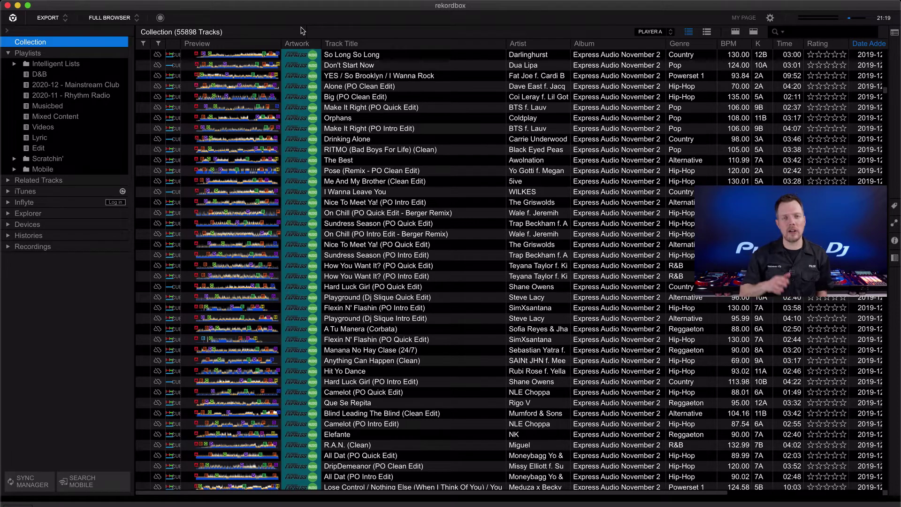
left_click(128, 22)
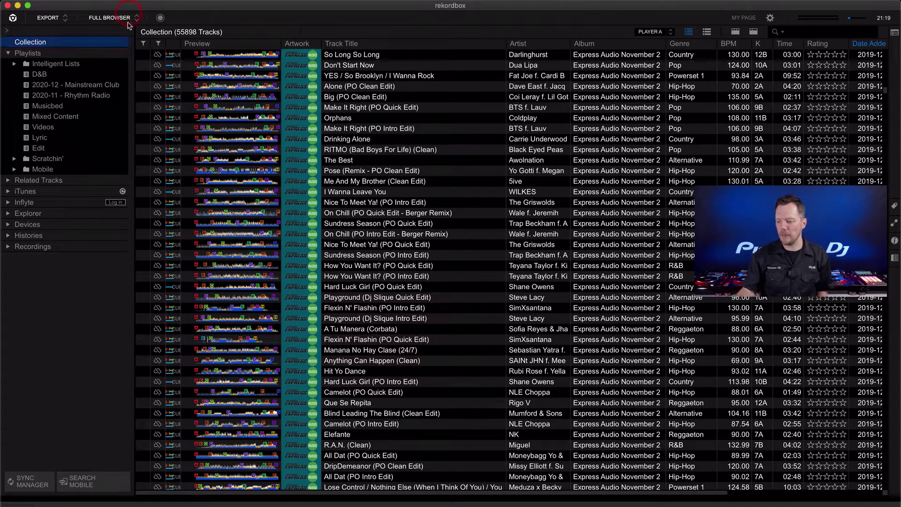
left_click(107, 41)
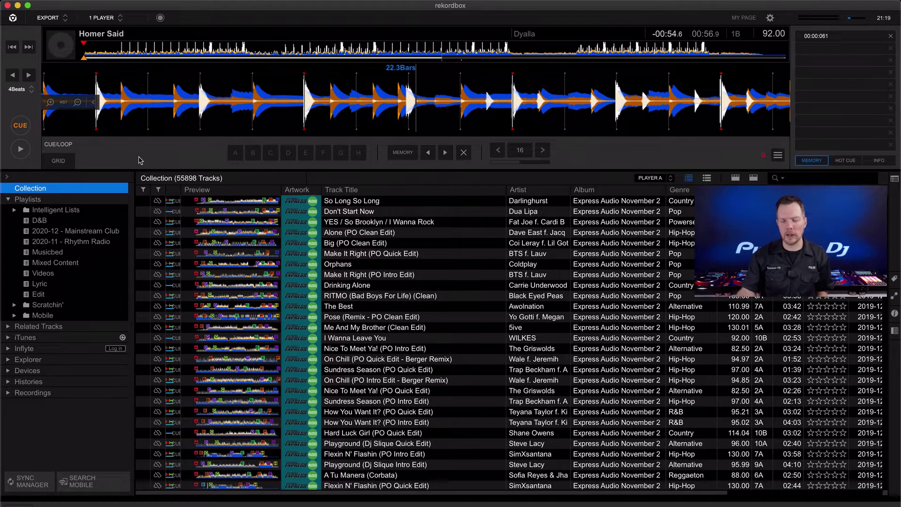
Set the first beat of Homer Said's beat grid at the start of its waveform and check the alignment further into the track.
left_click(56, 161)
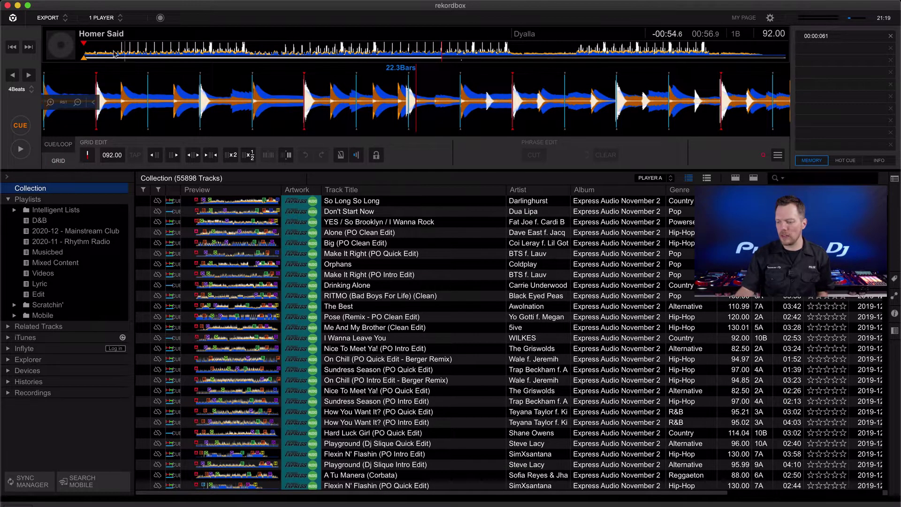
left_click(119, 53)
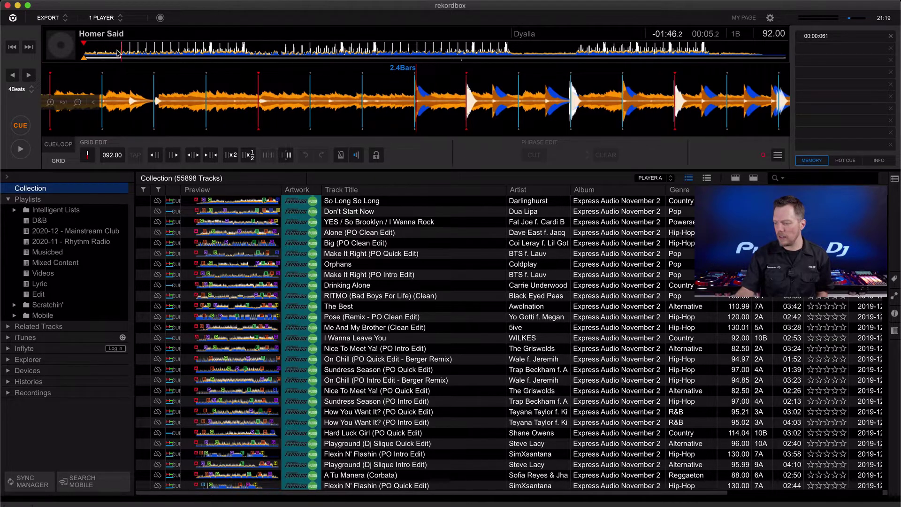
left_click(89, 54)
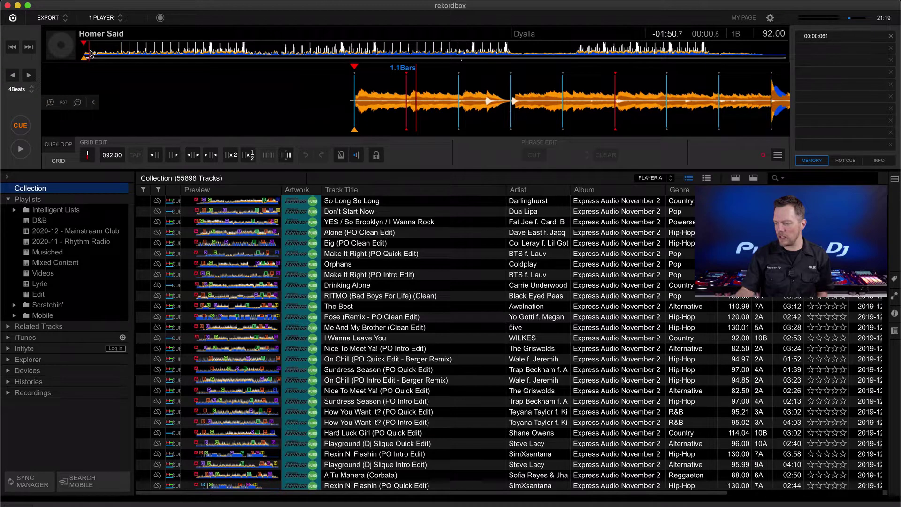
left_click_drag(389, 106, 448, 106)
left_click(51, 102)
left_click(50, 102)
left_click(50, 102)
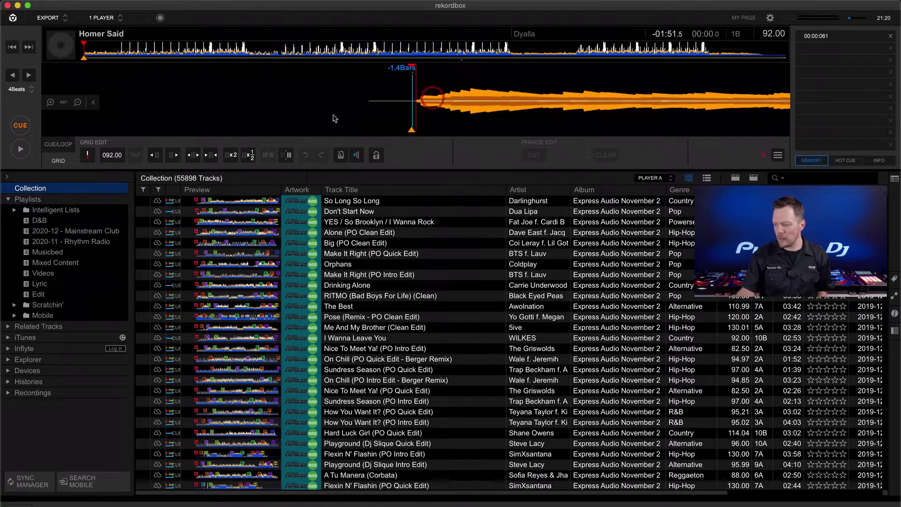
left_click(87, 156)
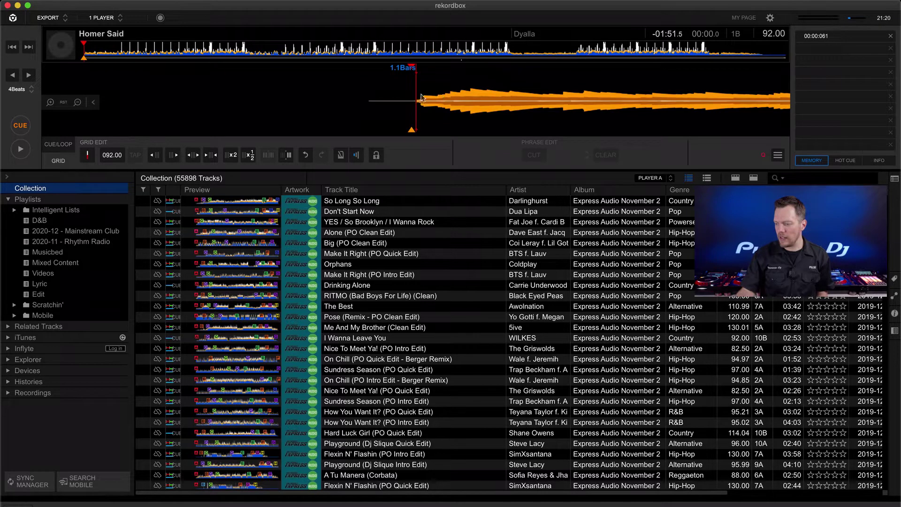
left_click(77, 103)
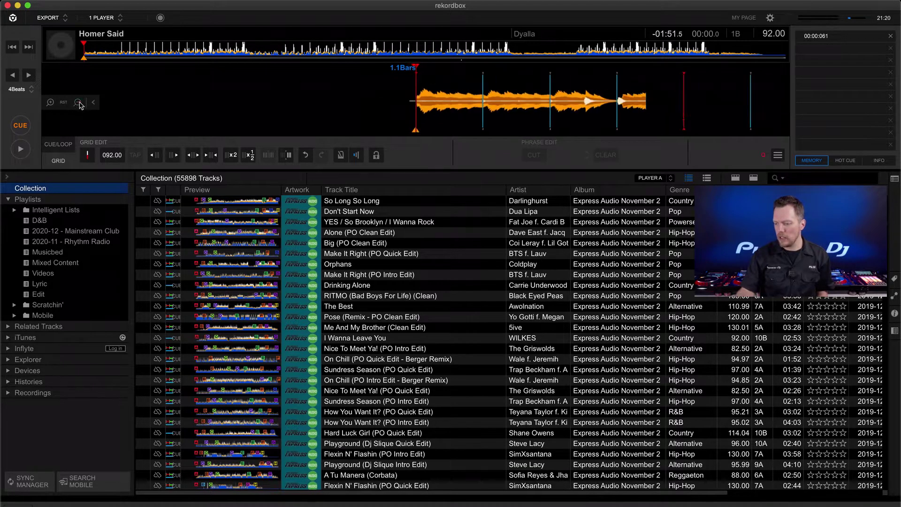
left_click(284, 54)
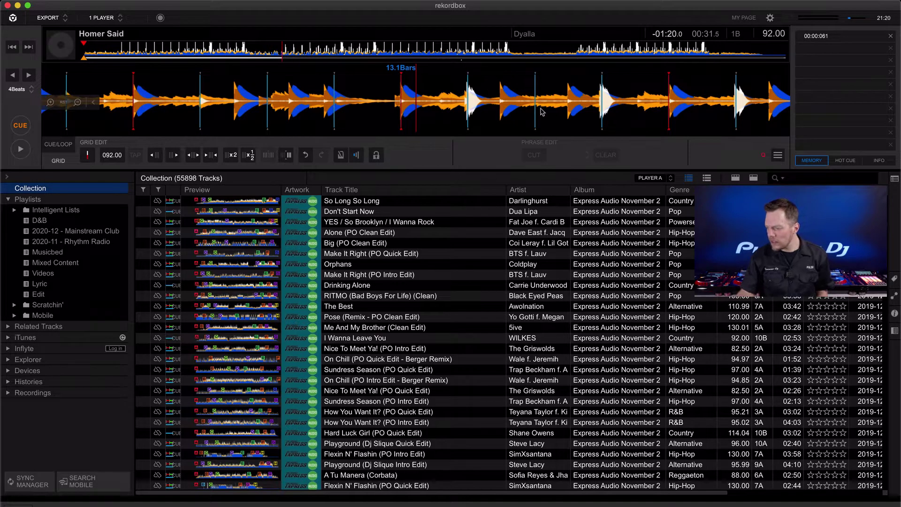
Set hot cue F on the beat at about 01:18.3, where the drums return in Homer Said.
left_click(579, 47)
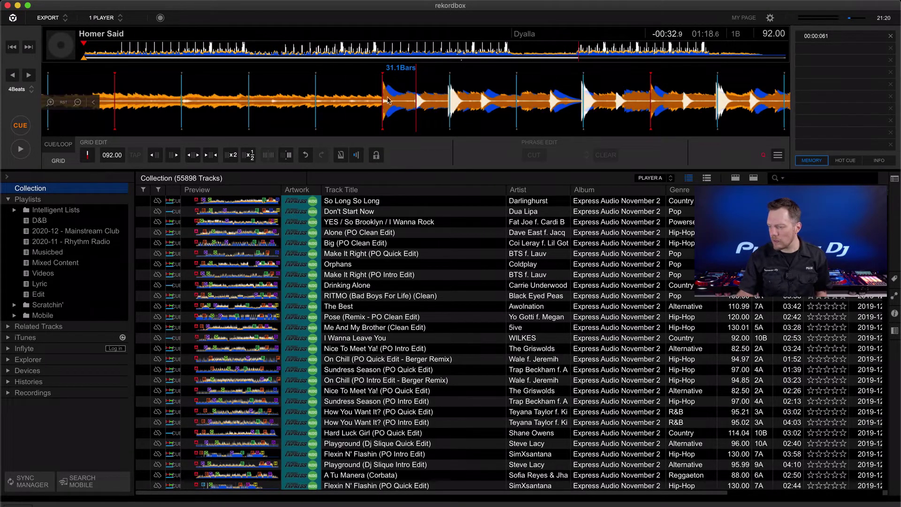
left_click_drag(399, 101, 421, 104)
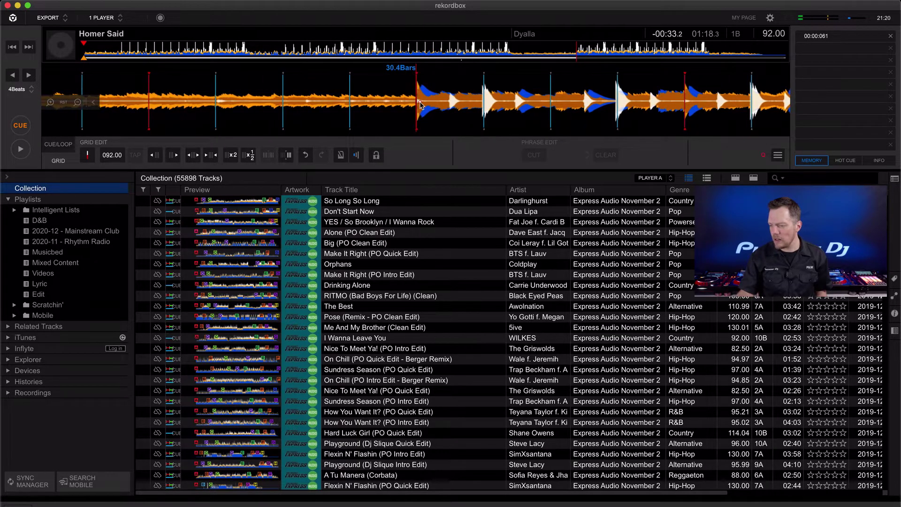
left_click(51, 103)
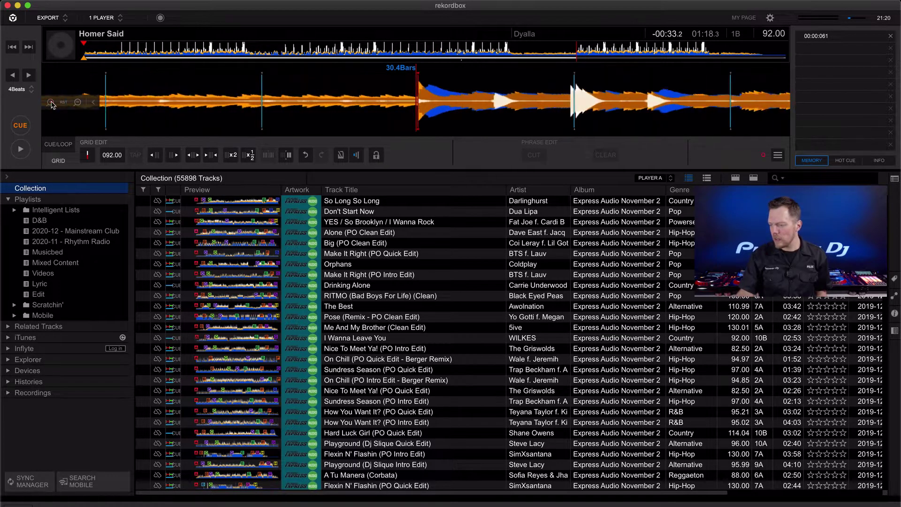
left_click(51, 103)
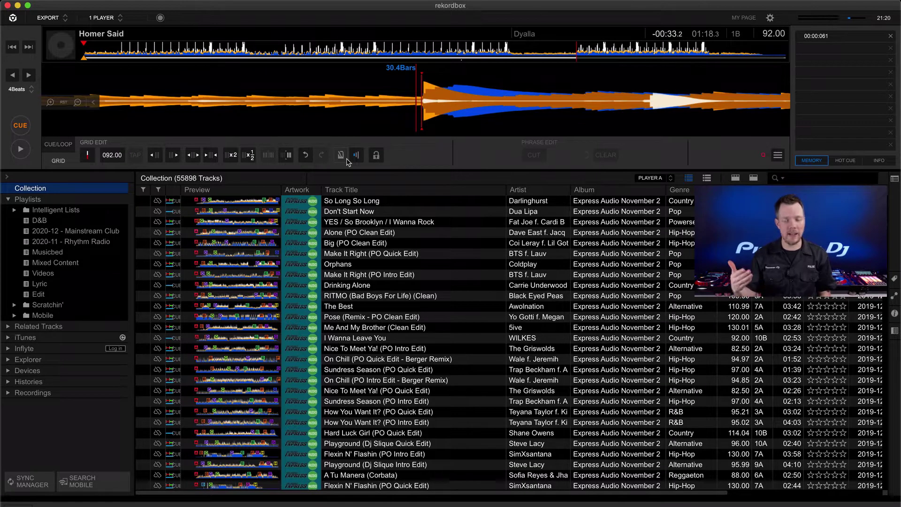
left_click(59, 144)
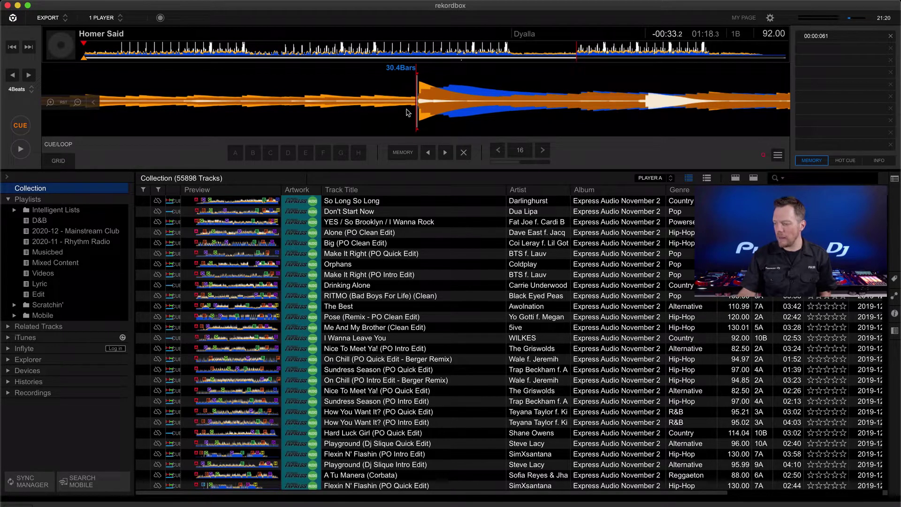
left_click(323, 154)
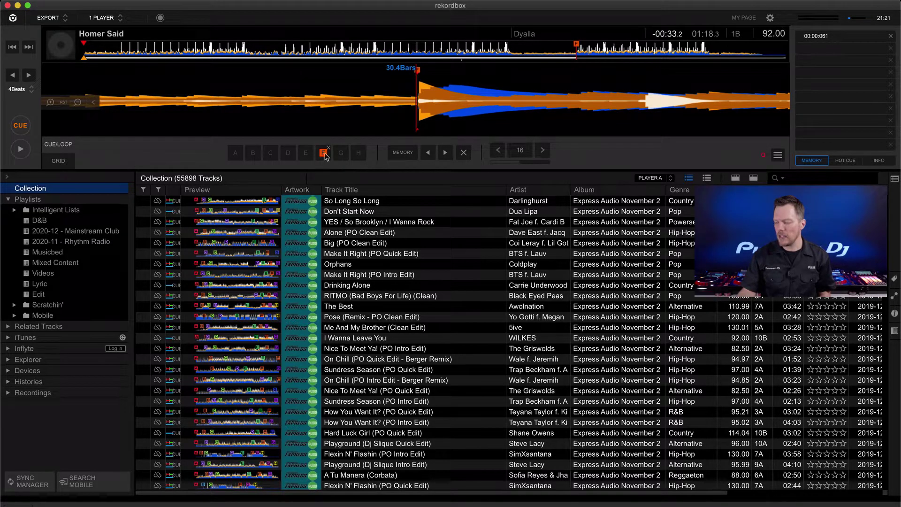
Set an 8-beat loop on the beat at about 01:39.1 in Homer Said and store it as hot cue H.
left_click(323, 154)
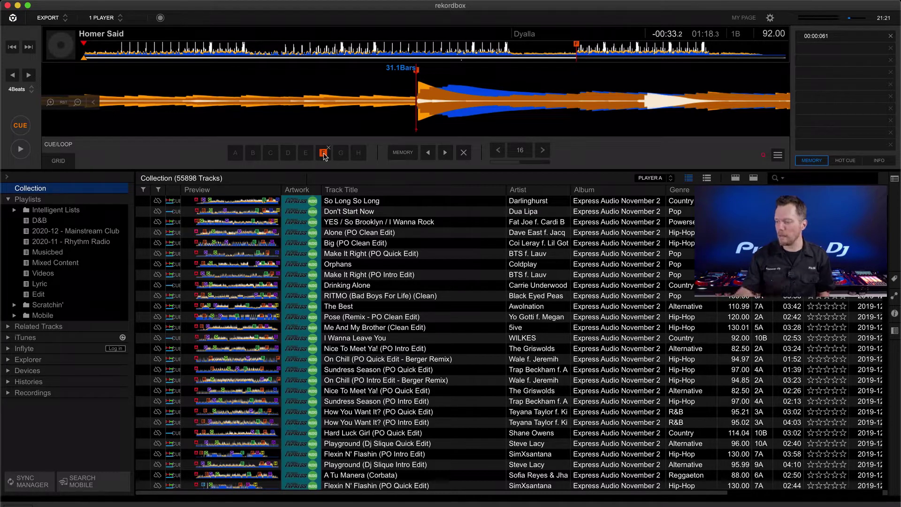
left_click(706, 47)
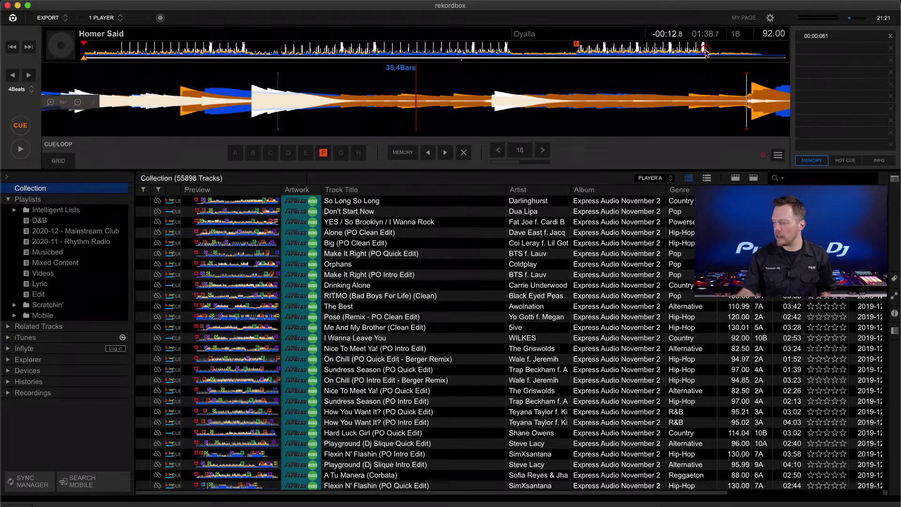
left_click(75, 102)
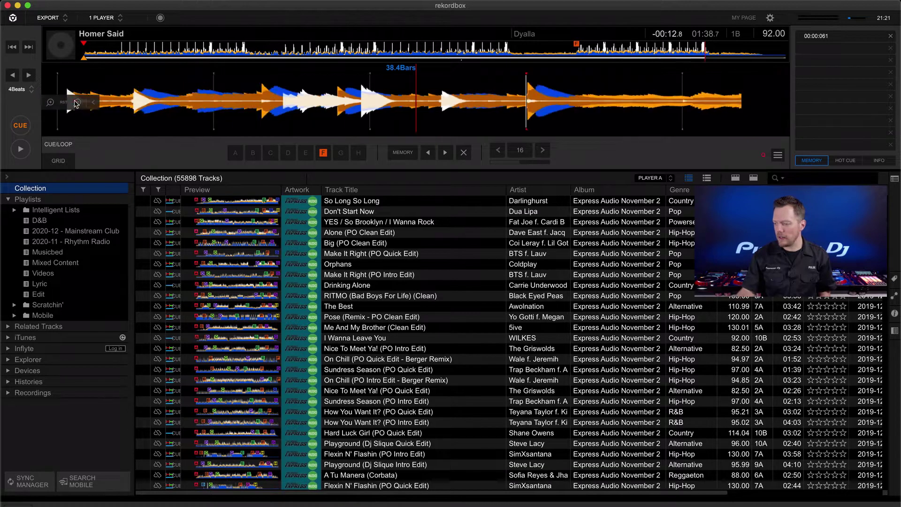
left_click(75, 102)
left_click_drag(365, 104, 354, 105)
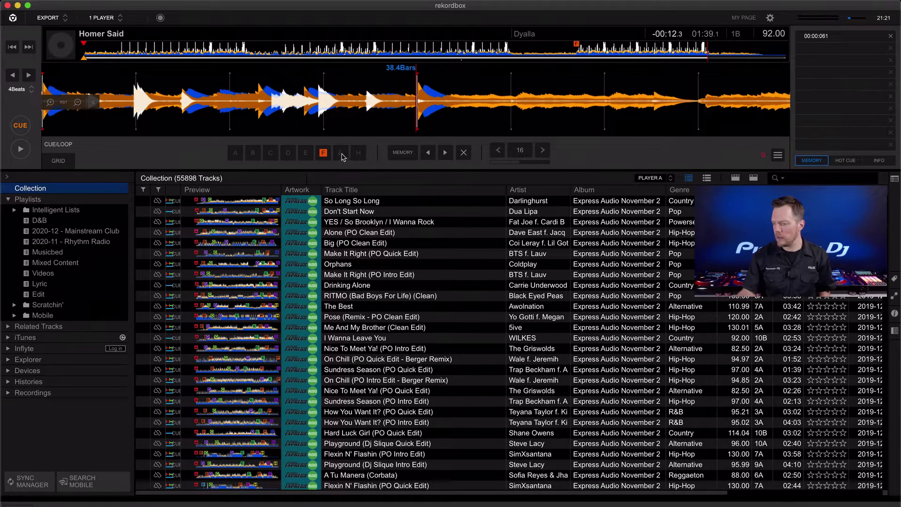
left_click(521, 151)
left_click(500, 152)
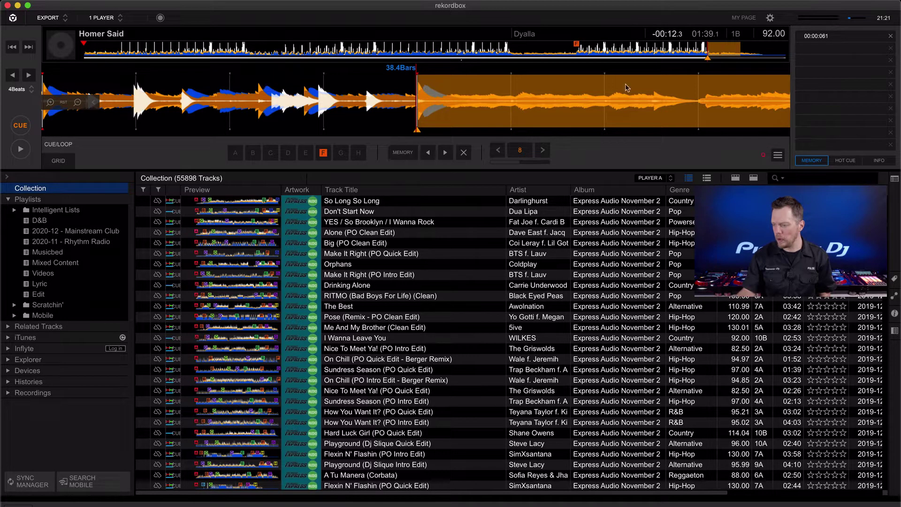
left_click(358, 154)
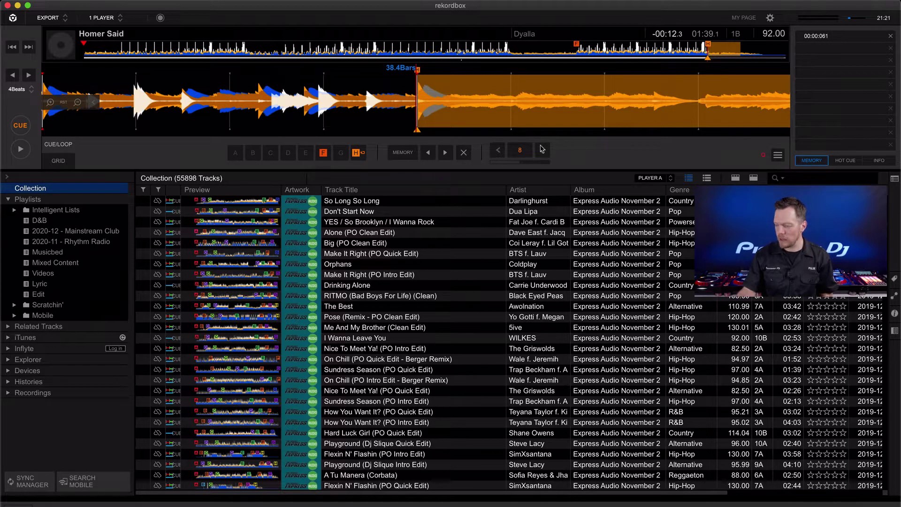
Save the 8-beat loop as a memory point, make it an active loop, and exit the loop.
left_click(407, 153)
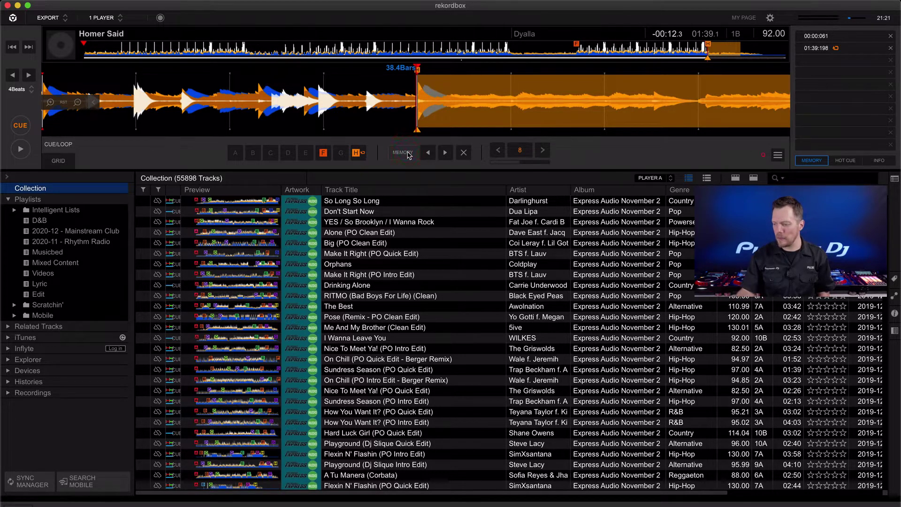
left_click(836, 48)
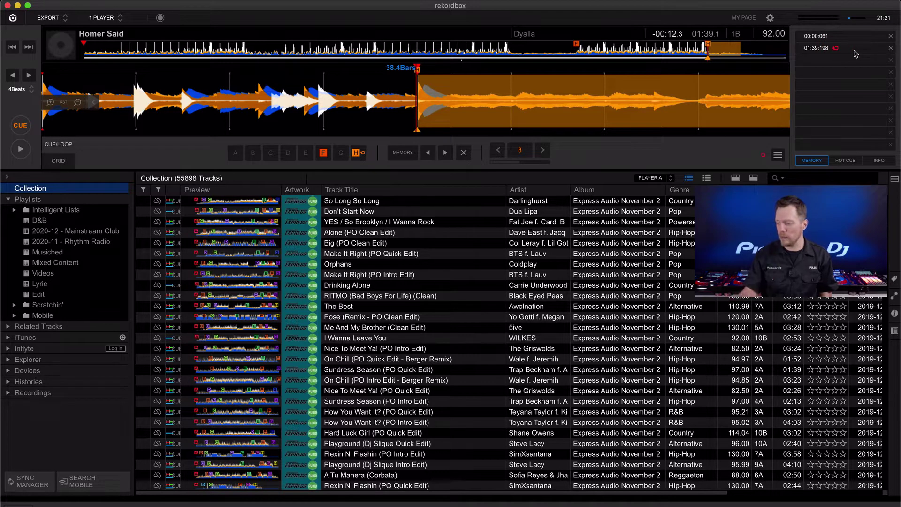
left_click(528, 150)
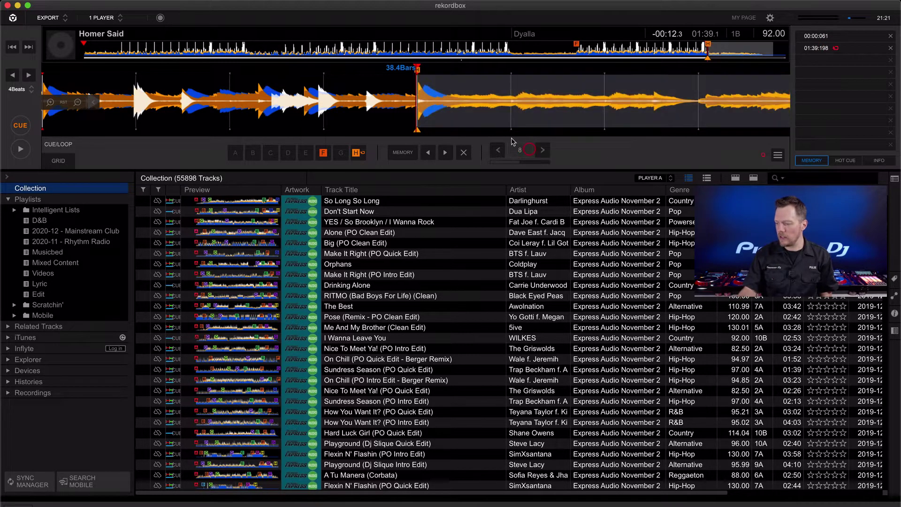
Check the Active Loop Playback setting and play Homer Said from just before the active loop to test it.
left_click(778, 156)
mouse_move(720, 264)
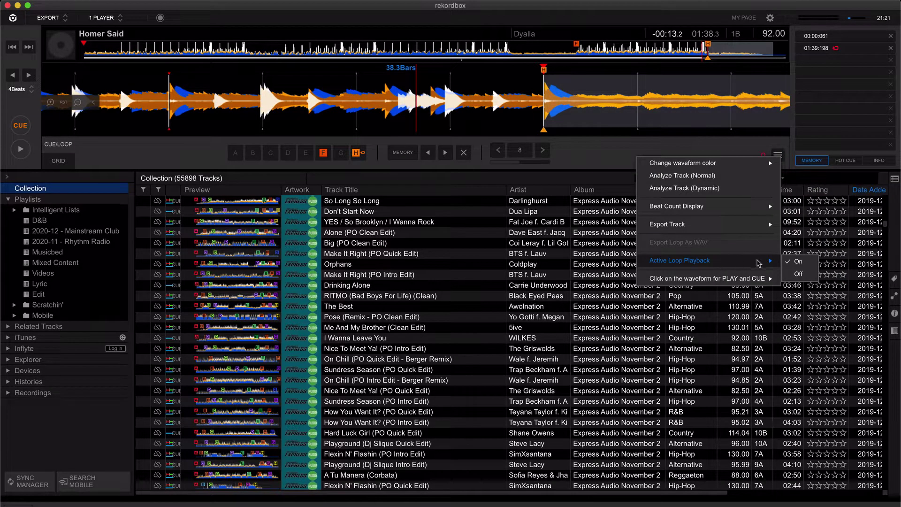
left_click(695, 152)
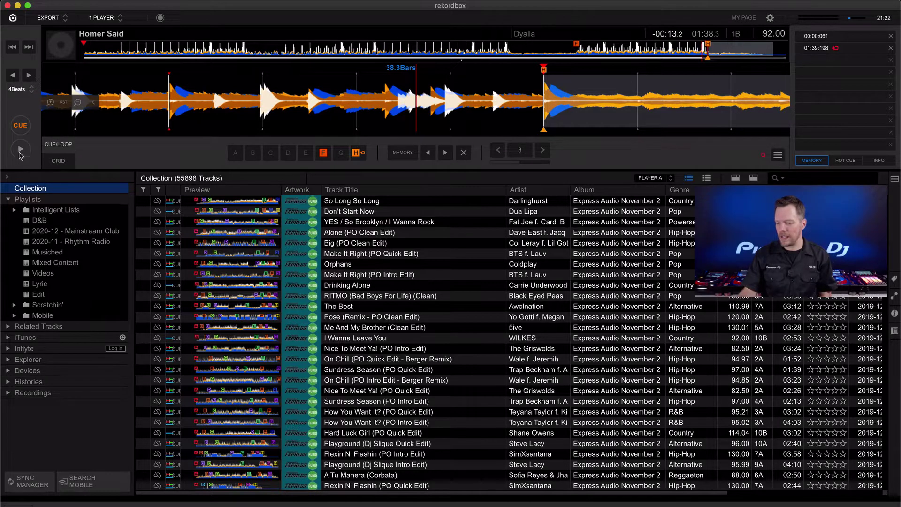
left_click(20, 153)
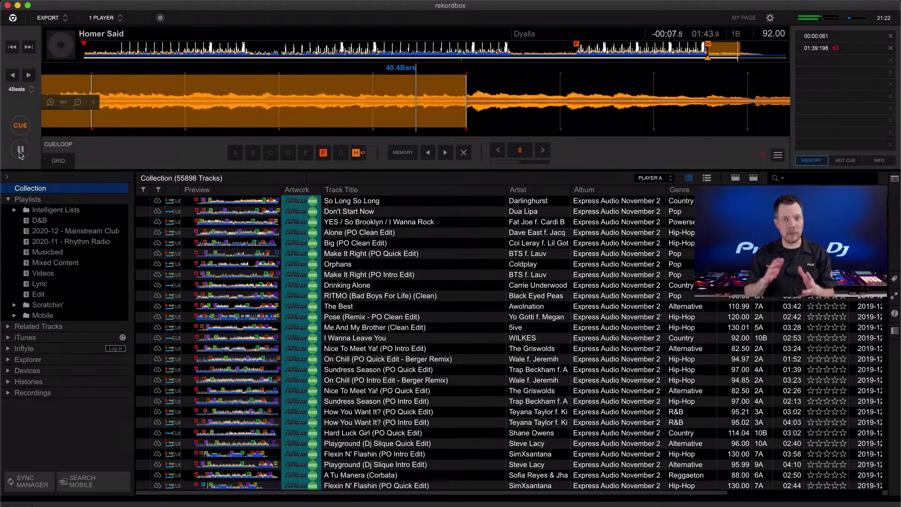
left_click(20, 151)
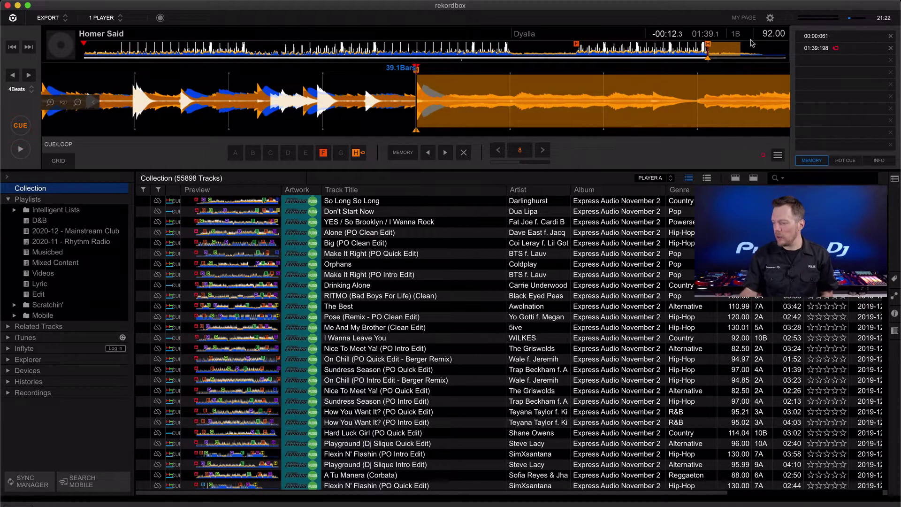
Set hot cue B on the beat at about 00:05.2, where the drums come in.
left_click(119, 47)
left_click_drag(379, 107, 441, 103)
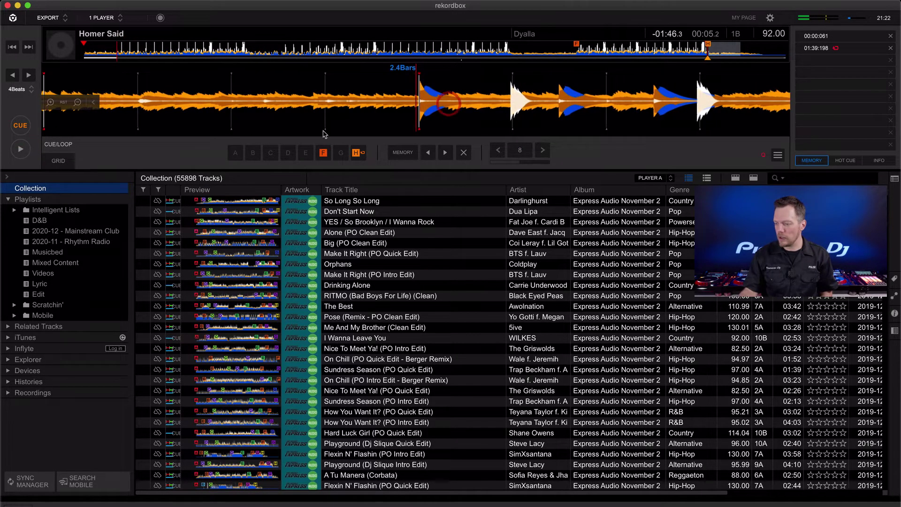
left_click(254, 152)
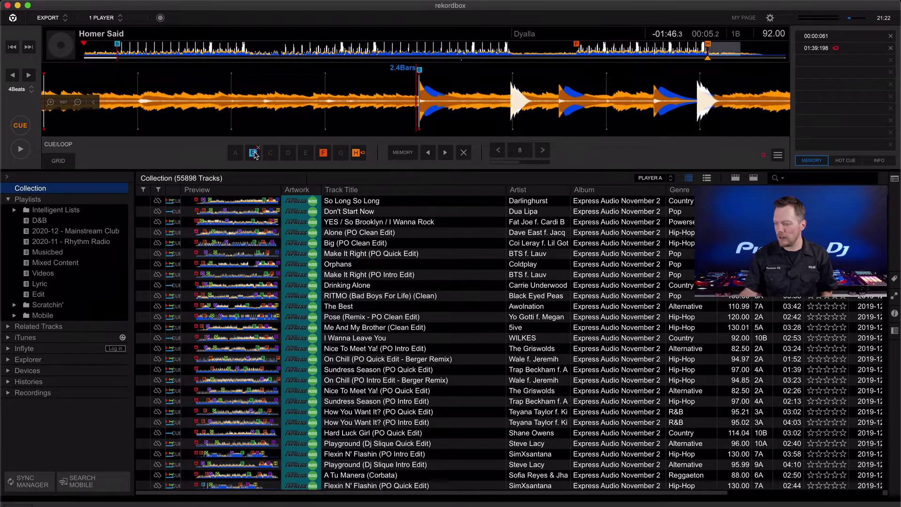
Set hot cue A on the first beat at the start of Homer Said.
left_click(478, 112)
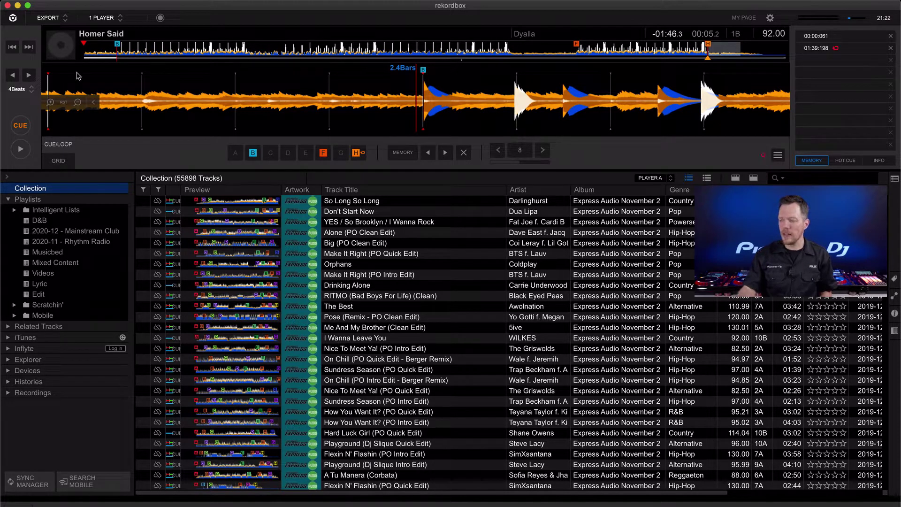
left_click(85, 54)
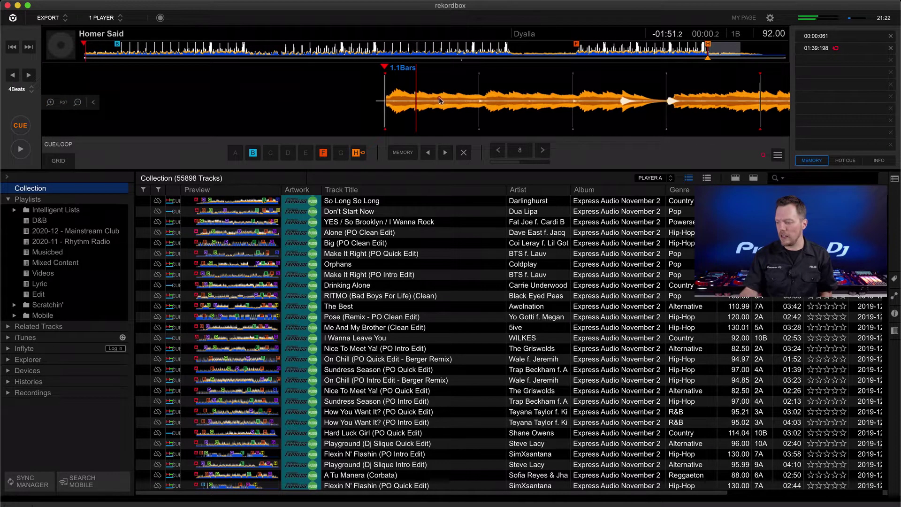
left_click_drag(445, 99, 457, 101)
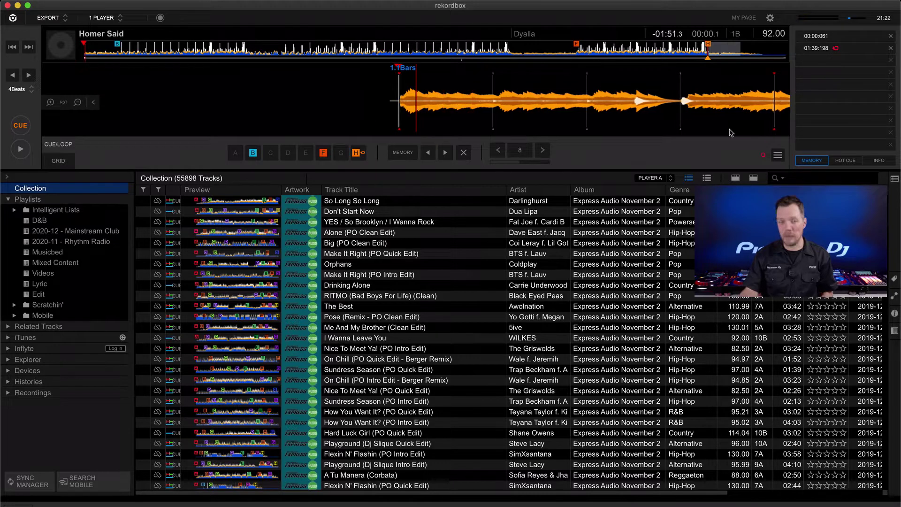
left_click(235, 153)
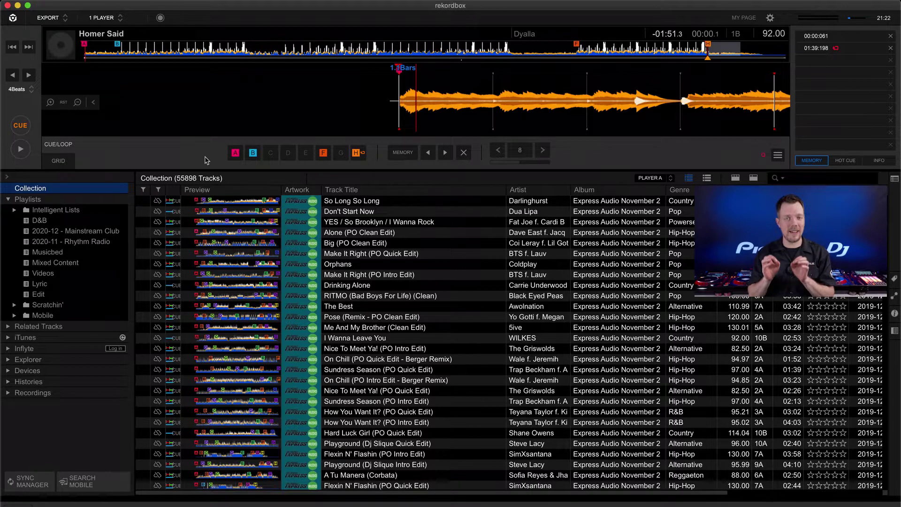
Preview several collection tracks from their preview waveforms, ending on RITMO (Bad Boys For Life) (Clean).
left_click(237, 265)
left_click(240, 273)
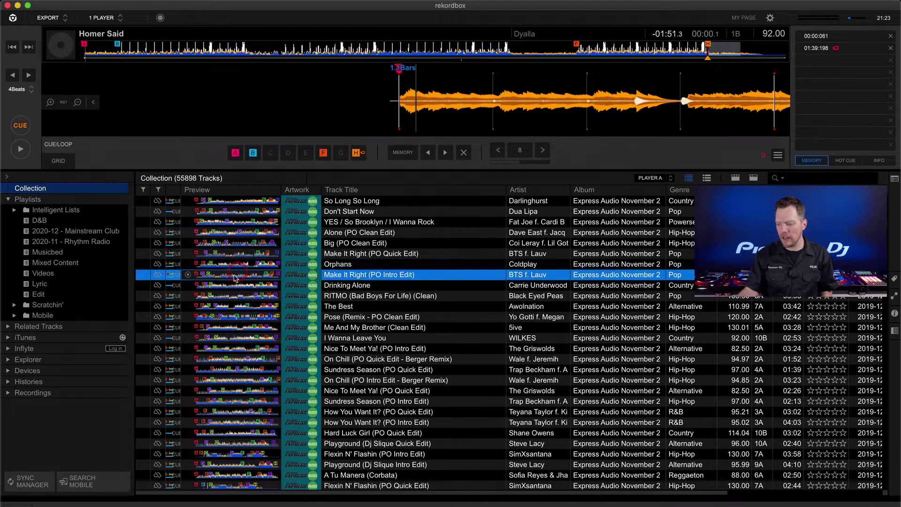
left_click(226, 286)
left_click(229, 298)
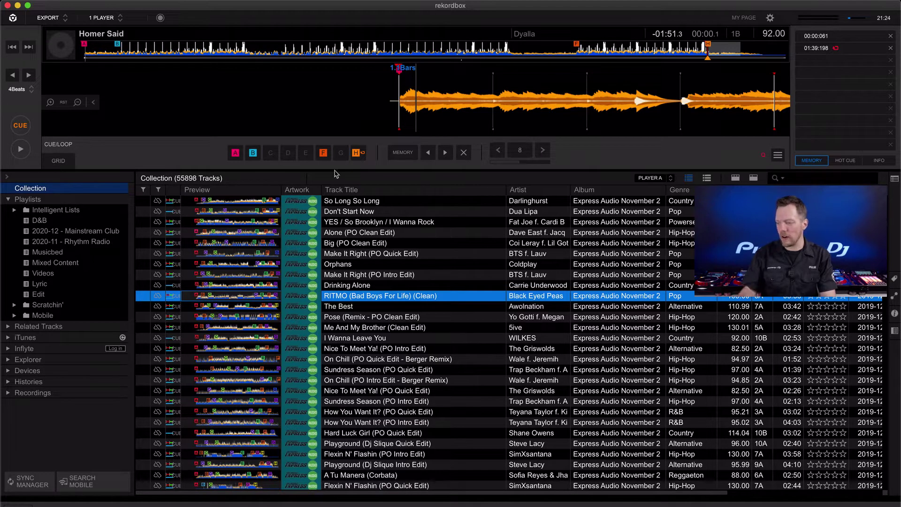
Show the Comments column in the collection's track list and hide the Location column.
right_click(356, 193)
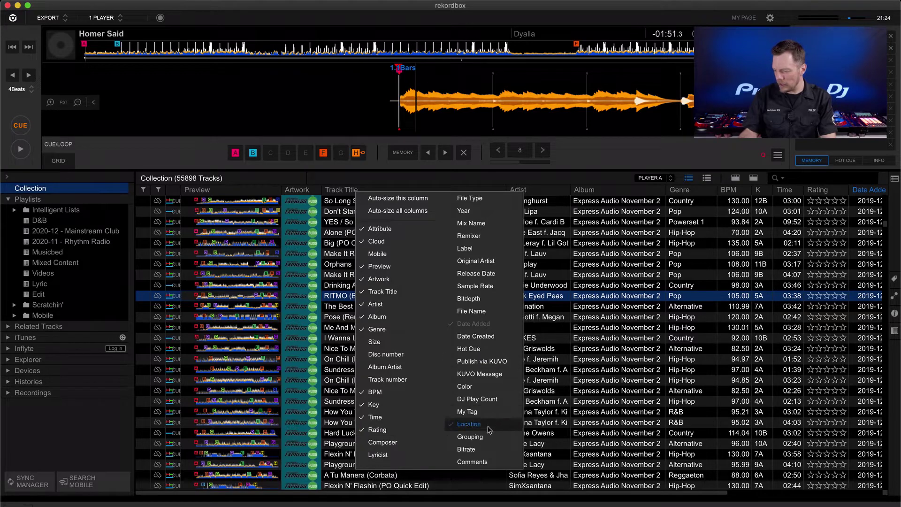
left_click(477, 462)
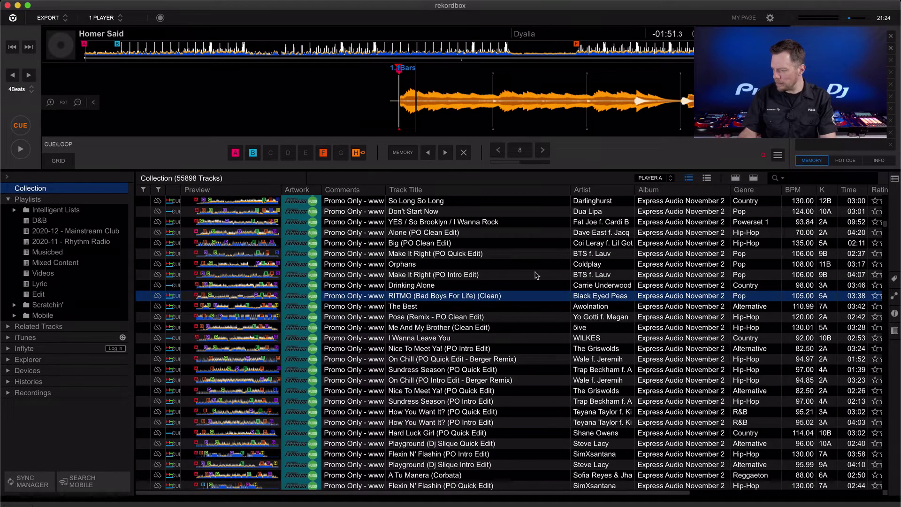
scroll(537, 275, "right", 5)
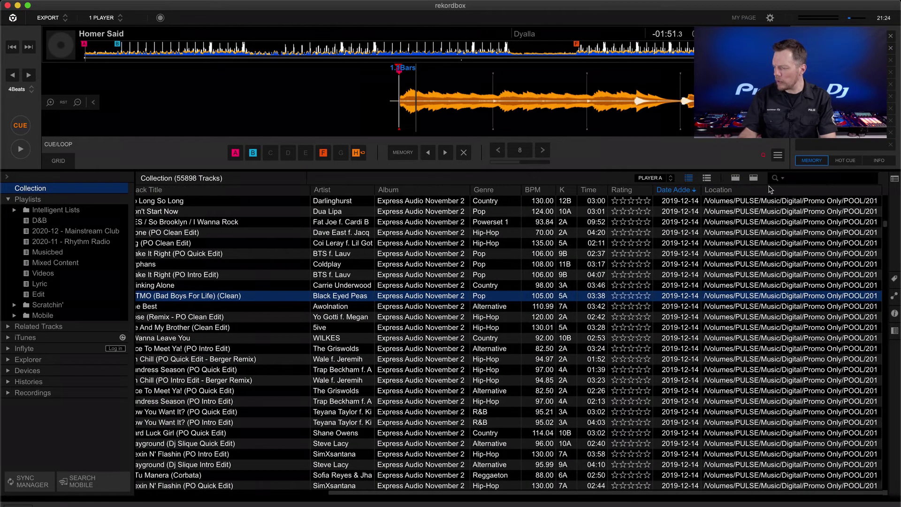
left_click(726, 191)
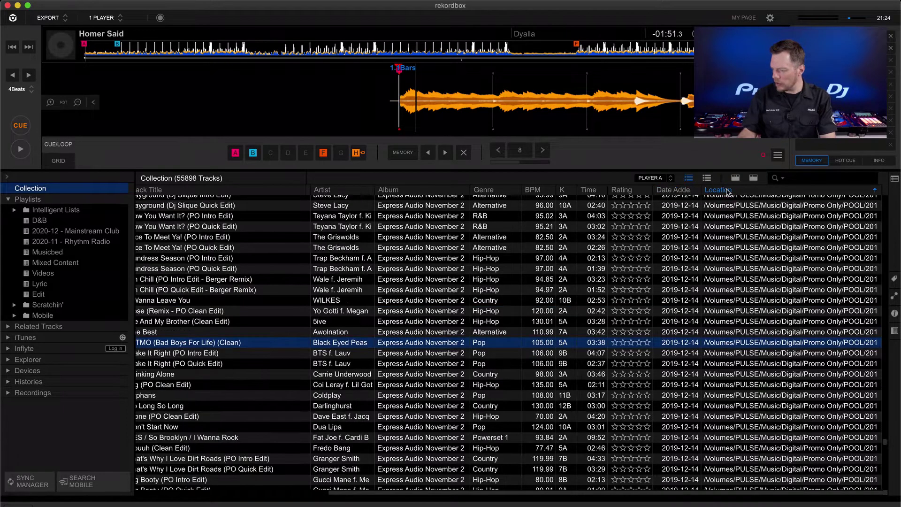
right_click(680, 192)
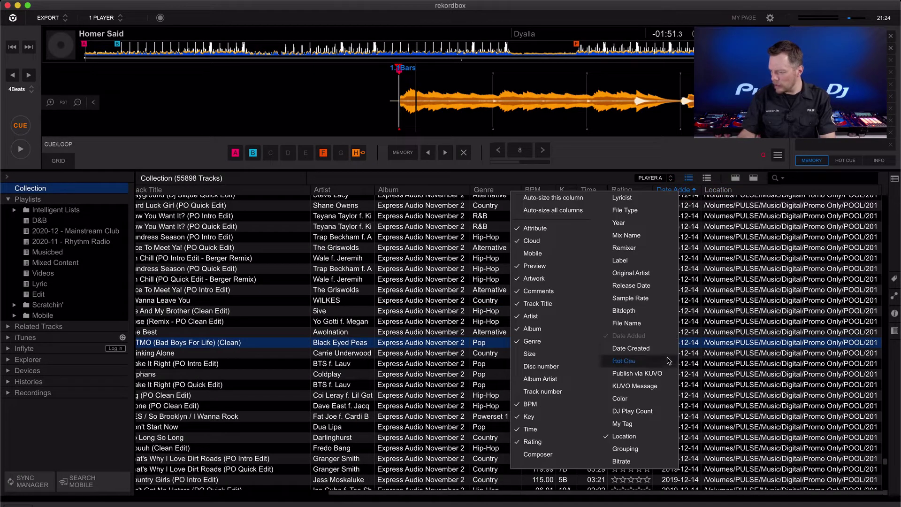
left_click(628, 436)
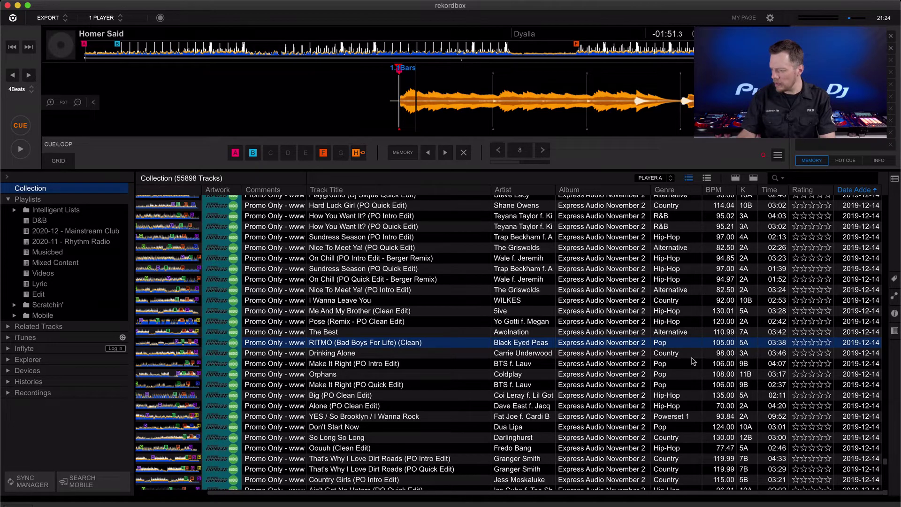
Sort the collection by comments and move the Comments column between Rating and Date Added.
scroll(516, 281, "left", 5)
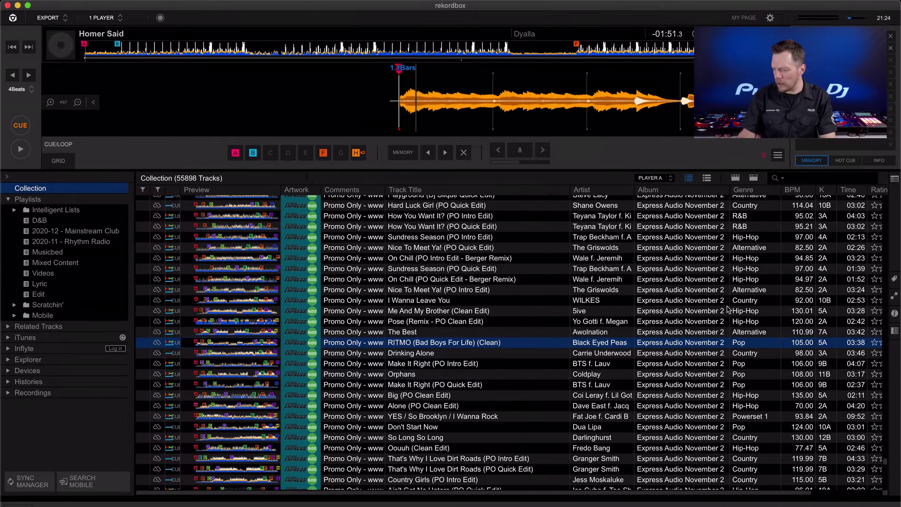
left_click(334, 191)
left_click_drag(366, 193, 876, 184)
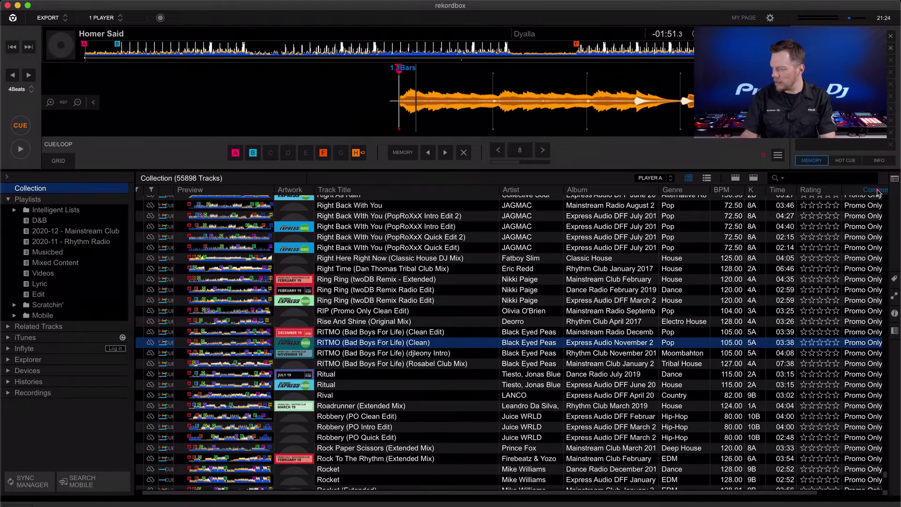
scroll(743, 235, "right", 5)
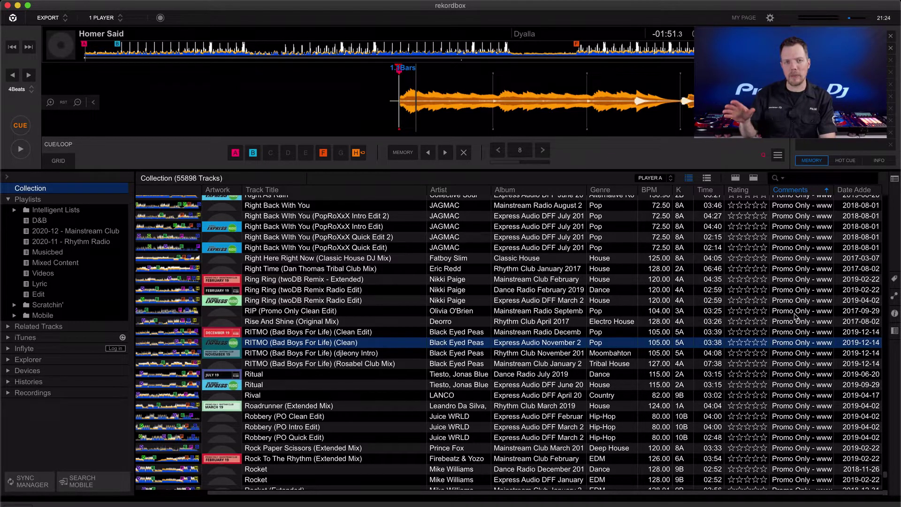
Review the track information of RITMO (Bad Boys For Life) (Clean) and give it a four-star rating.
left_click(895, 313)
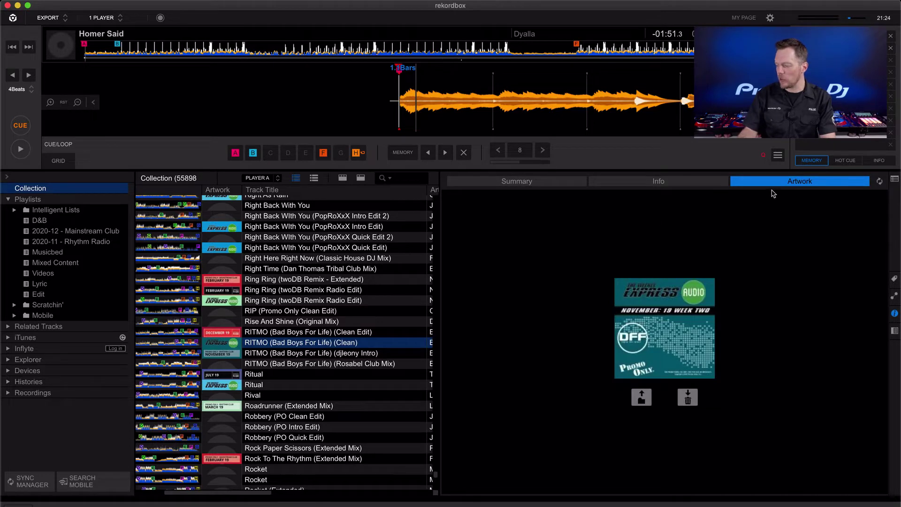
left_click(546, 181)
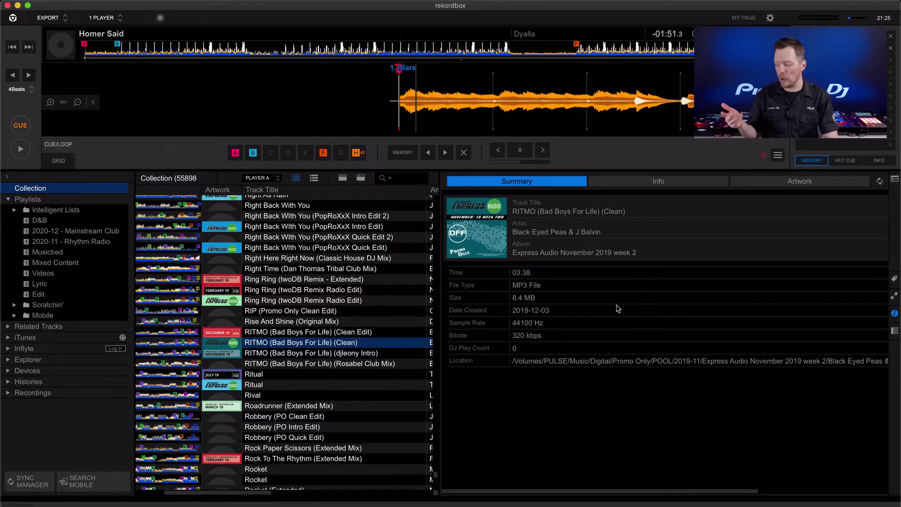
left_click(641, 180)
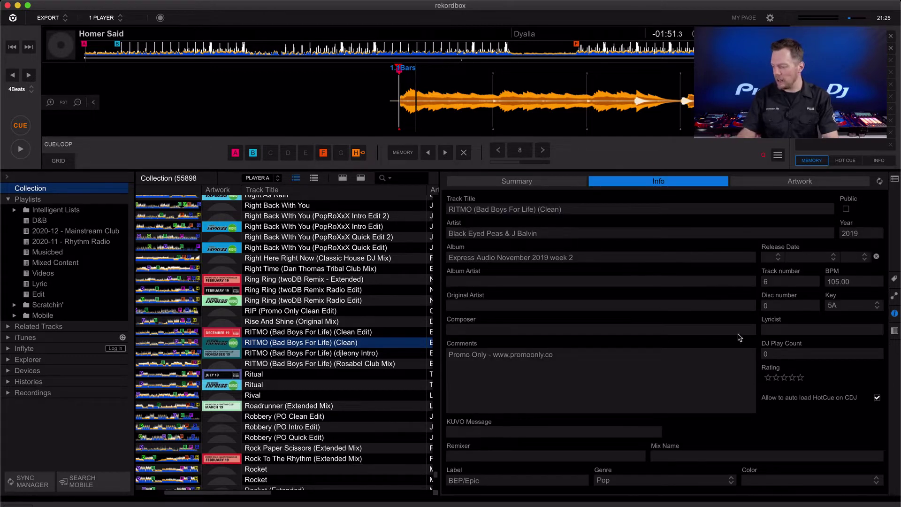
left_click(792, 378)
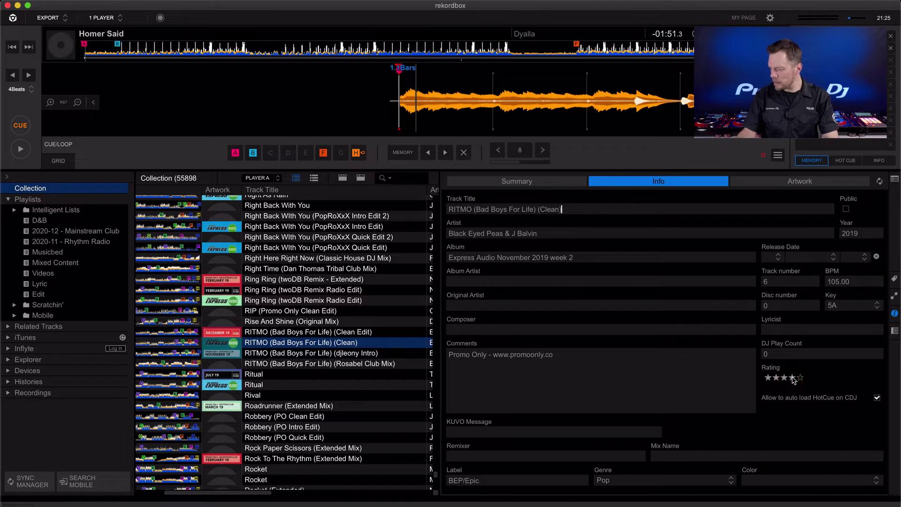
left_click(893, 314)
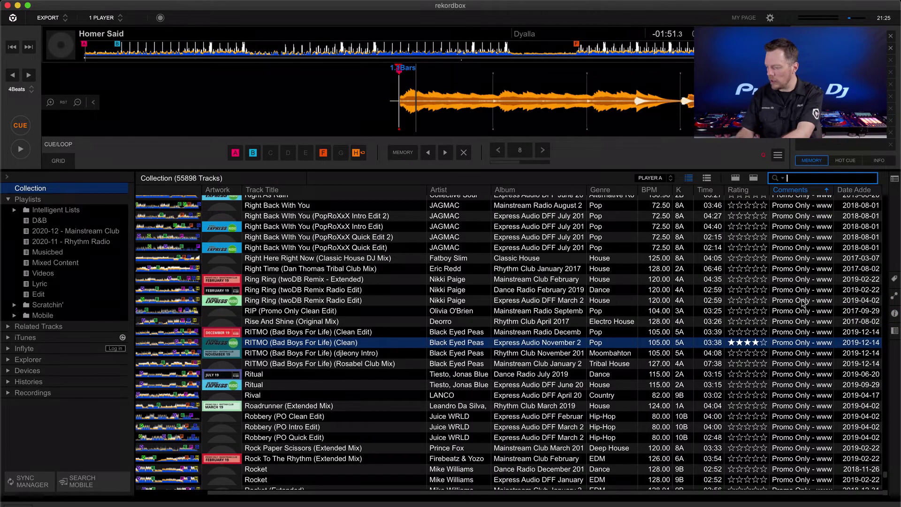
Select a long run of neighbouring Promo Only tracks, including RITMO (Bad Boys For Life), and clear their comments together.
key("Up")
key("Up")
key("Up")
key("Up")
key("Up")
key("Up")
key("Up")
key("Up")
key("Up")
key("Up")
key("Up")
key("Up")
key("Up")
key("Up")
key("Up")
key("Up")
key("Up")
key("Up")
key("Up")
key("Up")
scroll(807, 329, "down", 5)
left_click(806, 344, "shift")
scroll(807, 345, "up", 5)
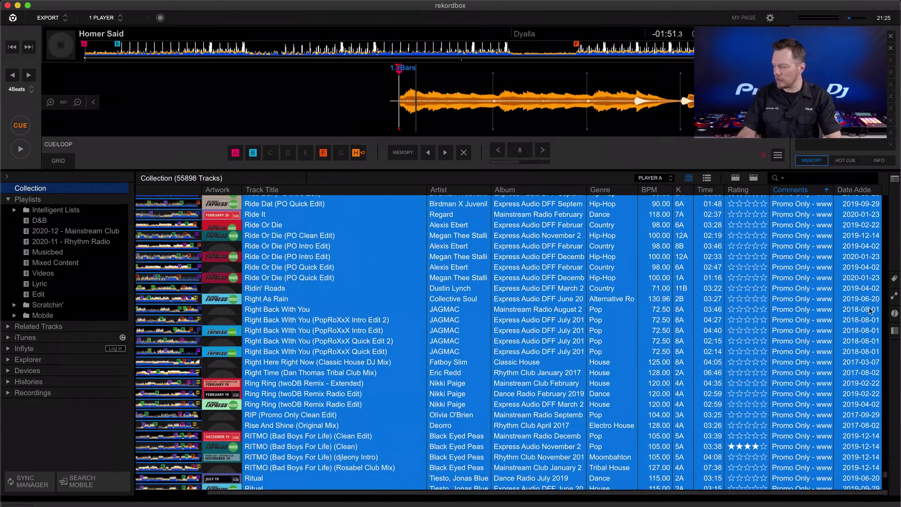
left_click(894, 313)
left_click_drag(594, 357, 407, 356)
key("BackSpace")
key("Return")
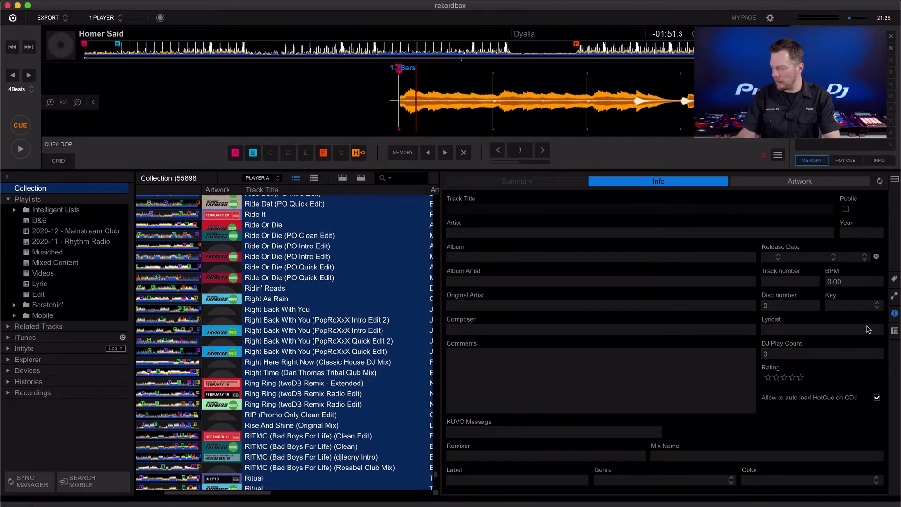
left_click(894, 314)
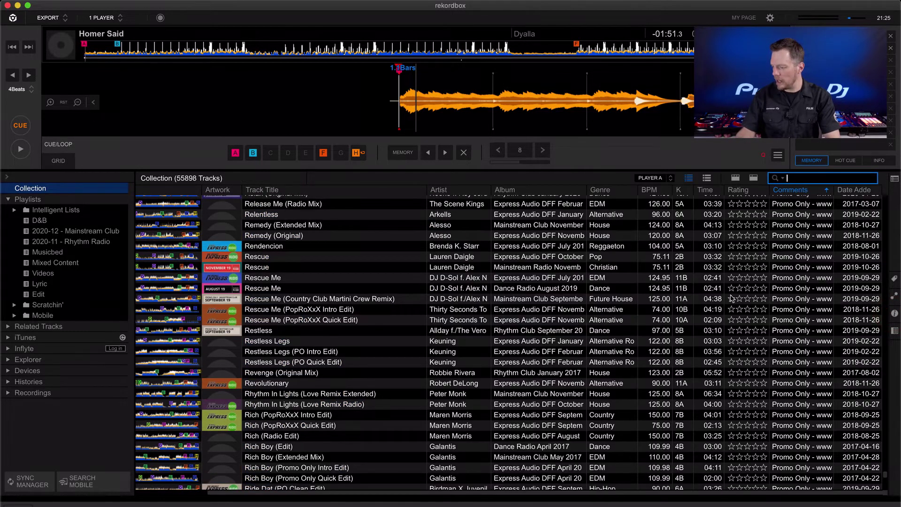
Sort the collection by date added and locate the Classic House DJ Mix tracks that still carry Promo Only comments.
scroll(731, 299, "up", 10)
scroll(731, 299, "down", 4)
scroll(731, 298, "down", 15)
scroll(731, 299, "up", 20)
scroll(731, 298, "up", 6)
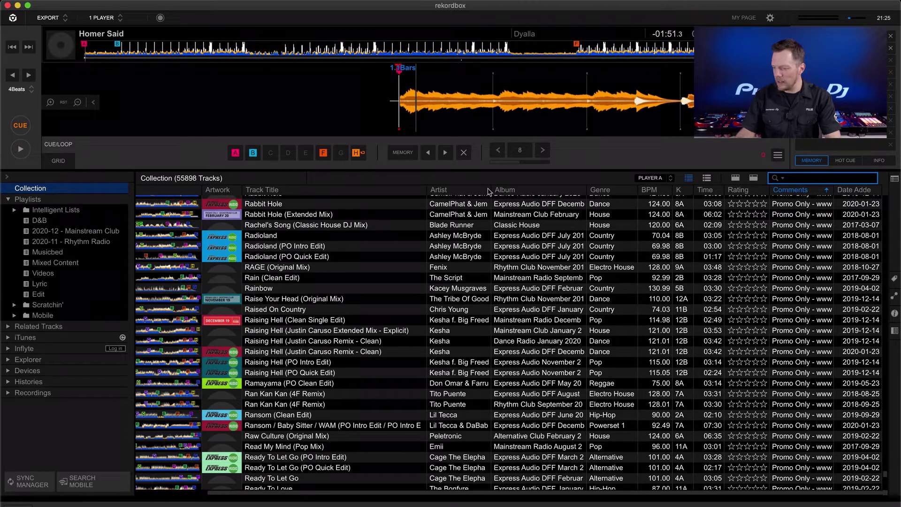
left_click(853, 190)
scroll(799, 248, "up", 4)
scroll(799, 249, "down", 3)
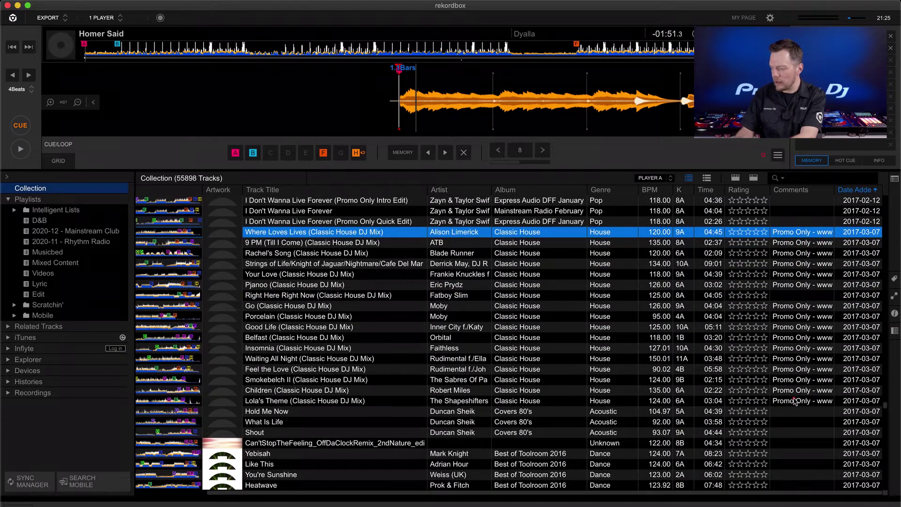
Check the comments of the Classic House DJ Mix tracks in the track information, including Good Life.
left_click(797, 400, "shift")
left_click(895, 314)
left_click(563, 365)
left_click(364, 327)
left_click(384, 410)
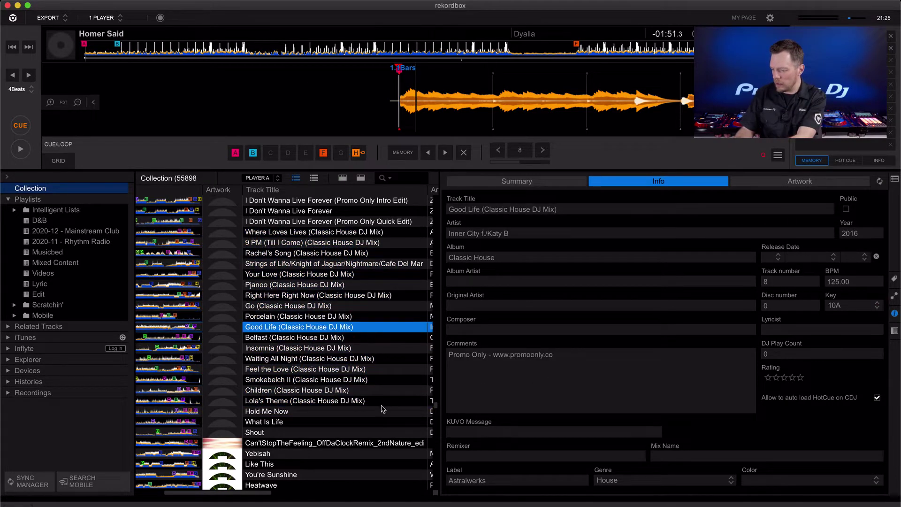
Select all Classic House tracks from Lola's Theme up to Where Loves Lives and clear their comments together.
left_click(382, 400)
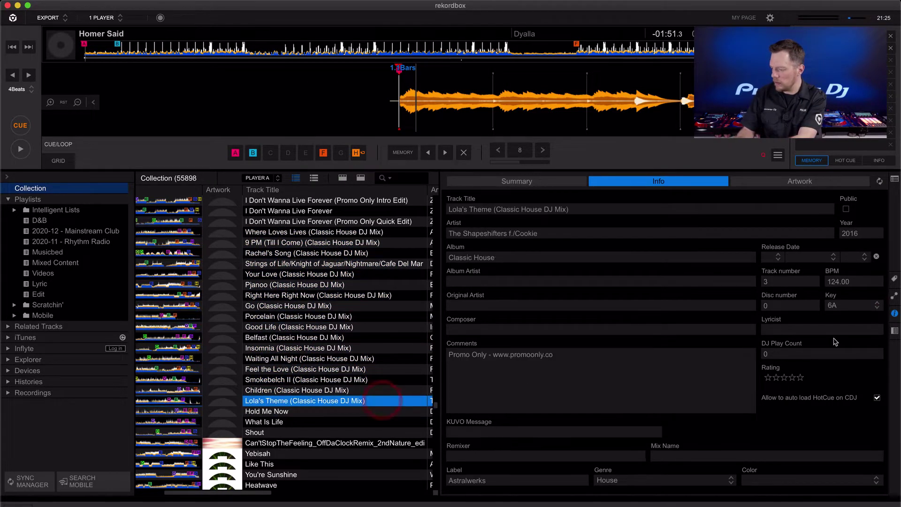
left_click(894, 313)
left_click(674, 233, "shift")
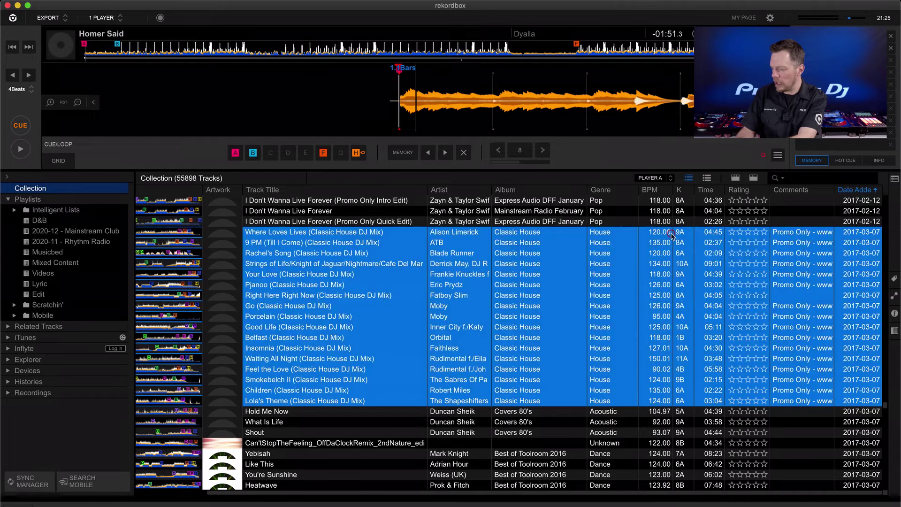
left_click(894, 314)
left_click(639, 362)
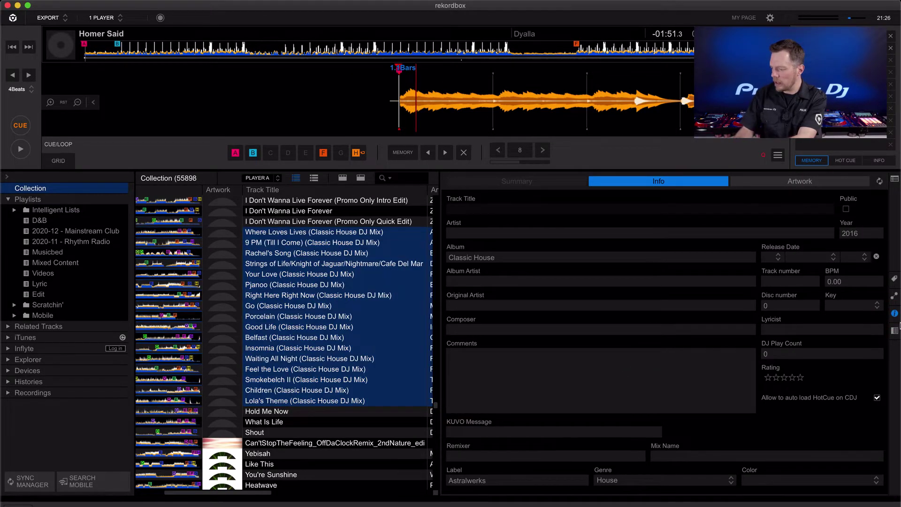
left_click(895, 314)
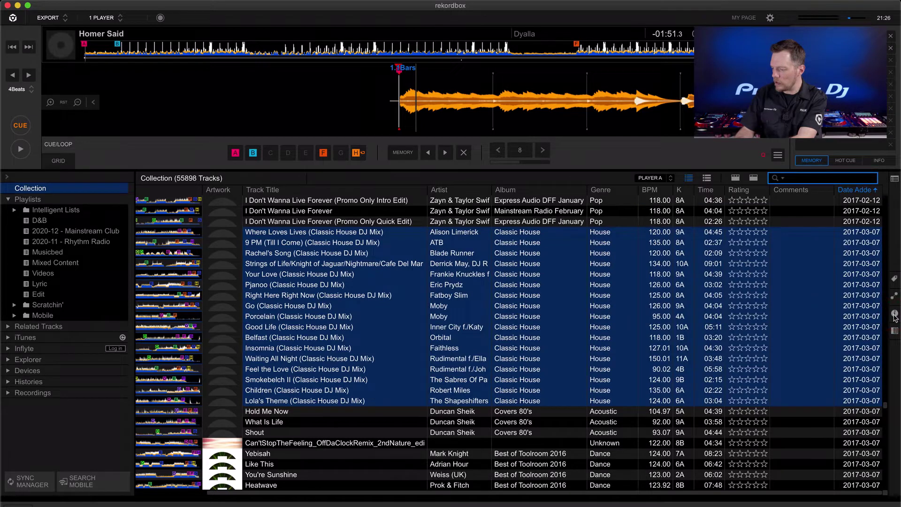
Show the My Tag list for Porcelain (Classic House DJ Mix) and look through its Genre, Components, Situation and Maintenance categories.
left_click(838, 317)
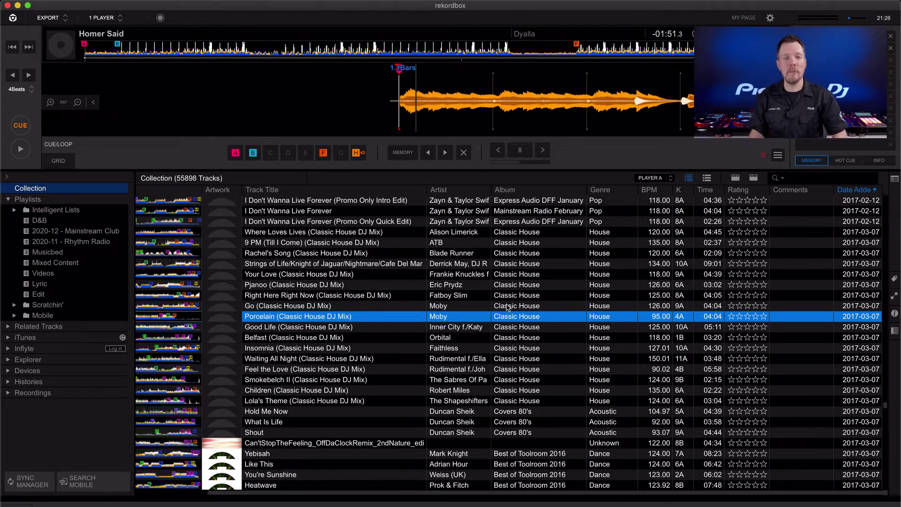
left_click(895, 279)
scroll(827, 239, "up", 6)
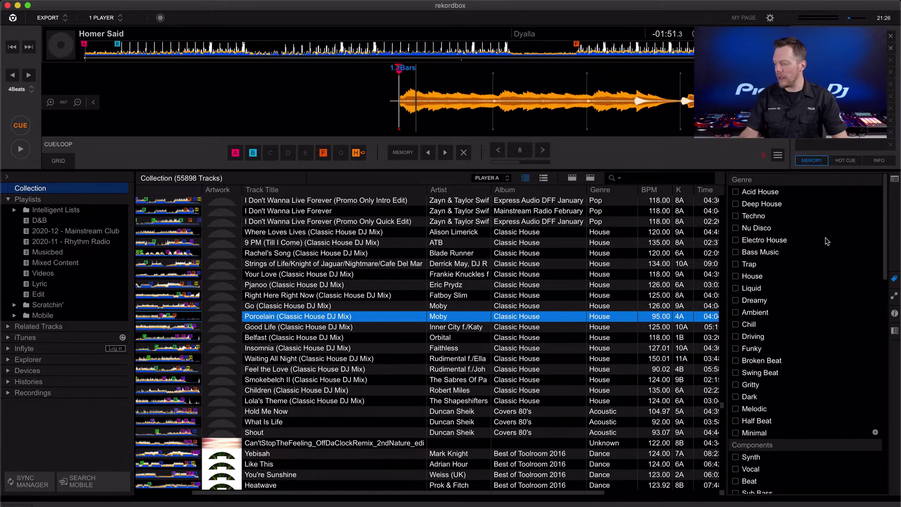
scroll(827, 241, "down", 15)
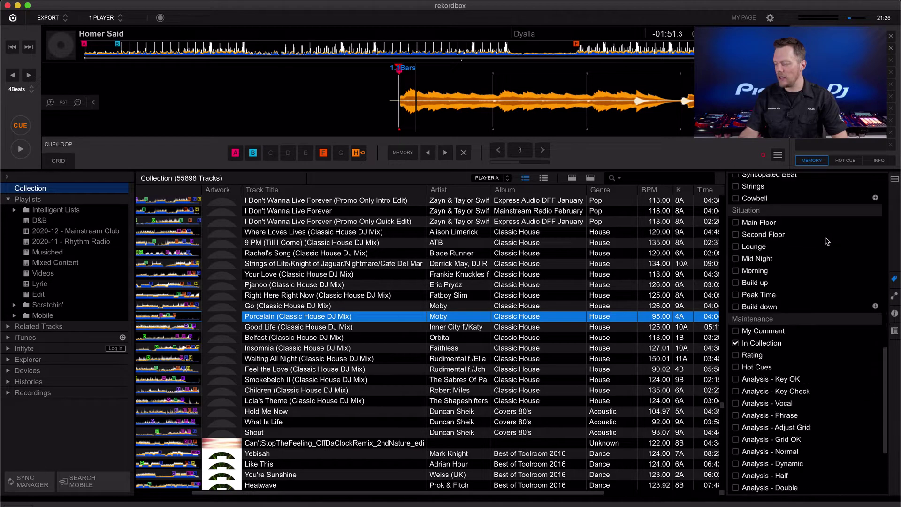
scroll(827, 242, "up", 10)
scroll(826, 242, "up", 1)
scroll(827, 241, "up", 2)
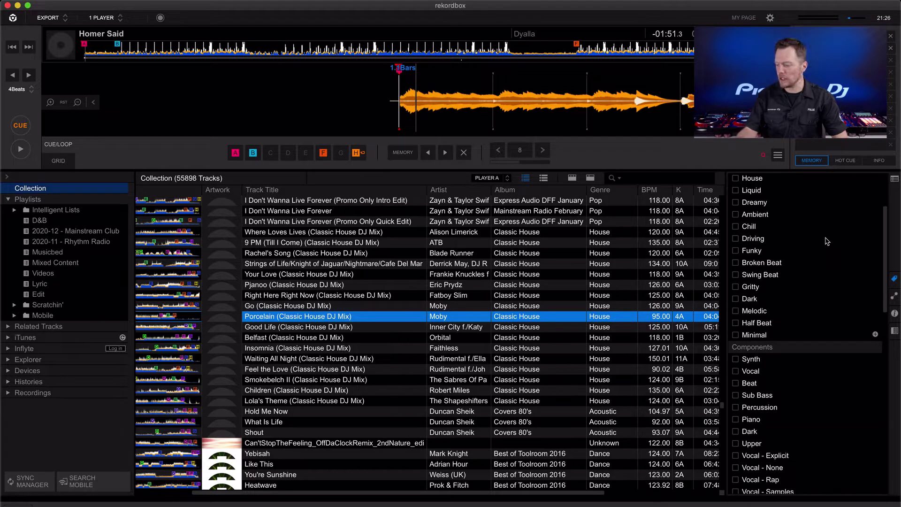
Sort the D&B playlist by track number and examine the tags assigned to Take It 2 Your Face.
left_click(47, 220)
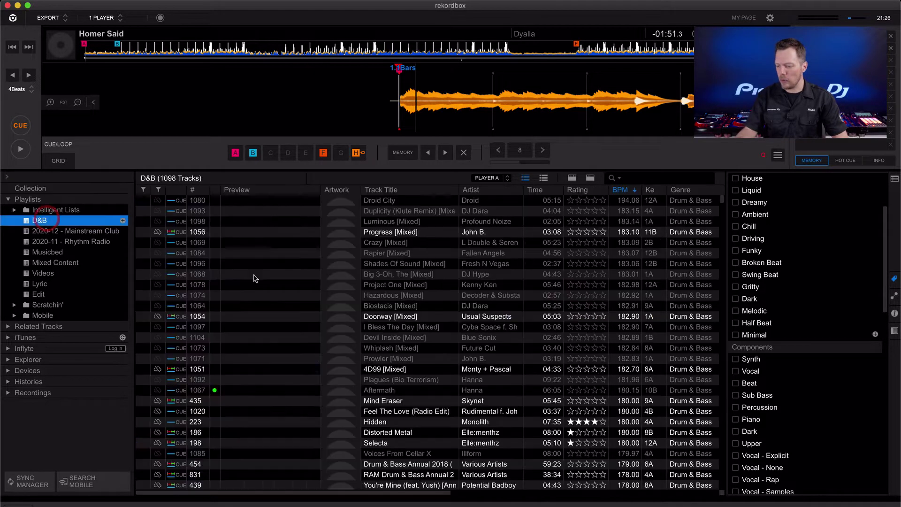
left_click(203, 189)
scroll(407, 308, "down", 3)
left_click(663, 252)
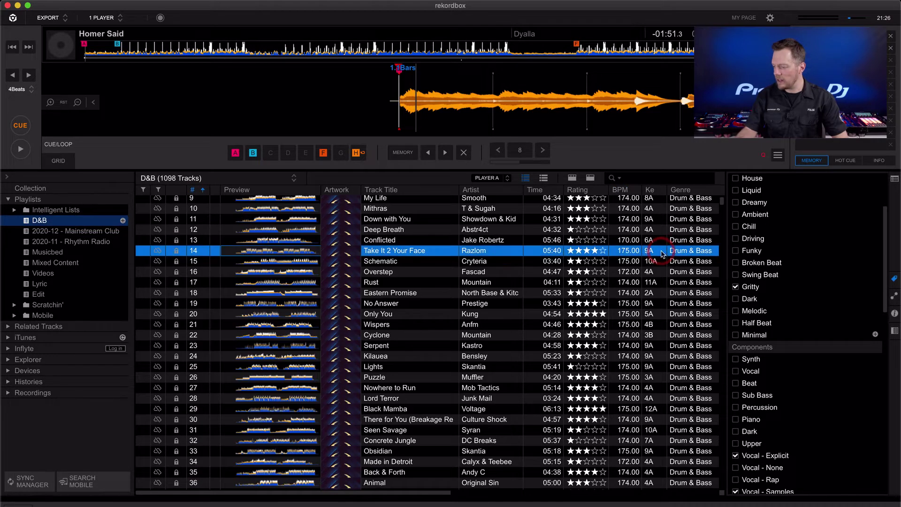
scroll(765, 295, "up", 4)
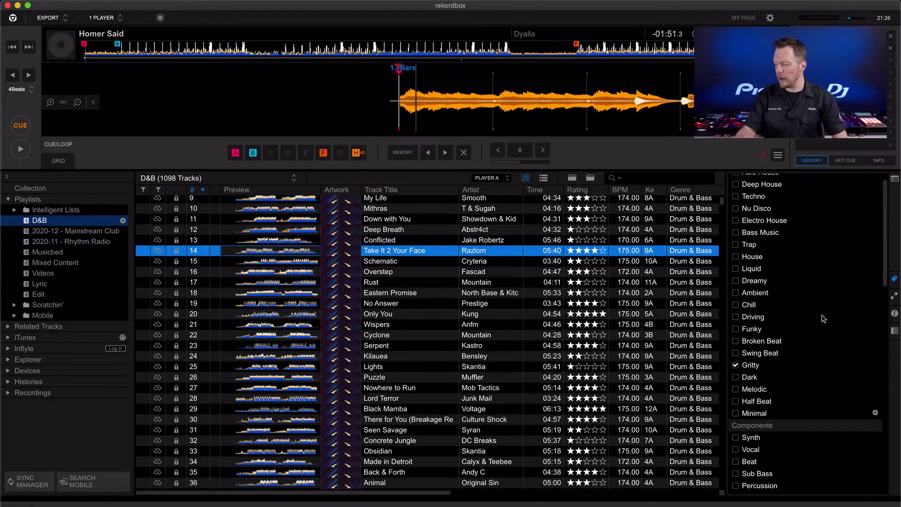
scroll(823, 319, "down", 4)
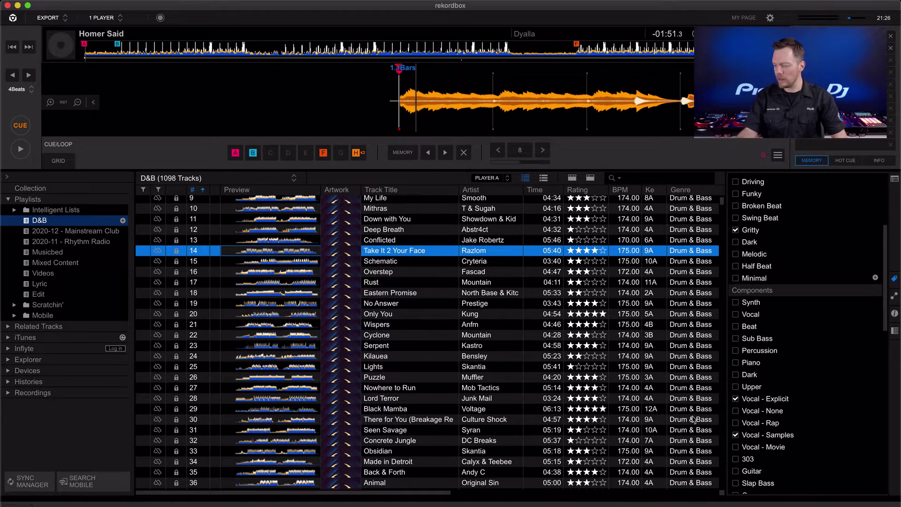
Compare the tags of further D&B tracks, including Kilauea, Puzzle, Seen Savage, Made in Detroit and Take Control.
scroll(541, 365, "down", 3)
left_click(509, 324)
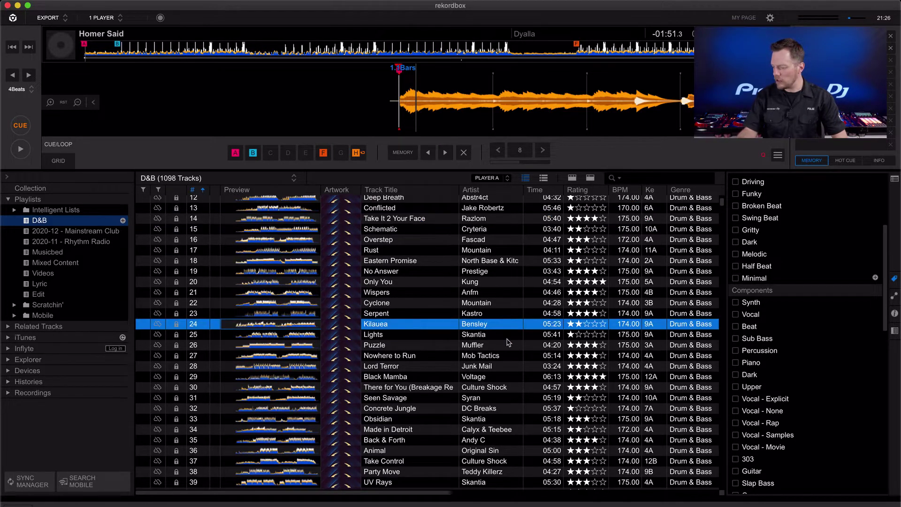
left_click(507, 344)
left_click(510, 398)
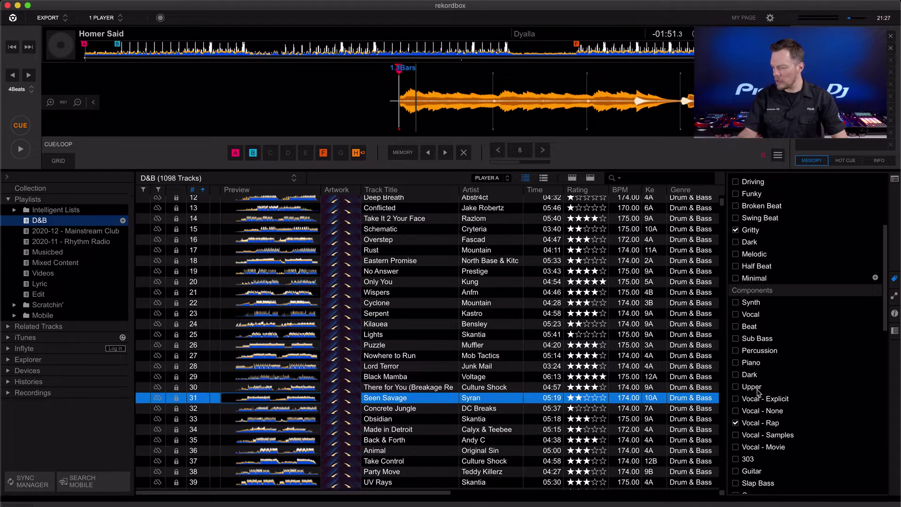
scroll(549, 309, "down", 4)
left_click(508, 387)
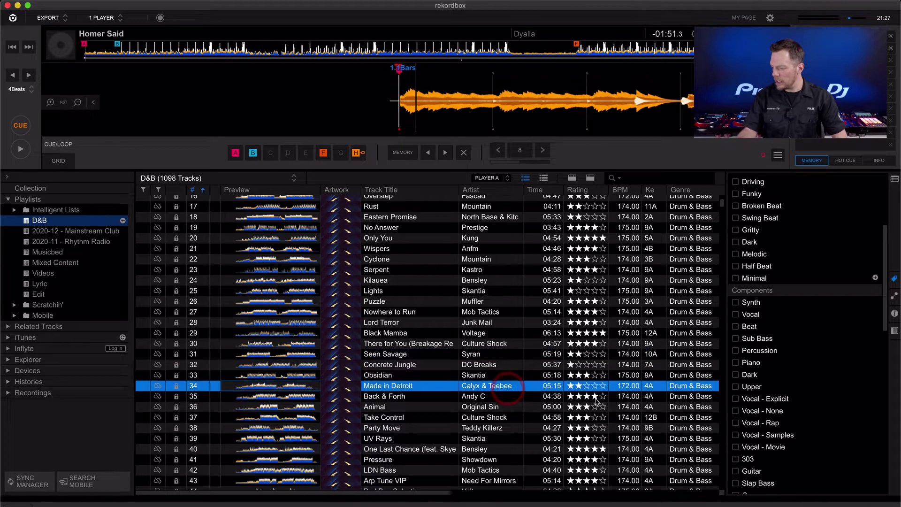
left_click(501, 418)
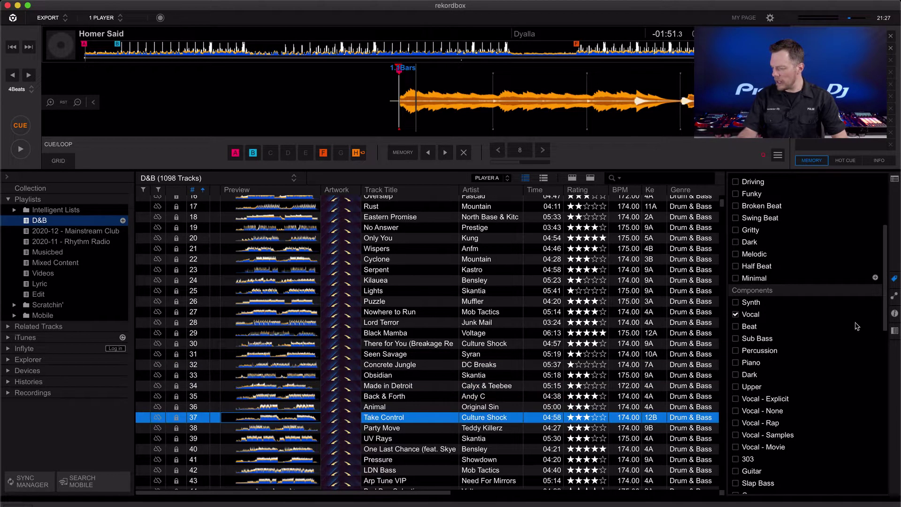
Examine the Maintenance and Situation tags of Take Control, and close the My Tag list.
scroll(831, 388, "down", 5)
scroll(832, 387, "down", 10)
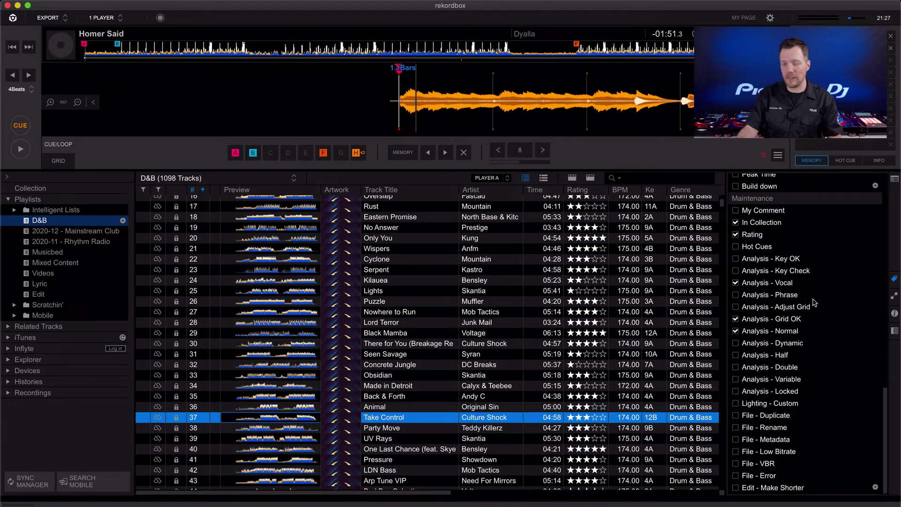
scroll(814, 302, "up", 10)
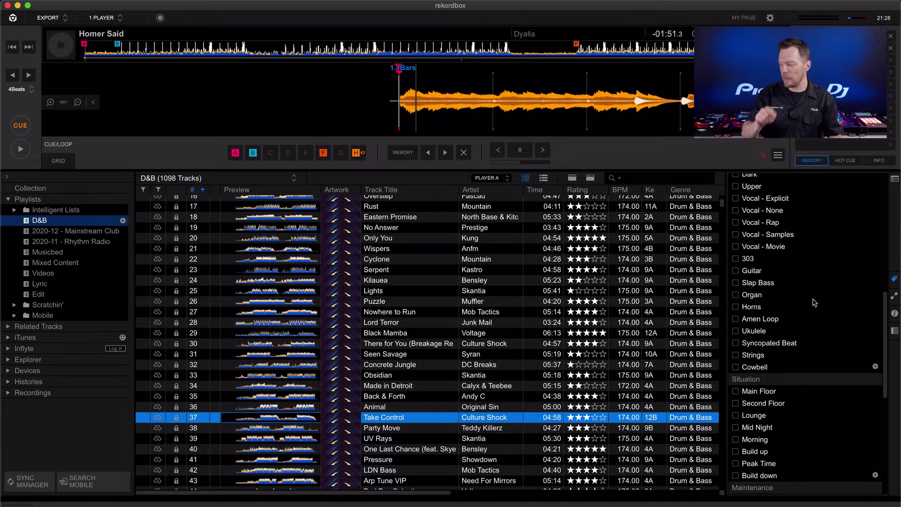
left_click(894, 280)
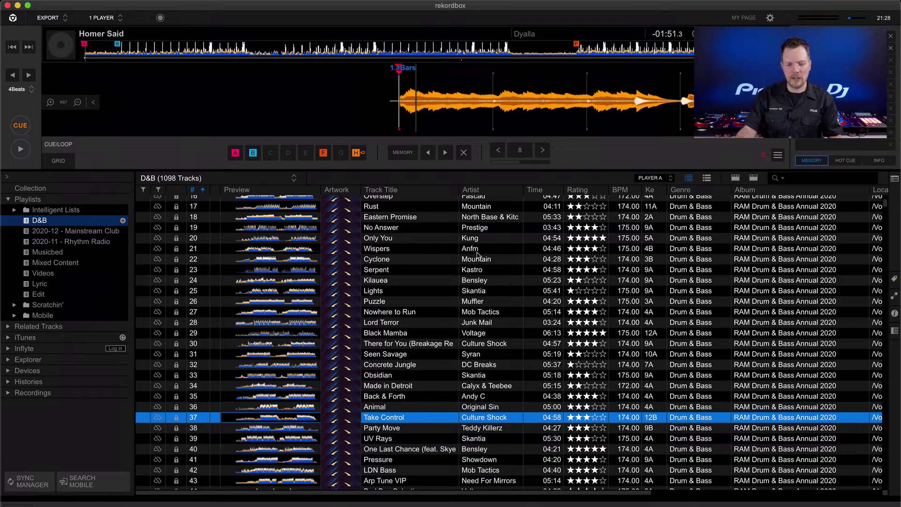
Create a new playlist named Masterclass under Playlists.
right_click(80, 200)
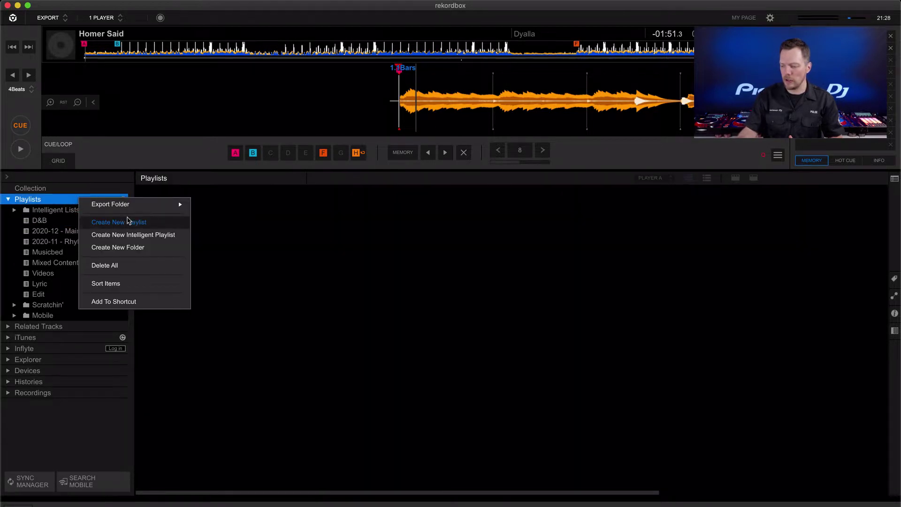
left_click(129, 220)
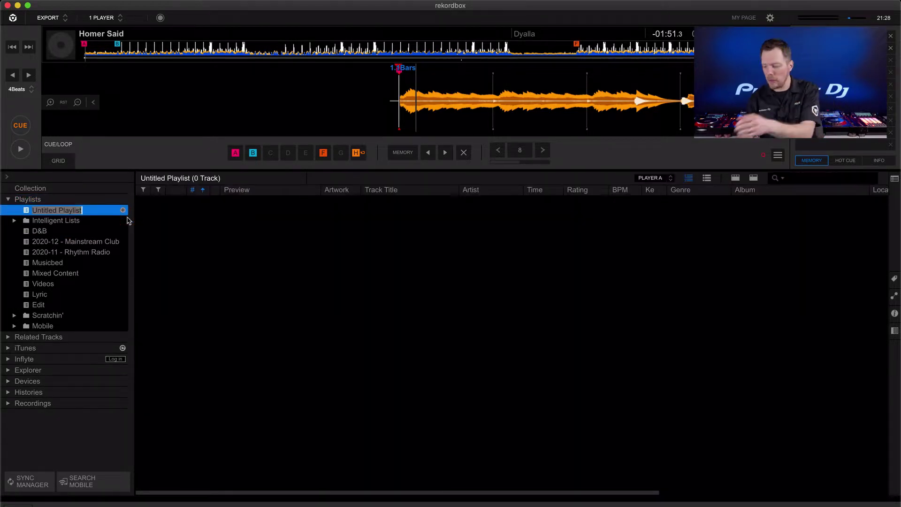
type("Masterclass")
key("Return")
Show the whole collection sorted by date added with the newest tracks first.
left_click(60, 189)
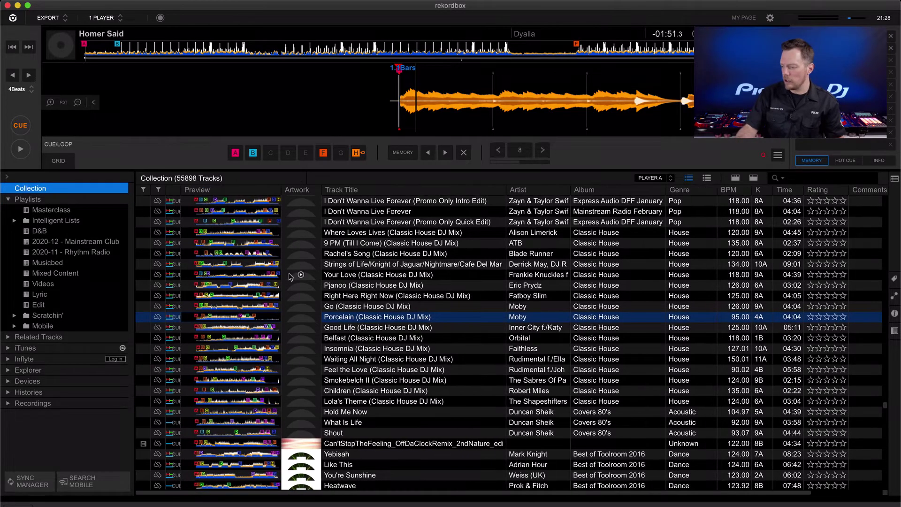
scroll(347, 268, "up", 20)
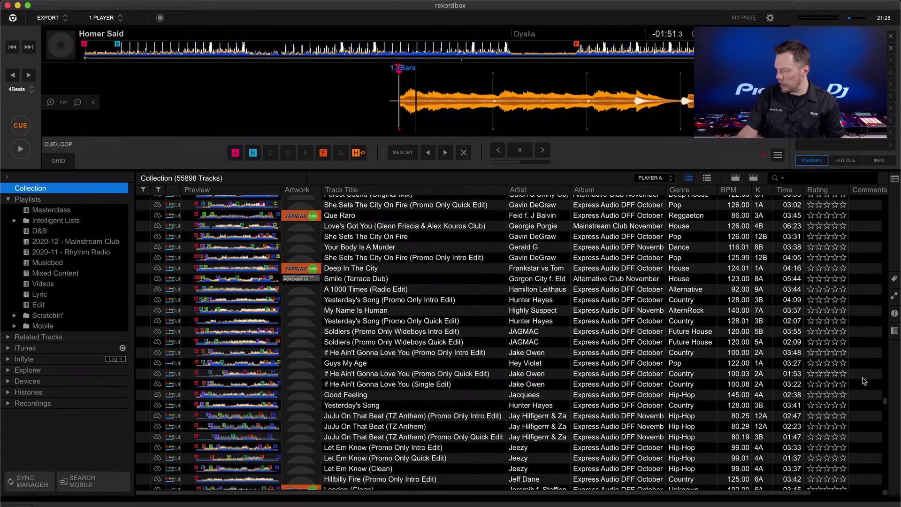
left_click_drag(887, 404, 885, 351)
left_click_drag(886, 401, 885, 199)
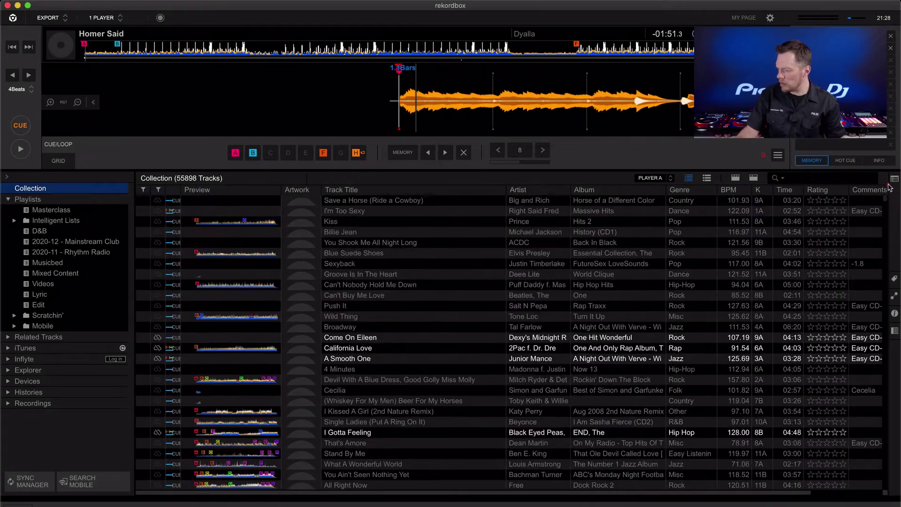
scroll(751, 286, "right", 2)
scroll(735, 299, "right", 2)
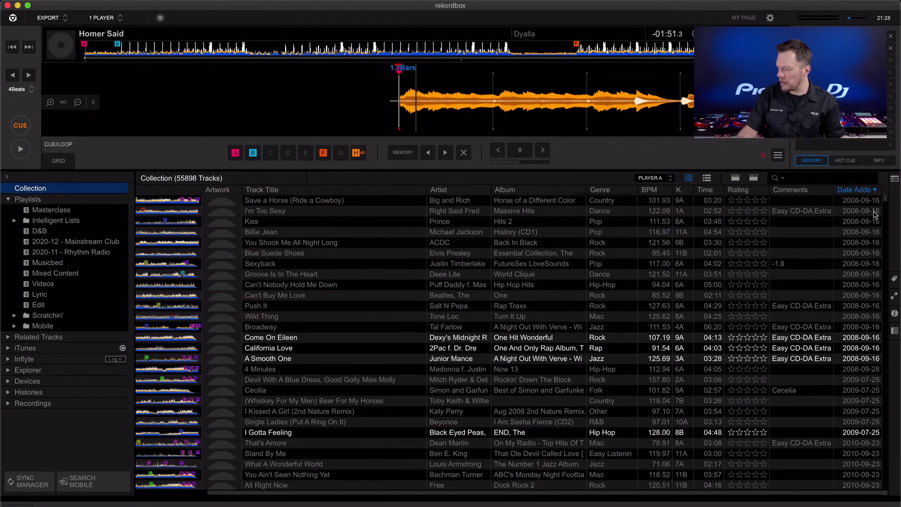
left_click(859, 190)
left_click_drag(885, 284, 884, 197)
scroll(606, 310, "left", 2)
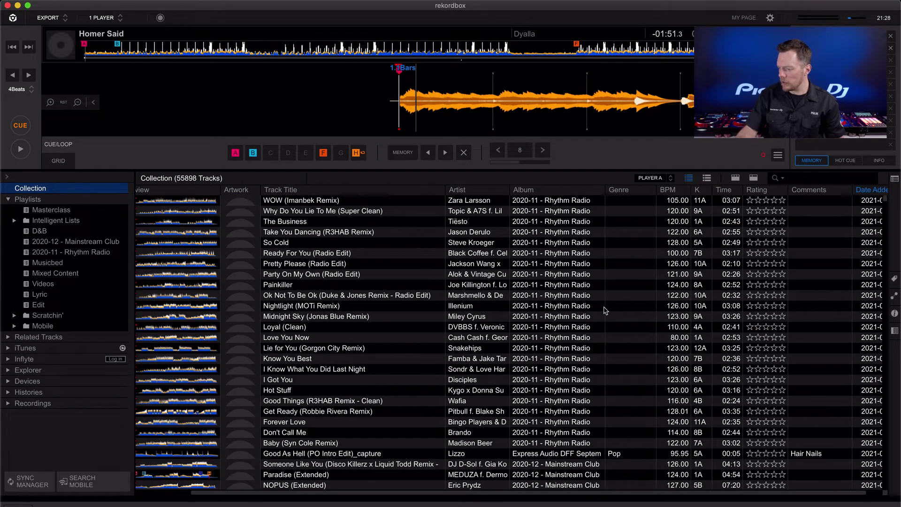
scroll(605, 310, "left", 3)
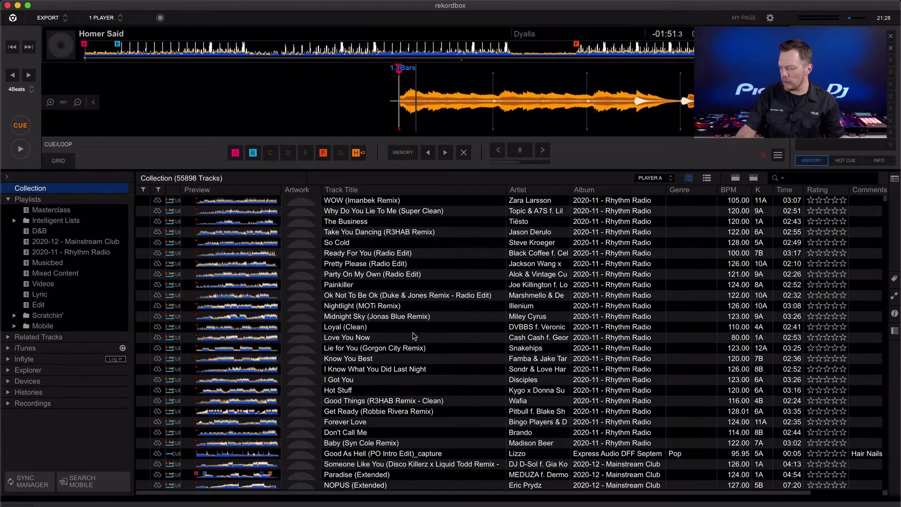
Add Full Tilt Remix tracks from the collection, including Rockstar (Full Tilt Remix), to the Masterclass playlist.
scroll(403, 282, "down", 1)
scroll(404, 282, "down", 15)
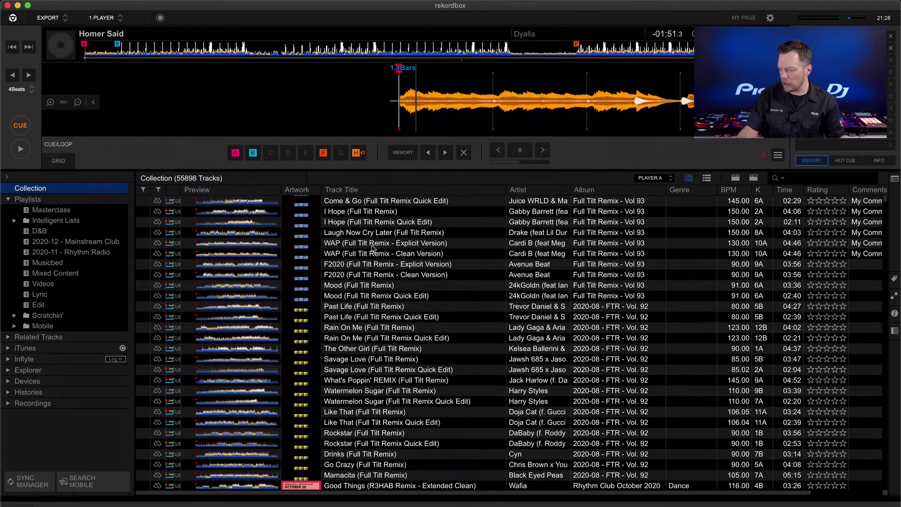
scroll(376, 354, "down", 1)
left_click_drag(378, 321, 348, 273)
left_click_drag(159, 272, 75, 211)
key("Down")
key("Down")
key("Down")
key("Down")
left_click_drag(367, 420, 60, 216)
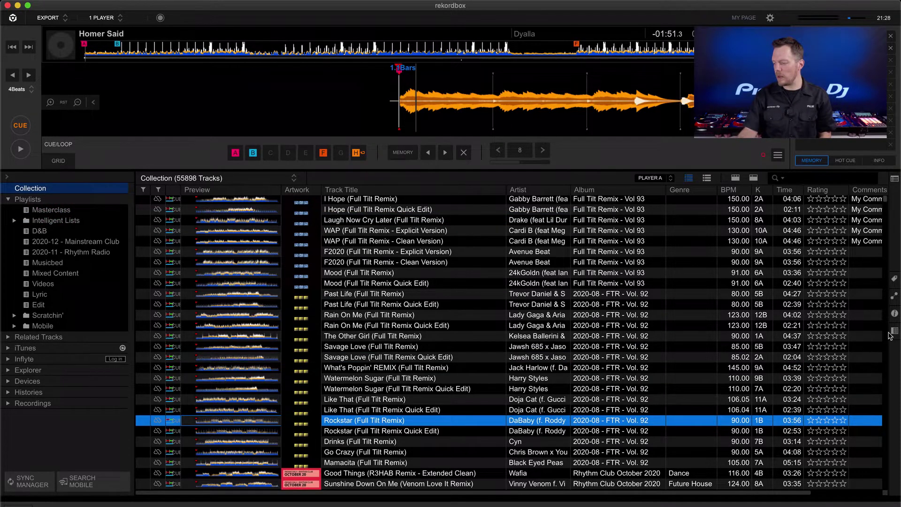
Show the Masterclass playlist in the sub browser beside the collection, and widen the collection's track list.
left_click(894, 331)
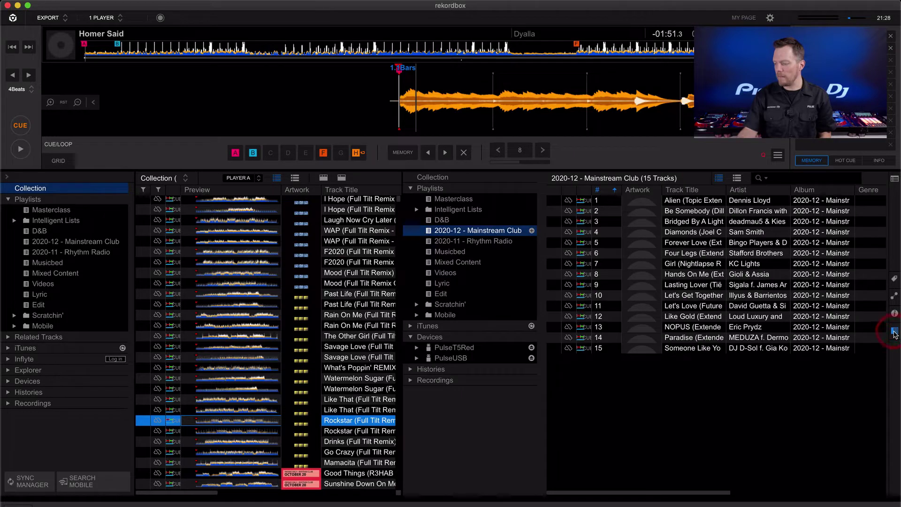
left_click(451, 199)
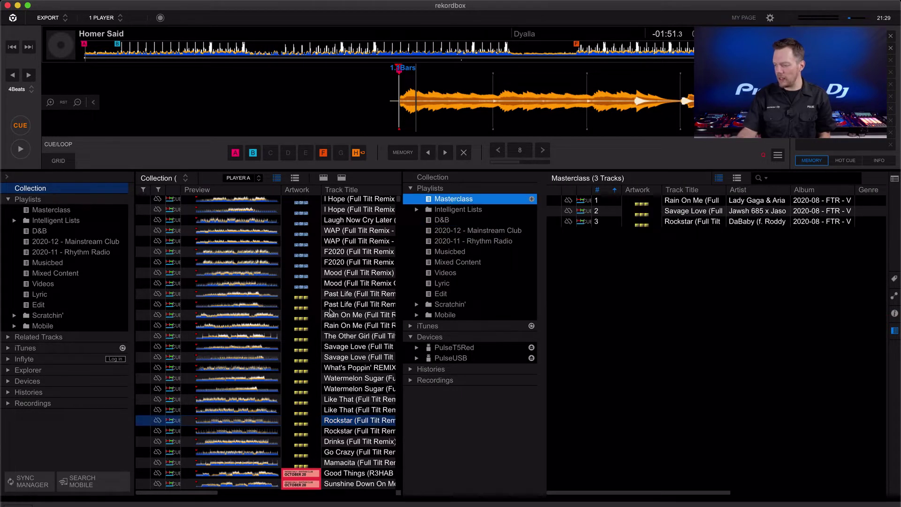
left_click_drag(404, 317, 555, 320)
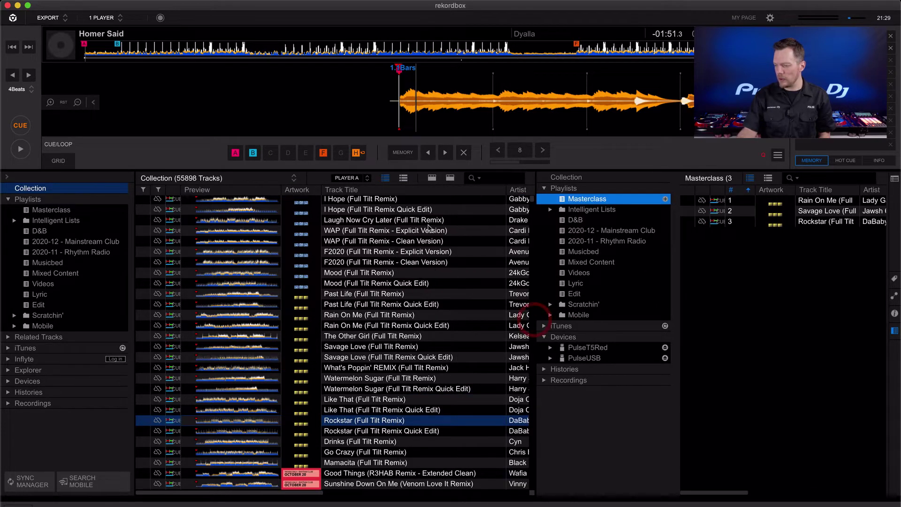
Add Like That (Full Tilt Remix) and Rain On Me (Full Tilt Remix Quick Edit) from the collection to the Masterclass playlist.
scroll(410, 267, "down", 4)
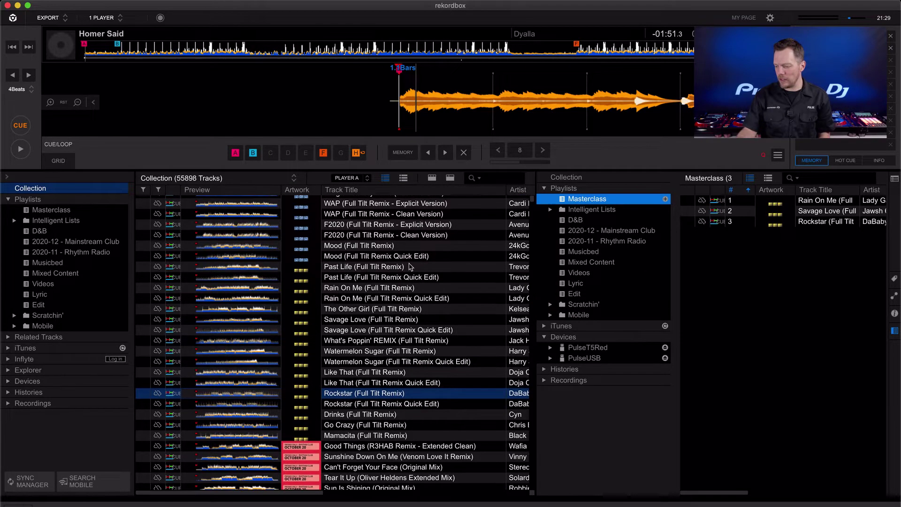
left_click_drag(371, 360, 804, 308)
left_click_drag(441, 287, 824, 405)
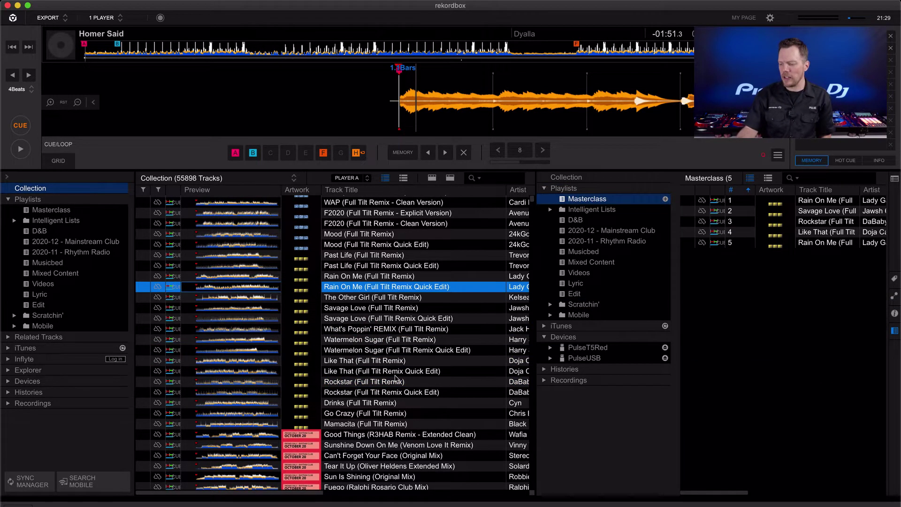
Add Sunshine Down On Me (Venom Love It Remix) from the collection to the Masterclass playlist.
scroll(397, 380, "down", 3)
right_click(341, 409)
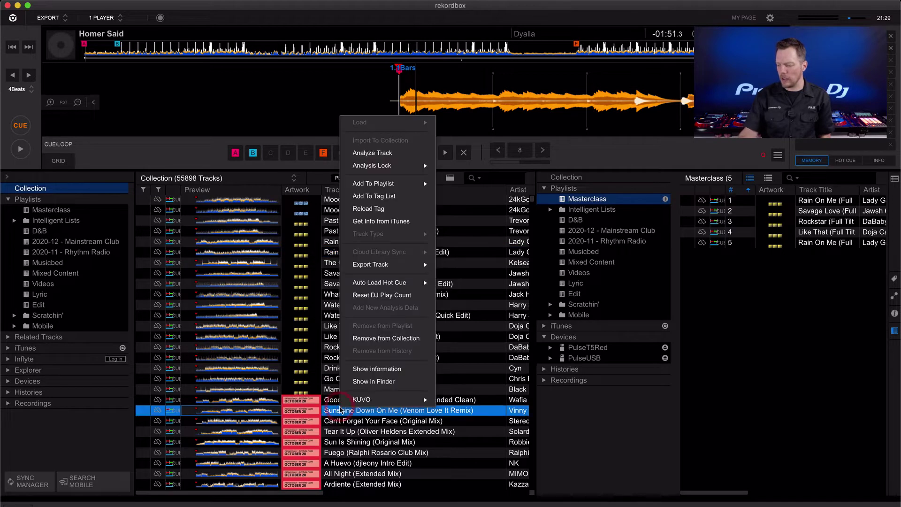
mouse_move(383, 188)
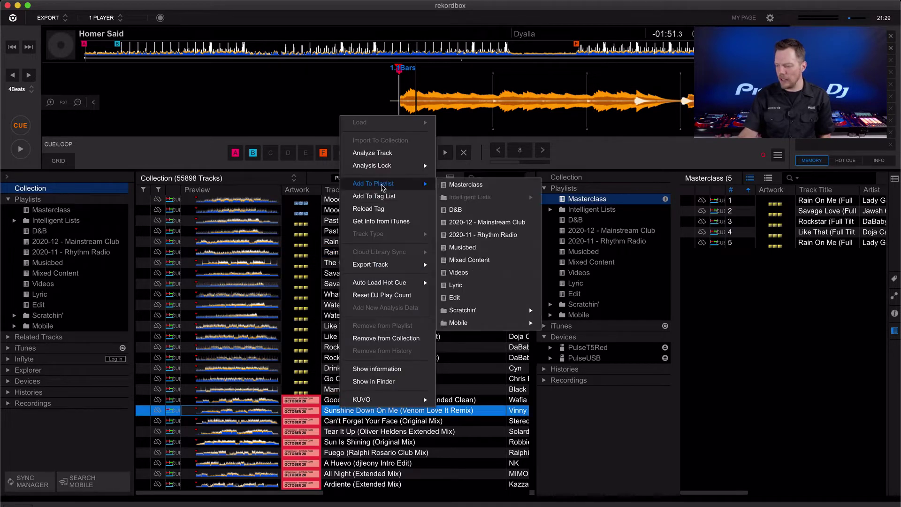
left_click(462, 184)
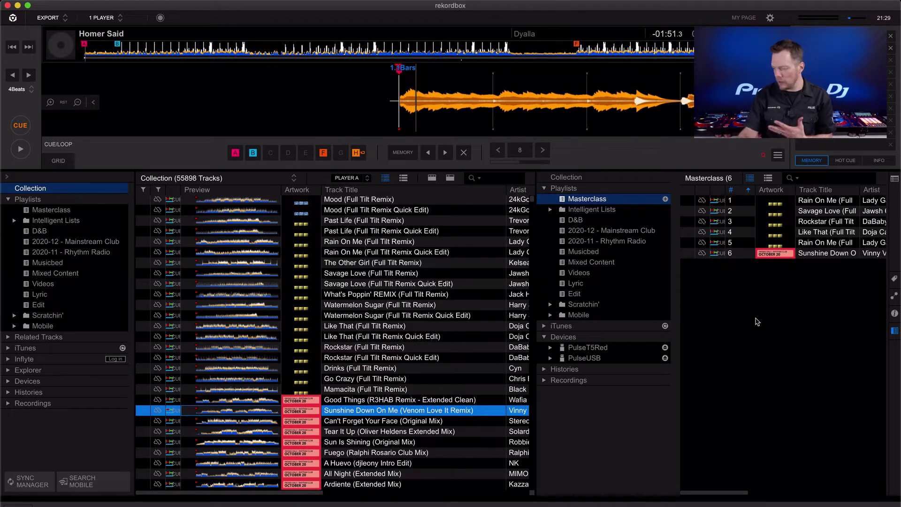
Find Homer Said in the collection and add it to the Masterclass playlist.
scroll(447, 260, "up", 10)
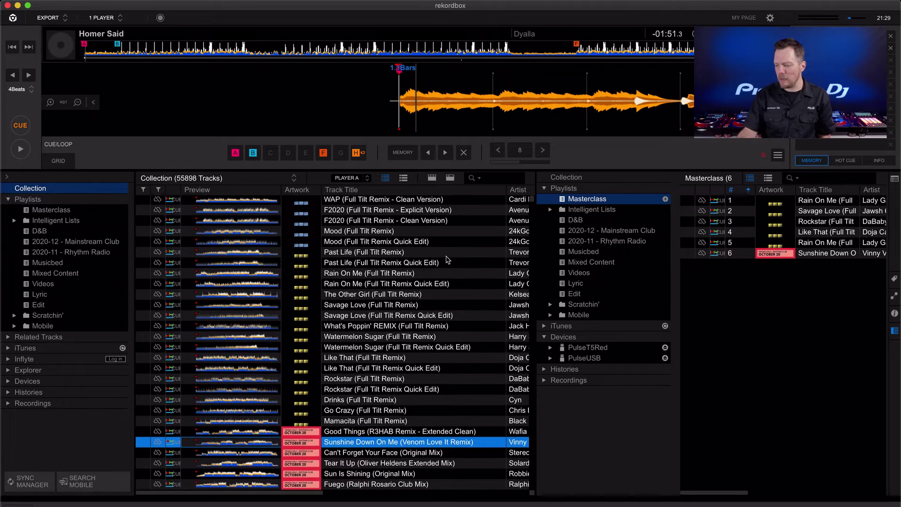
scroll(422, 323, "up", 6)
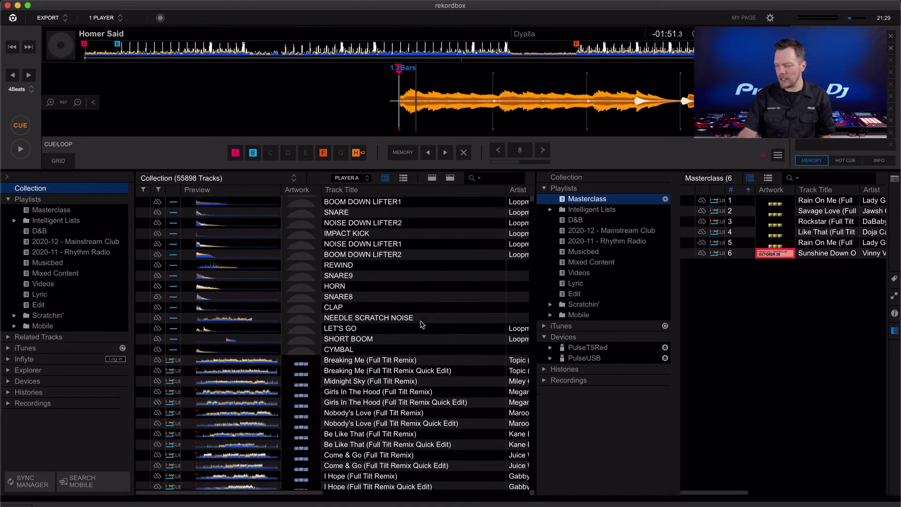
left_click(371, 292)
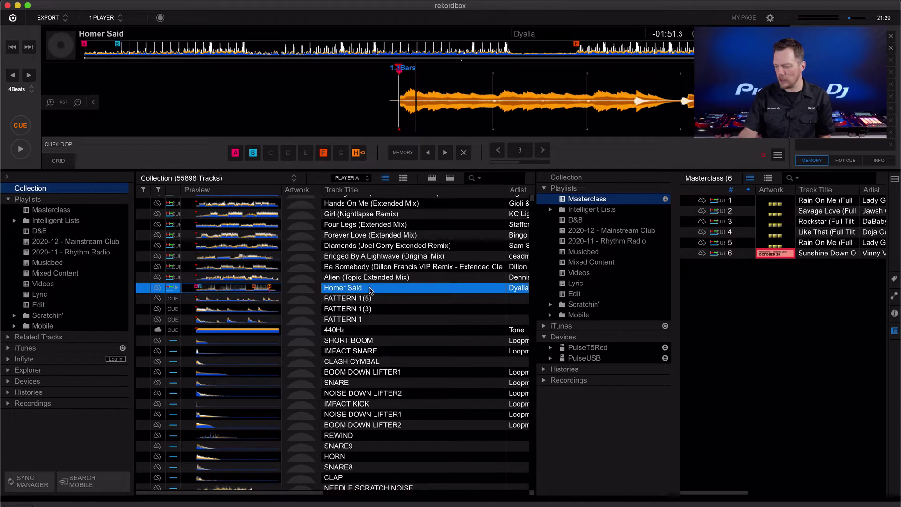
right_click(370, 292)
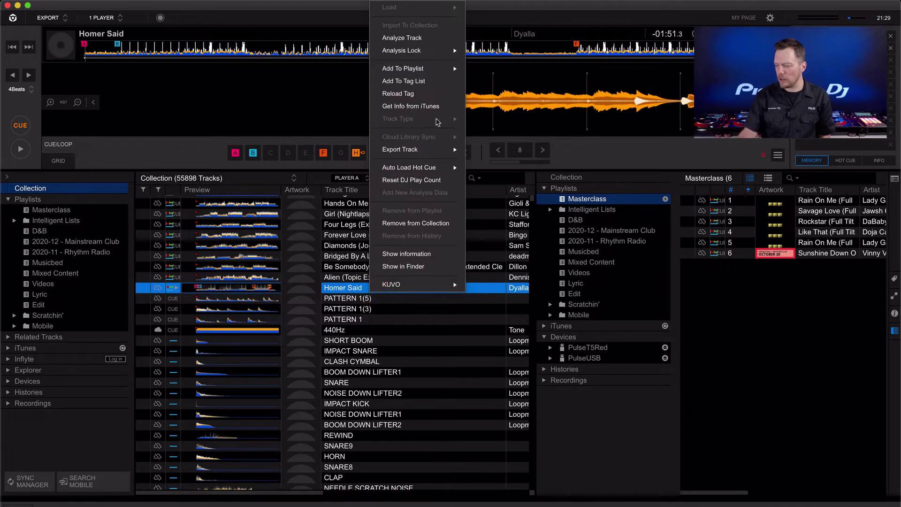
mouse_move(432, 68)
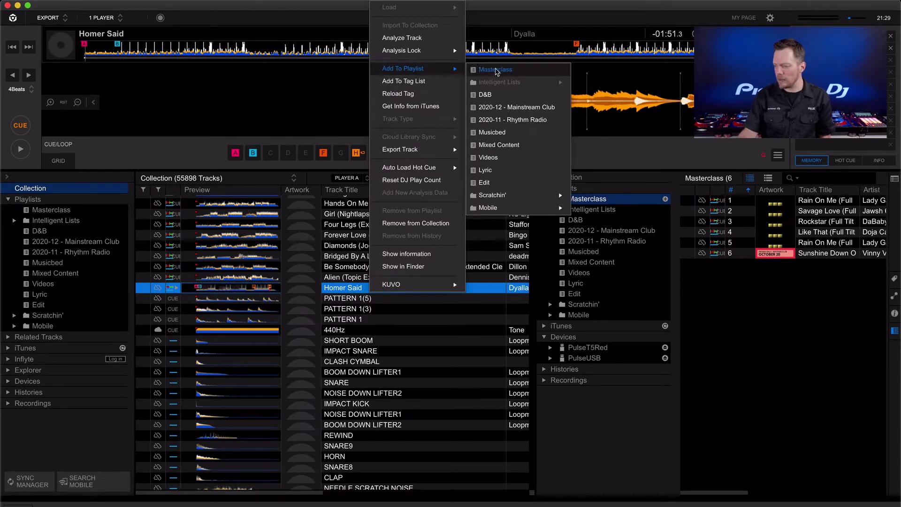
left_click(497, 70)
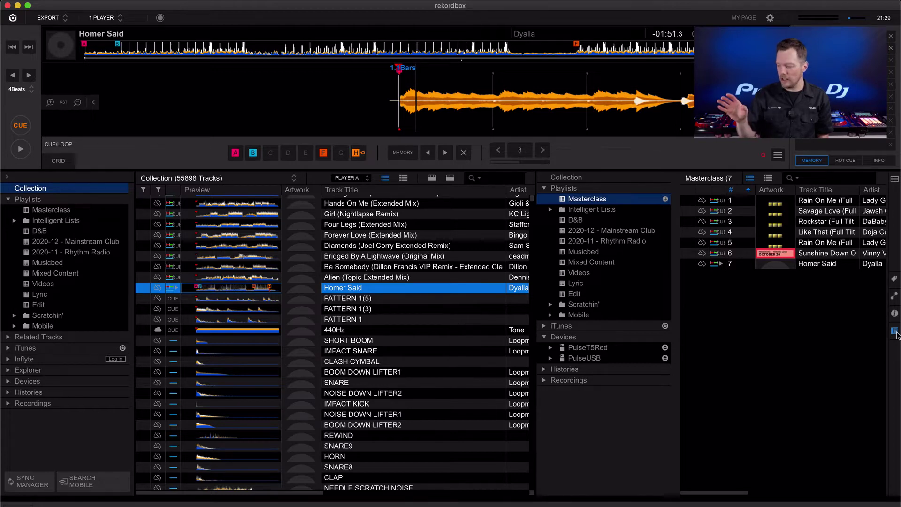
Hide the sub browser so that only the collection's track list is shown.
left_click(895, 332)
left_click(895, 331)
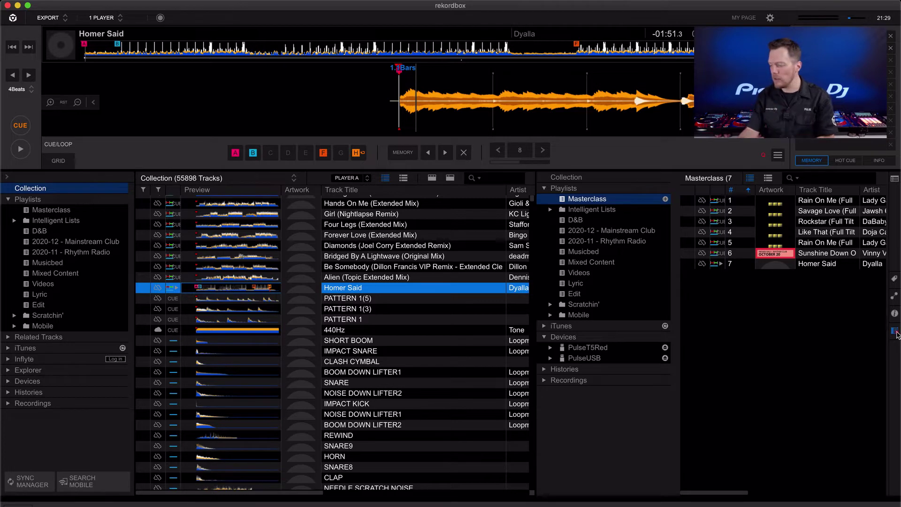
left_click(895, 331)
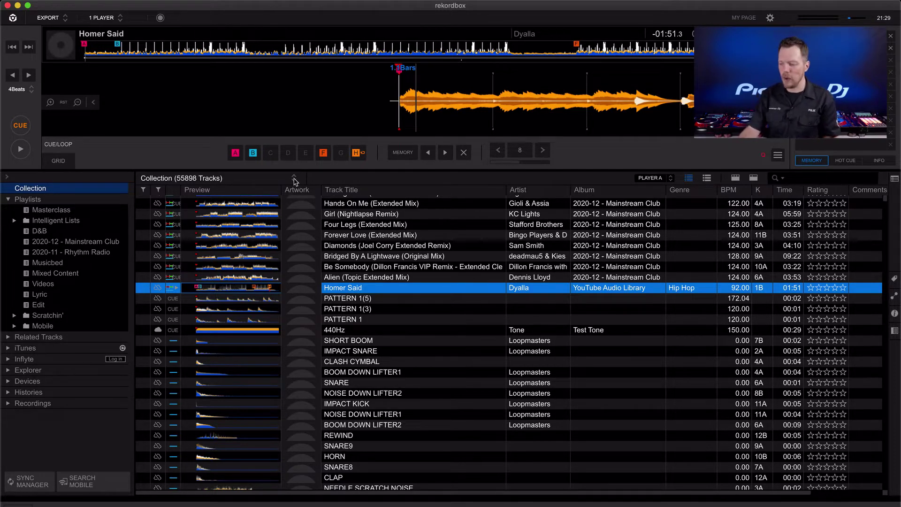
Check which playlists and histories contain Homer Said and Alien (Topic Extended Mix).
left_click(294, 180)
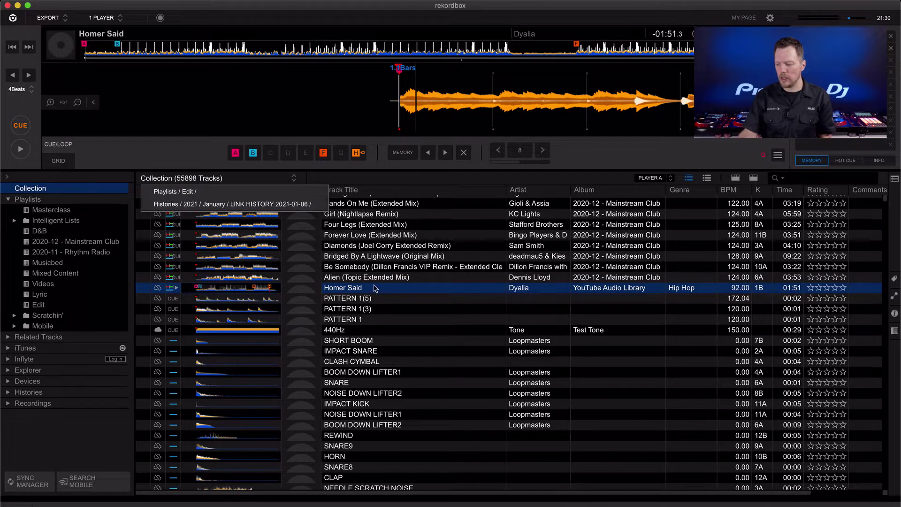
left_click(374, 278)
left_click(294, 177)
left_click(295, 177)
Check which playlists contain Four Legs (Extended Mix) and Breaking Me (Full Tilt Remix).
key("Up")
key("Up")
key("Up")
key("Up")
key("Up")
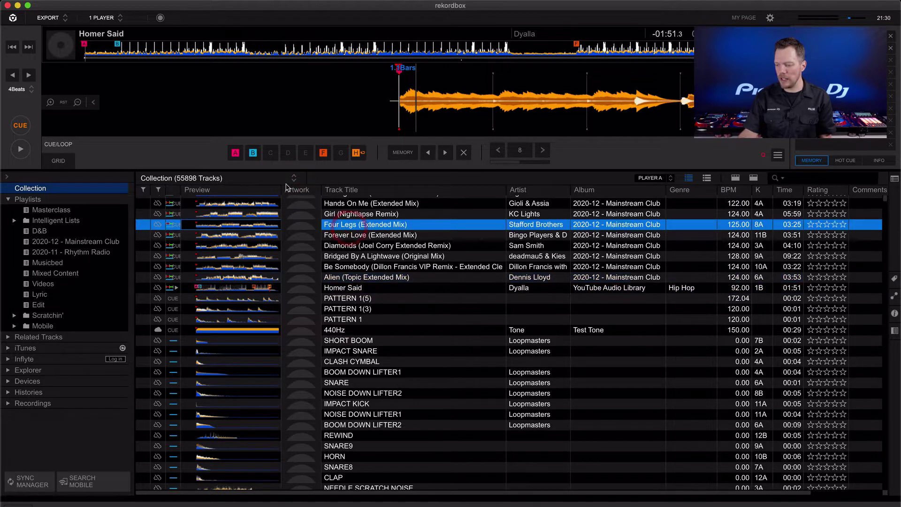
left_click(294, 178)
left_click(292, 178)
scroll(365, 465, "down", 2)
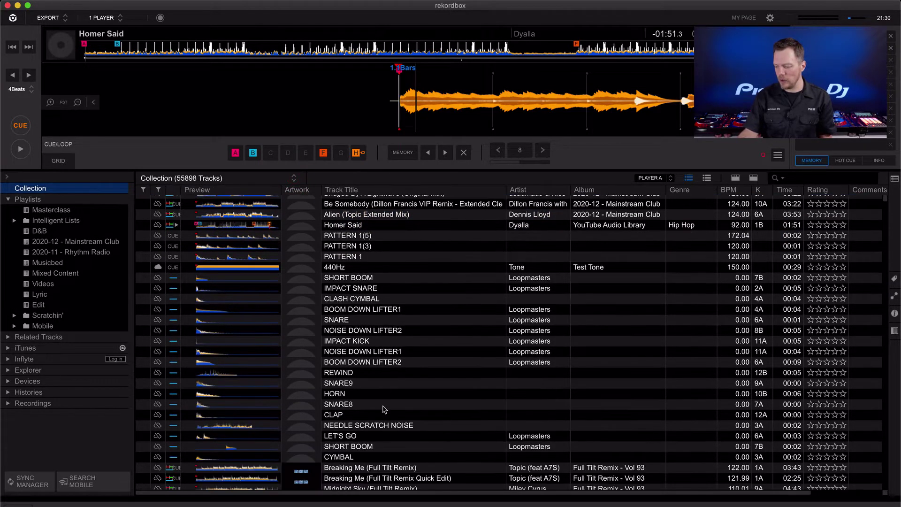
left_click(365, 467)
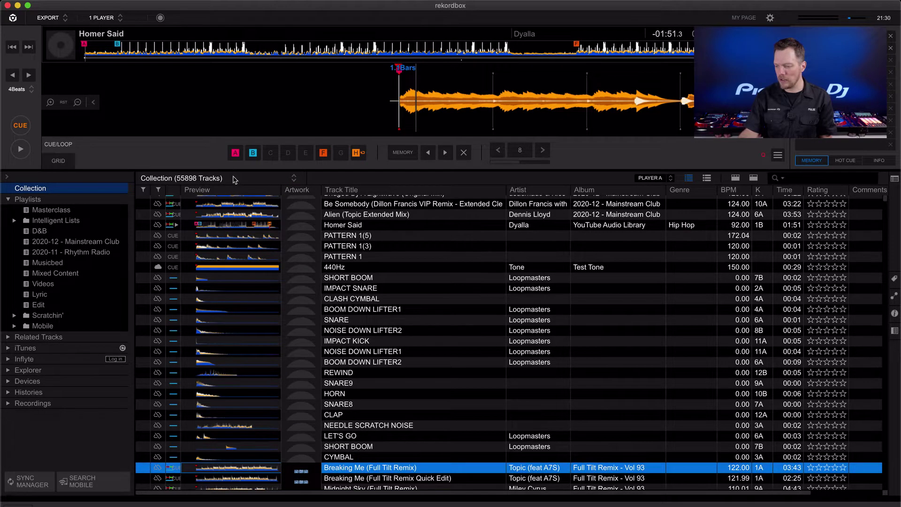
left_click(235, 179)
left_click(319, 179)
Check which playlists contain Savage Love (Full Tilt Remix), and view the Masterclass playlist before returning to the collection.
scroll(357, 376, "down", 10)
left_click(397, 432)
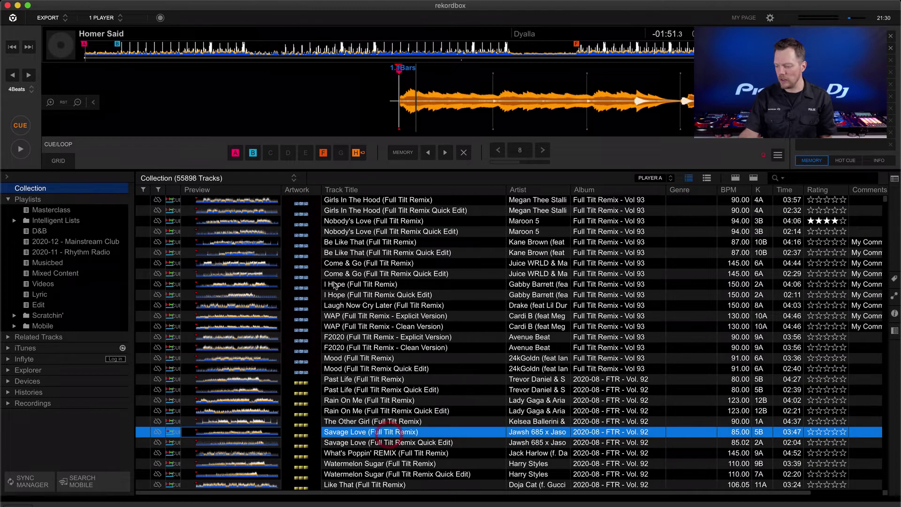
left_click(293, 180)
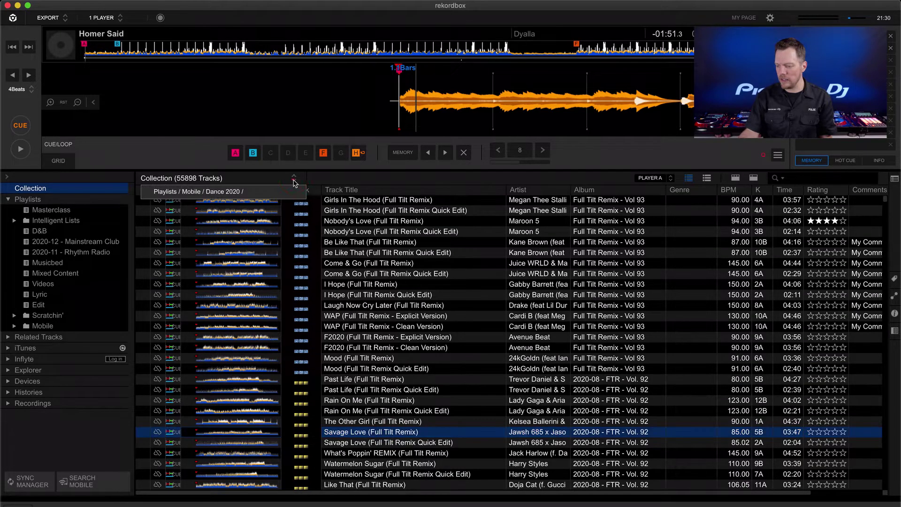
left_click(366, 174)
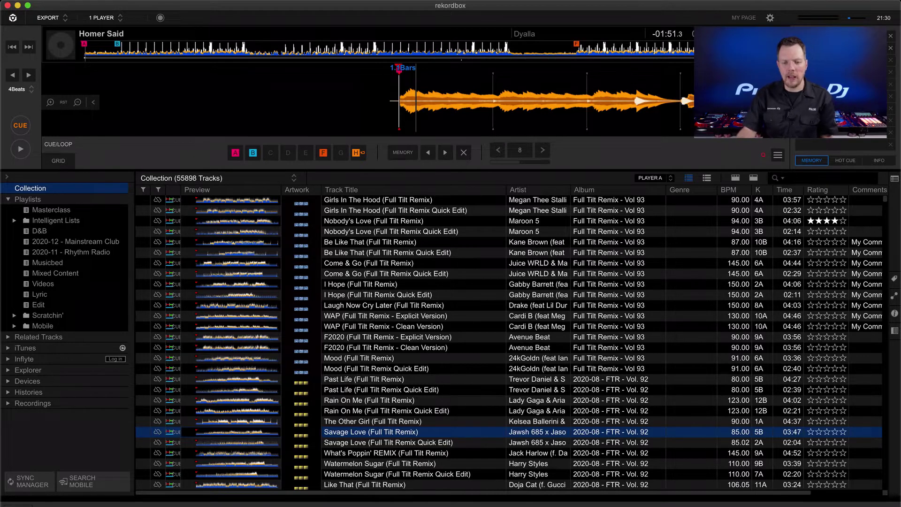
left_click(63, 210)
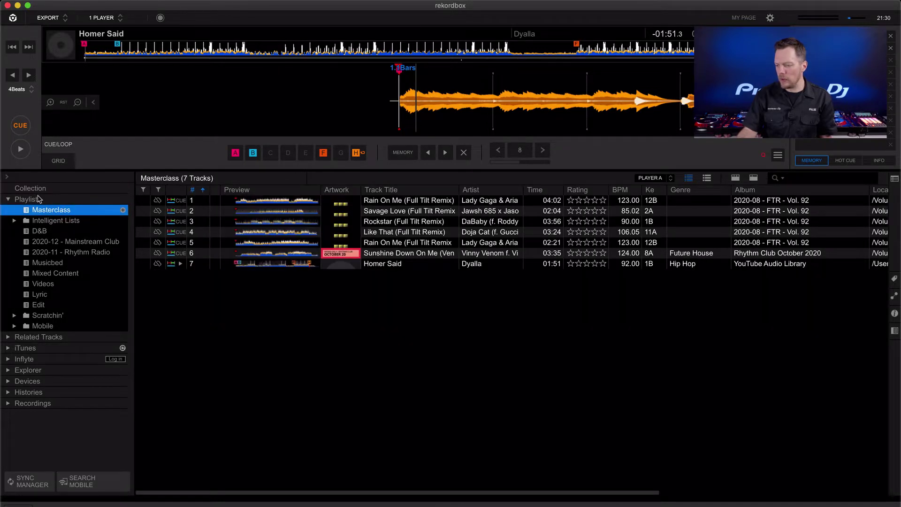
left_click(57, 189)
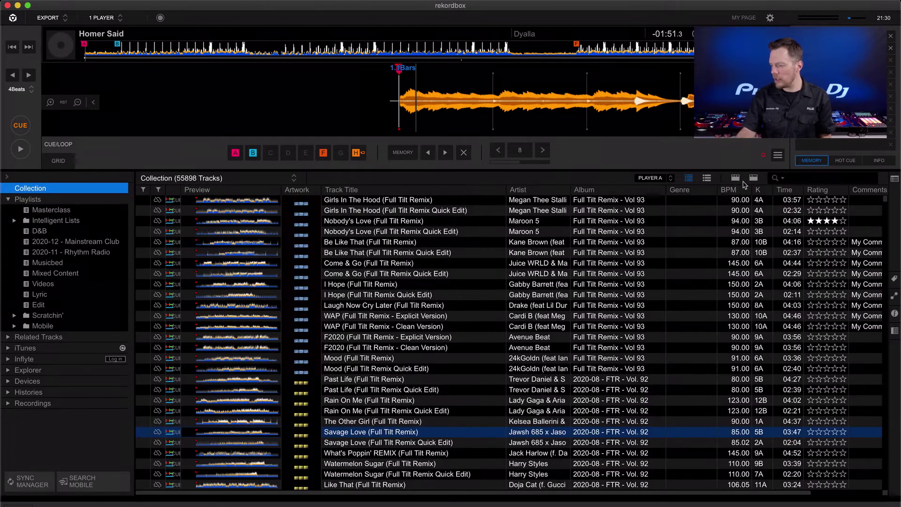
Filter the collection to the Dance genre and the artist 2 In A Room, and add Wiggle It to the Masterclass playlist.
left_click(736, 178)
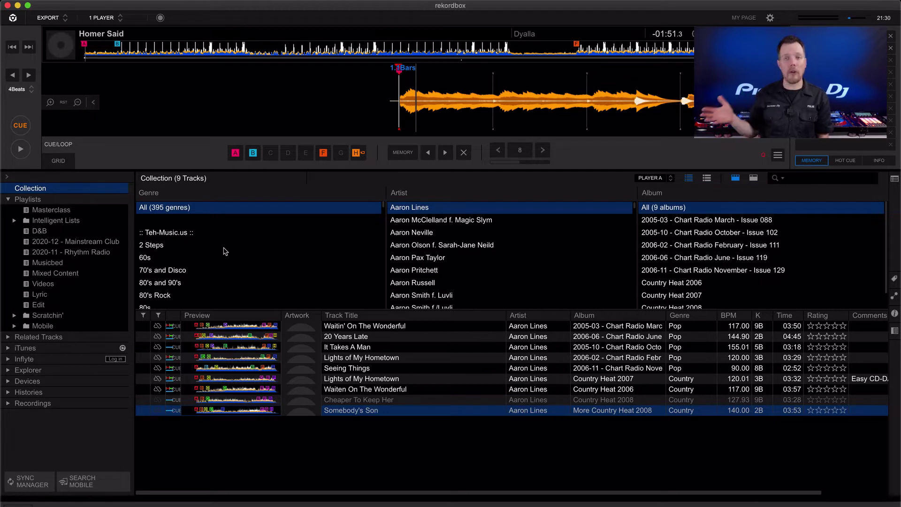
scroll(226, 252, "down", 15)
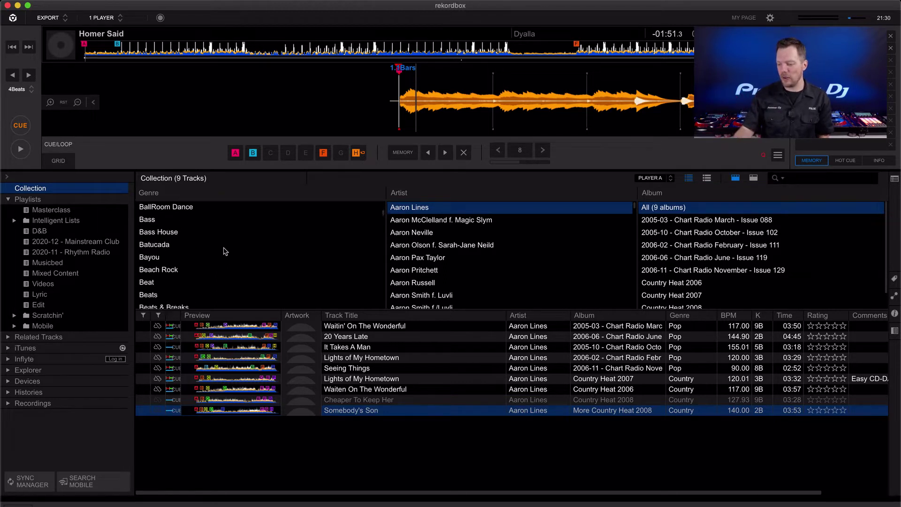
scroll(226, 252, "down", 10)
scroll(226, 252, "up", 1)
left_click(179, 225)
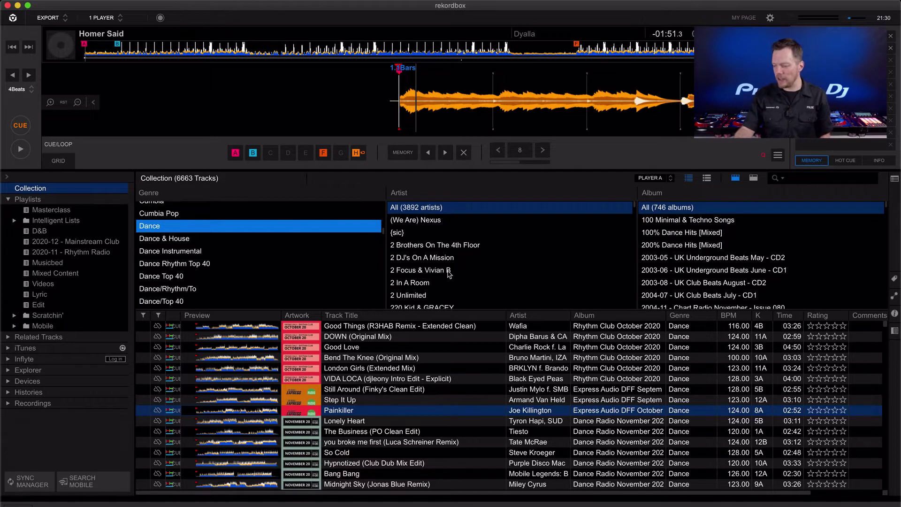
left_click(437, 282)
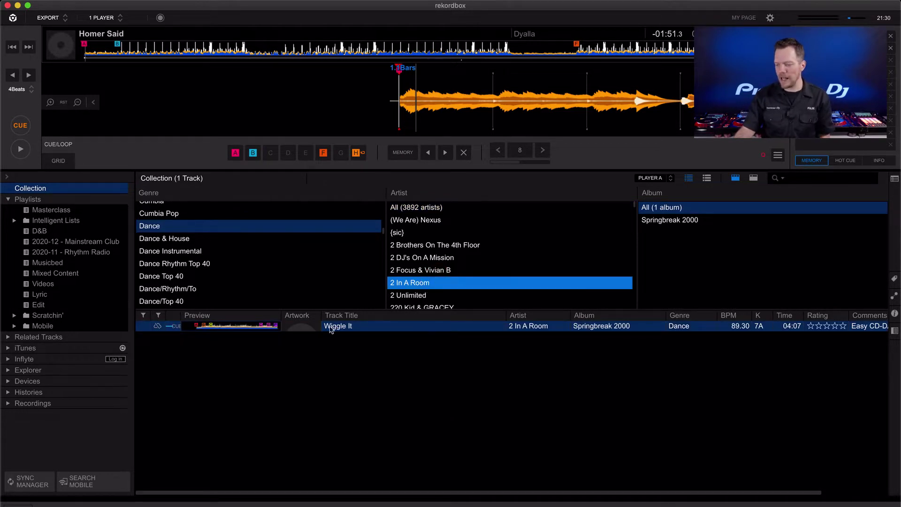
left_click_drag(331, 328, 66, 209)
Widen the genre filter to all genres, and check which playlists contain the Springbreak 2000 version of Wiggle It.
scroll(243, 249, "up", 15)
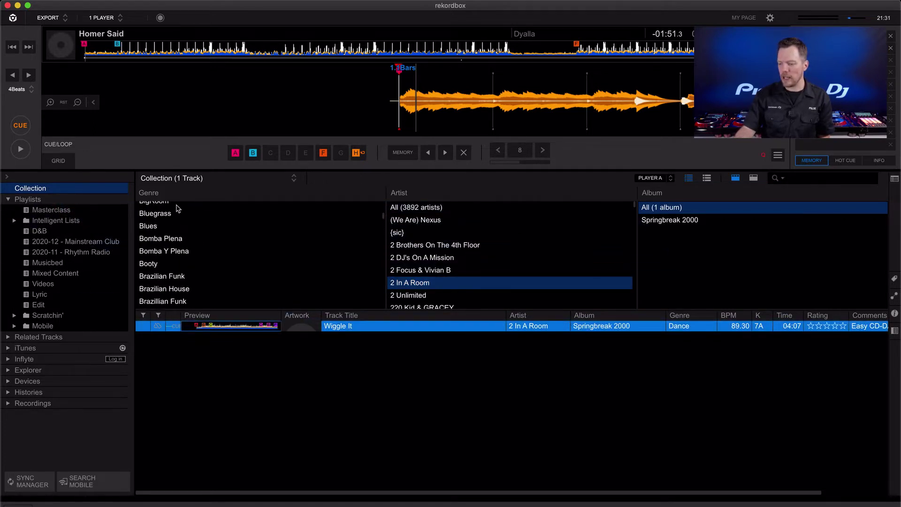
left_click(171, 207)
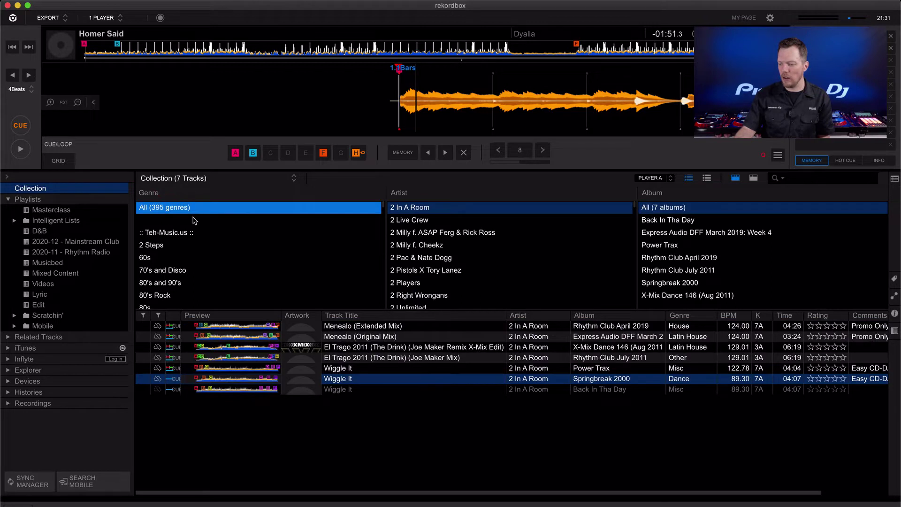
left_click(287, 182)
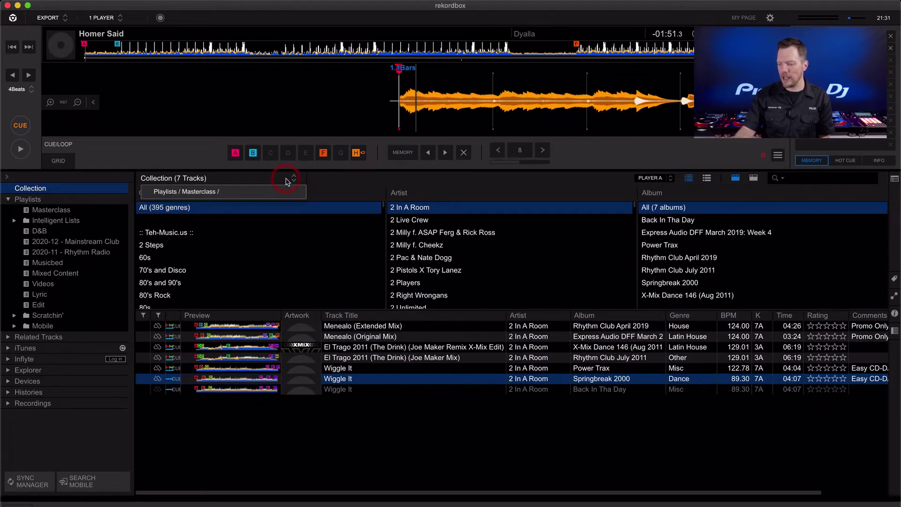
left_click(344, 188)
left_click(417, 359)
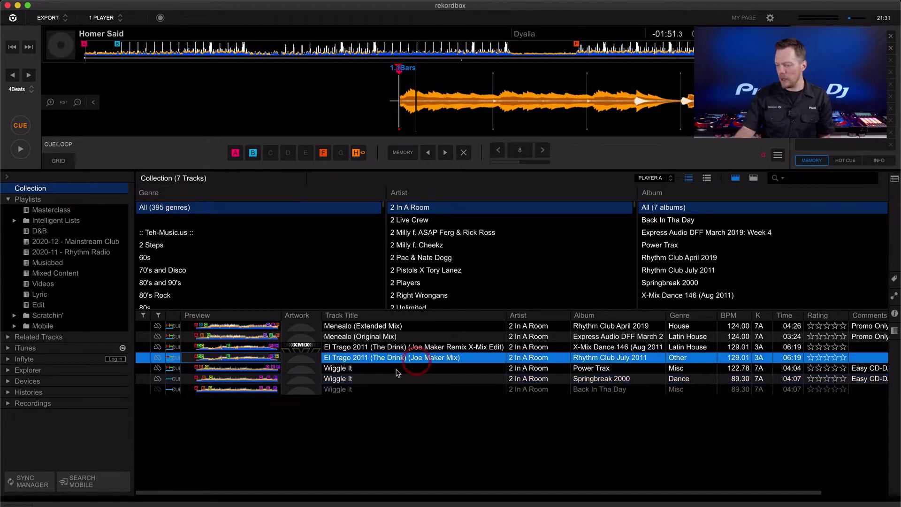
left_click(393, 378)
left_click(224, 181)
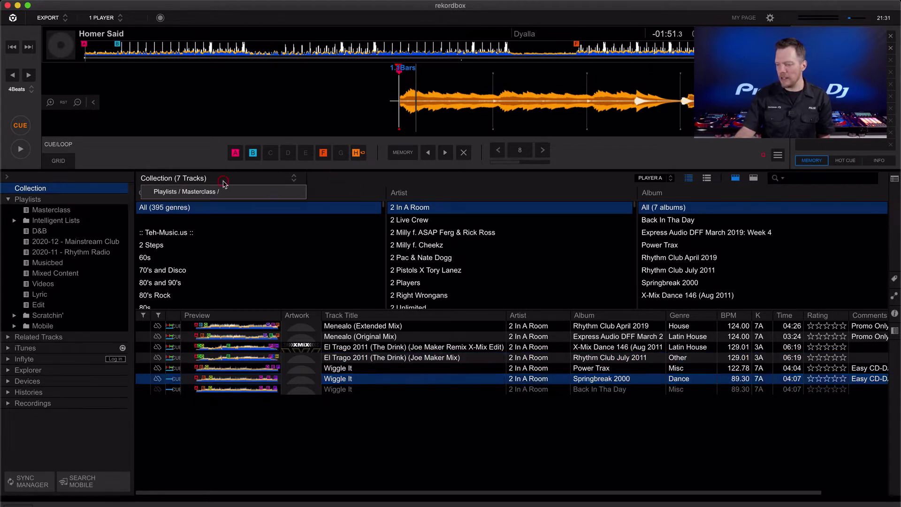
left_click(377, 177)
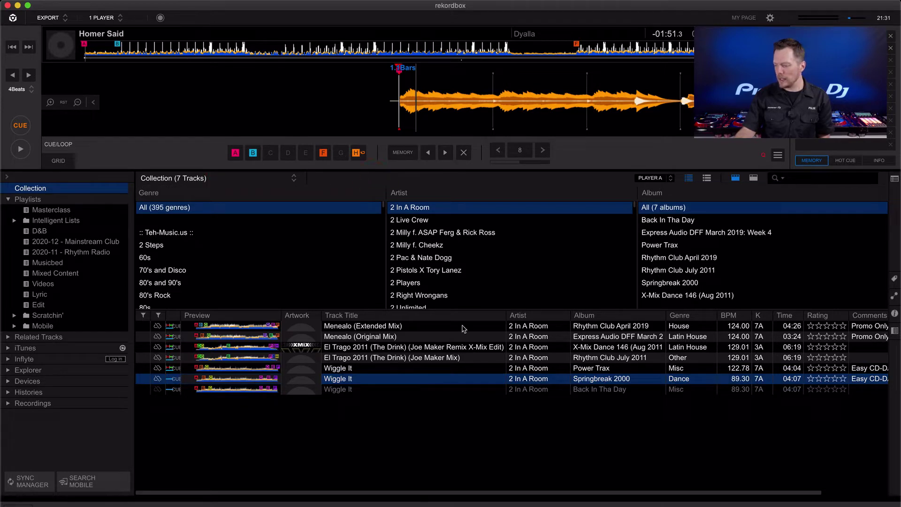
Show the track filter and limit the collection to 100 BPM with a ±6% range across all keys.
left_click(755, 179)
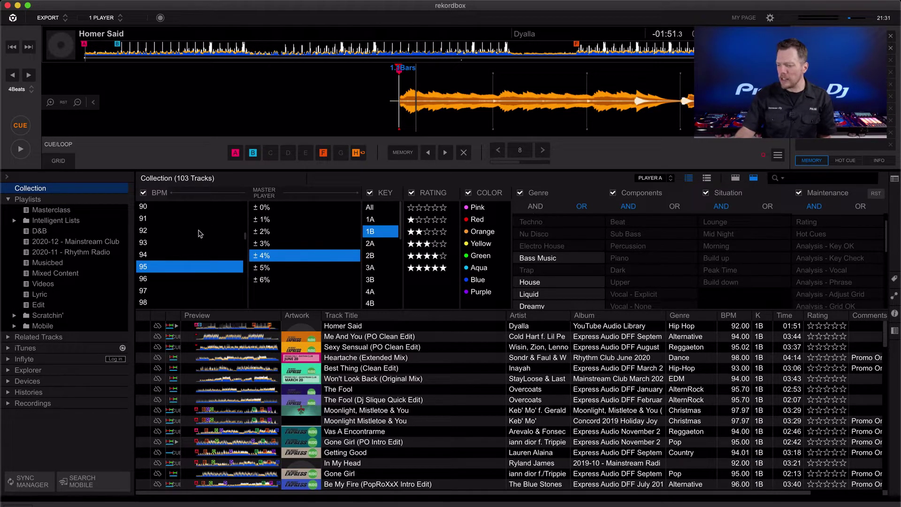
scroll(201, 234, "up", 1)
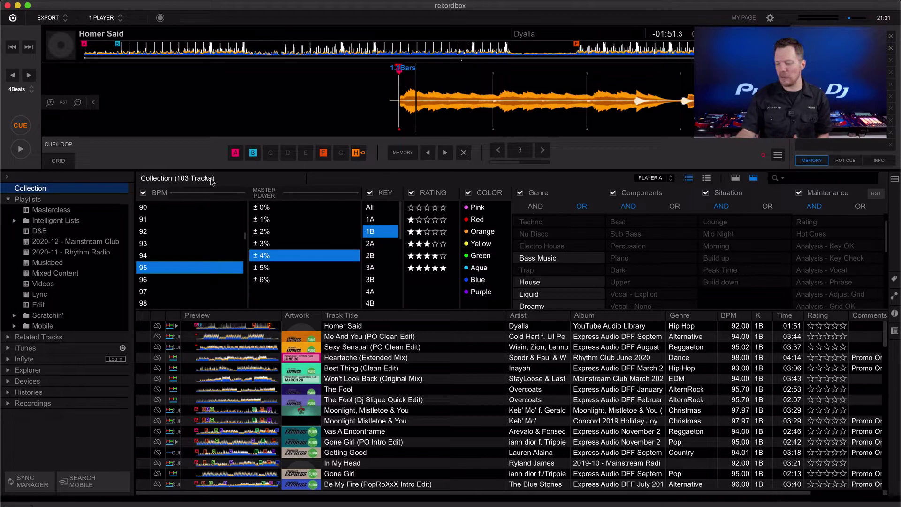
scroll(170, 273, "down", 2)
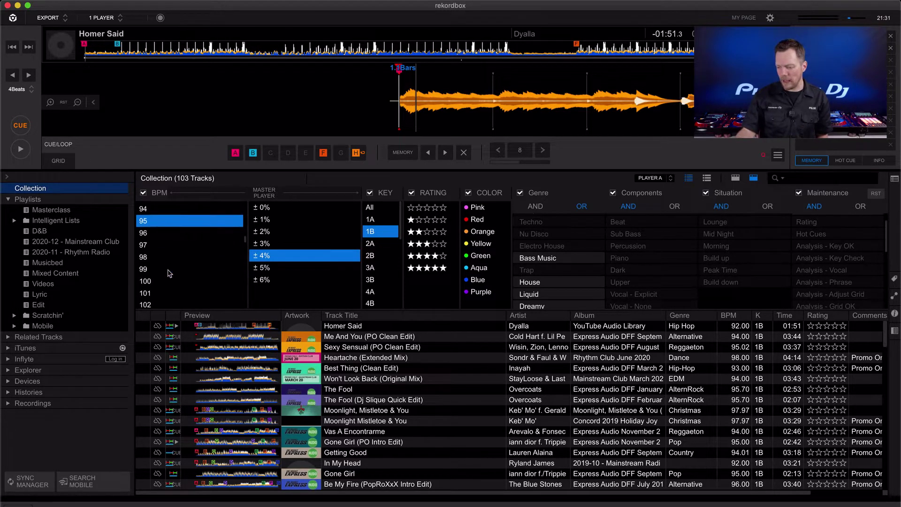
left_click(153, 280)
left_click(270, 277)
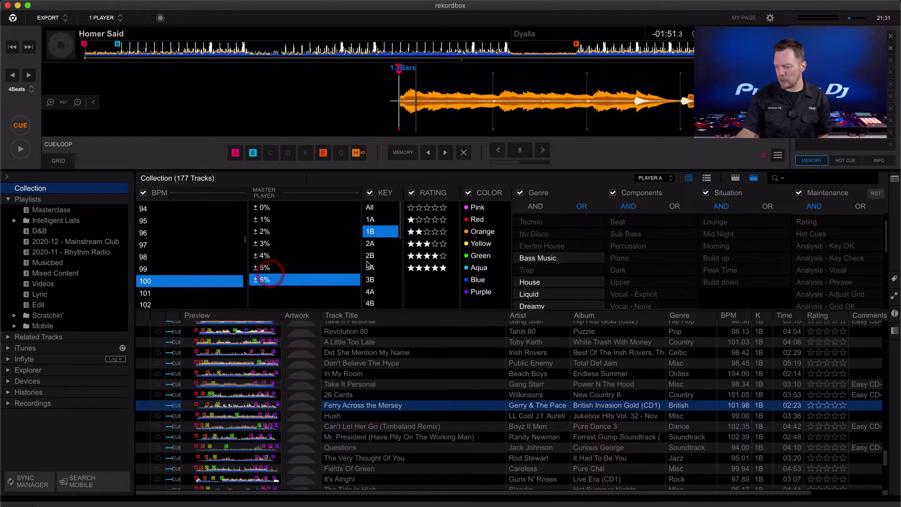
left_click(376, 209)
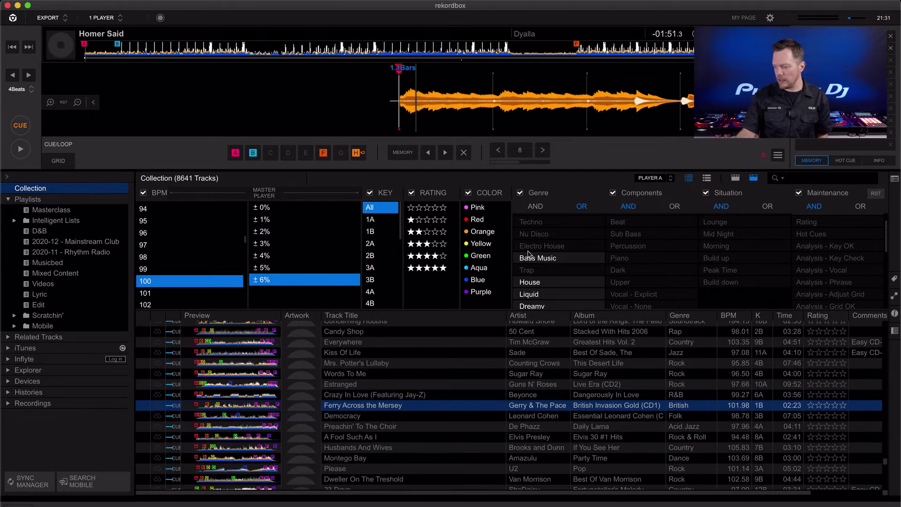
Look through the My Tag filter categories, and narrow the collection to tracks in key 6A.
scroll(605, 269, "down", 10)
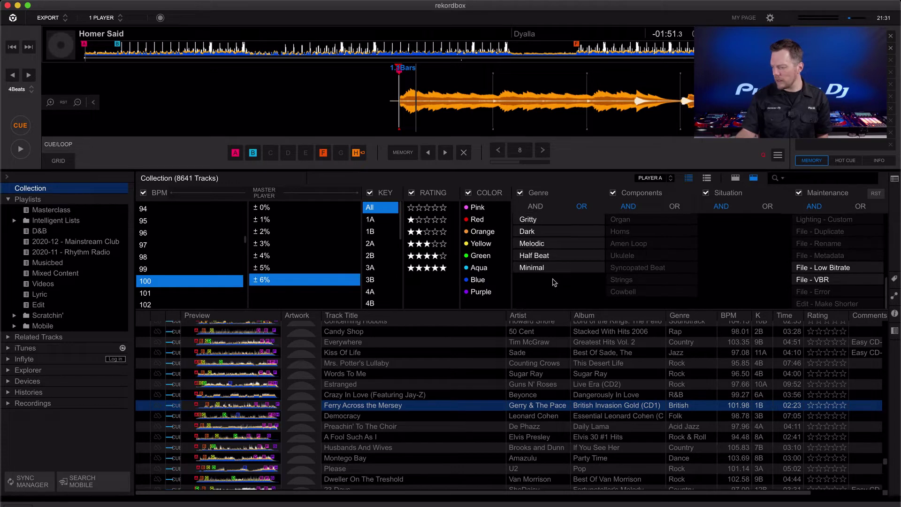
scroll(555, 282, "up", 8)
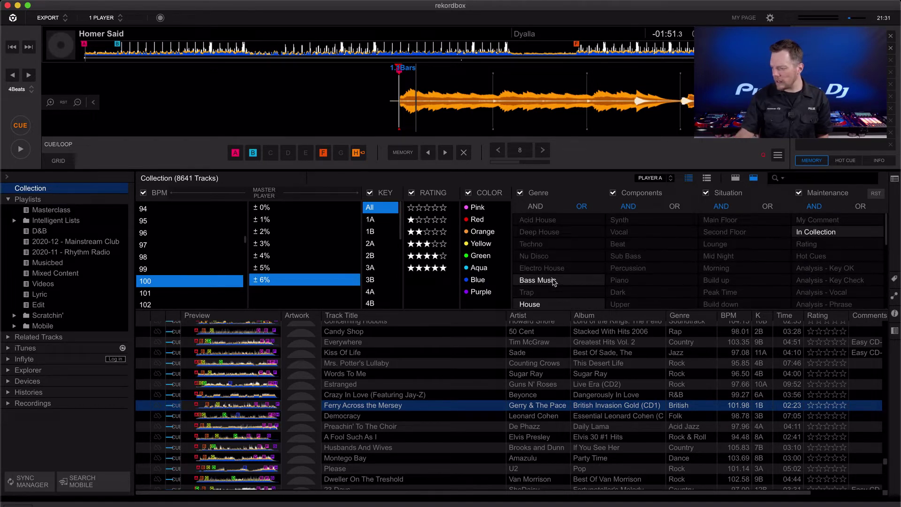
scroll(377, 280, "down", 2)
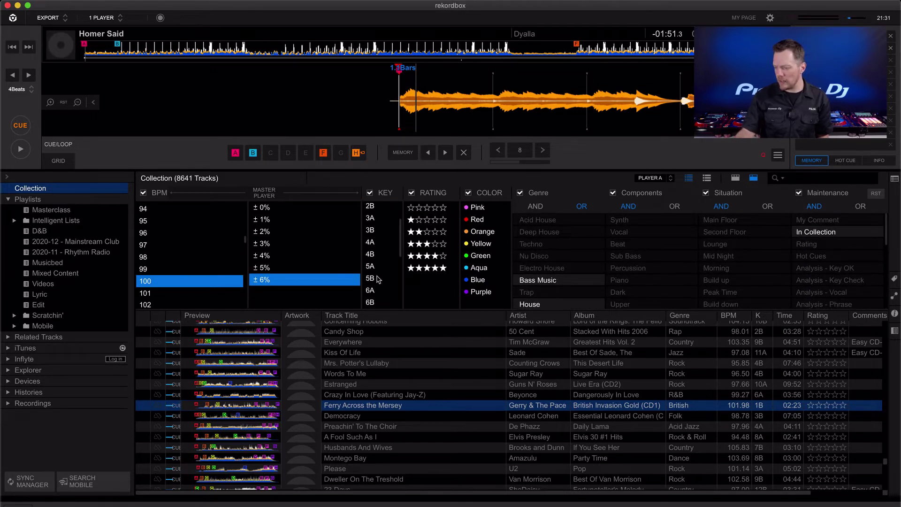
left_click(376, 291)
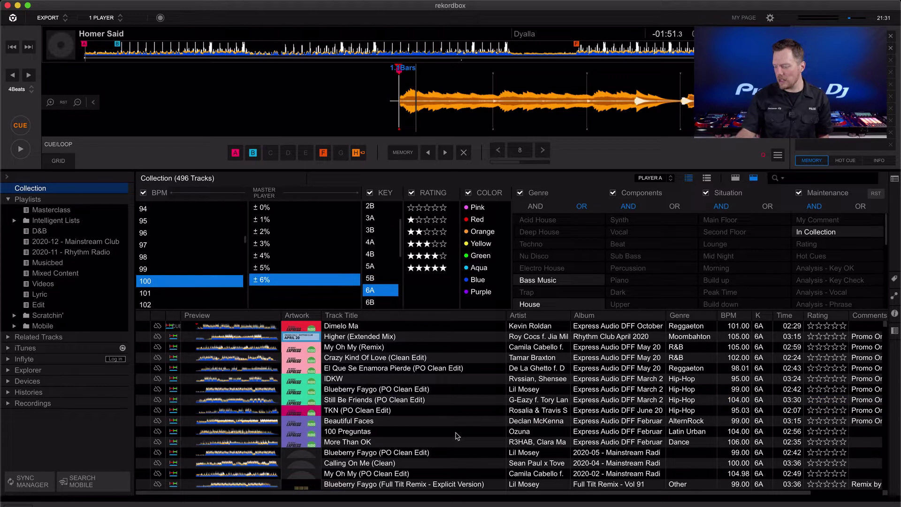
Add Still Be Friends (PO Clean Edit) and the 2020-05 Blueberry Faygo (PO Clean Edit) to the Masterclass playlist, and hide the track filter.
left_click(432, 402)
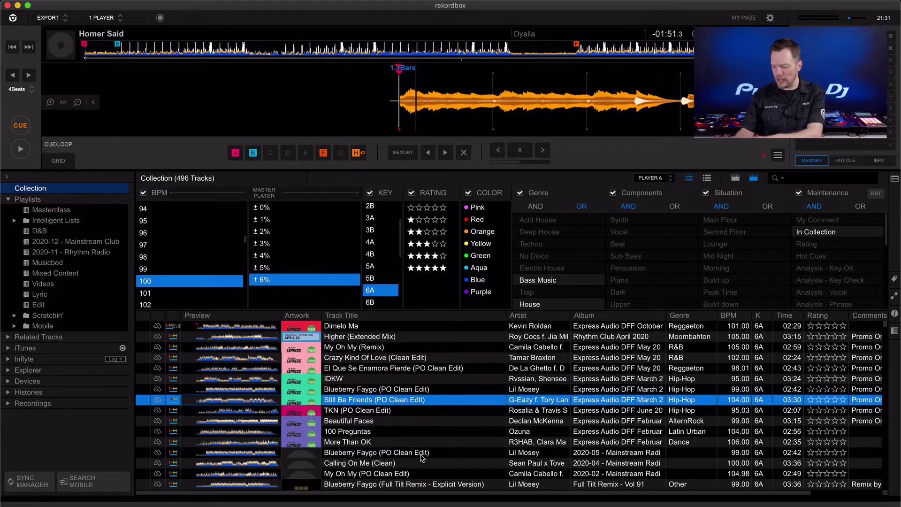
left_click(421, 454, "super")
left_click_drag(421, 458, 49, 212)
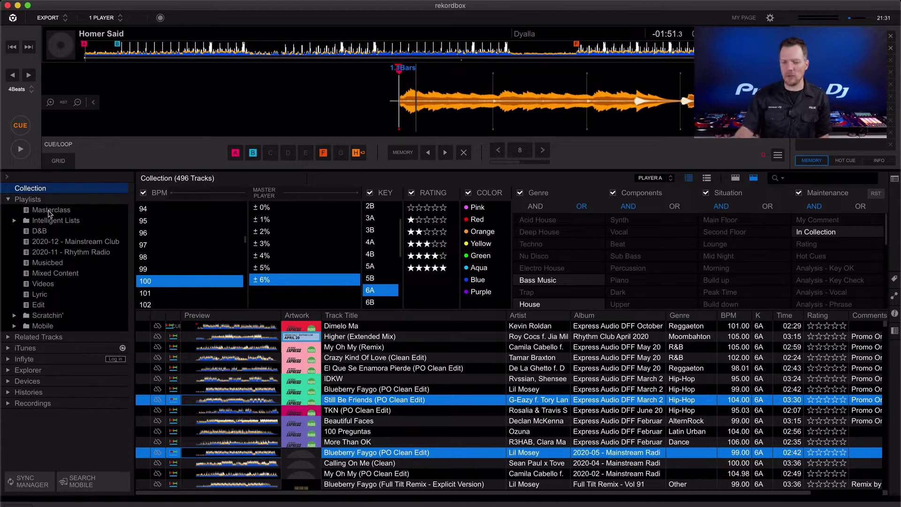
left_click(753, 178)
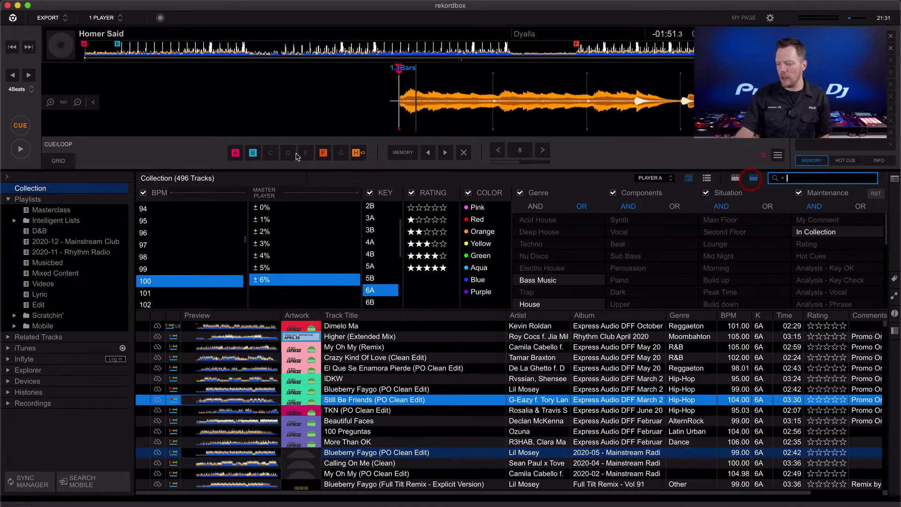
Sort the Masterclass playlist by BPM from highest to lowest, and renumber its track order to match.
left_click(59, 212)
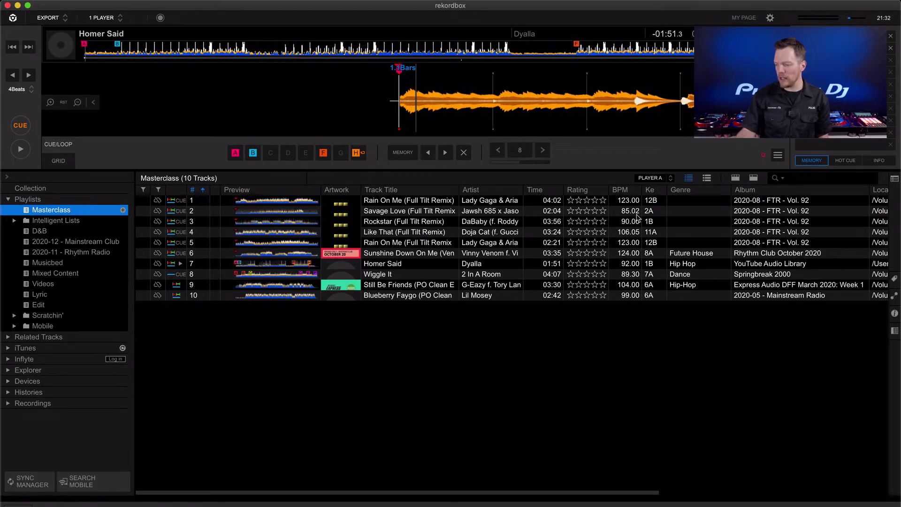
left_click(628, 193)
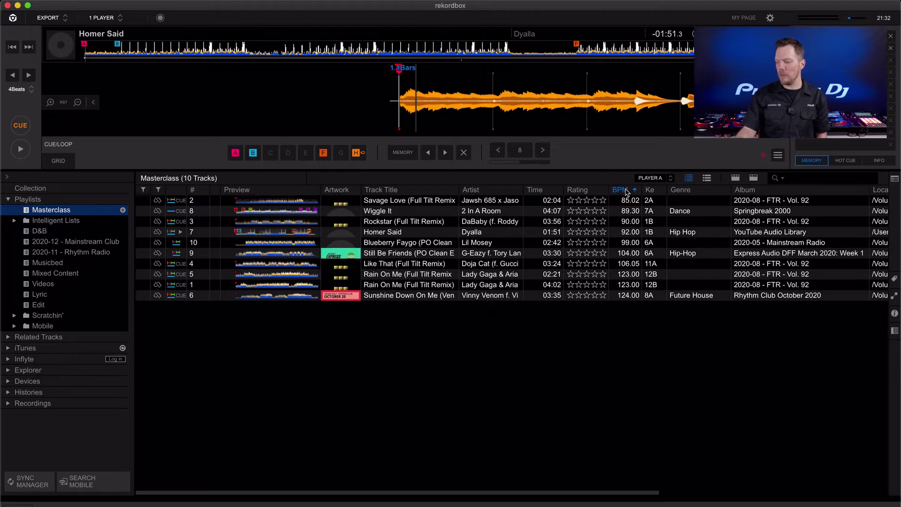
left_click(628, 192)
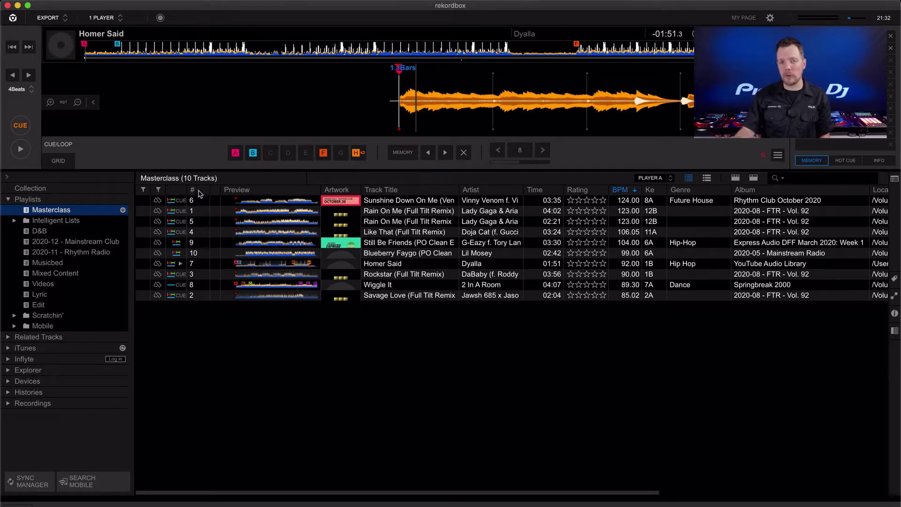
right_click(245, 195)
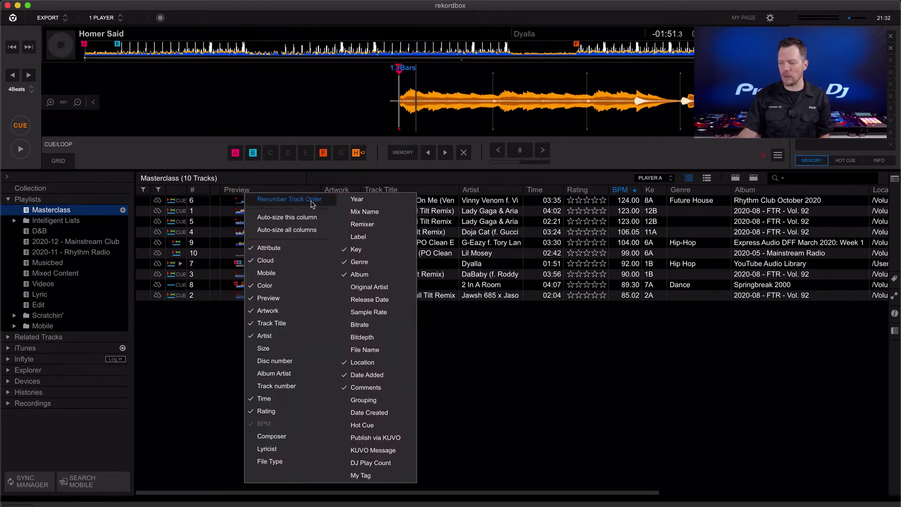
left_click(326, 201)
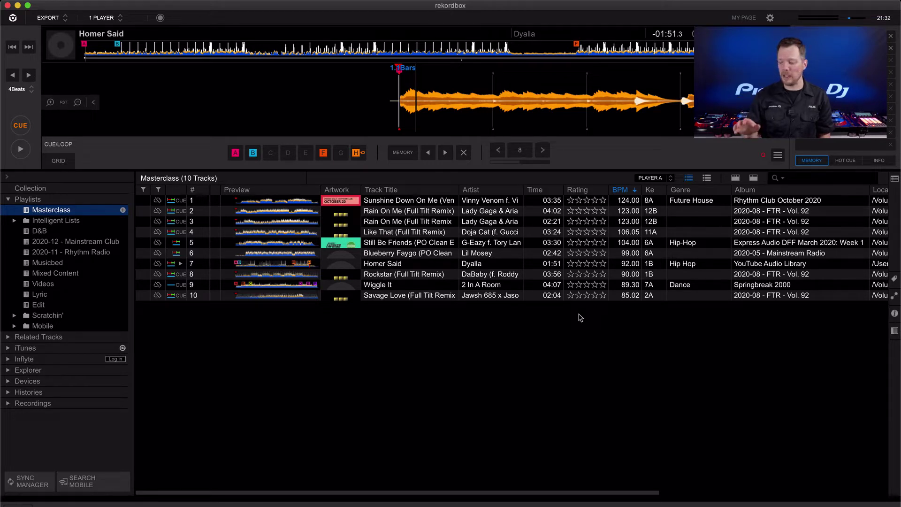
left_click(527, 317)
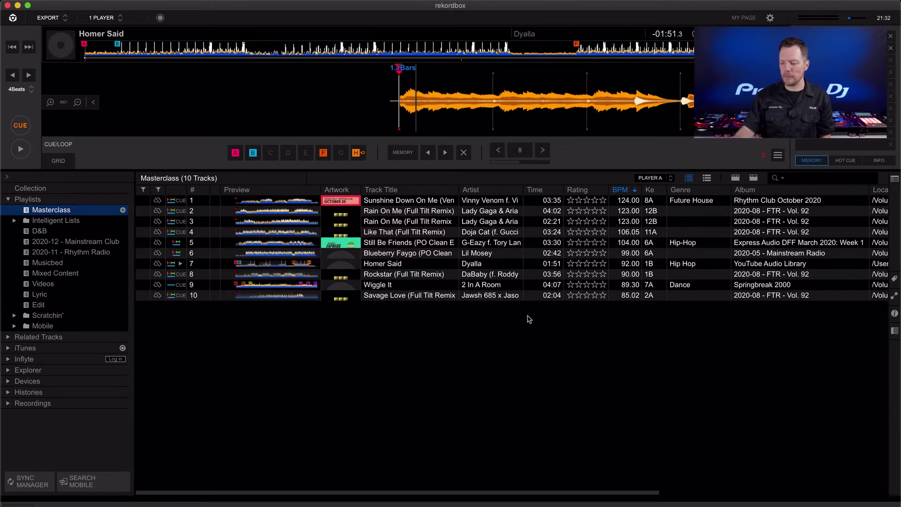
Start a new intelligent playlist named Itellilist with the condition Genre = Dance.
right_click(83, 202)
mouse_move(116, 214)
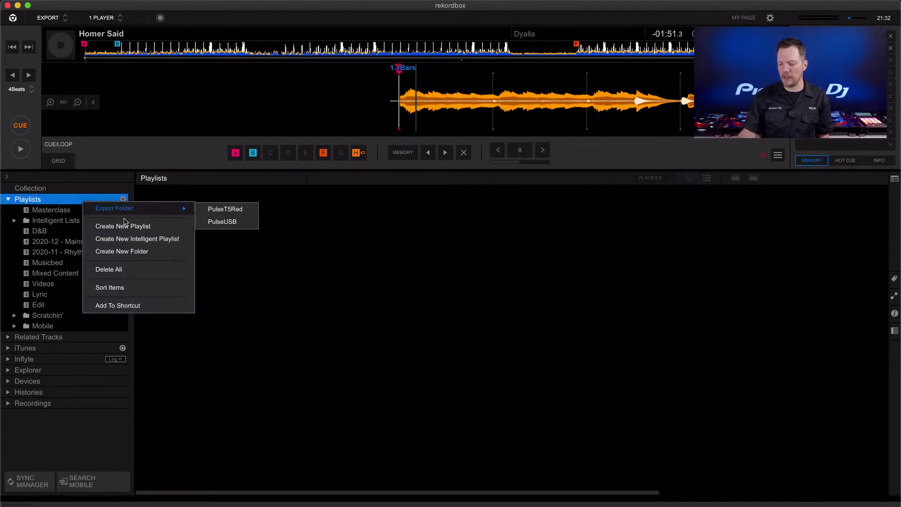
left_click(151, 240)
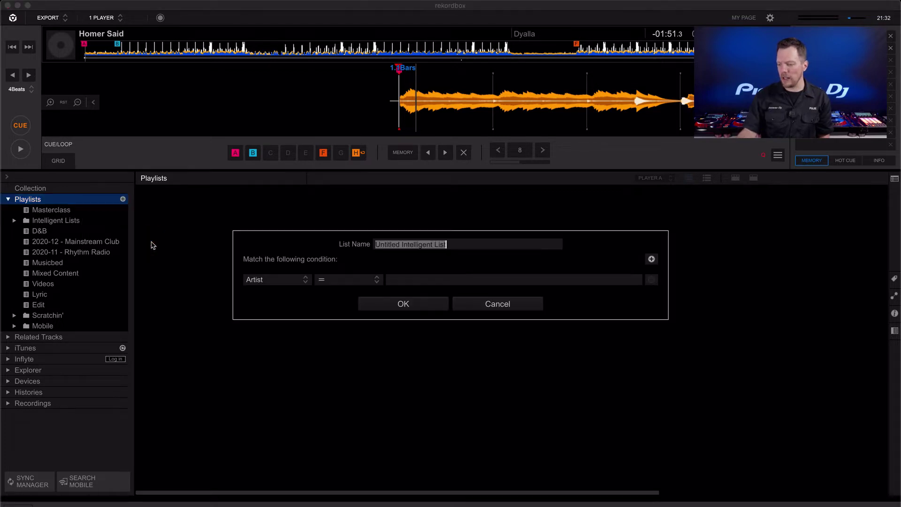
type("Itellilist")
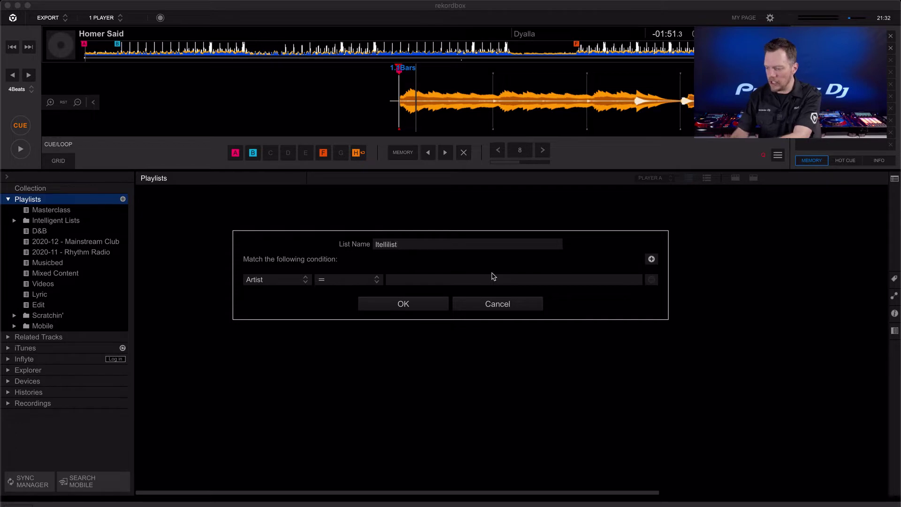
left_click(279, 280)
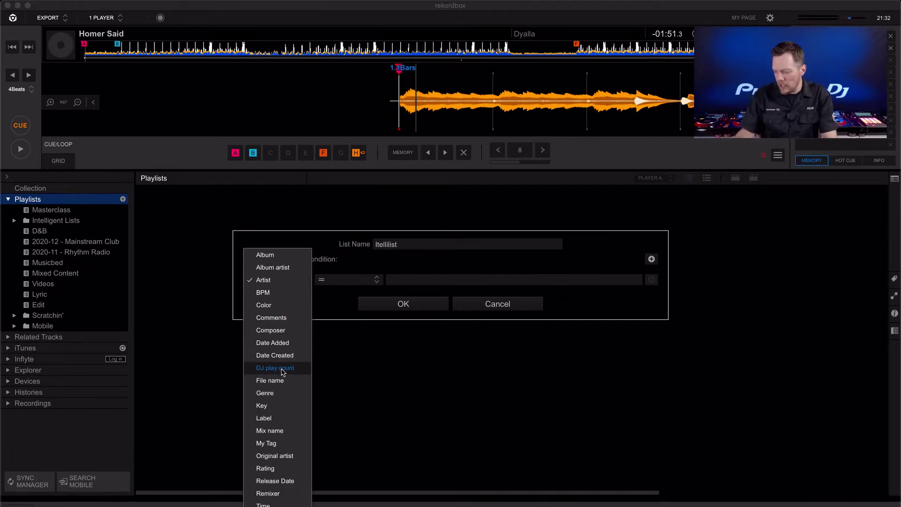
left_click(271, 395)
left_click(362, 279)
left_click(394, 281)
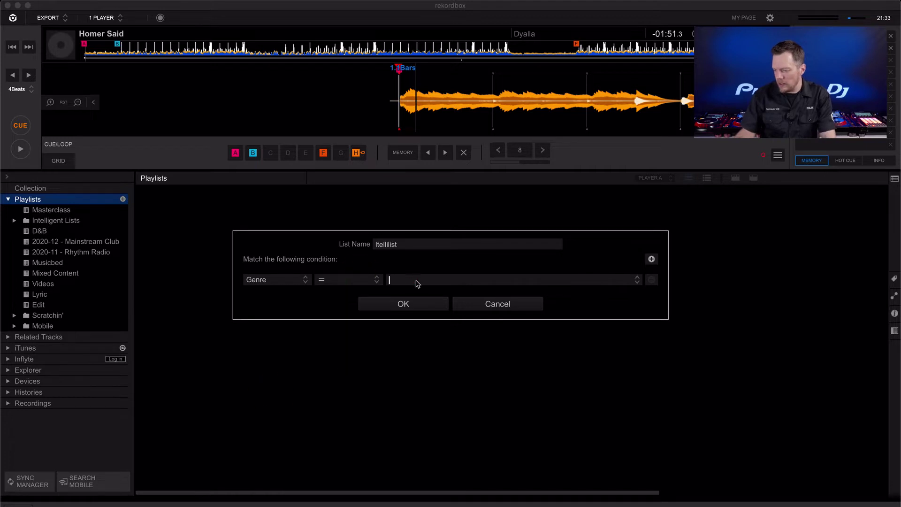
type("Dance")
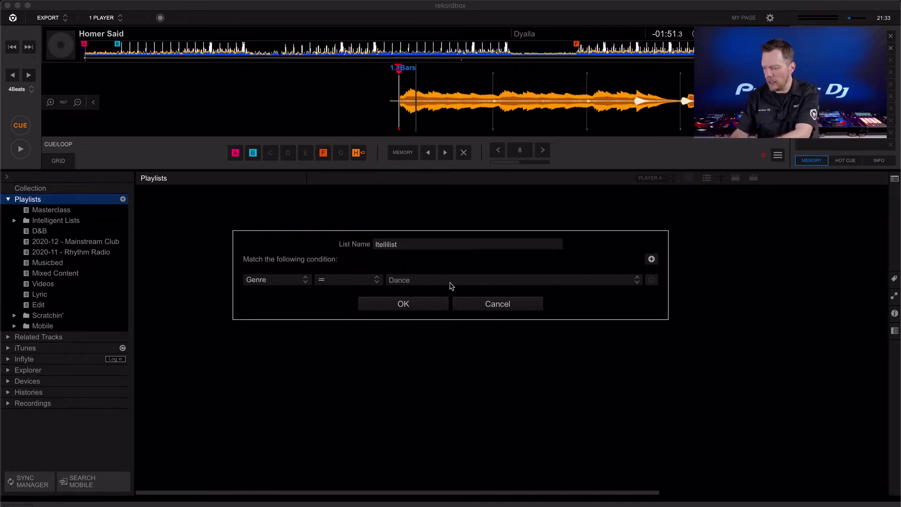
Add a second condition to the intelligent playlist: BPM is in the range 120 to 128.
left_click(651, 259)
left_click(303, 282)
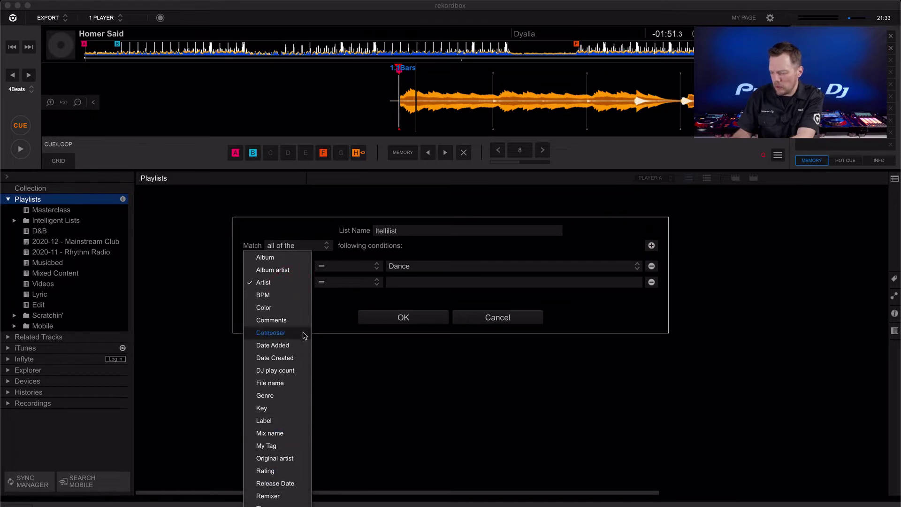
left_click(282, 295)
left_click(358, 282)
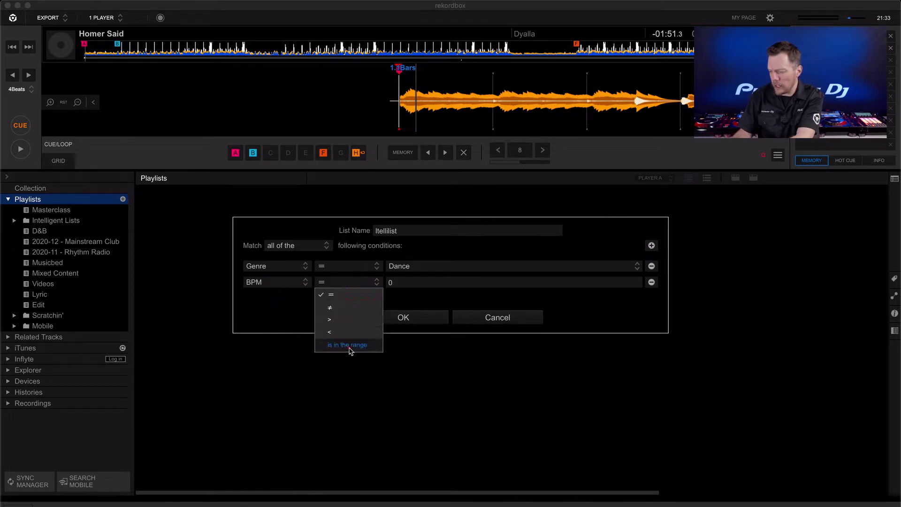
left_click(348, 345)
left_click(389, 283)
type("12")
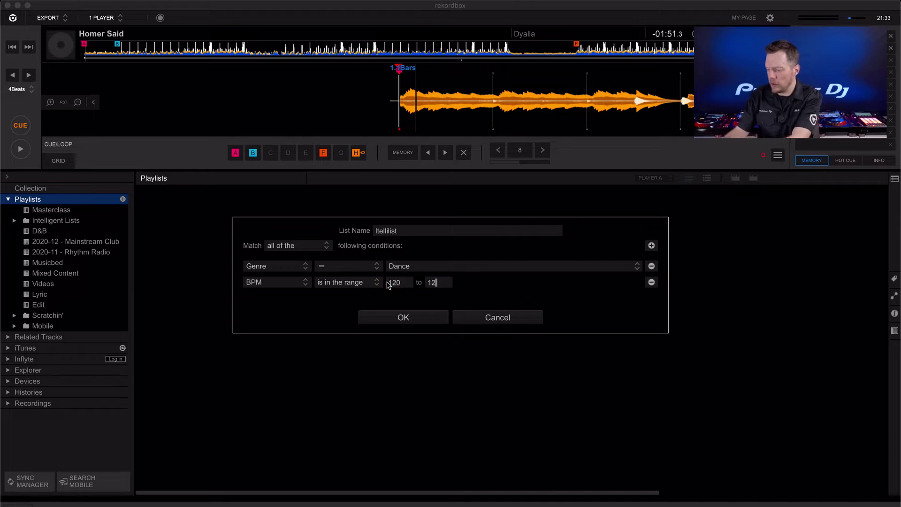
type("128")
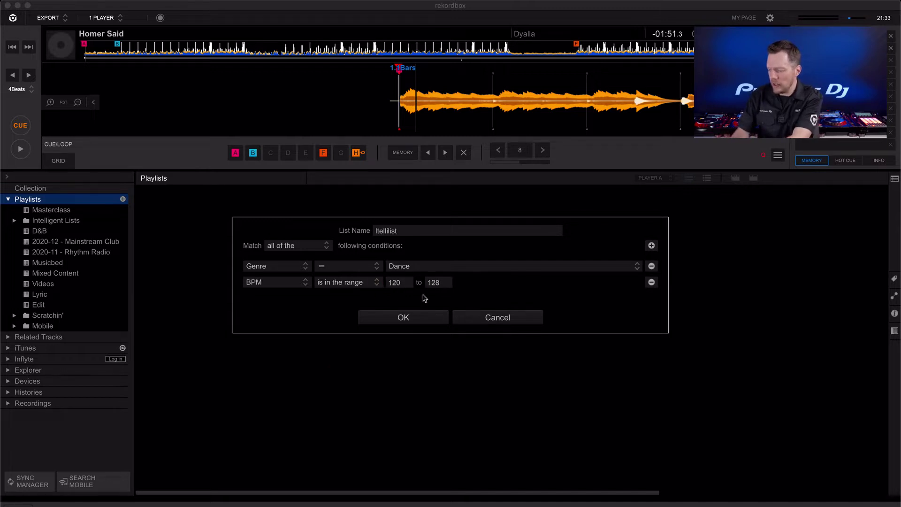
Add a third condition, Year > 2018, and create the intelligent playlist.
left_click(651, 246)
left_click(286, 291)
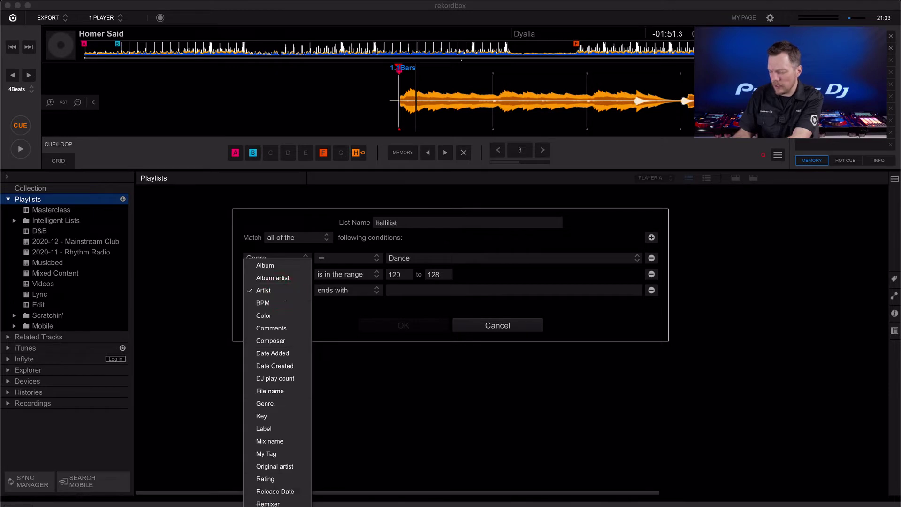
left_click(269, 498)
left_click(365, 291)
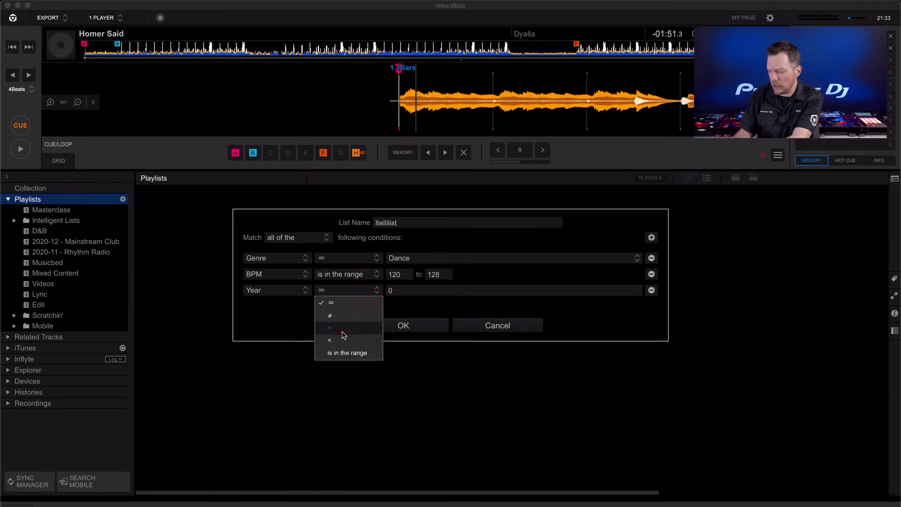
left_click(341, 331)
left_click(392, 291)
key("BackSpace")
type("2018")
left_click(398, 324)
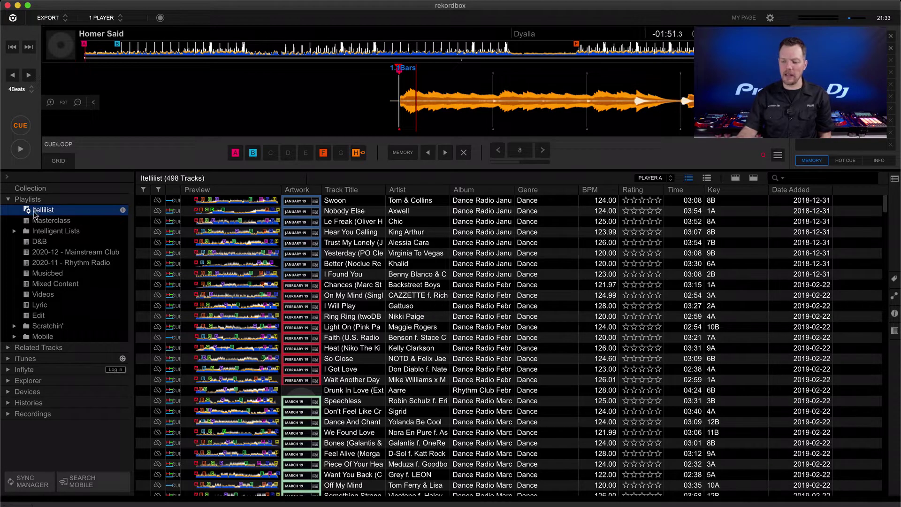
Edit the Itellilist intelligent playlist so its year condition is > 2019, and save it.
right_click(82, 212)
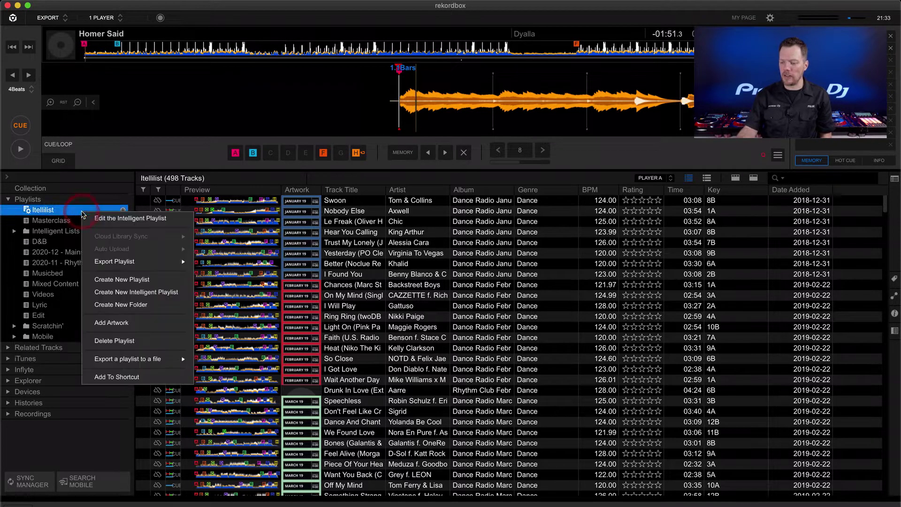
left_click(100, 219)
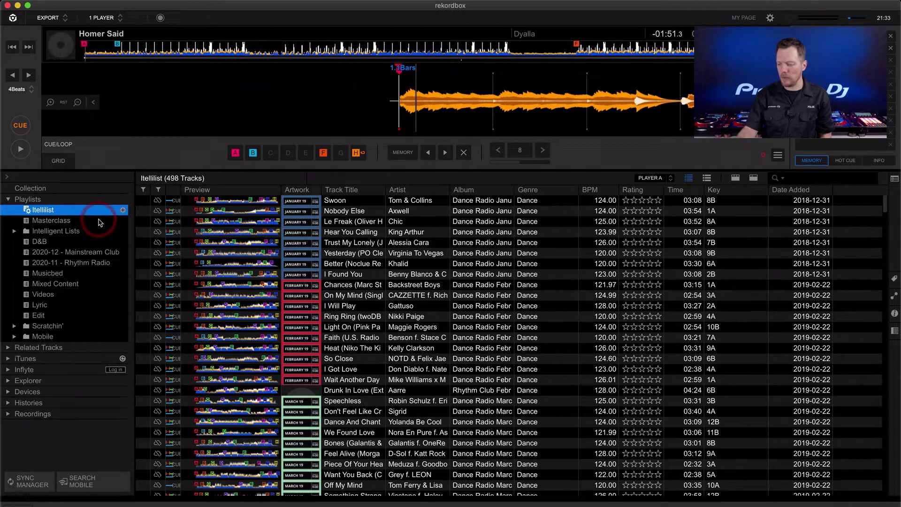
left_click(412, 294)
key("BackSpace")
type("9")
left_click(411, 325)
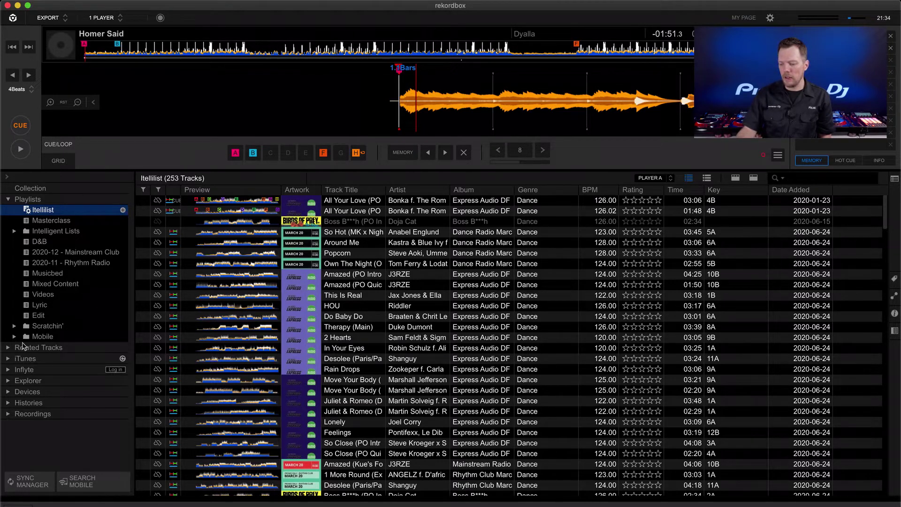
Open the Masterclass playlist and show related tracks for Rockstar (Full Tilt Remix) using the BPM + KEY criteria.
left_click(8, 348)
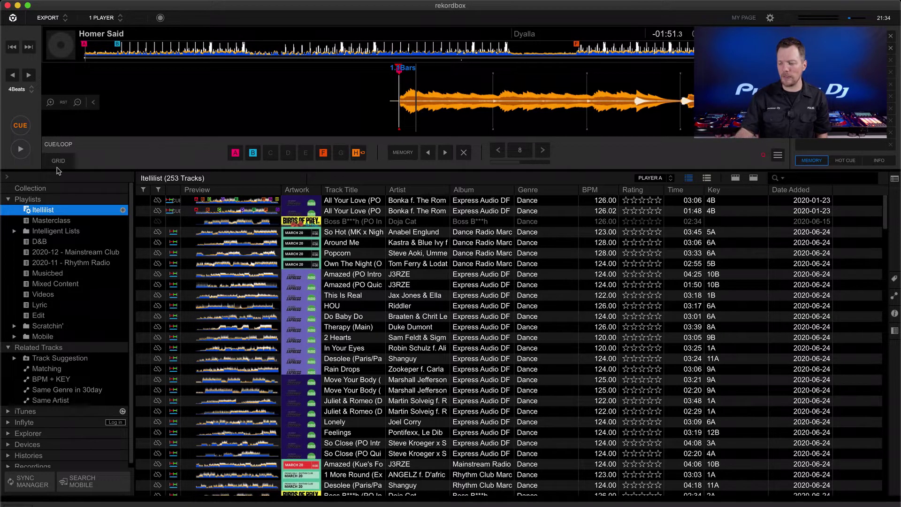
left_click(49, 222)
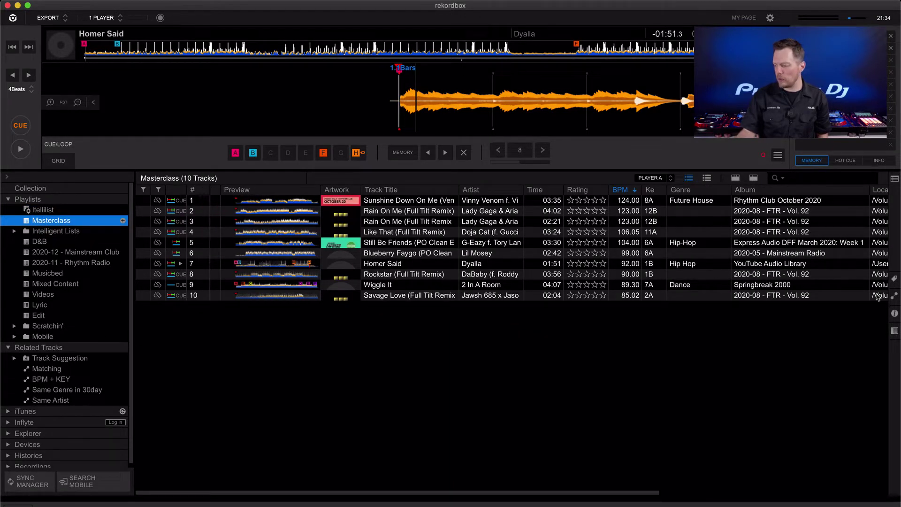
left_click(893, 296)
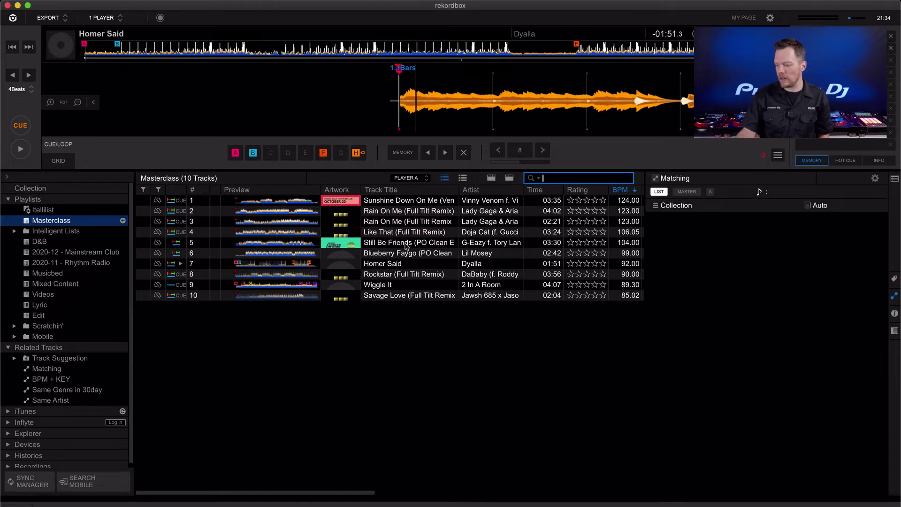
left_click(391, 275)
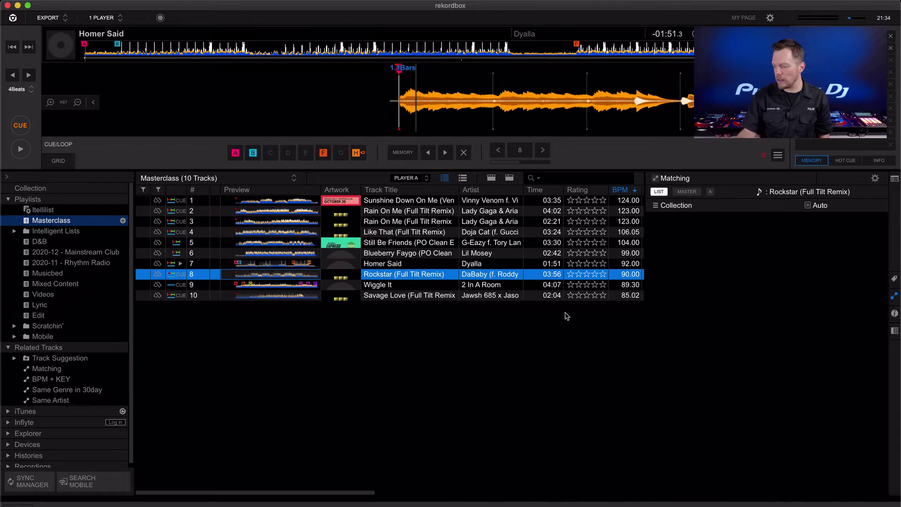
left_click(655, 177)
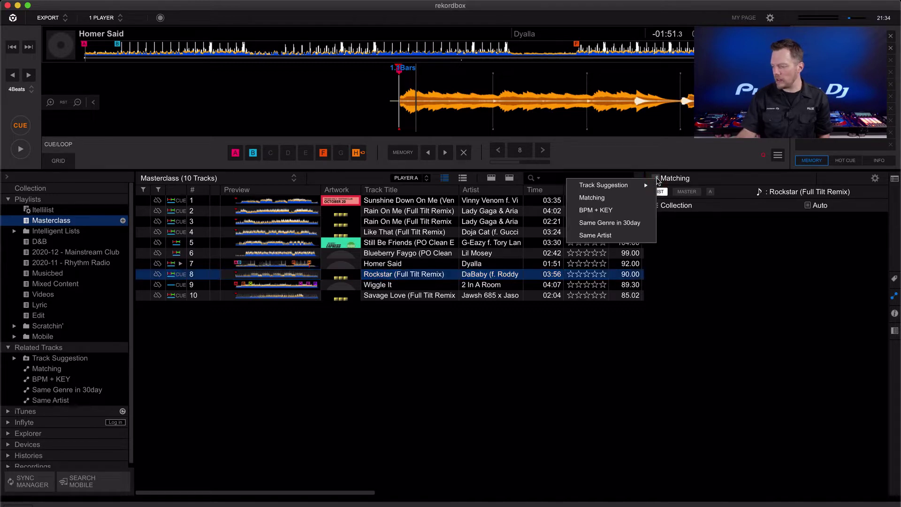
left_click(623, 211)
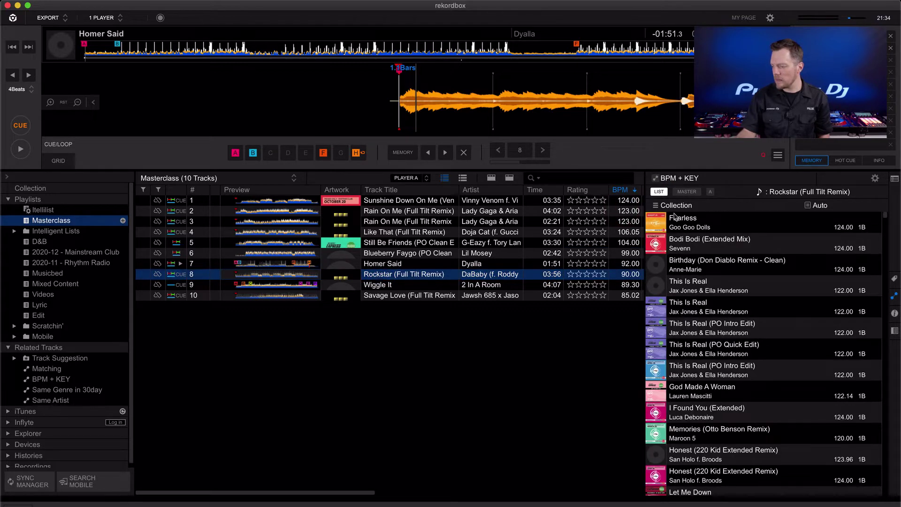
left_click(658, 192)
Edit the BPM + KEY criteria to include Key (current key, Related key 2) and exclude Mytag, and apply them.
left_click(876, 179)
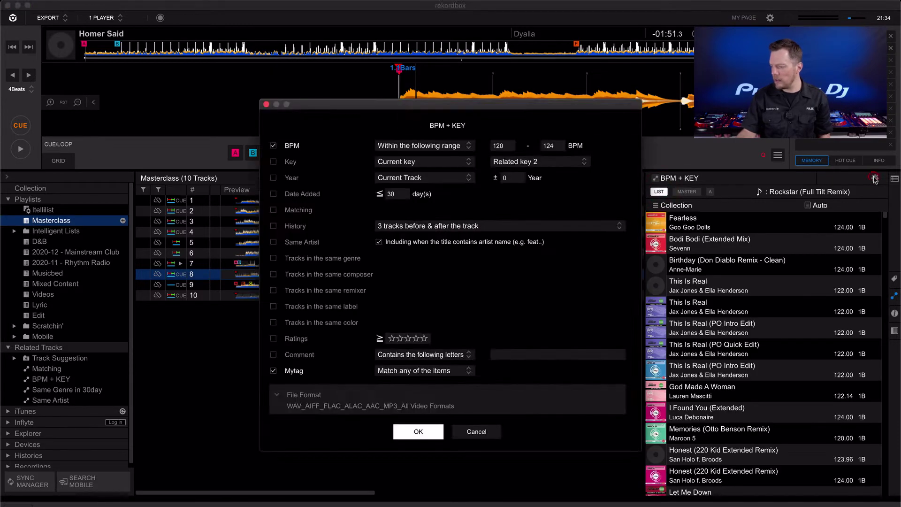
left_click(476, 431)
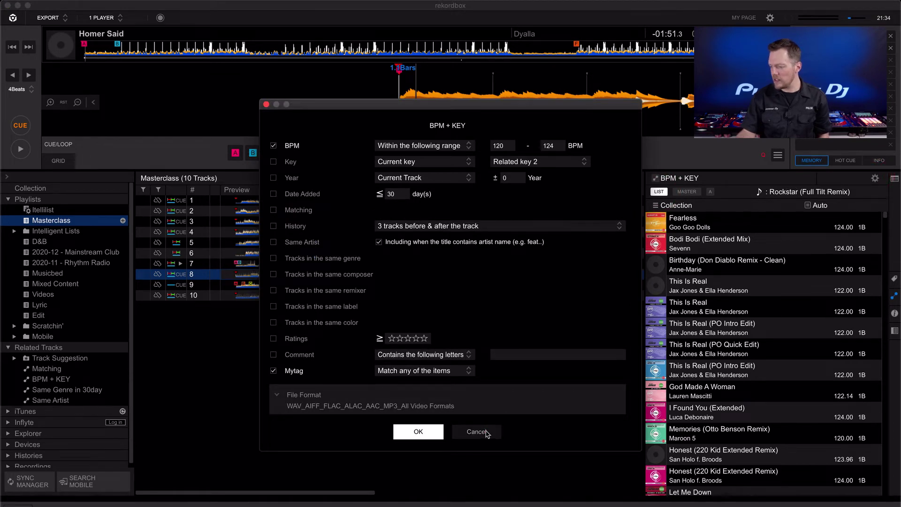
left_click(875, 178)
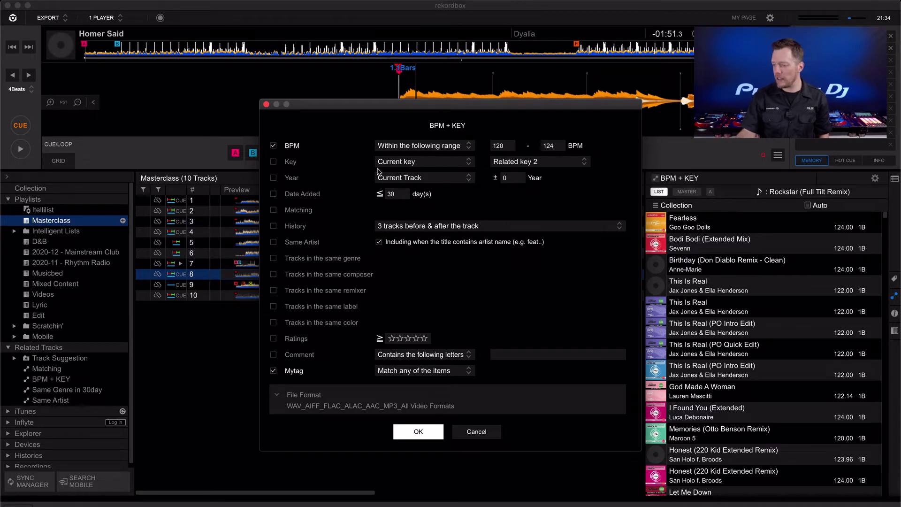
left_click(273, 162)
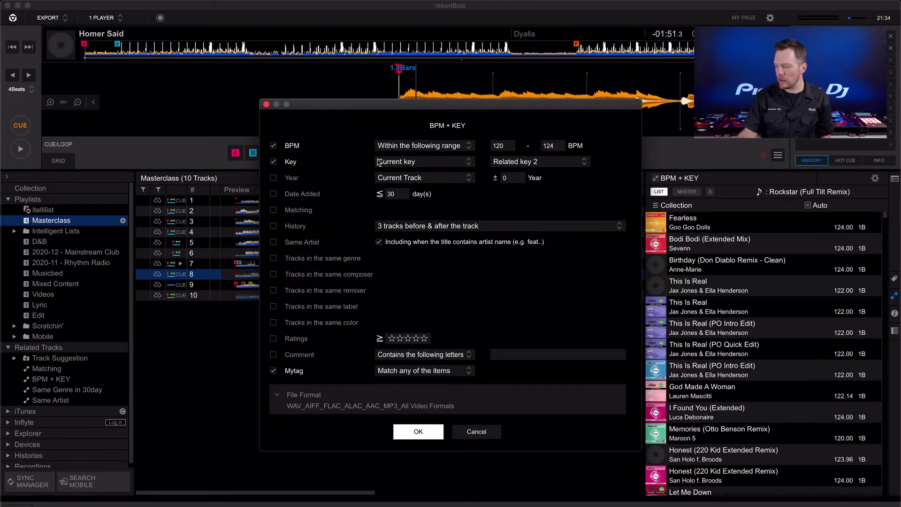
left_click(274, 370)
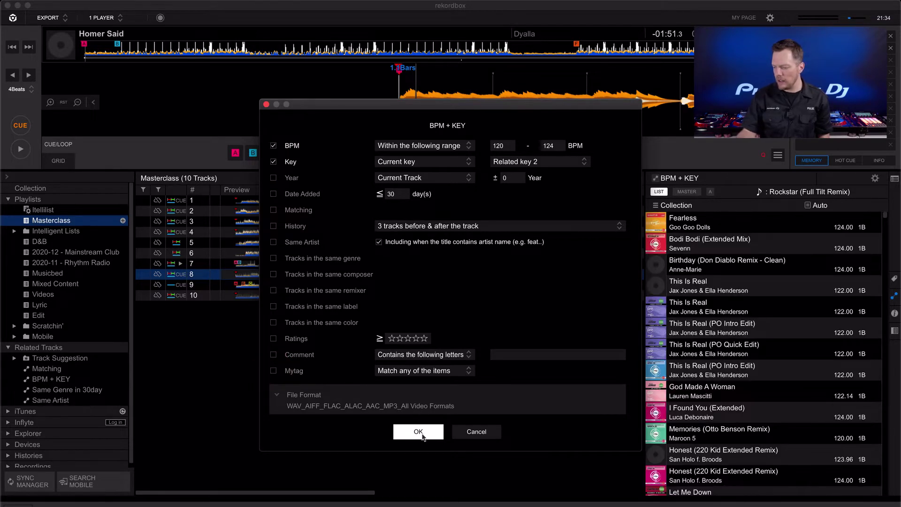
left_click(419, 432)
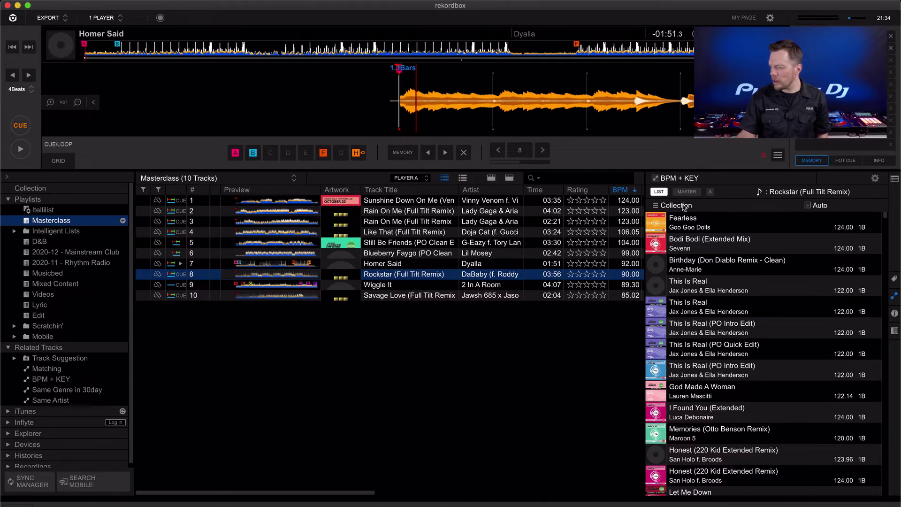
Check which playlists can limit the related-tracks search without changing the scope, and browse the BPM + KEY matches.
left_click(656, 205)
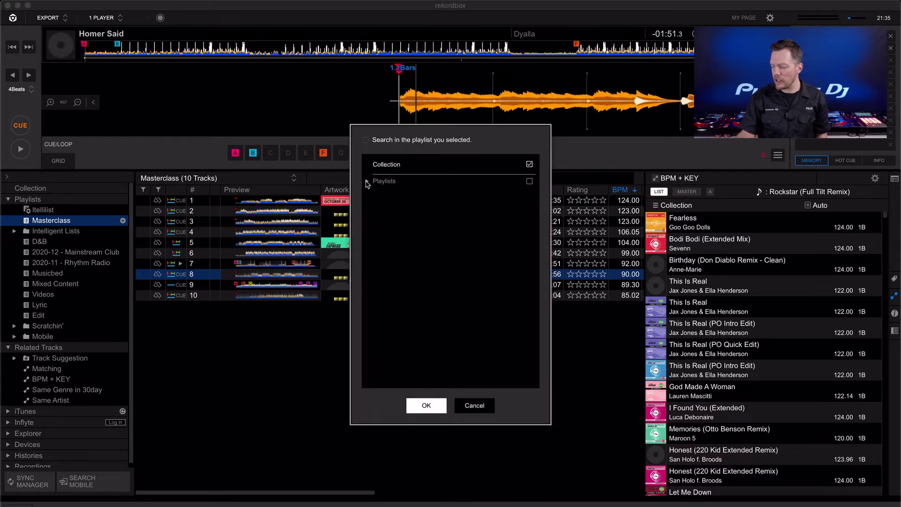
left_click(368, 181)
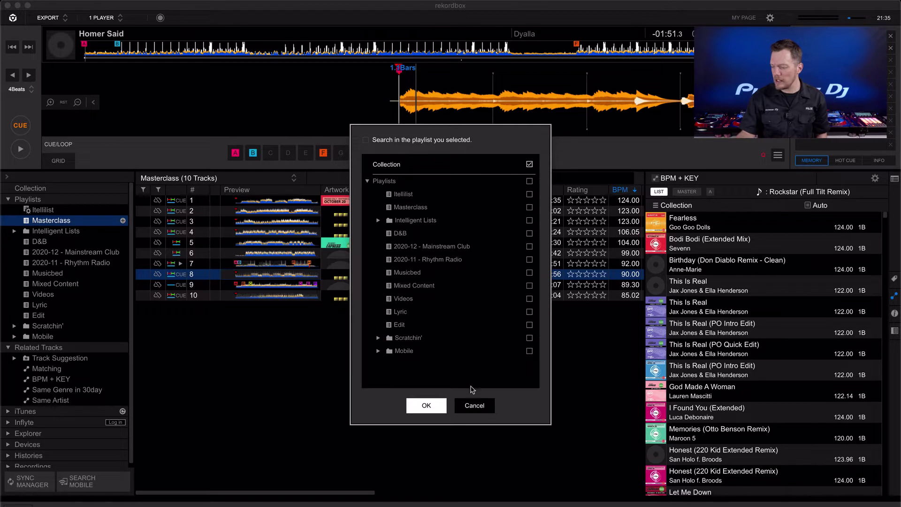
left_click(472, 405)
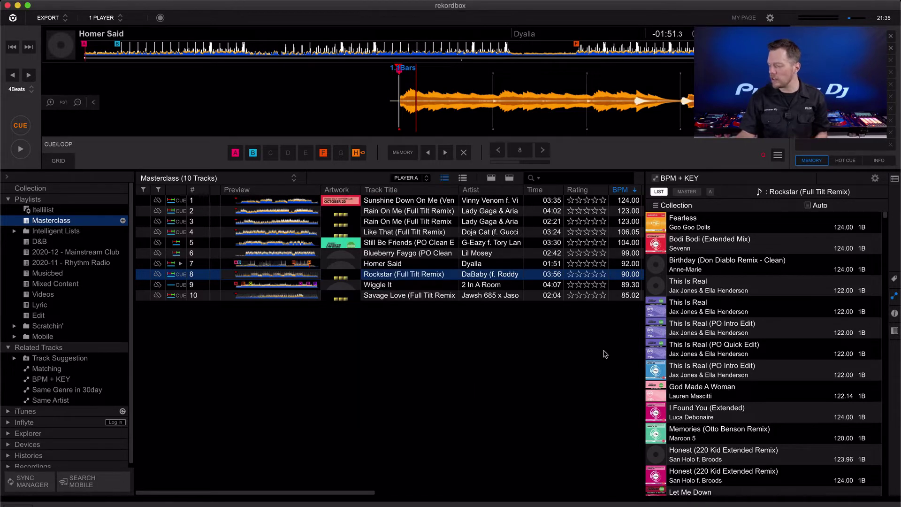
scroll(768, 394, "down", 10)
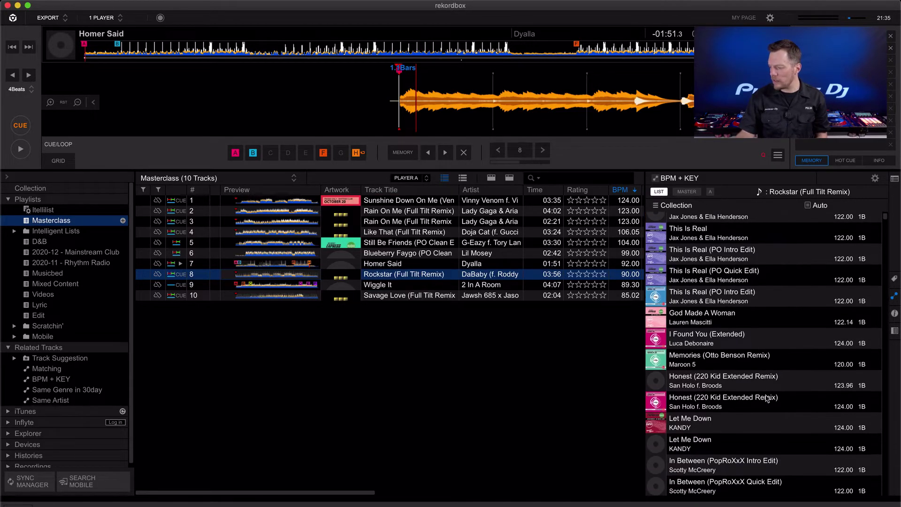
scroll(768, 398, "down", 6)
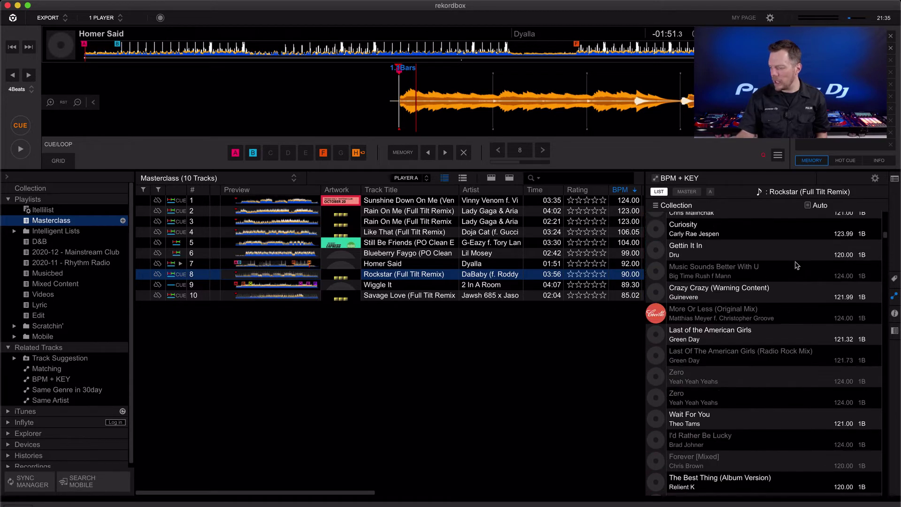
scroll(777, 294, "up", 15)
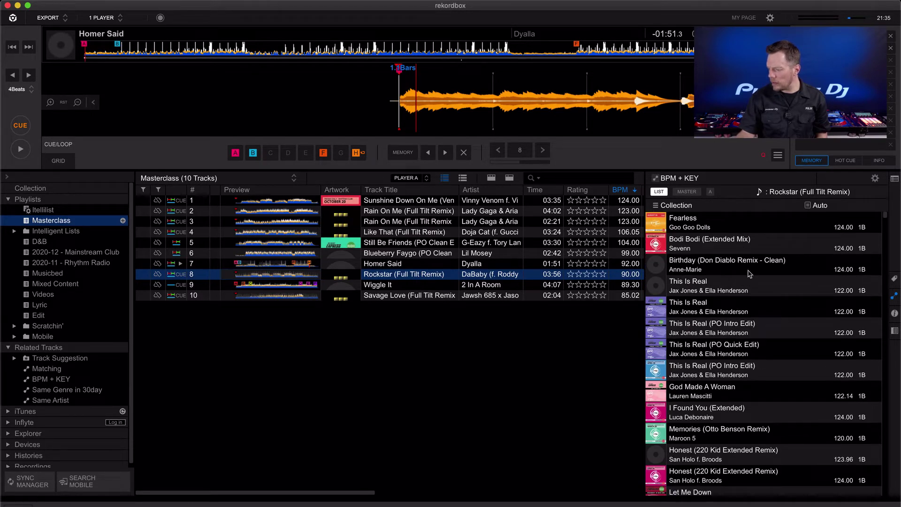
Set the BPM + KEY criteria to match the current track's BPM within ± 4 %, without double/half tempos.
left_click(875, 179)
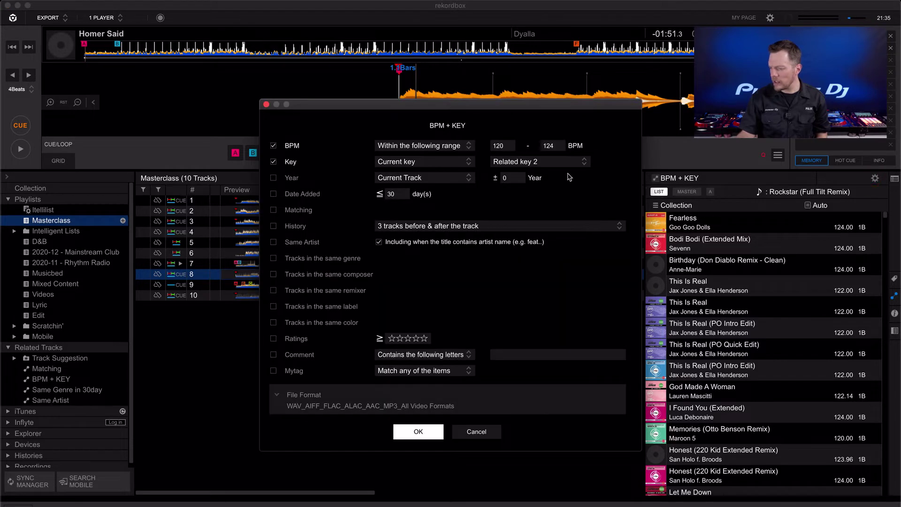
left_click(444, 146)
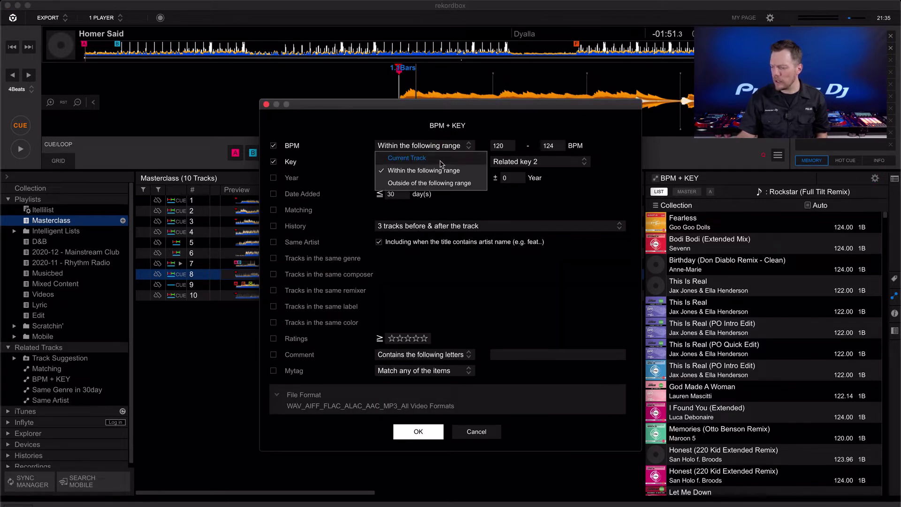
left_click(440, 159)
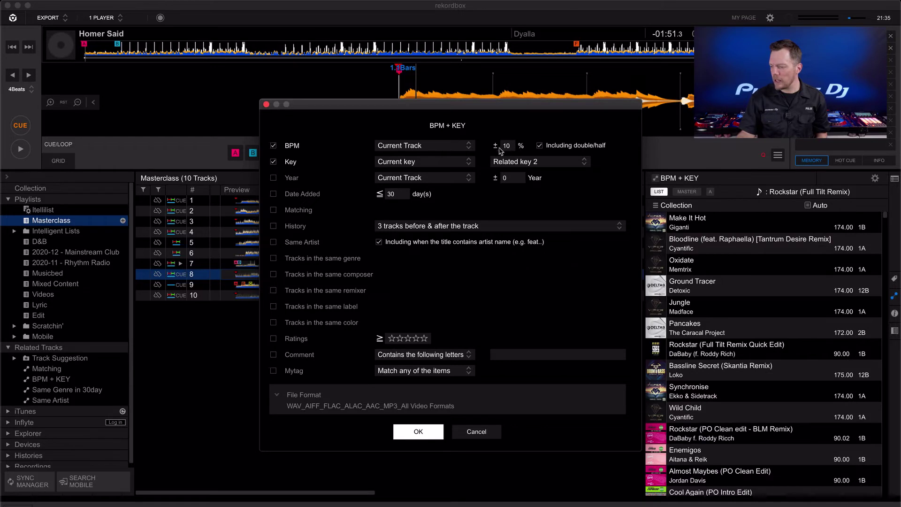
key("BackSpace")
key("BackSpace")
key("BackSpace")
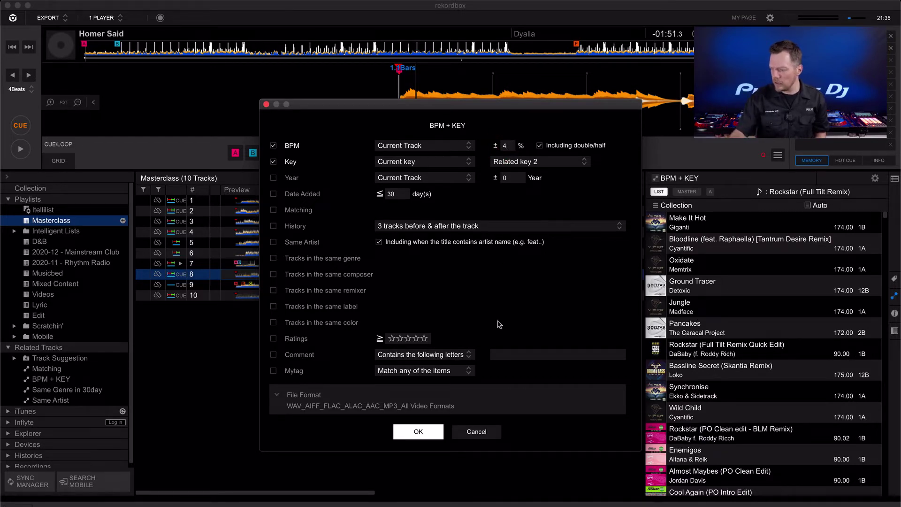
left_click(434, 437)
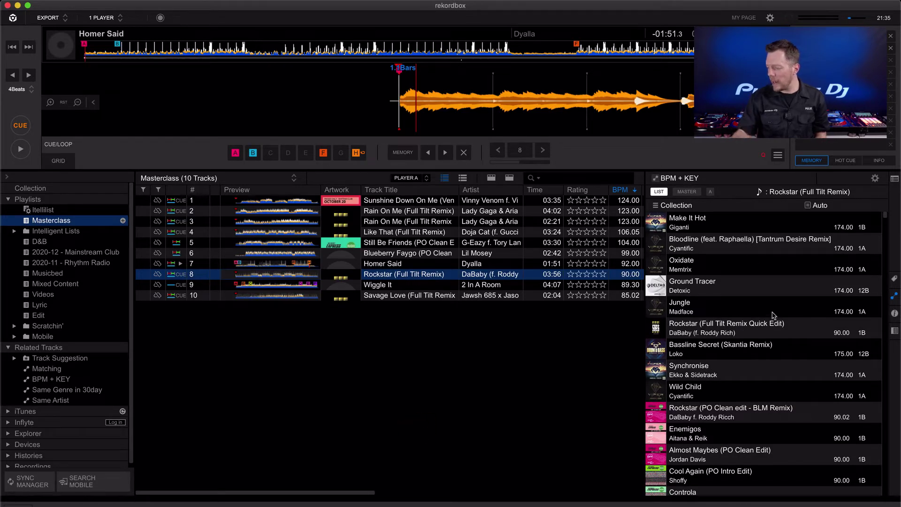
left_click(875, 180)
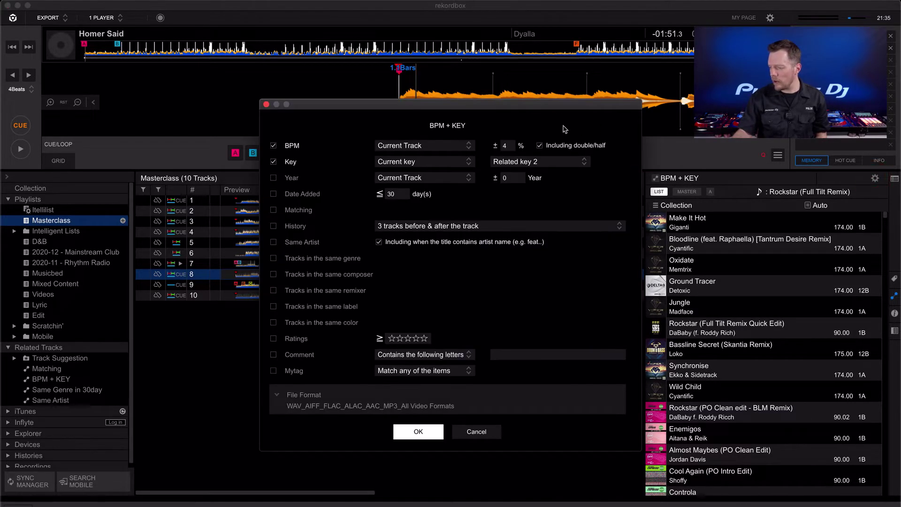
left_click(418, 431)
Add the related track I Hate Love Songs to the Masterclass playlist, and check matches for the shorter Rain On Me track before hiding the related tracks.
scroll(792, 450, "down", 3)
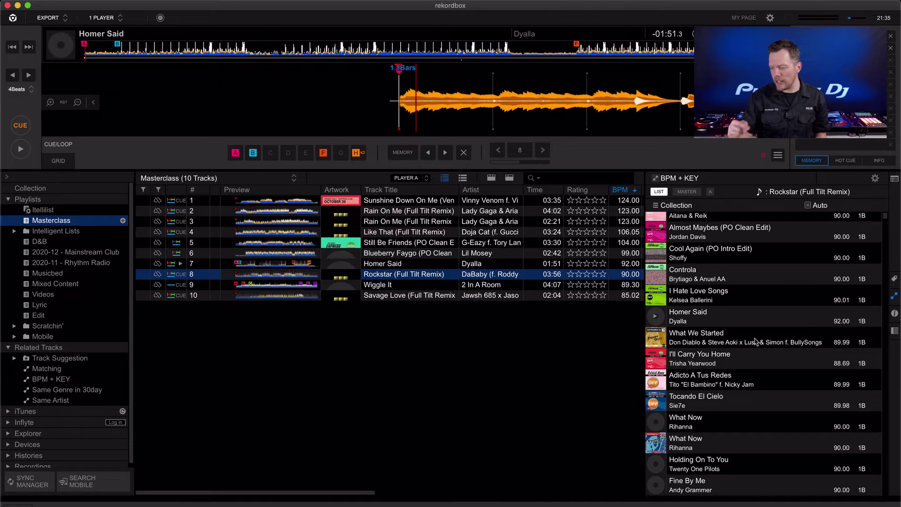
left_click_drag(745, 300, 448, 369)
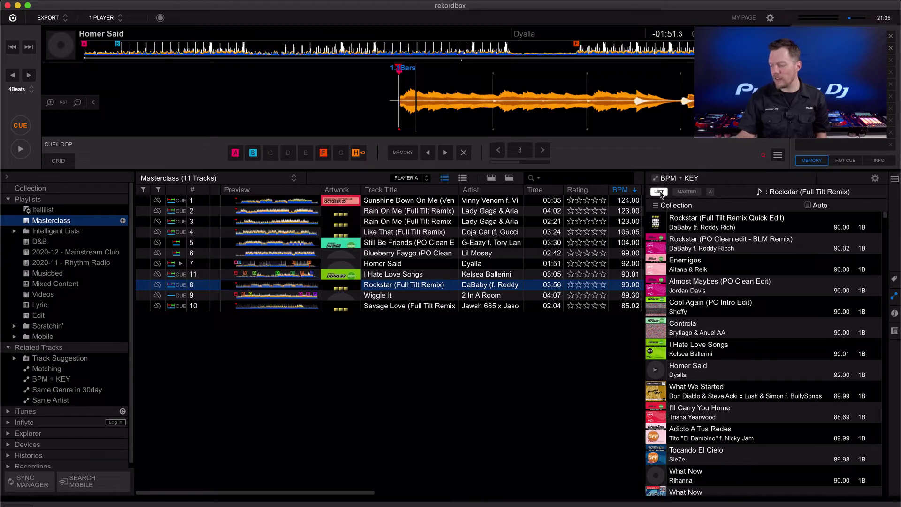
left_click(394, 231)
left_click(394, 222)
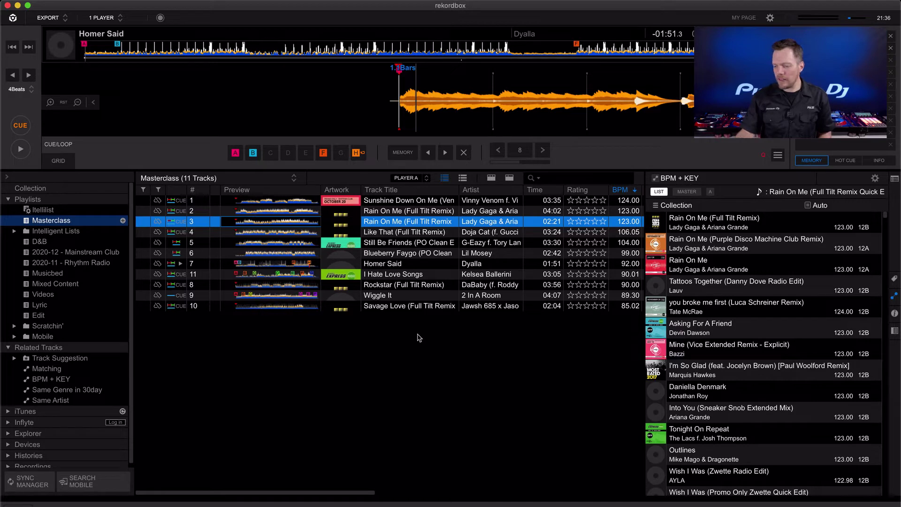
left_click(894, 298)
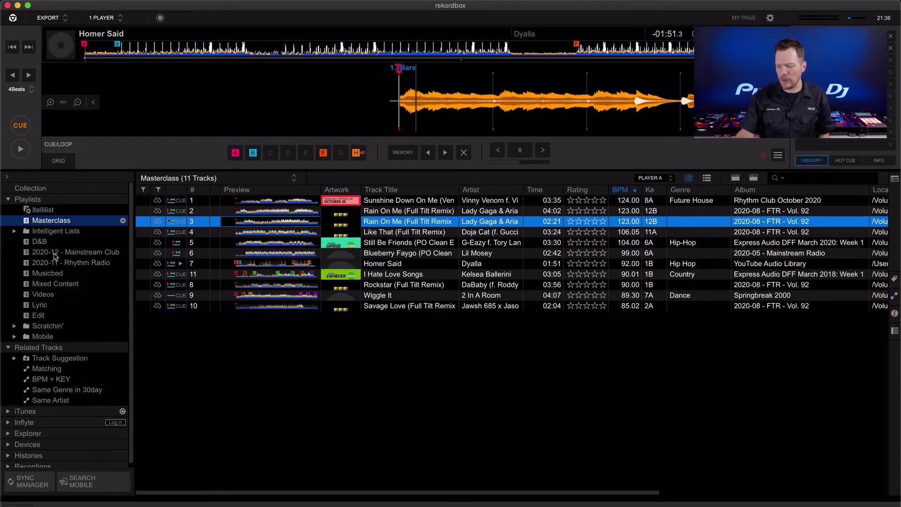
Export the Masterclass playlist to PulseUSB, replacing the existing list and allowing deletion of tracks no longer in playlists.
right_click(55, 225)
mouse_move(96, 254)
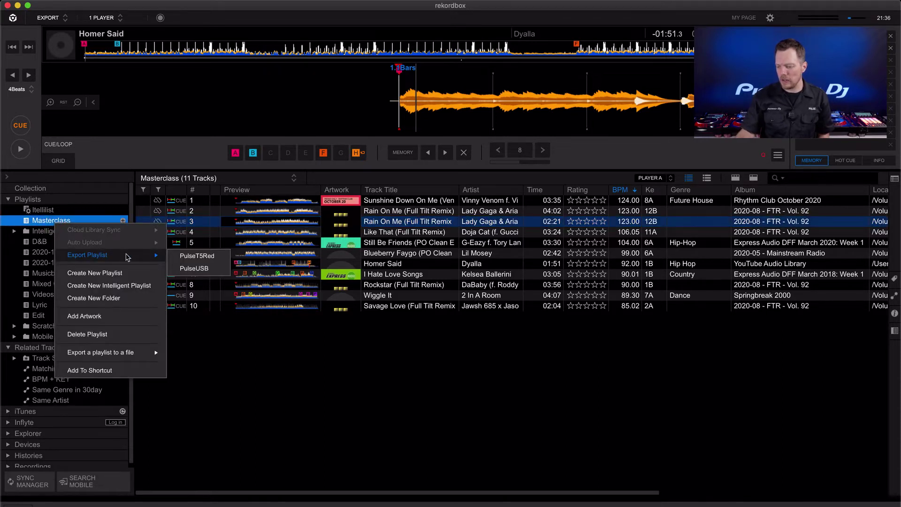
left_click(212, 269)
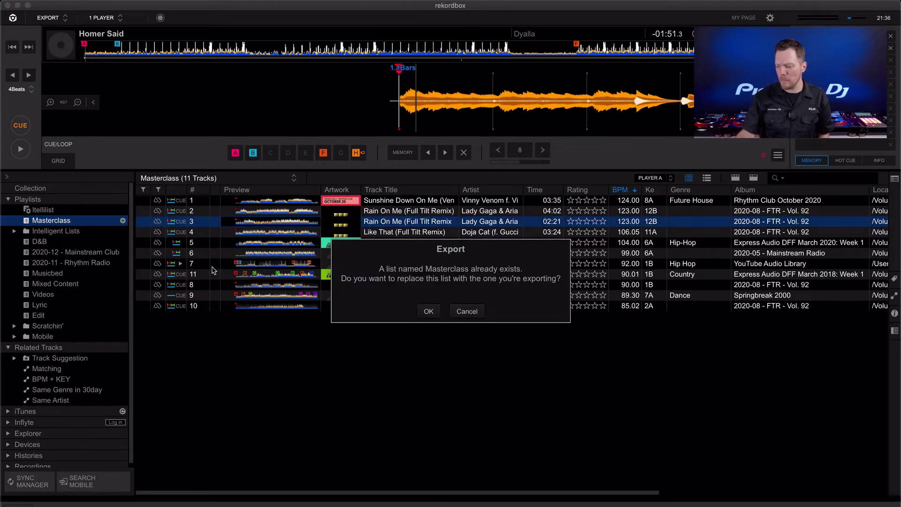
left_click(428, 311)
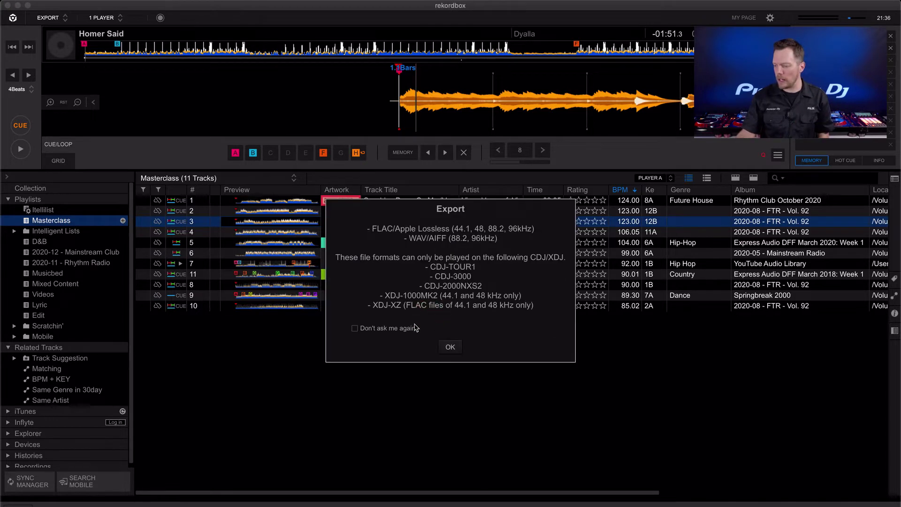
left_click(384, 328)
left_click(452, 347)
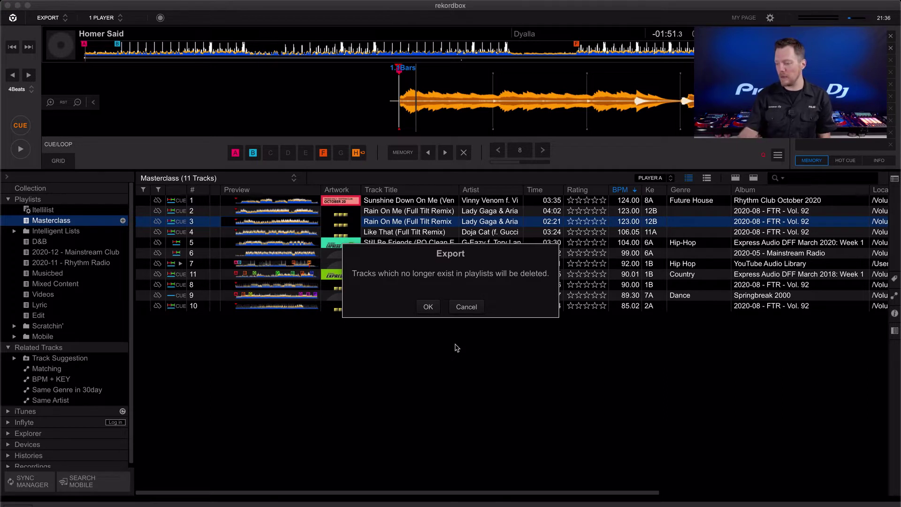
left_click(427, 306)
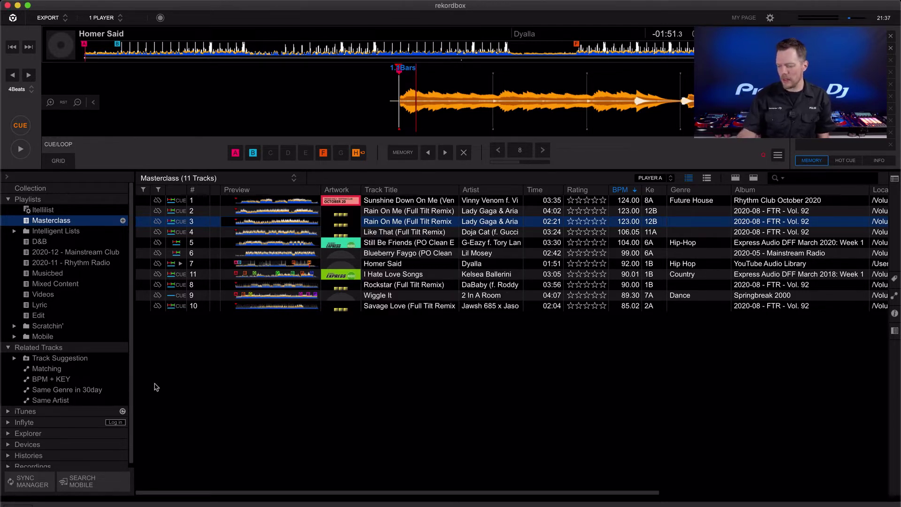
Expand the PulseUSB device's contents to see its stored playlists.
left_click(8, 444)
scroll(30, 444, "down", 2)
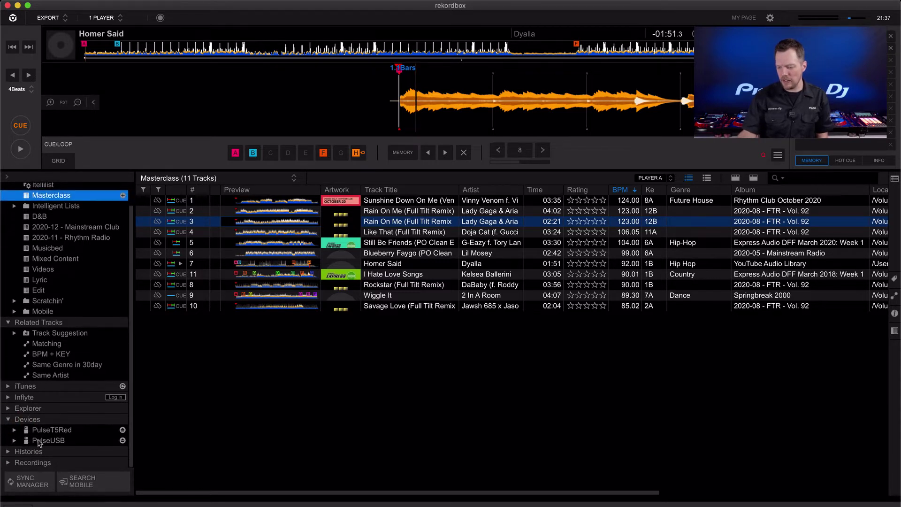
left_click(14, 441)
left_click(24, 462)
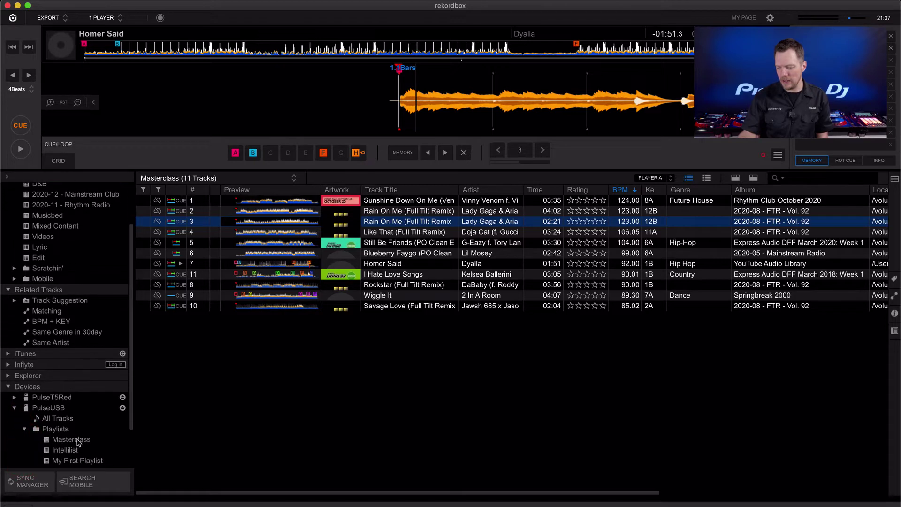
Check the exported Masterclass playlist on PulseUSB, and make GENRE an active category in the device's settings.
left_click(70, 439)
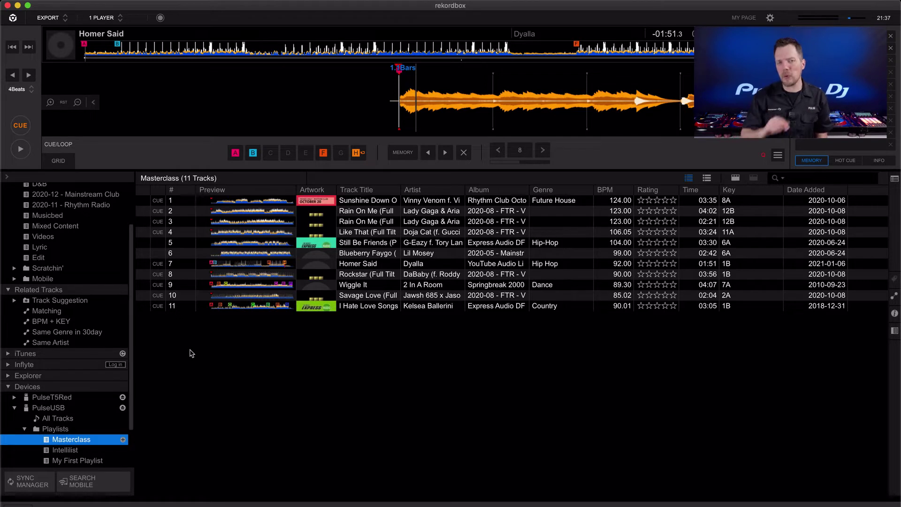
left_click(49, 407)
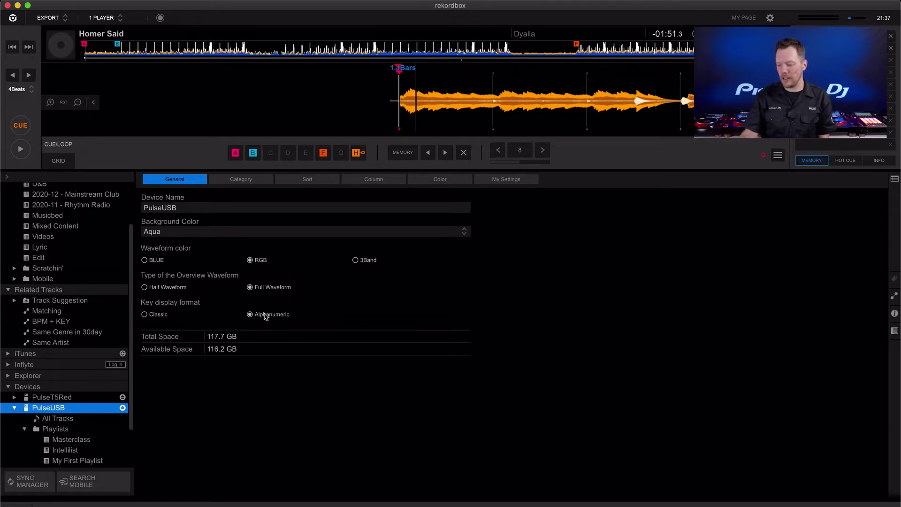
left_click(244, 184)
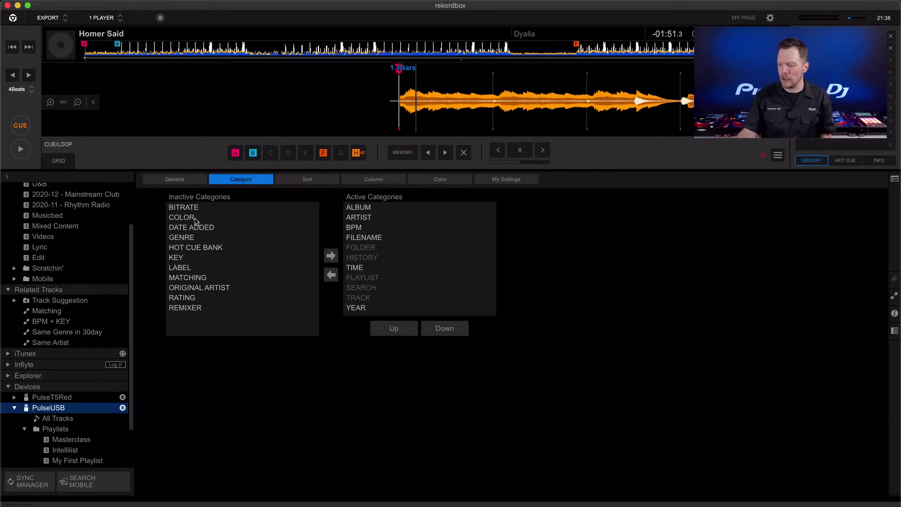
left_click(189, 237)
left_click(330, 256)
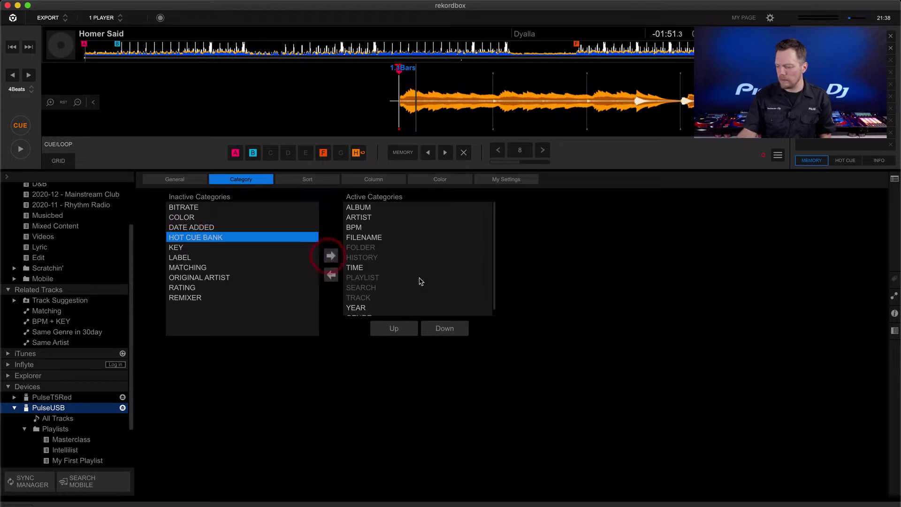
Move GENRE five places up in PulseUSB's active categories.
left_click(376, 310)
left_click(381, 330)
left_click(381, 330)
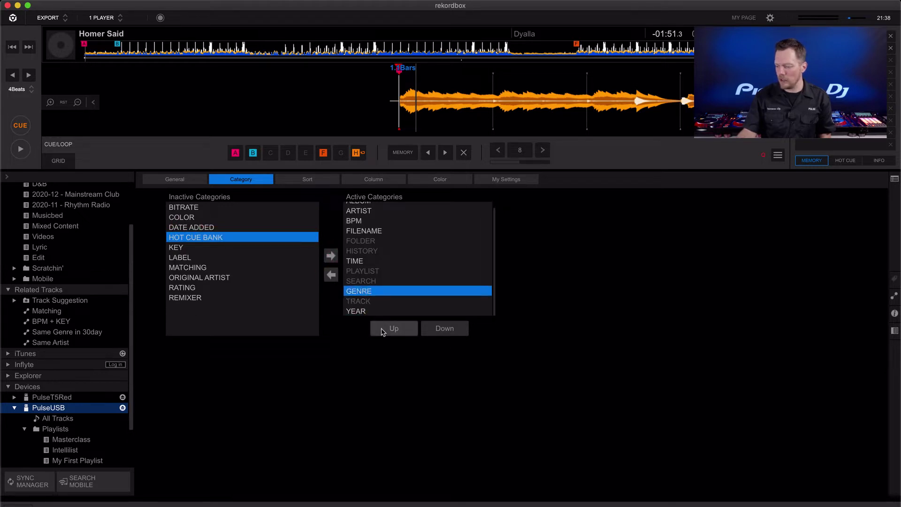
left_click(381, 330)
left_click(381, 330)
left_click(381, 330)
Add KEY to the active sort options of PulseUSB.
left_click(298, 180)
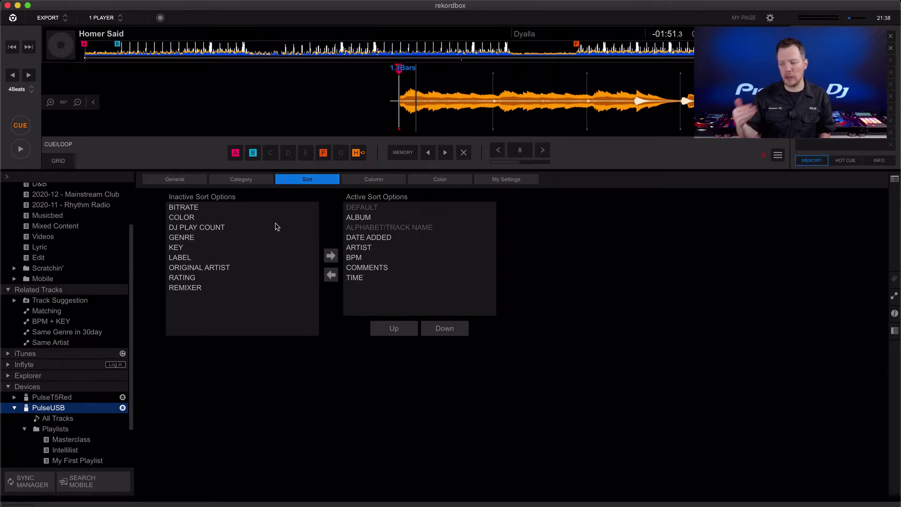
left_click(215, 247)
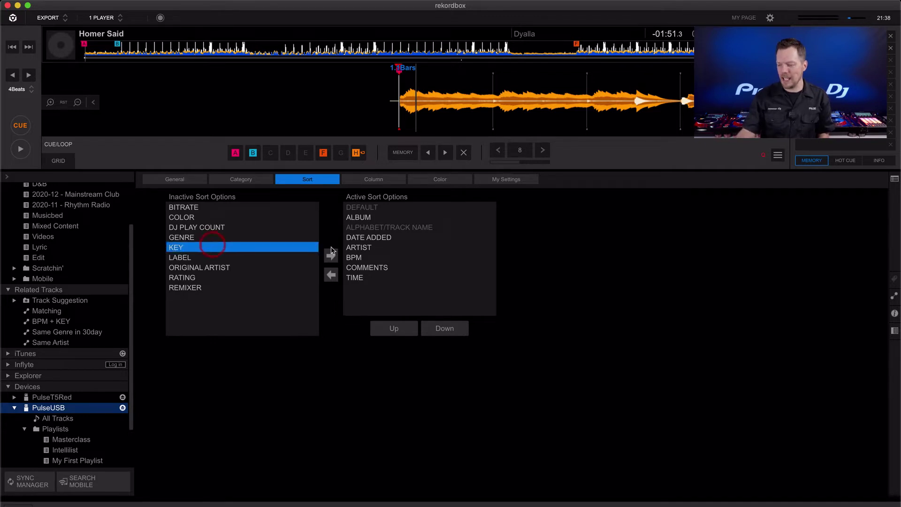
left_click(332, 256)
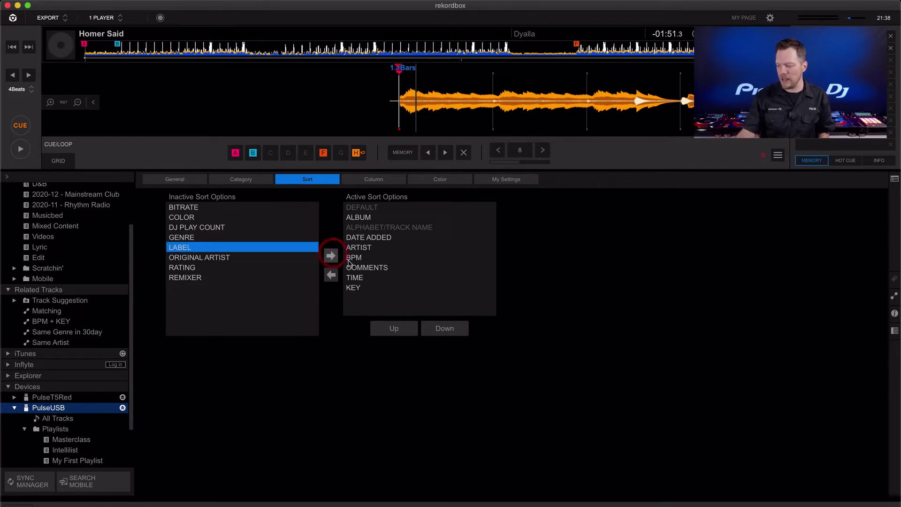
Look through the items that can be shown next to the track name on the CDJ, keeping BPM.
left_click(377, 180)
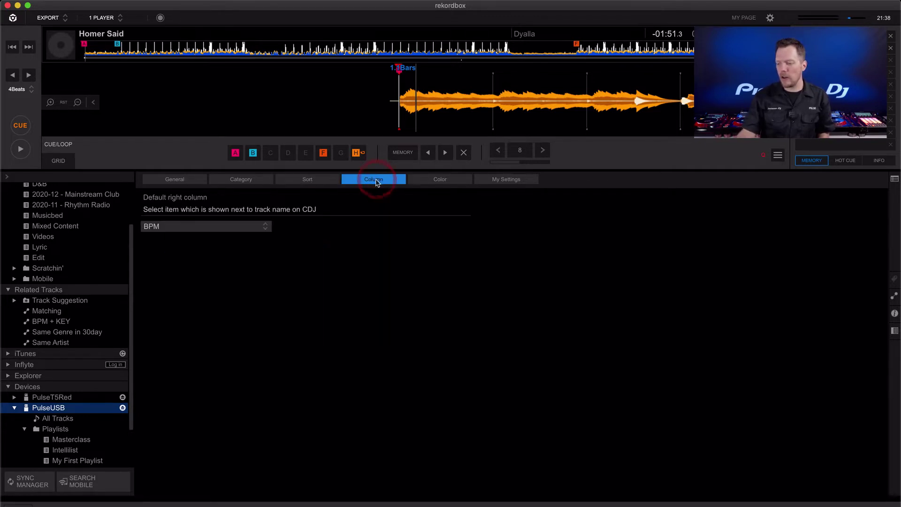
left_click(252, 228)
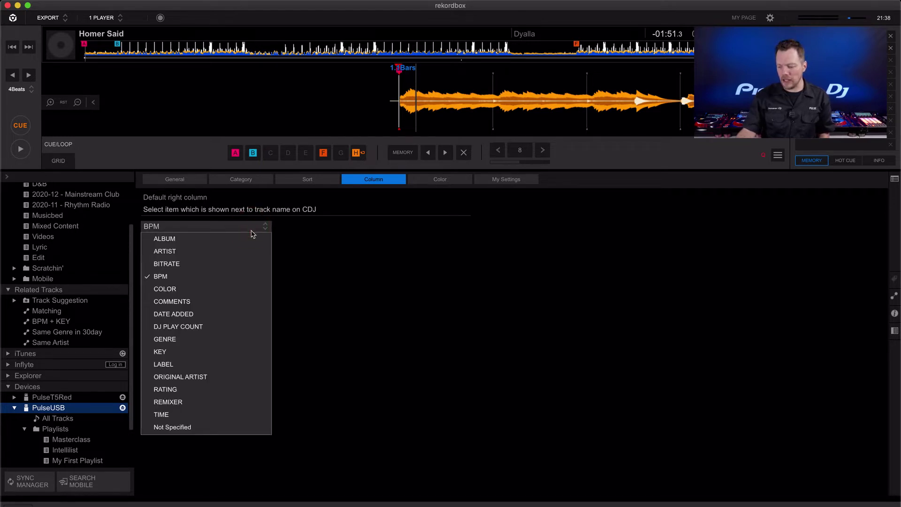
left_click(324, 257)
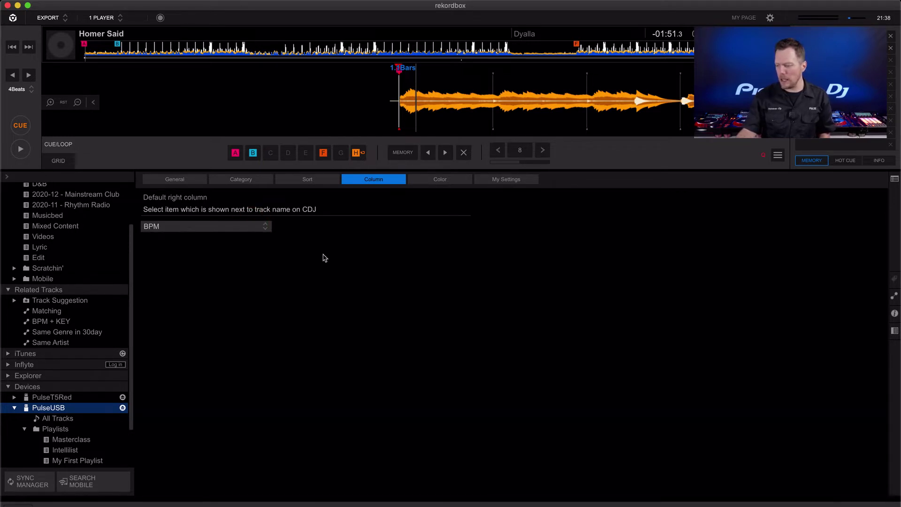
Change PulseUSB's color comment for red to Hot.
left_click(440, 183)
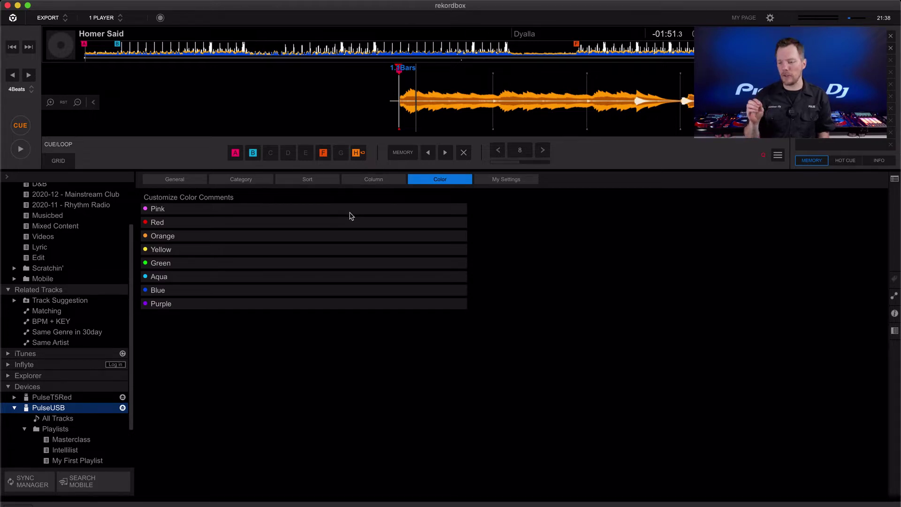
double_click(205, 223)
key("BackSpace")
key("BackSpace")
key("BackSpace")
type("Hot")
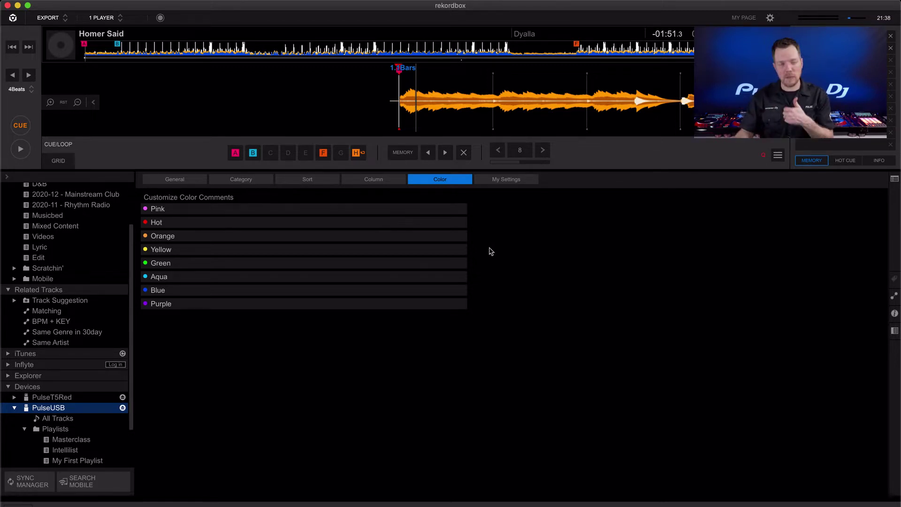
Review PulseUSB's player DJ settings, and enable applying settings on devices automatically in the DJ System preferences.
left_click(501, 179)
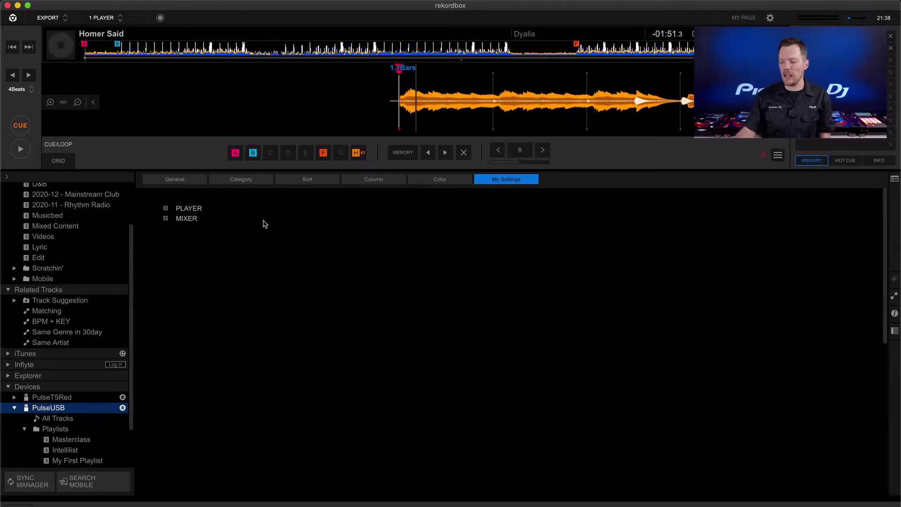
left_click(166, 208)
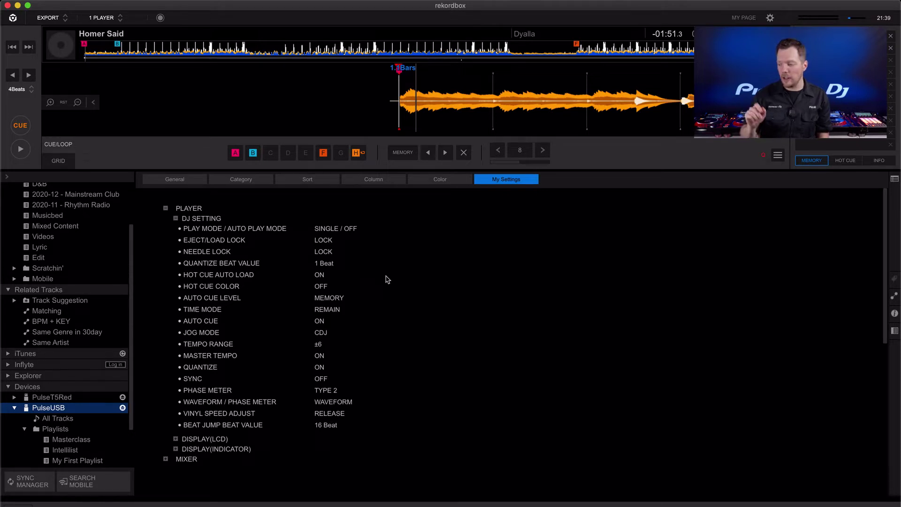
left_click(770, 17)
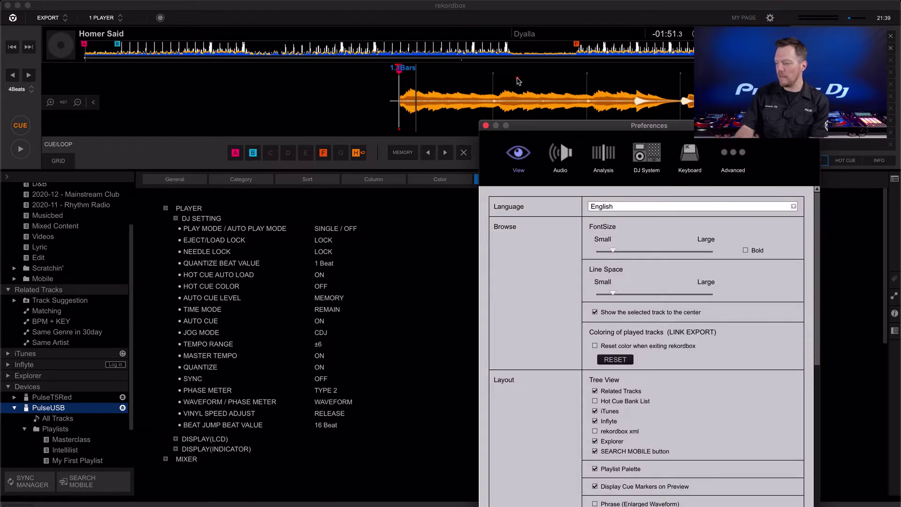
left_click(448, 79)
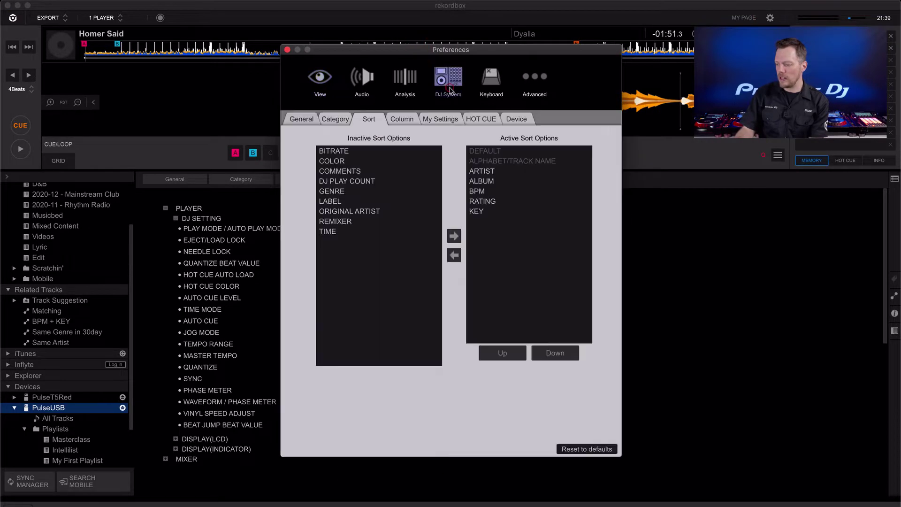
left_click(441, 121)
scroll(439, 233, "down", 4)
scroll(439, 233, "down", 1)
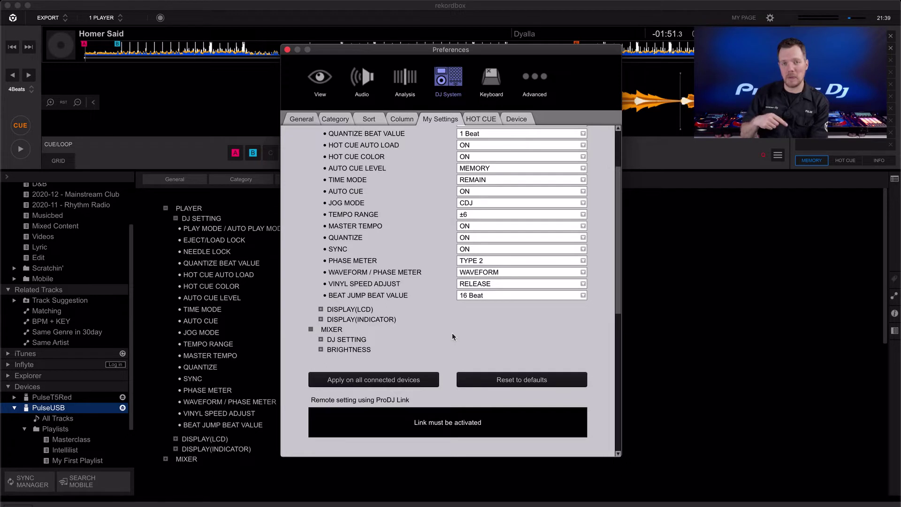
scroll(452, 272, "up", 3)
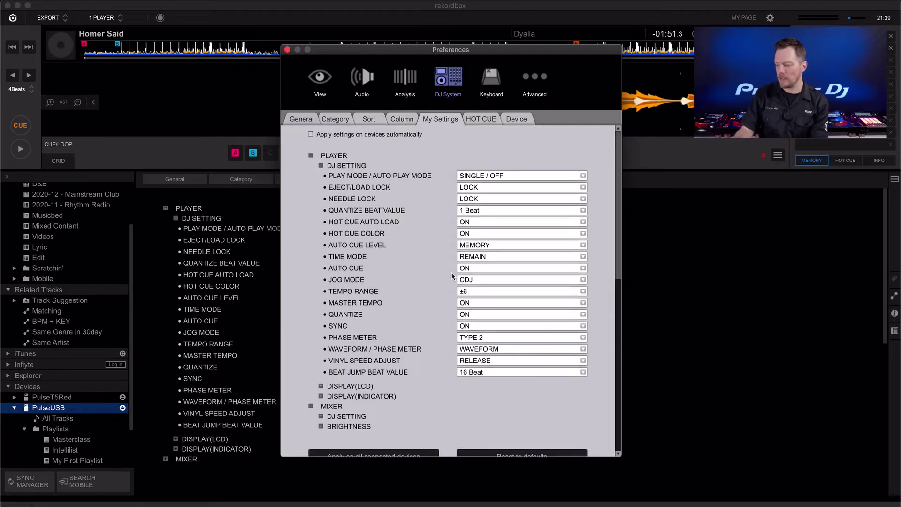
left_click(378, 134)
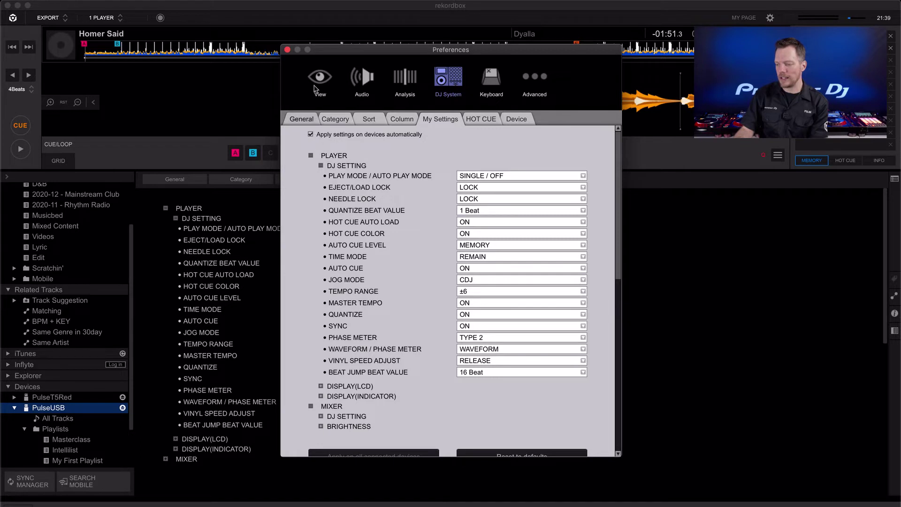
left_click(288, 50)
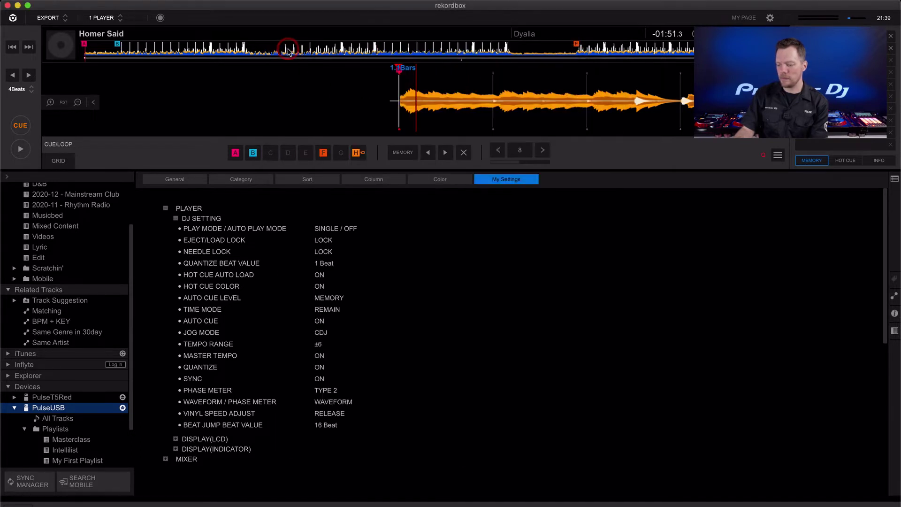
Eject the PulseUSB device.
left_click(123, 408)
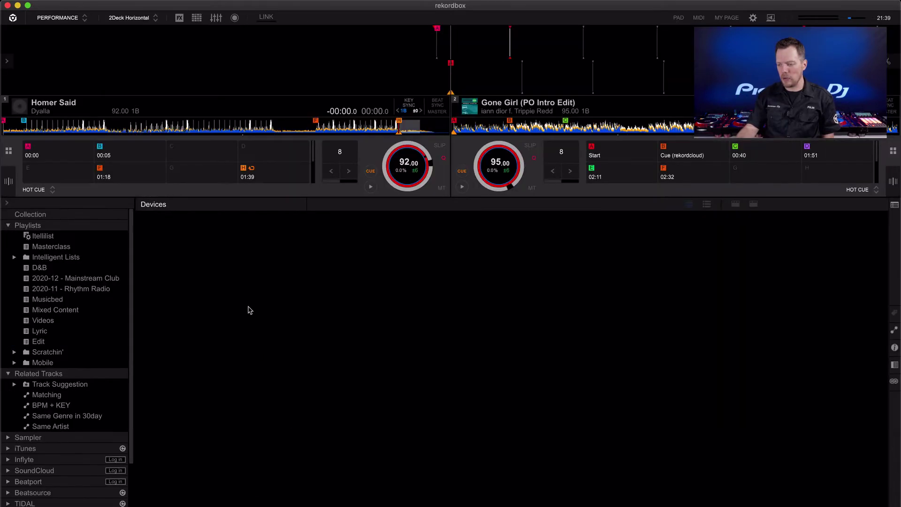
Switch from PERFORMANCE to EXPORT mode and activate LINK to the connected players.
left_click(58, 18)
left_click(67, 37)
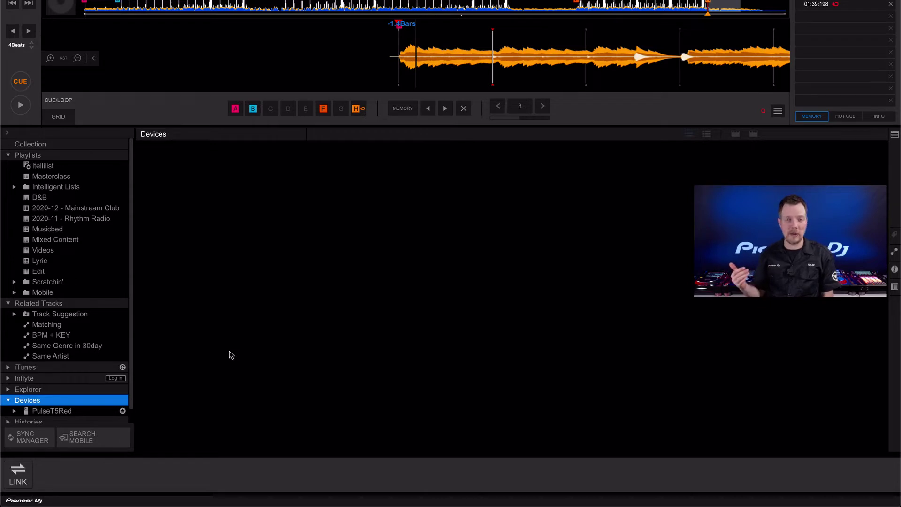
left_click(17, 471)
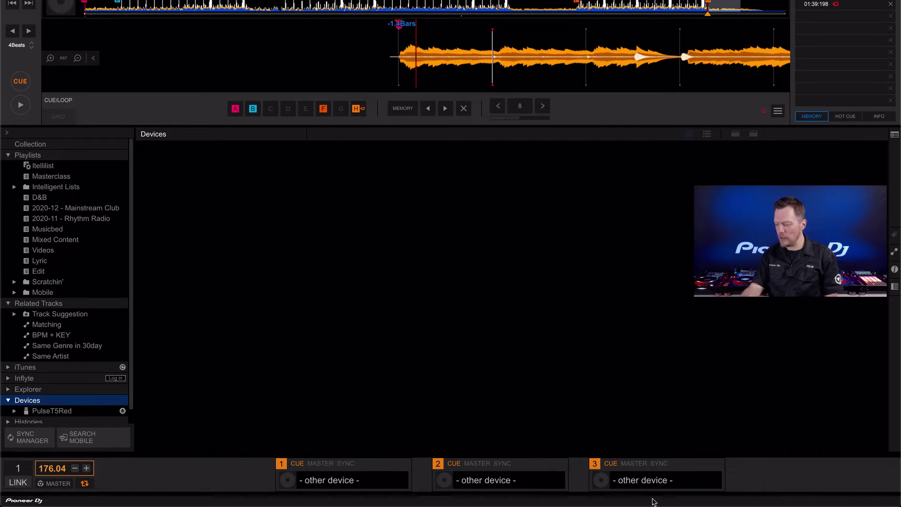
Load Blueberry Faygo from the Masterclass playlist onto linked player 2.
left_click(49, 146)
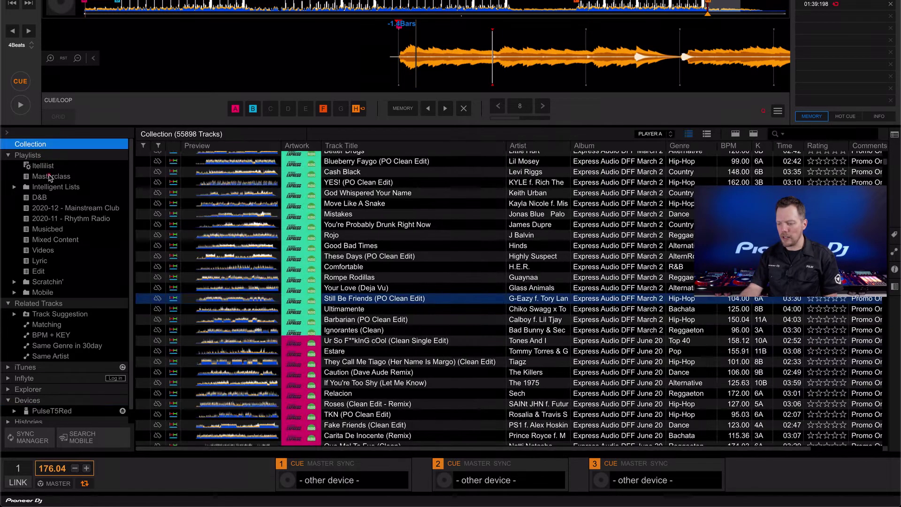
left_click(50, 177)
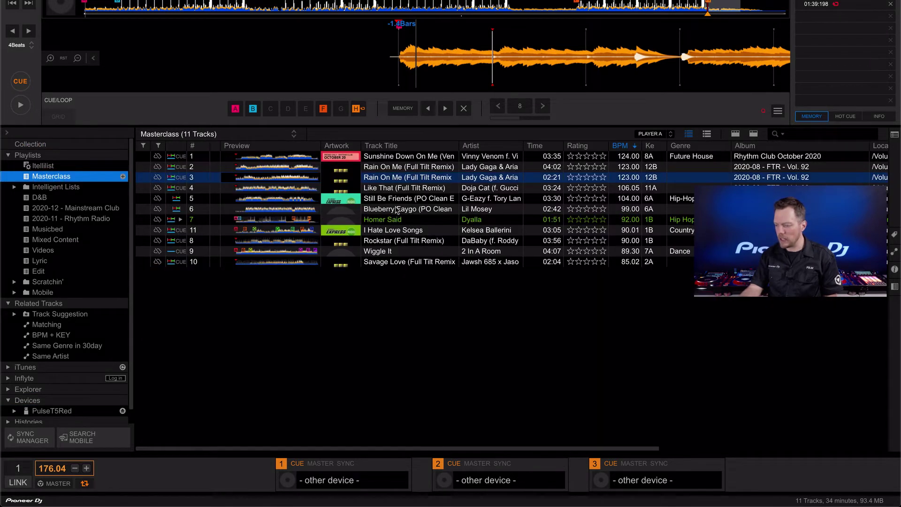
left_click_drag(397, 210, 492, 462)
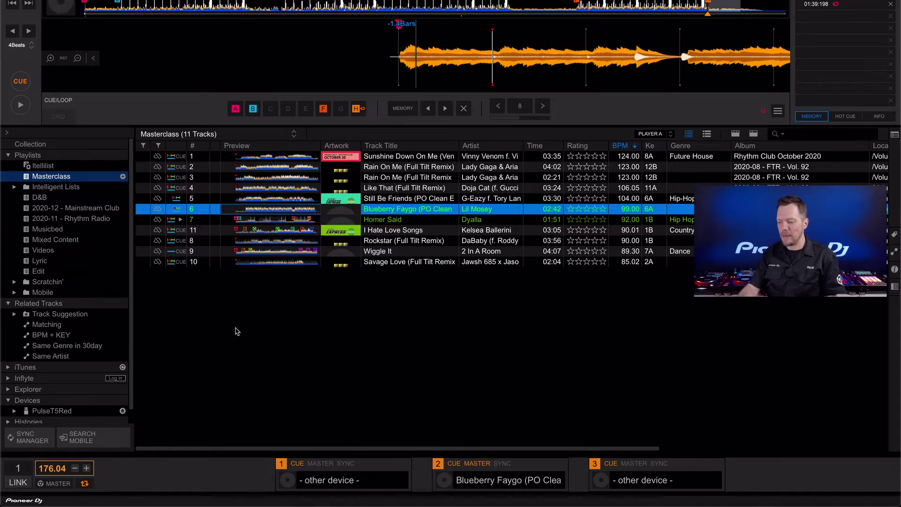
Preview Rockstar (Full Tilt Remix) in the Masterclass playlist, and set the Traffic Light key matching to MASTER DECK.
left_click(269, 242)
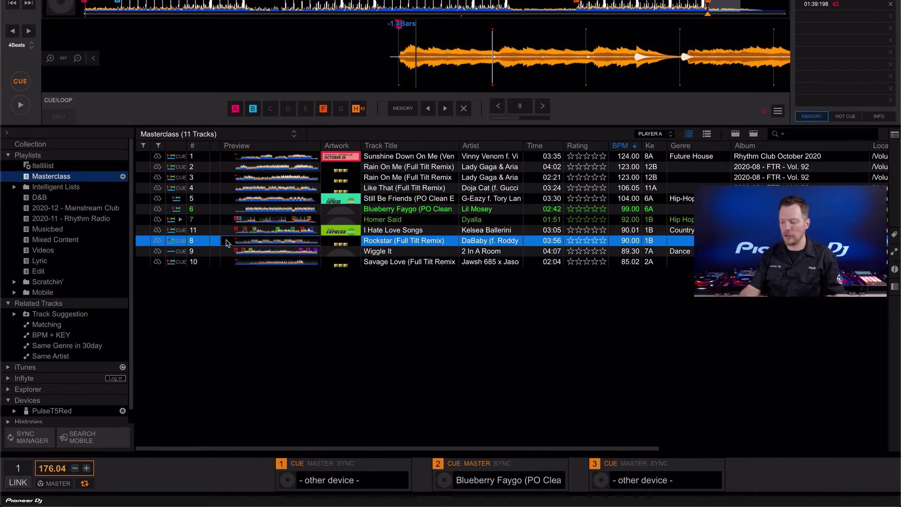
left_click(661, 135)
left_click(670, 135)
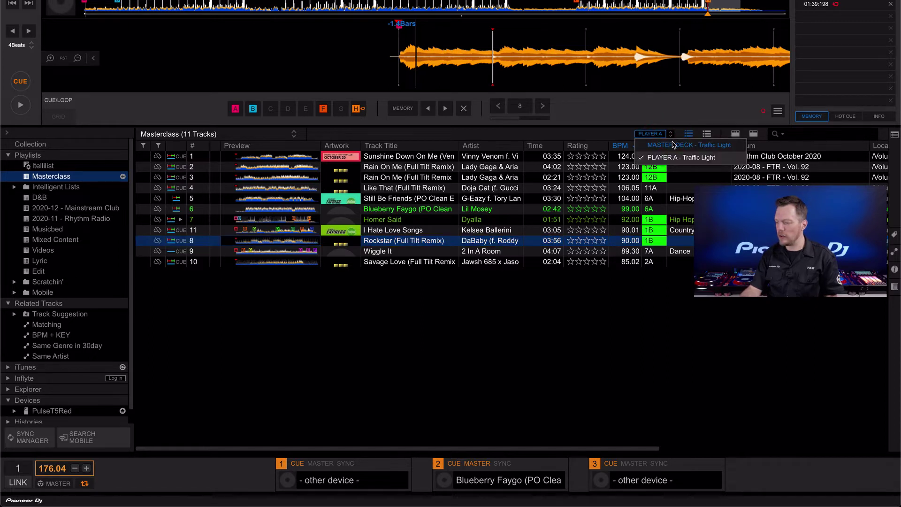
left_click(673, 145)
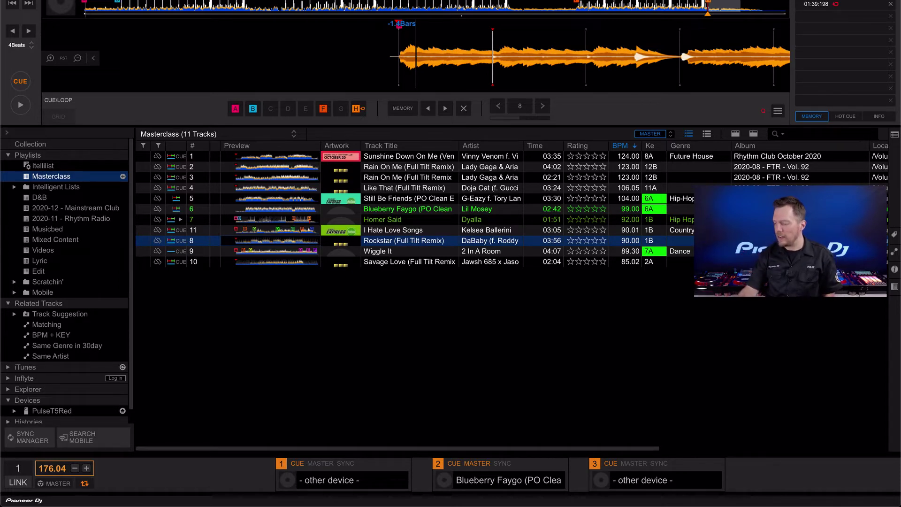
Show the BPM + KEY related tracks based on the master deck's track.
left_click(894, 252)
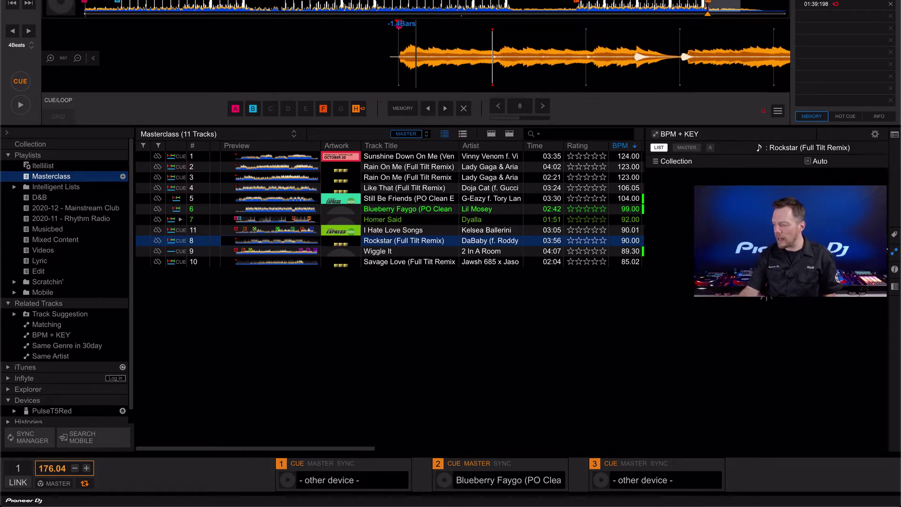
left_click(687, 148)
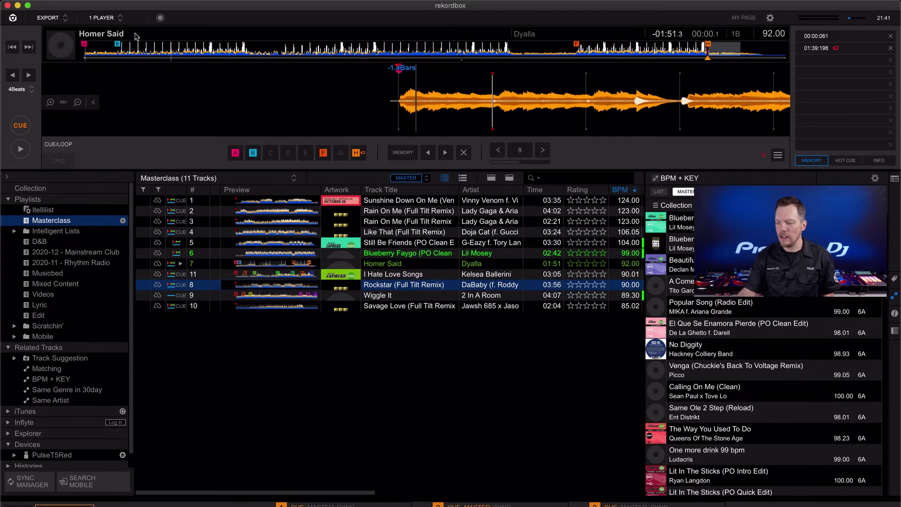
Change the layout to 2 PLAYER, and switch rekordbox from EXPORT to PERFORMANCE mode.
left_click(116, 17)
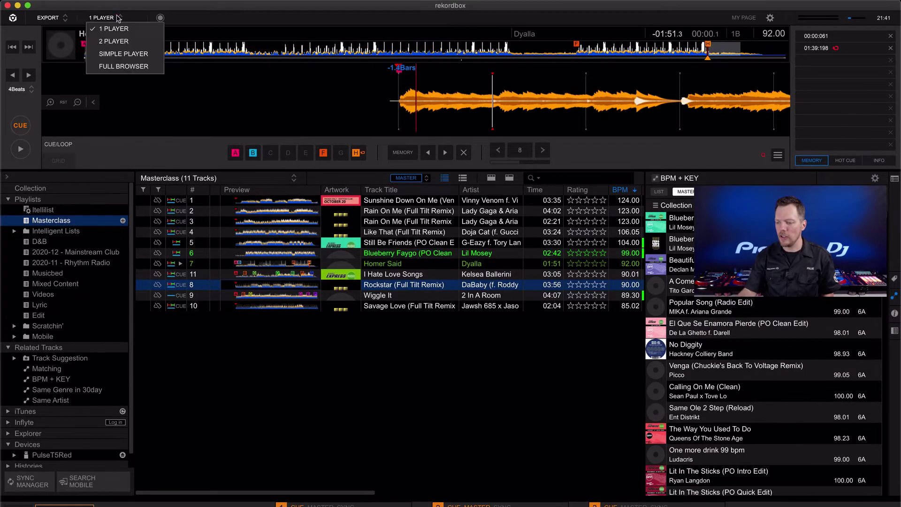
left_click(112, 42)
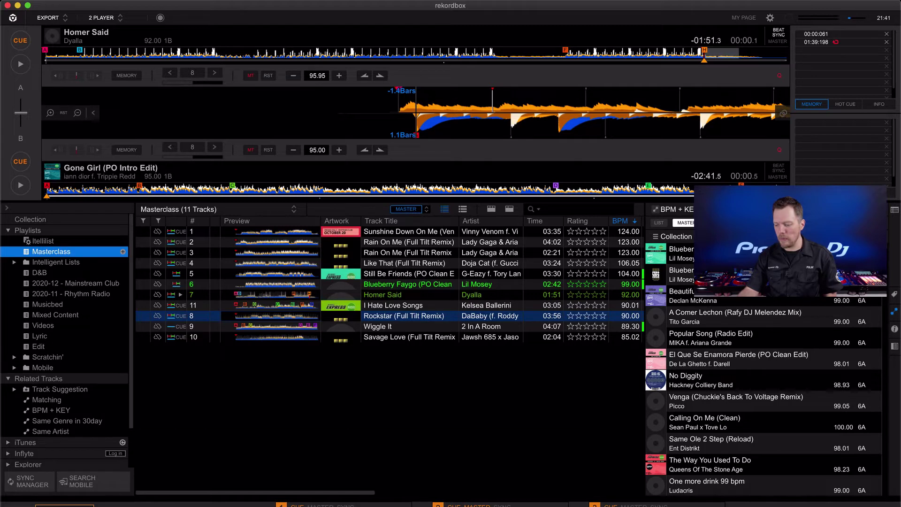
left_click(236, 454)
left_click(60, 17)
left_click(60, 28)
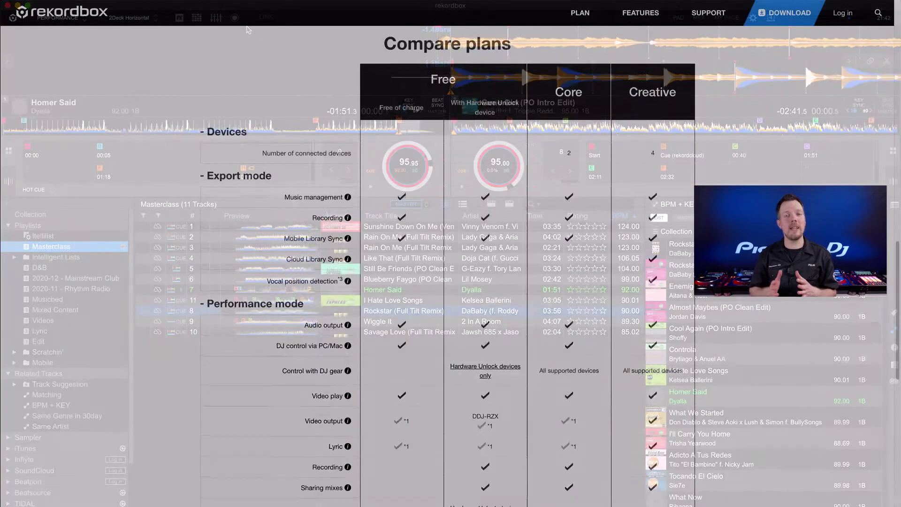
Compare the Export and Performance mode features of the Free, Core and Creative plans on the rekordbox website.
scroll(450, 253, "down", 1)
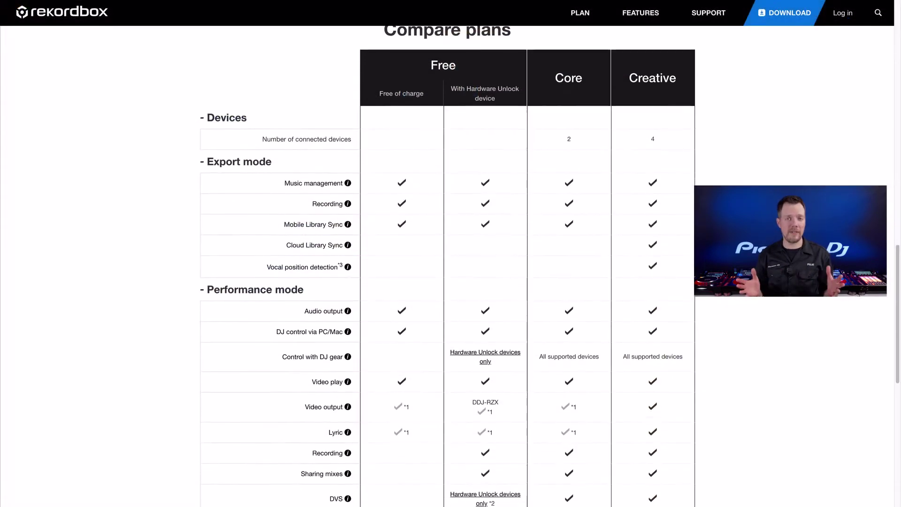
scroll(451, 253, "down", 1)
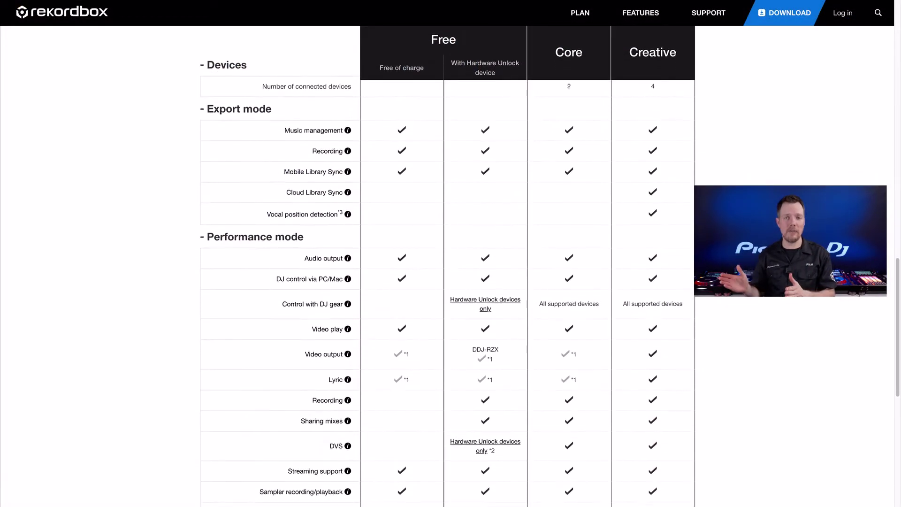
scroll(451, 253, "down", 1)
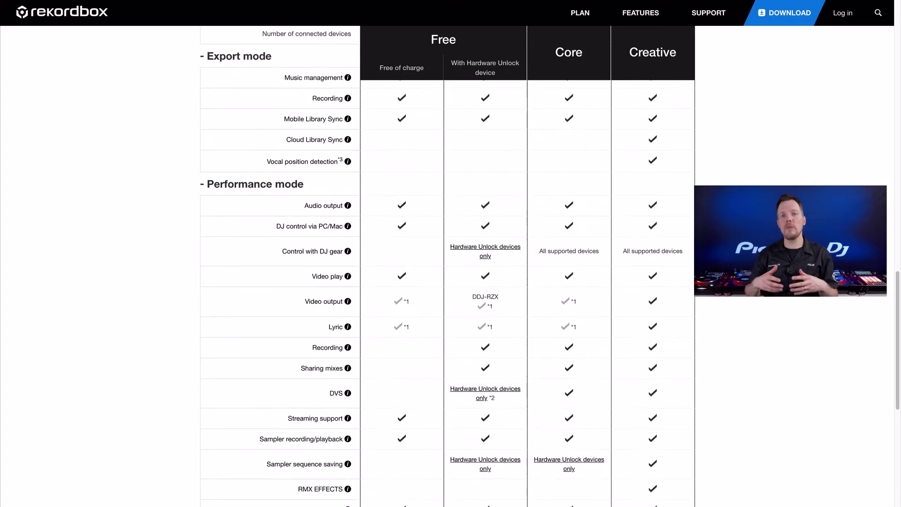
scroll(450, 253, "down", 1)
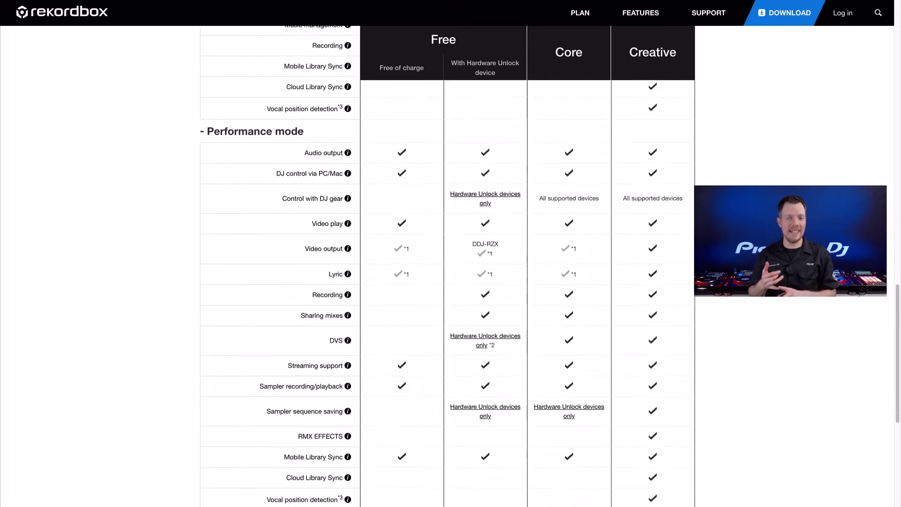
Examine the Performance, Edit and Lighting mode rows of the rekordbox plan comparison table.
scroll(451, 253, "down", 1)
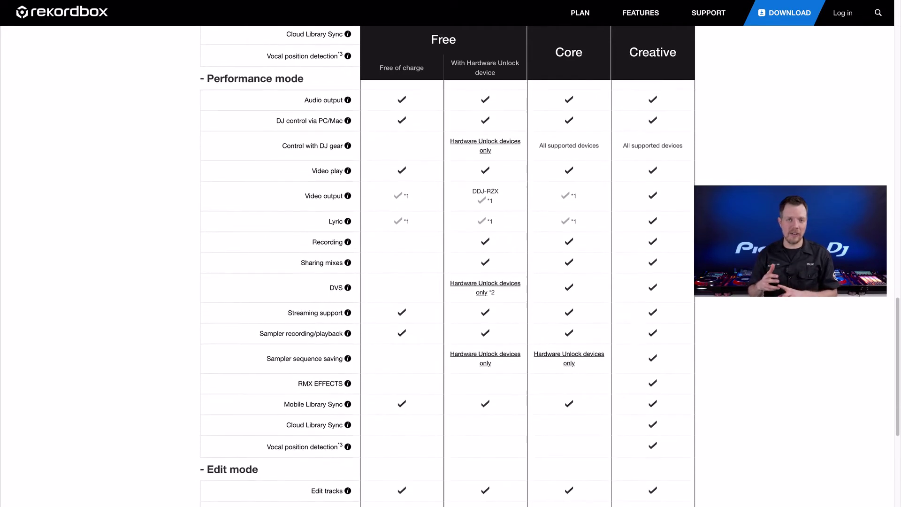
scroll(450, 253, "down", 1)
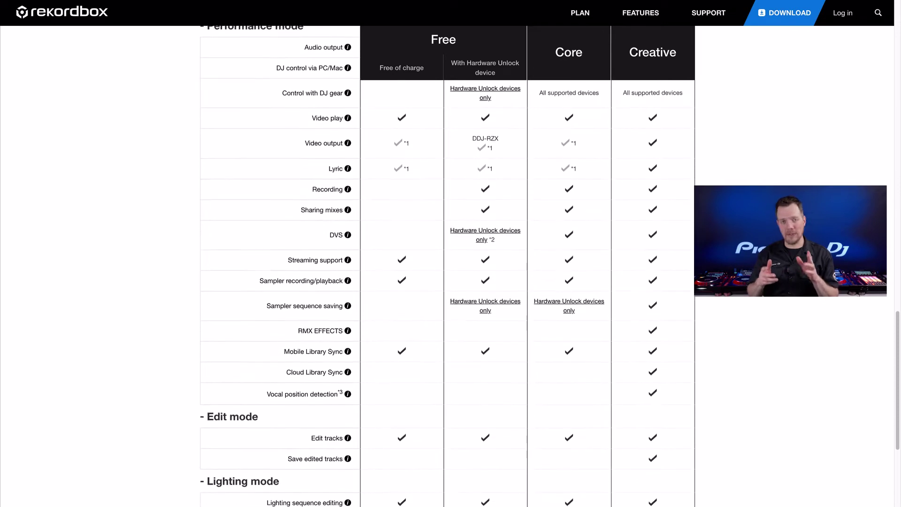
scroll(450, 254, "down", 1)
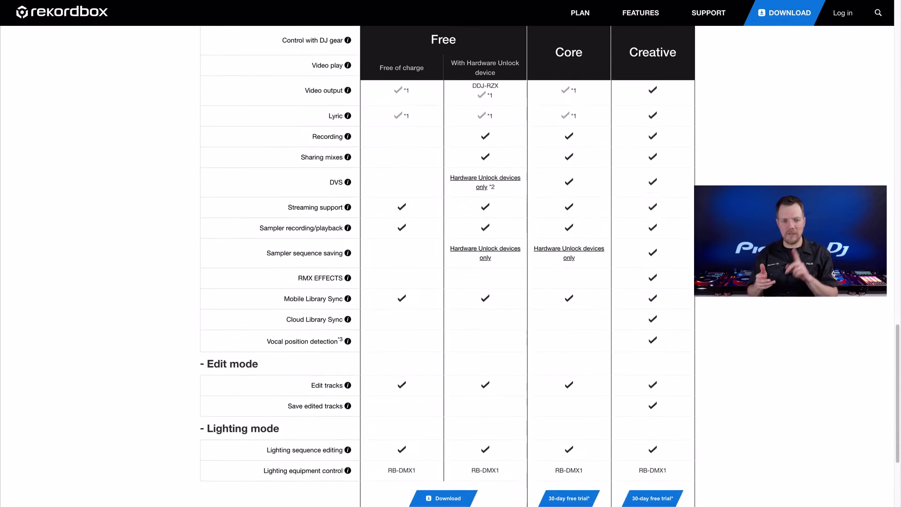
scroll(451, 253, "down", 1)
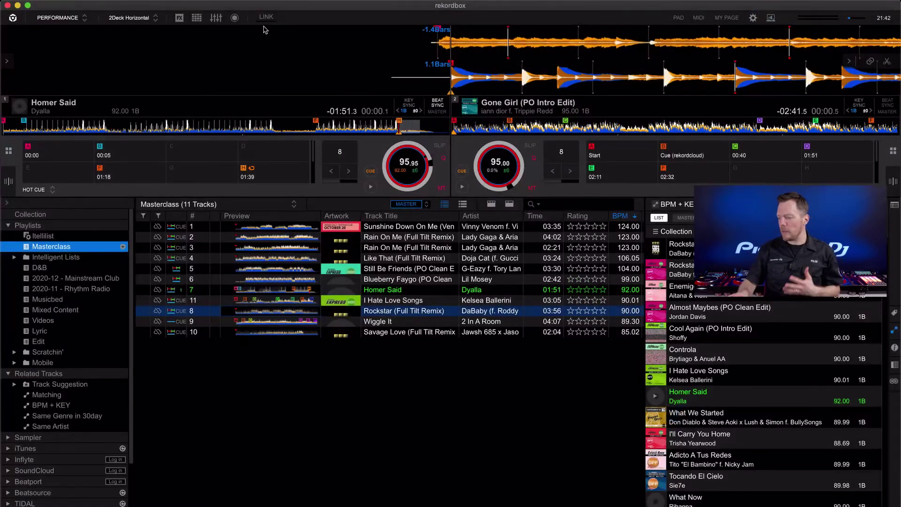
In rekordbox, close the related tracks sub-panel, and briefly show and hide the mixer.
left_click(894, 331)
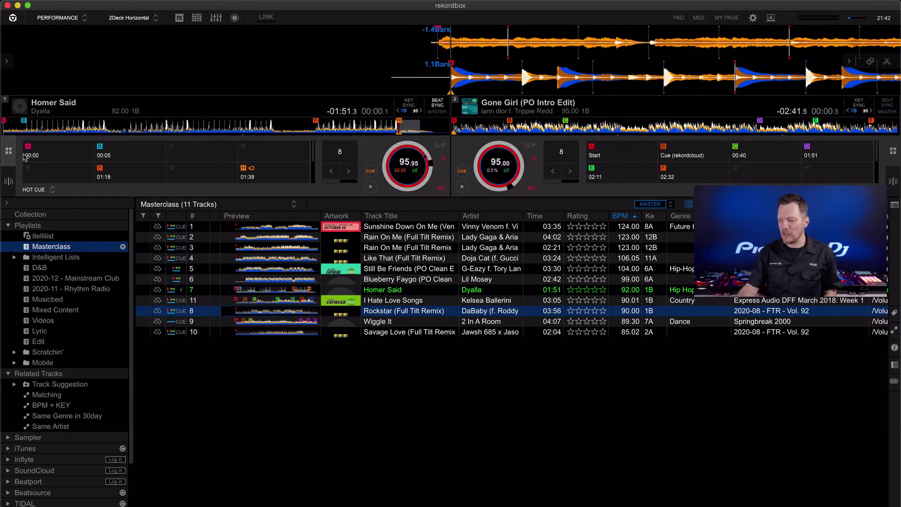
left_click(216, 18)
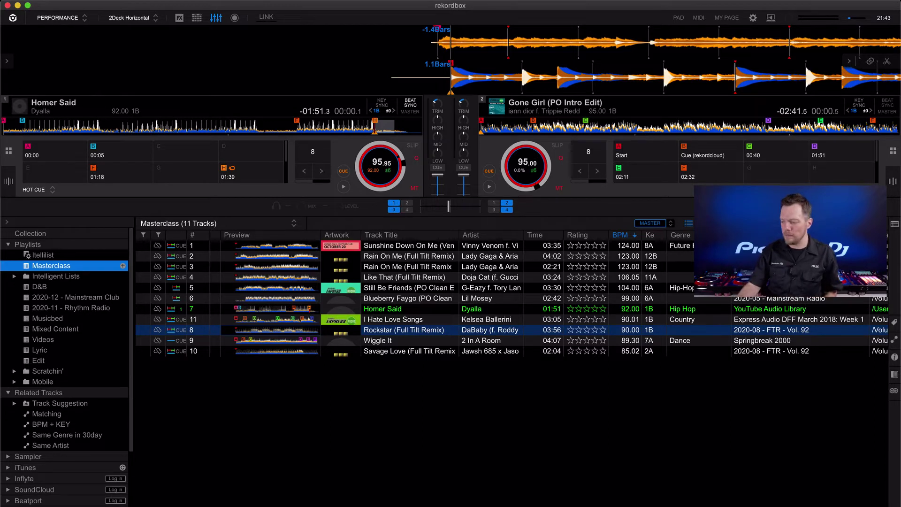
left_click(216, 19)
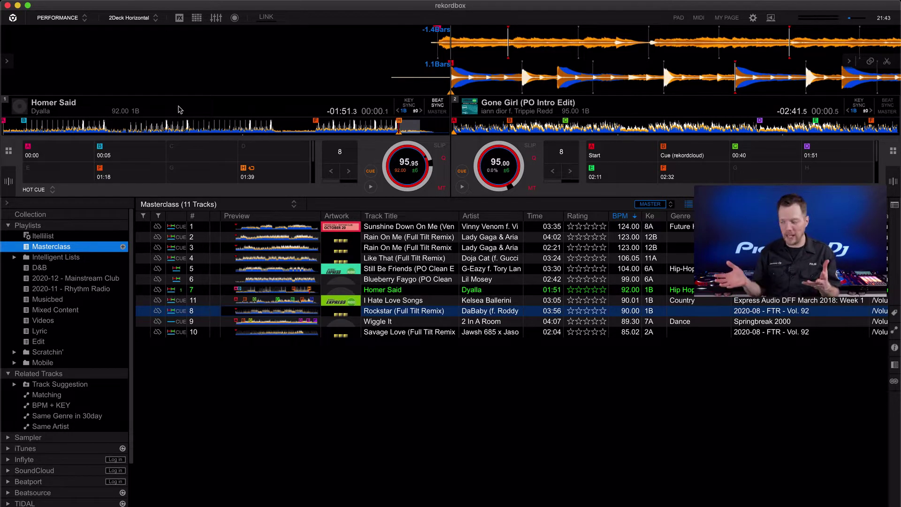
Change the deck layout to 2Deck Vertical and then to 4Deck Horizontal.
left_click(133, 18)
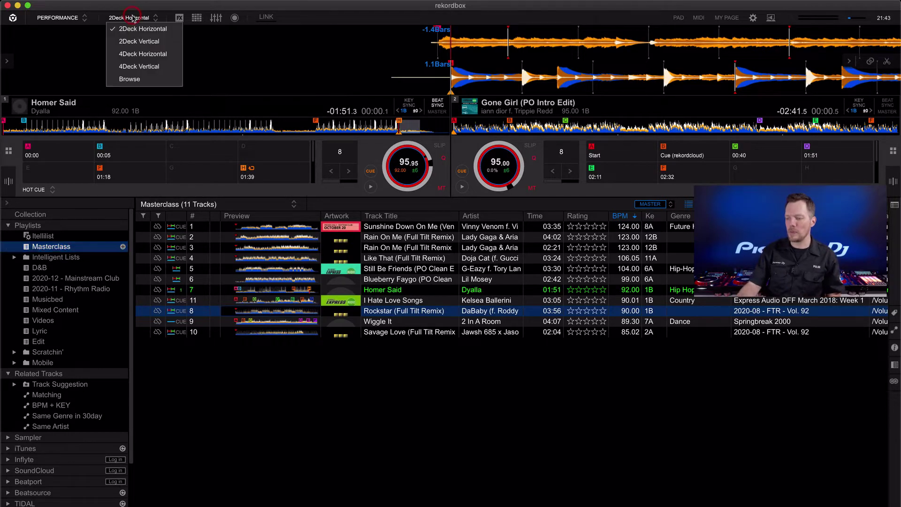
left_click(137, 41)
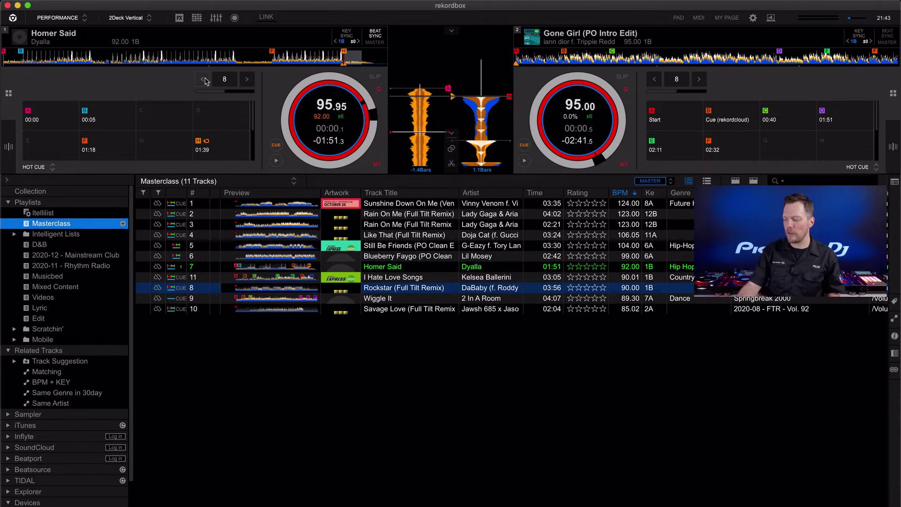
left_click(149, 17)
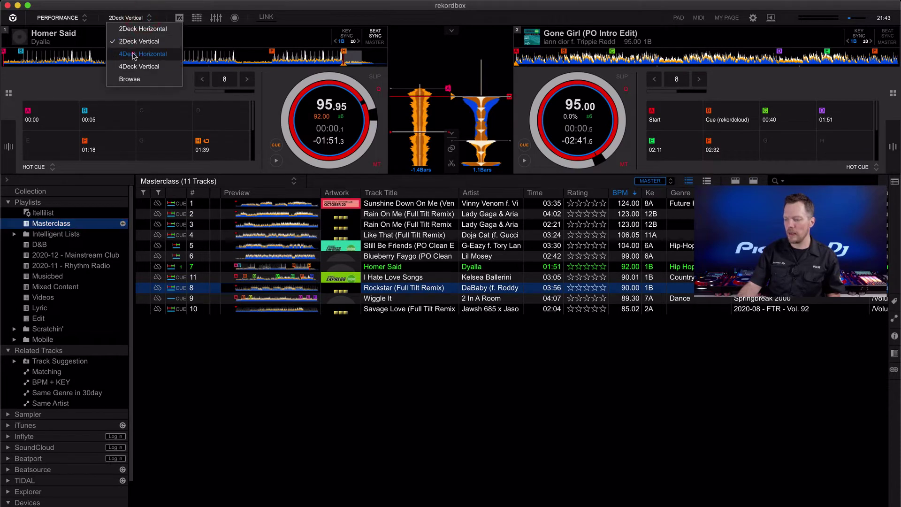
left_click(135, 55)
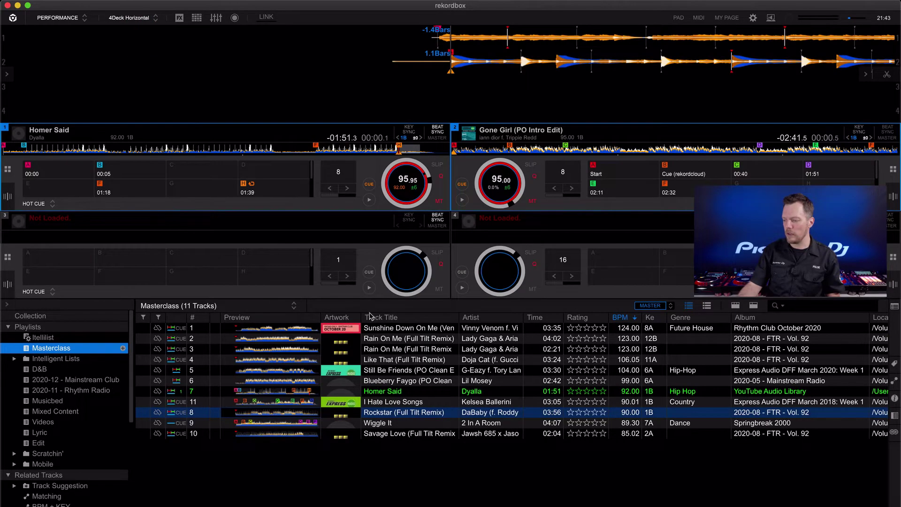
Load Still Be Friends (PO Clean Edit) onto deck 3 and Wiggle It onto deck 4.
left_click(449, 371)
left_click(425, 423)
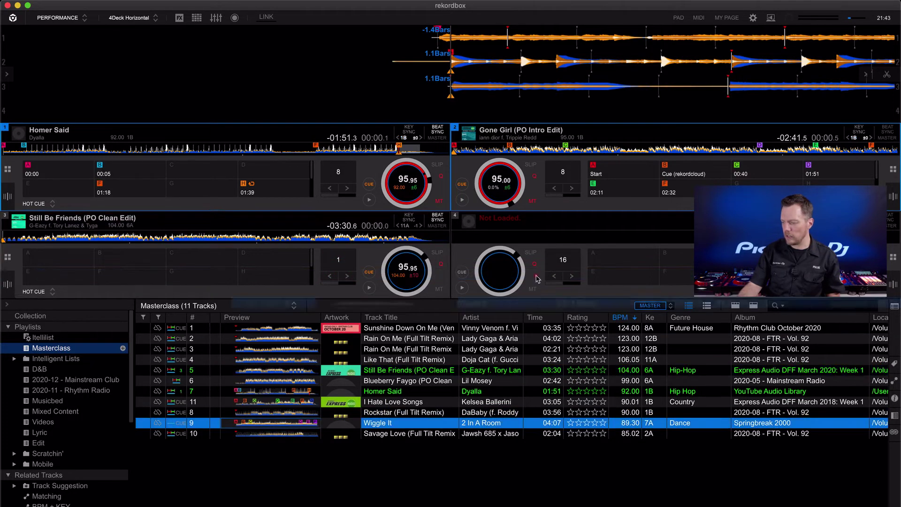
left_click_drag(534, 284, 534, 282)
Change the deck layout to 4Deck Vertical and then to the Browse layout.
left_click(141, 19)
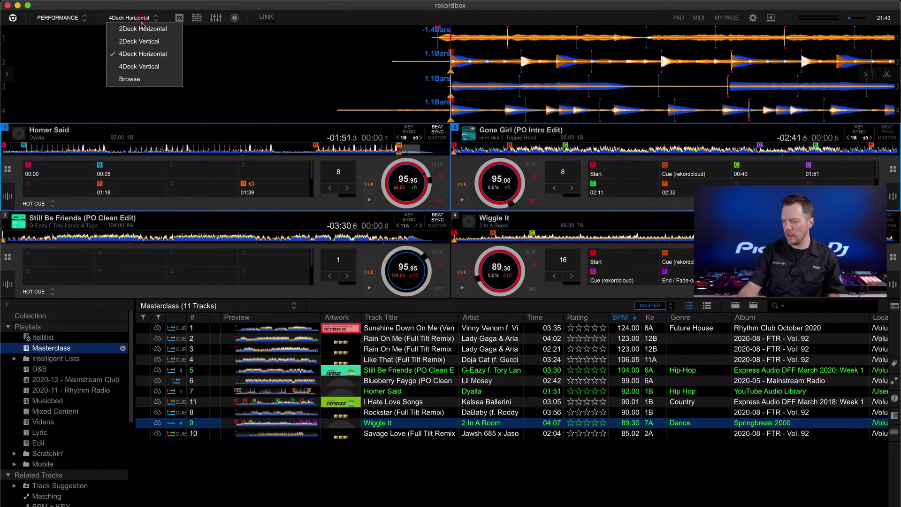
left_click(141, 66)
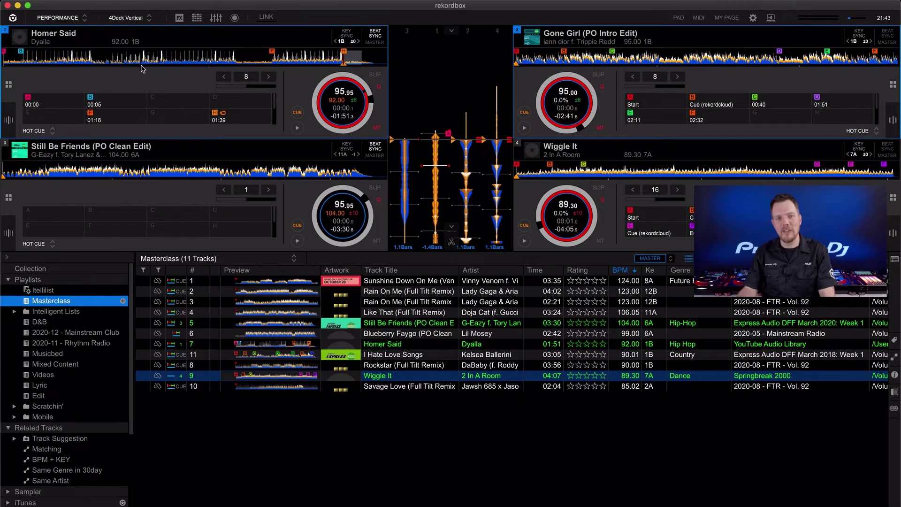
left_click(135, 18)
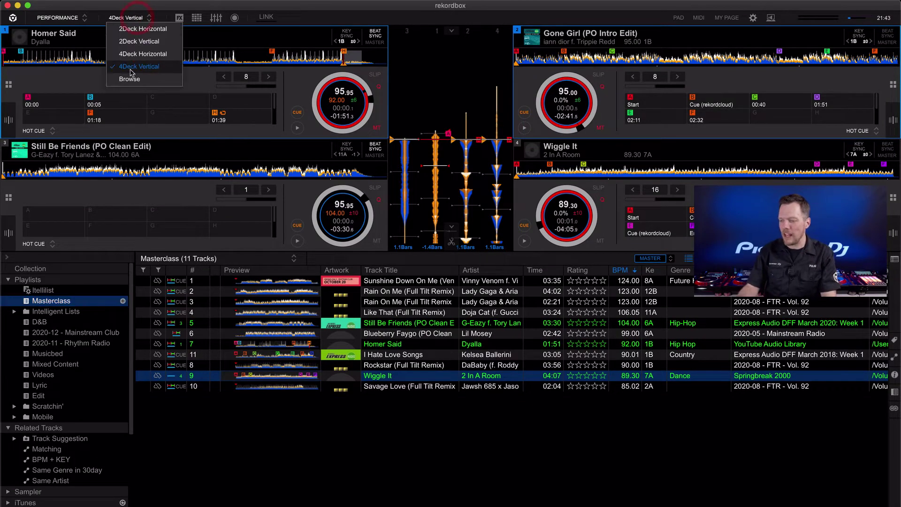
left_click(130, 79)
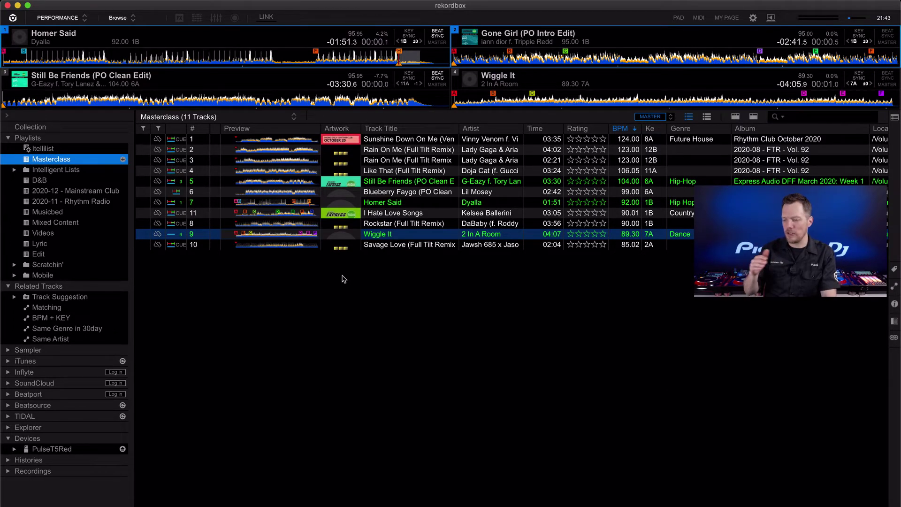
Return the layout to 2Deck Horizontal and hide the pads and platters.
left_click(128, 18)
left_click(131, 29)
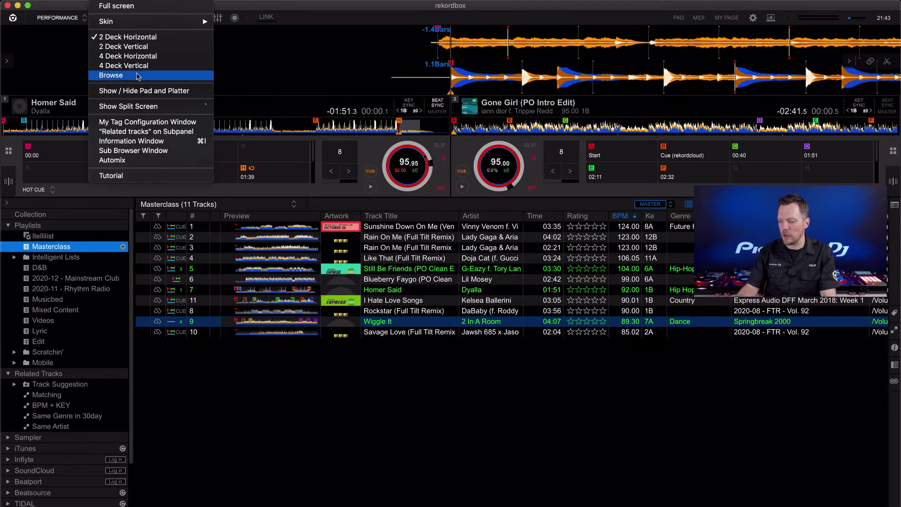
left_click(134, 91)
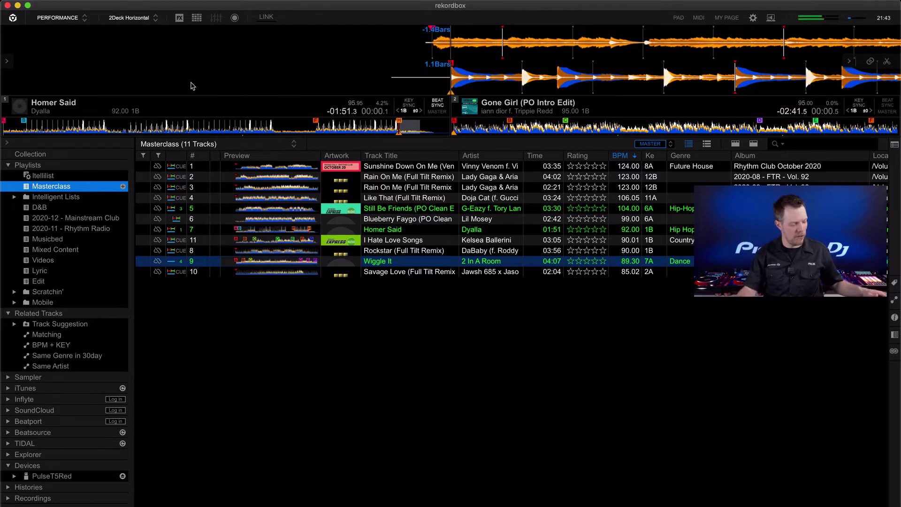
Jump to about a quarter of the way into Homer Said on deck 1 and show the pads and platters again.
left_click(99, 126)
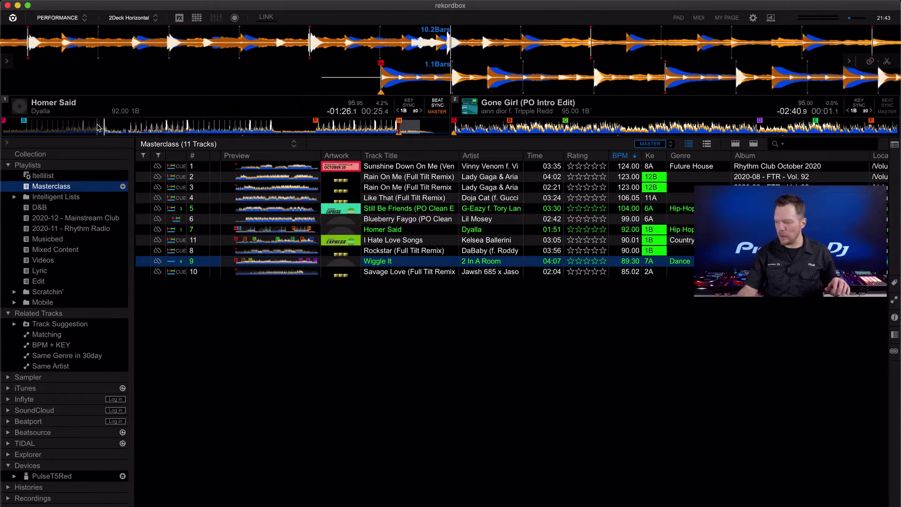
left_click(118, 18)
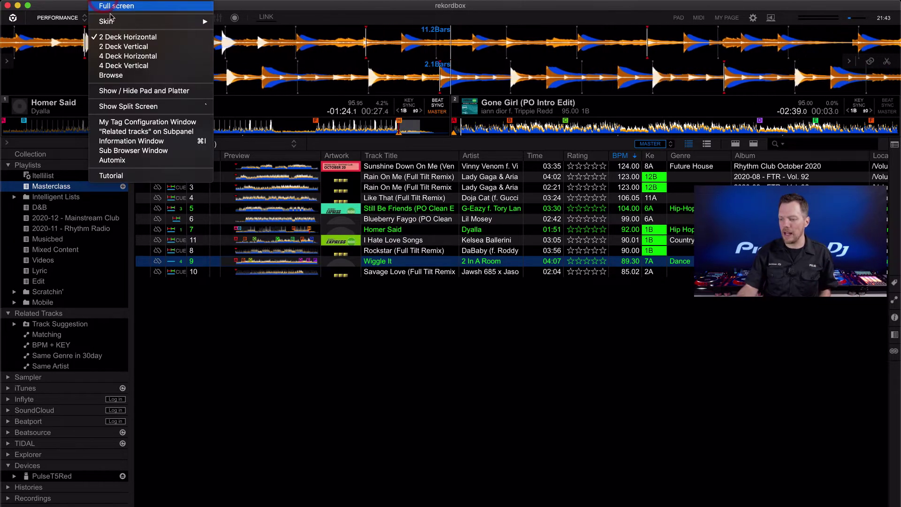
left_click(120, 91)
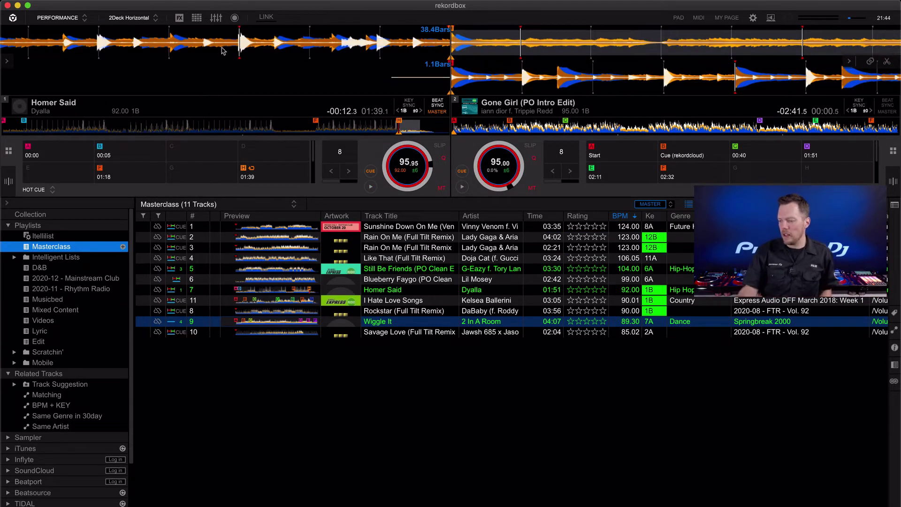
Switch the interface skin to Light and back to Dark.
left_click(105, 1)
mouse_move(109, 23)
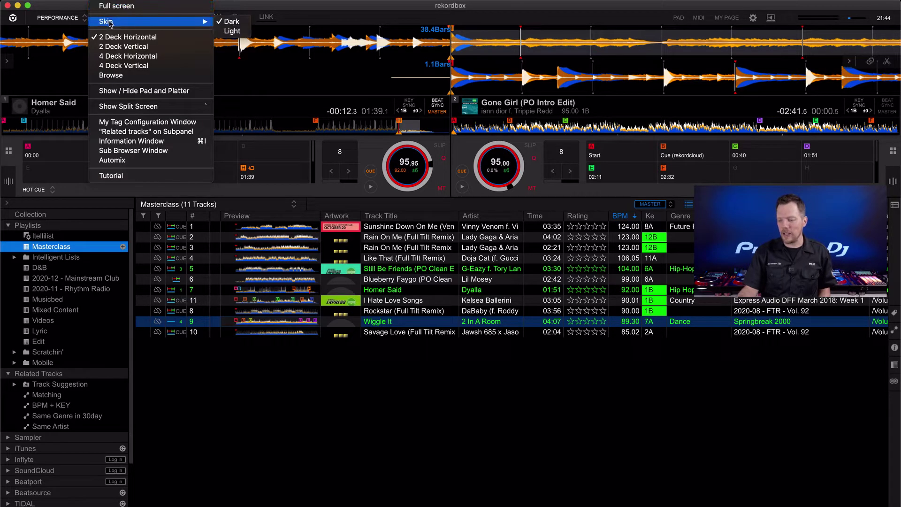
left_click(232, 31)
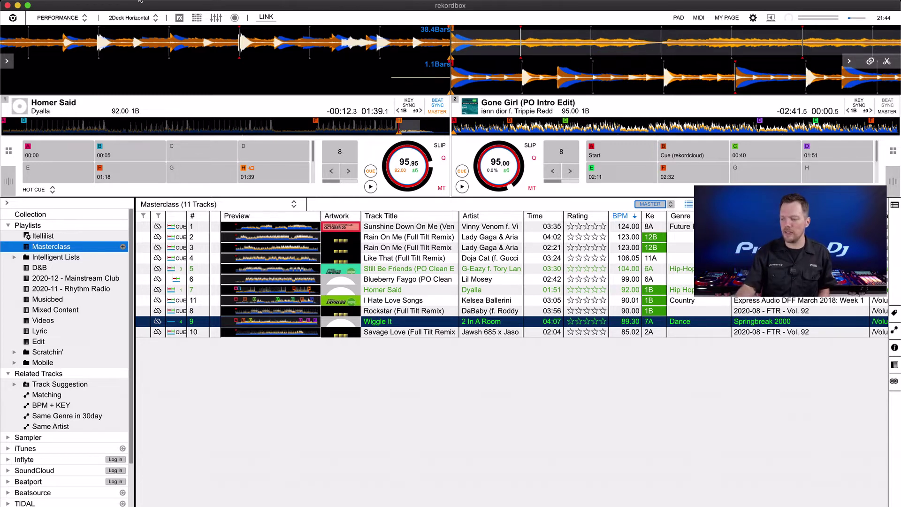
left_click(108, 1)
mouse_move(154, 23)
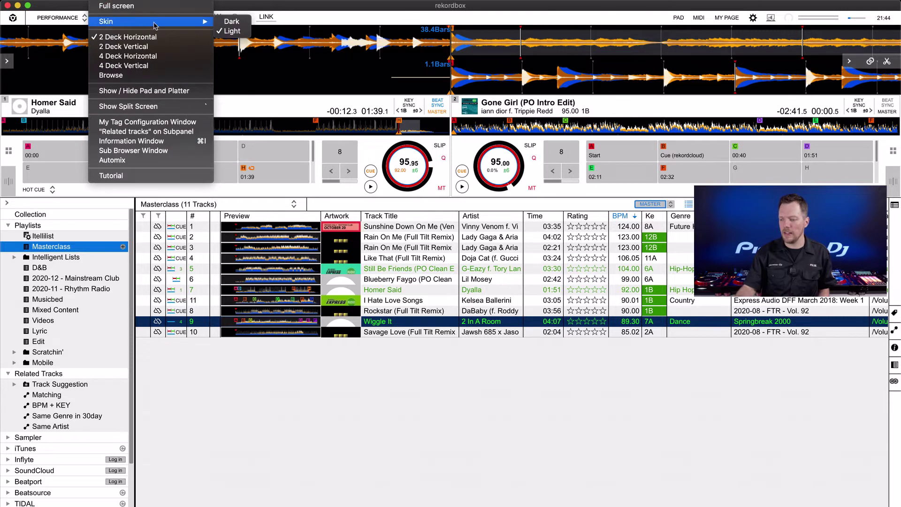
left_click(231, 22)
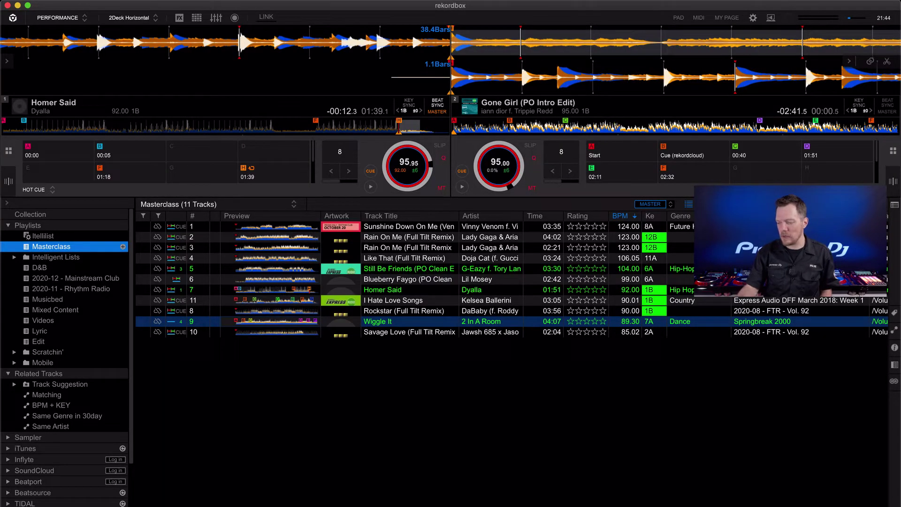
Collapse Related Tracks in the browser tree and expand the TIDAL and Beatsource streaming sources.
left_click(12, 374)
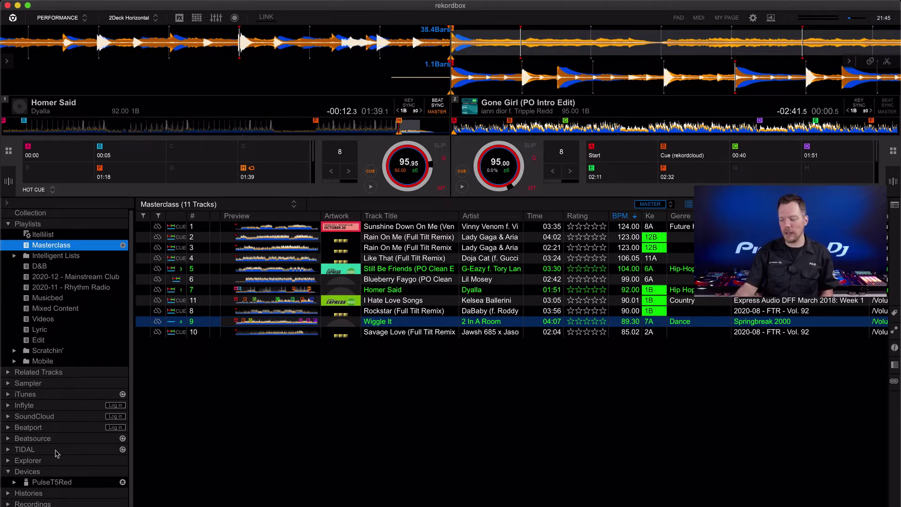
left_click(8, 450)
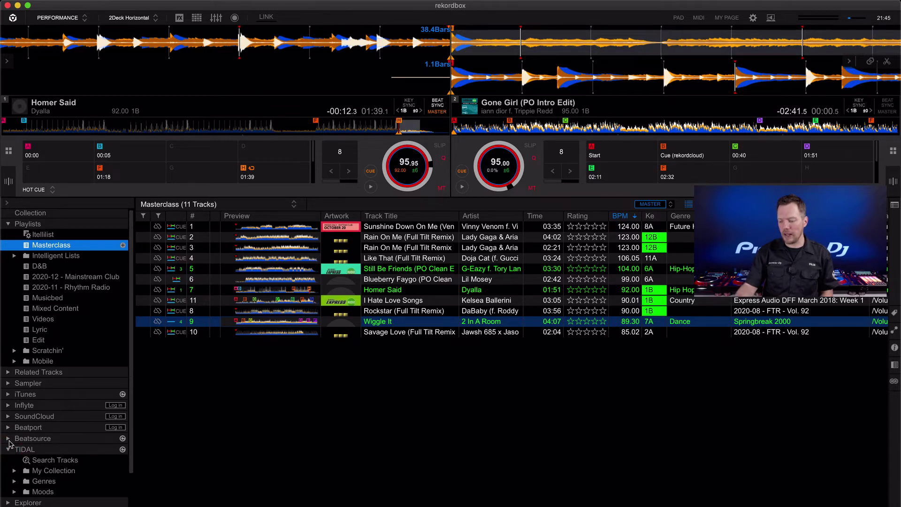
left_click(8, 439)
scroll(51, 435, "down", 3)
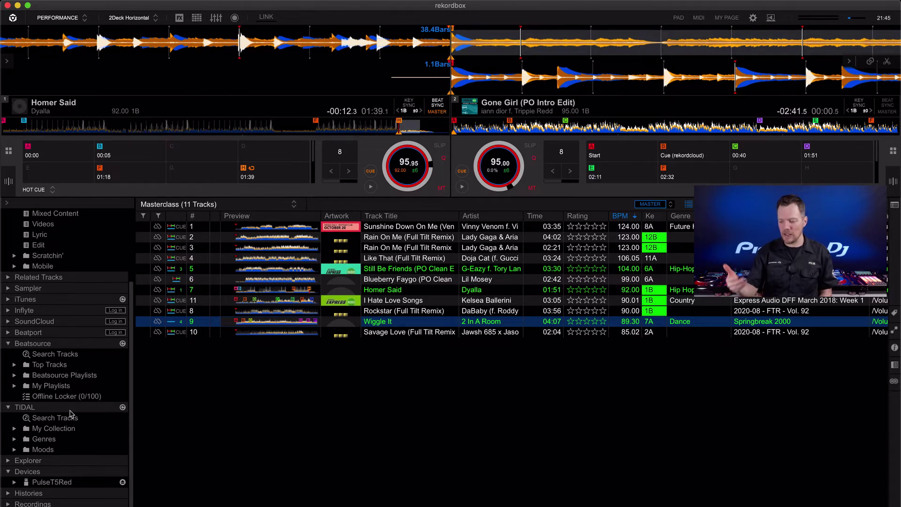
Open the Mixed Content playlist and load the Beatsource track Secrets onto deck 1.
scroll(70, 323, "up", 3)
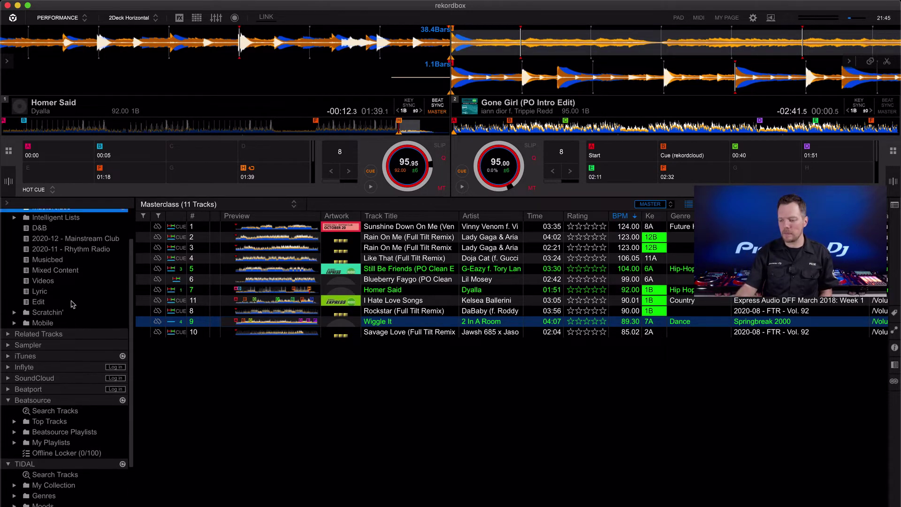
left_click(69, 271)
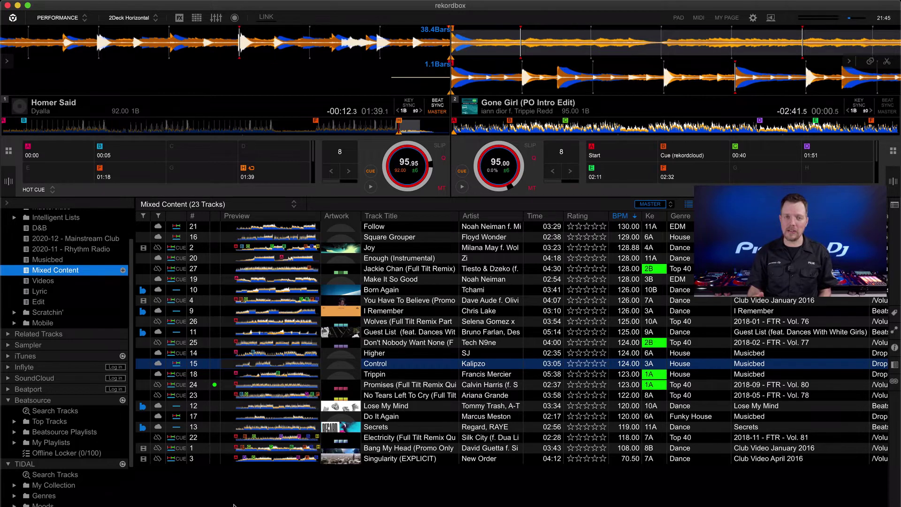
left_click(146, 428)
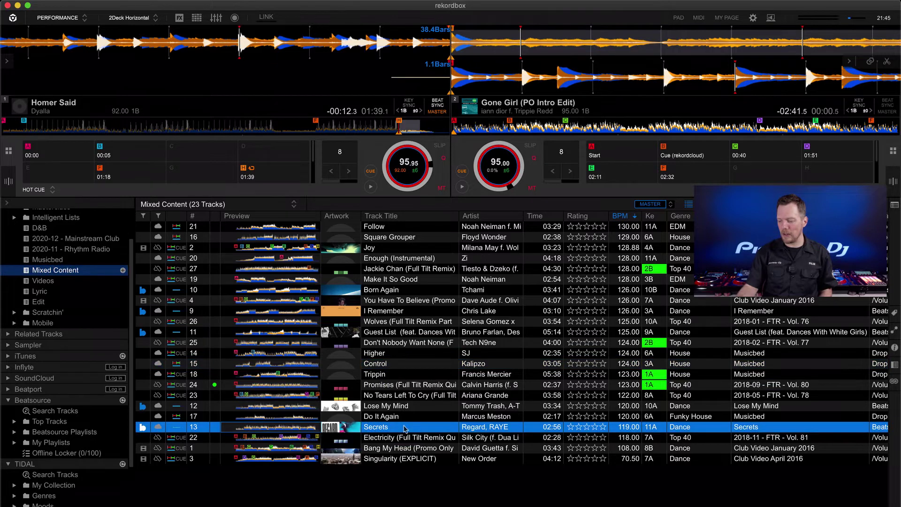
left_click_drag(390, 427, 282, 161)
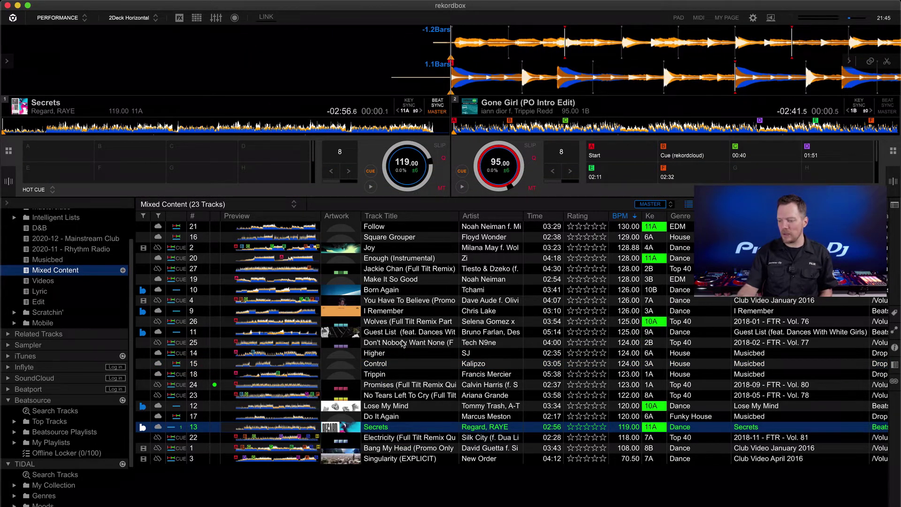
Set hot cue A at the start of Secrets on deck 1 and hot cue G at about 01:09.
left_click(55, 142)
left_click(178, 128)
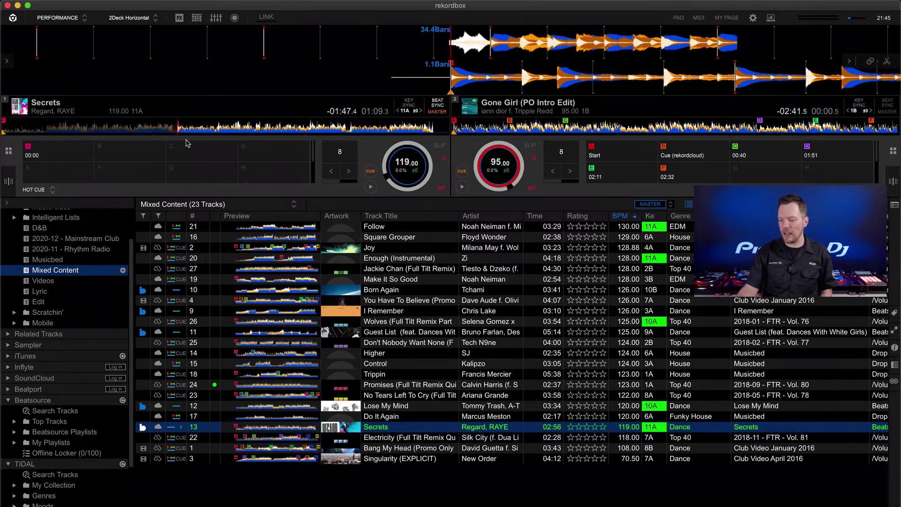
left_click(209, 177)
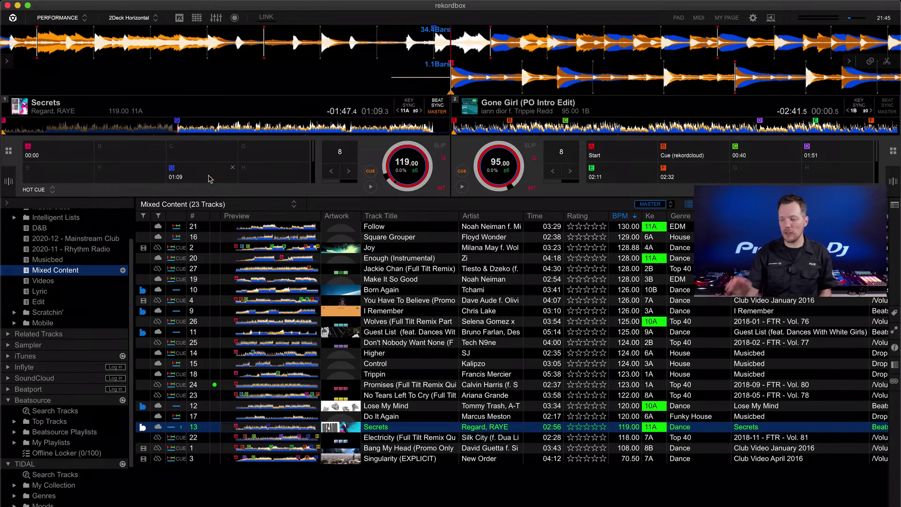
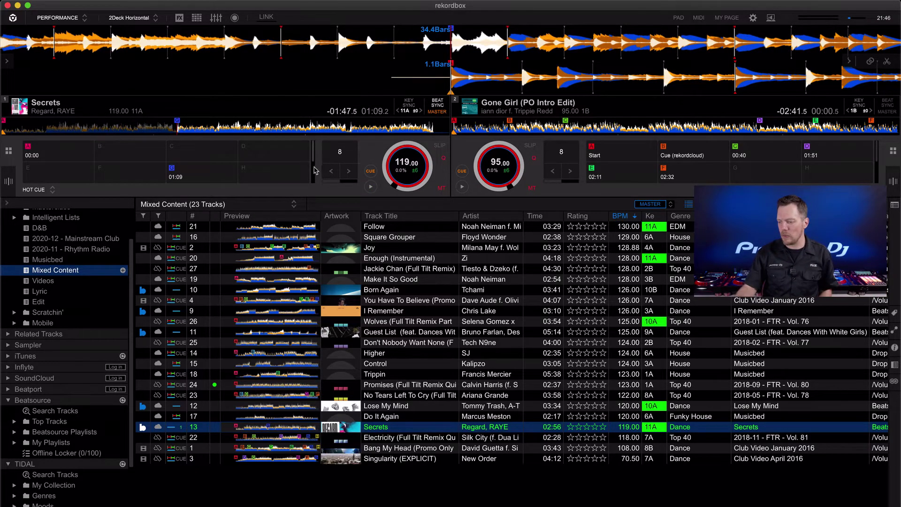
Look over deck 1's hot cue pads, and switch them to Pad FX mode.
left_click(313, 174)
left_click_drag(314, 171, 312, 135)
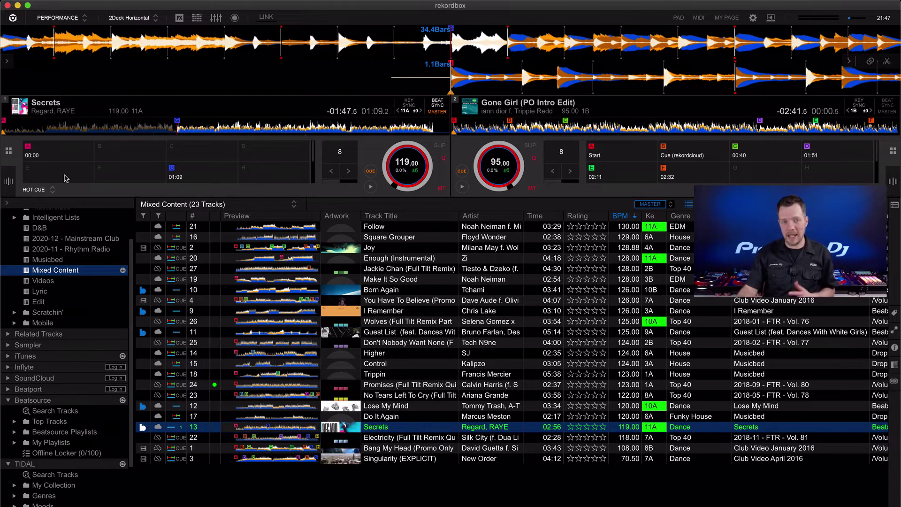
left_click(34, 189)
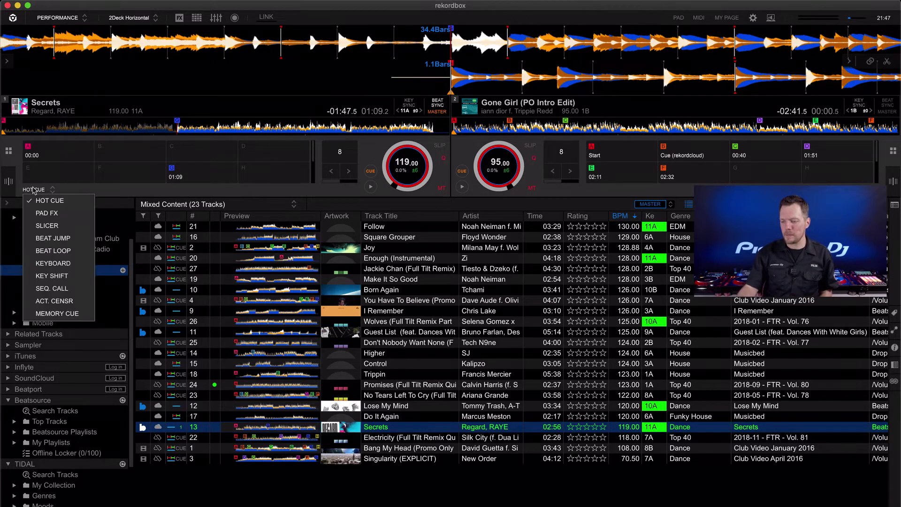
left_click(47, 212)
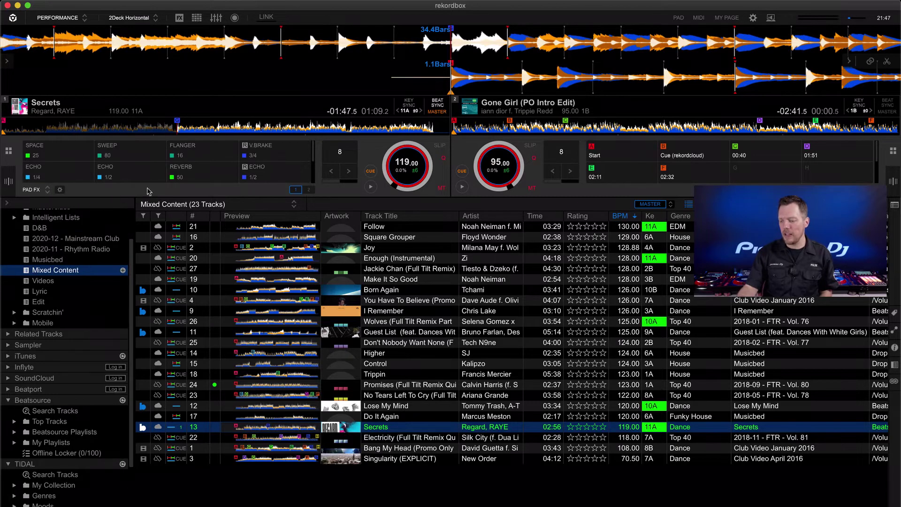
left_click(314, 171)
scroll(314, 170, "up", 3)
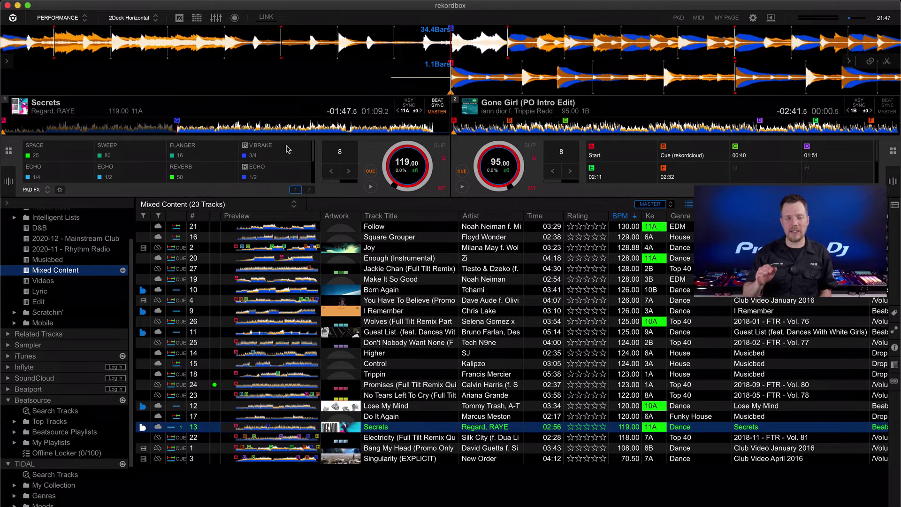
Open deck 1's Pad FX settings and examine the Sound Color FX choices for the V.BRAKE pad.
left_click(59, 190)
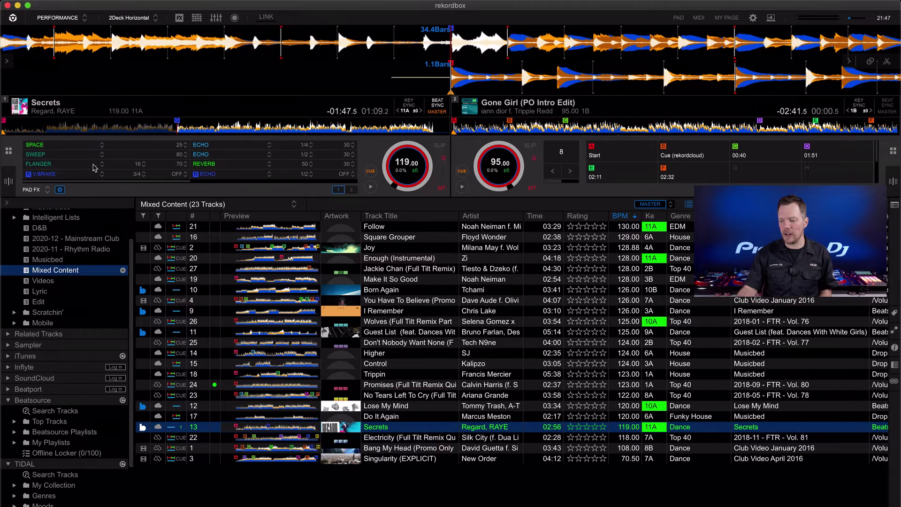
left_click(99, 167)
mouse_move(90, 189)
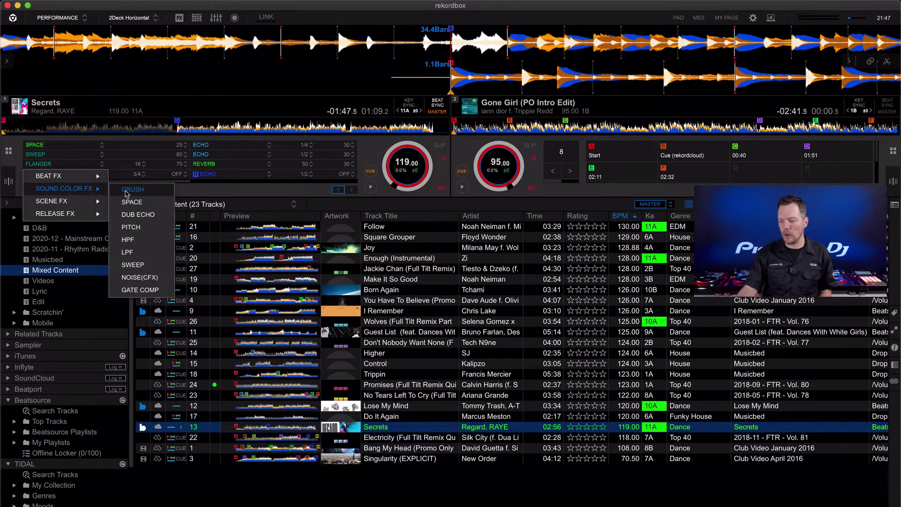
left_click(188, 187)
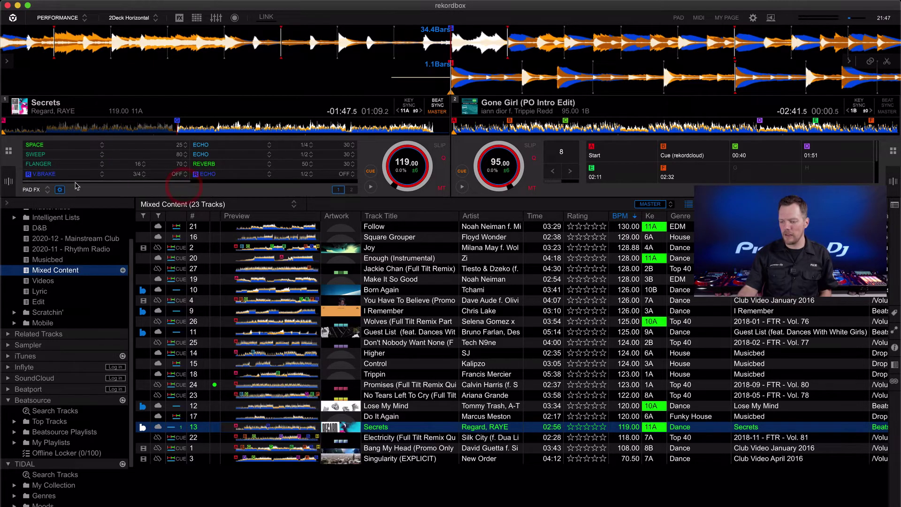
Switch deck 1's pads to Slicer mode and start playing Secrets.
left_click(48, 190)
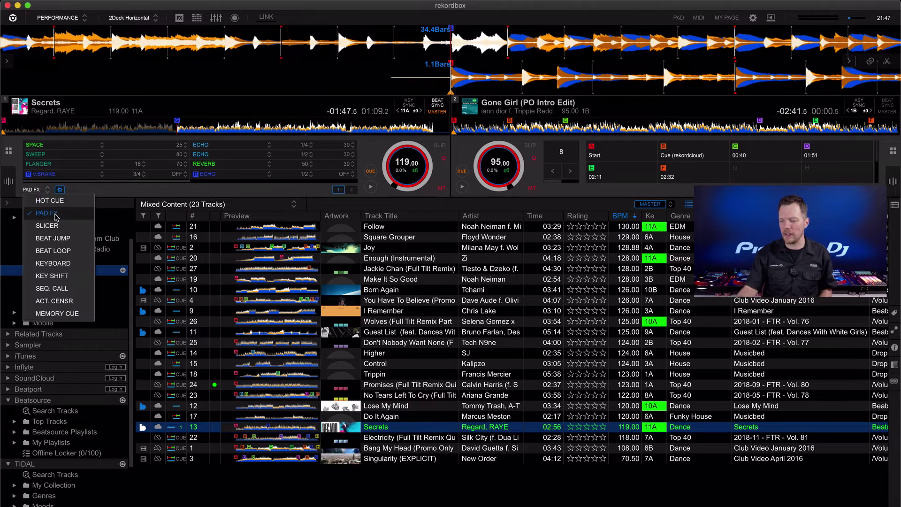
left_click(54, 226)
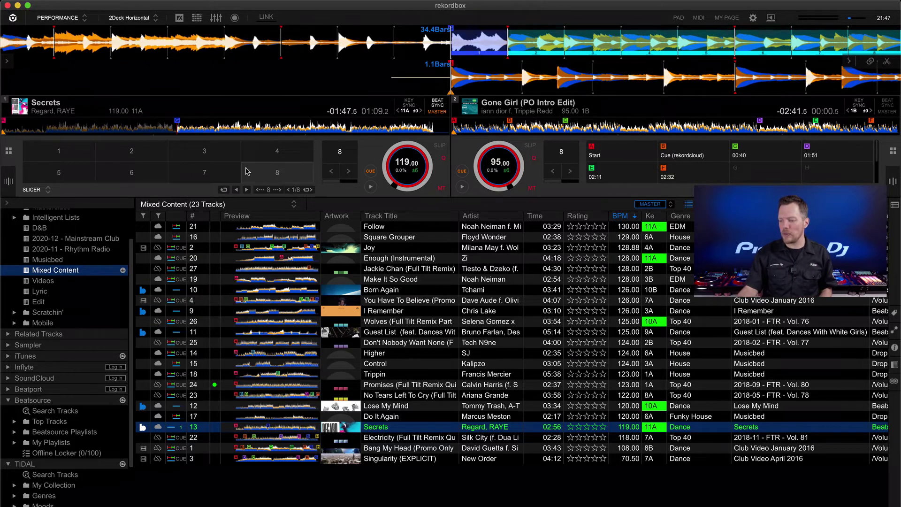
key("space")
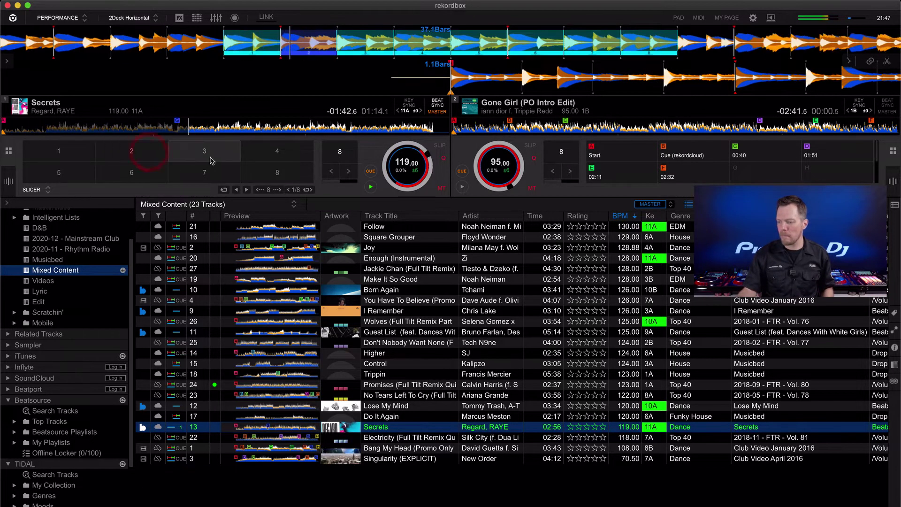
Set the slicer's roll length to 1/4, trigger several slices, and return deck 1 to its cue point.
left_click(308, 190)
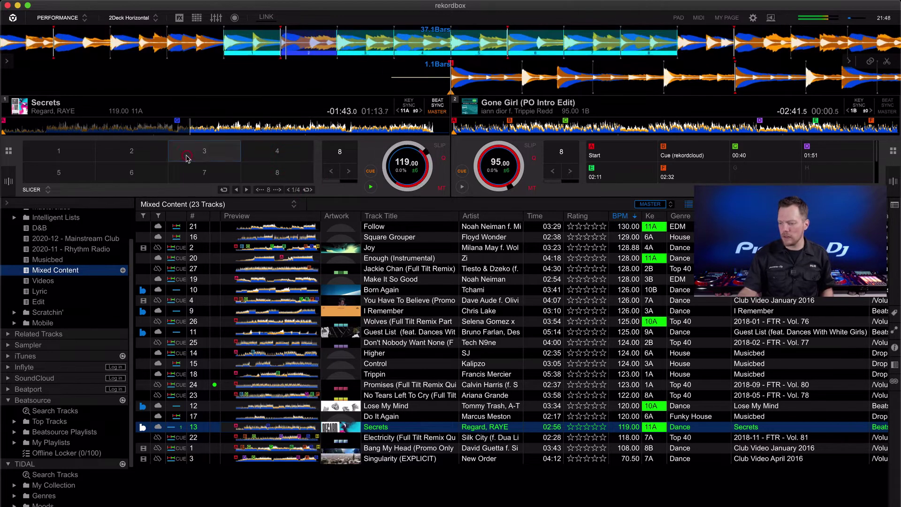
left_click(135, 173)
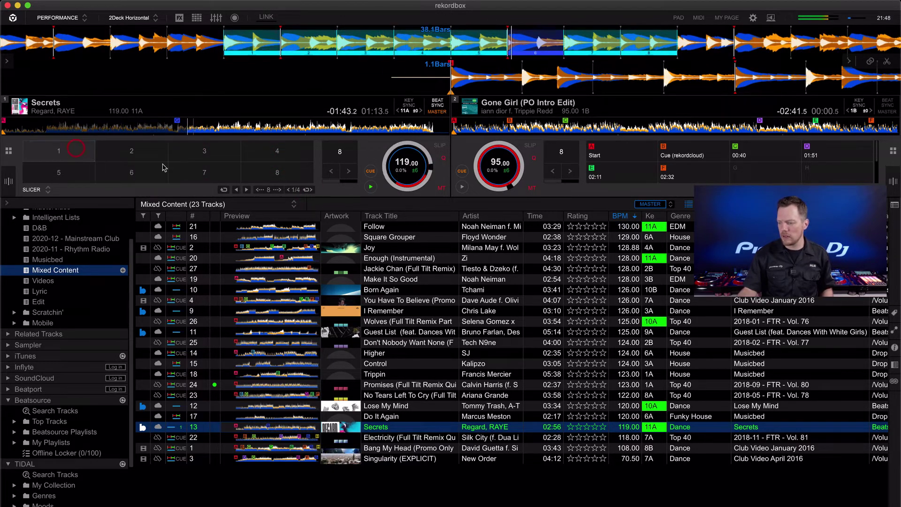
left_click(214, 177)
left_click(213, 177)
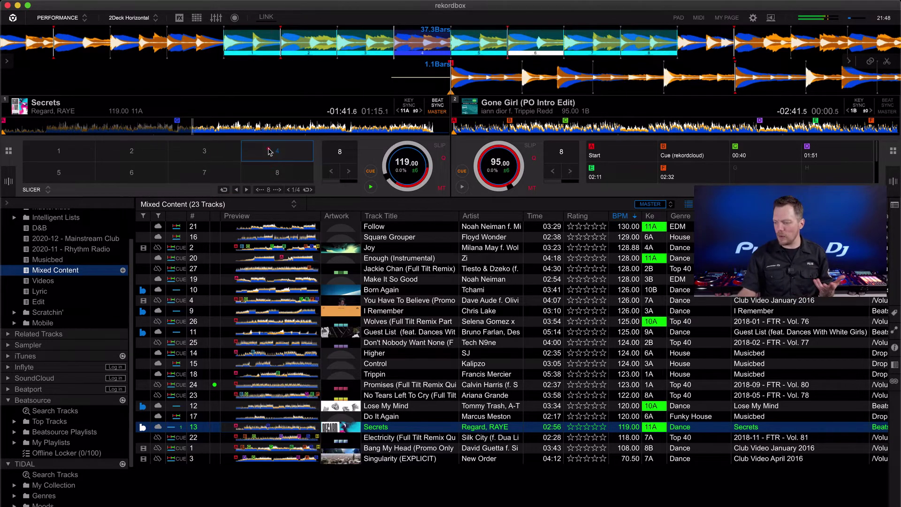
left_click(371, 173)
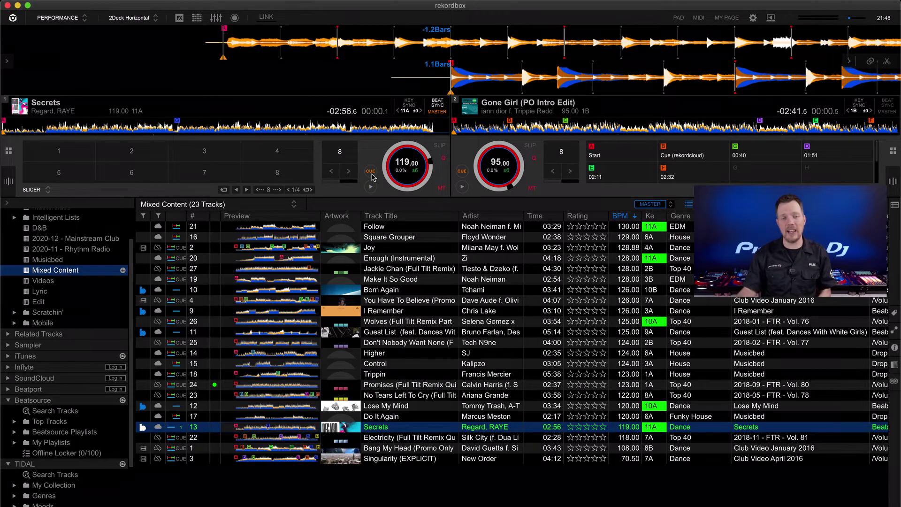
Switch deck 1 to Beat Jump, jump during playback using the 1 to 8 beat range, and return to the cue point.
left_click(40, 190)
left_click(49, 239)
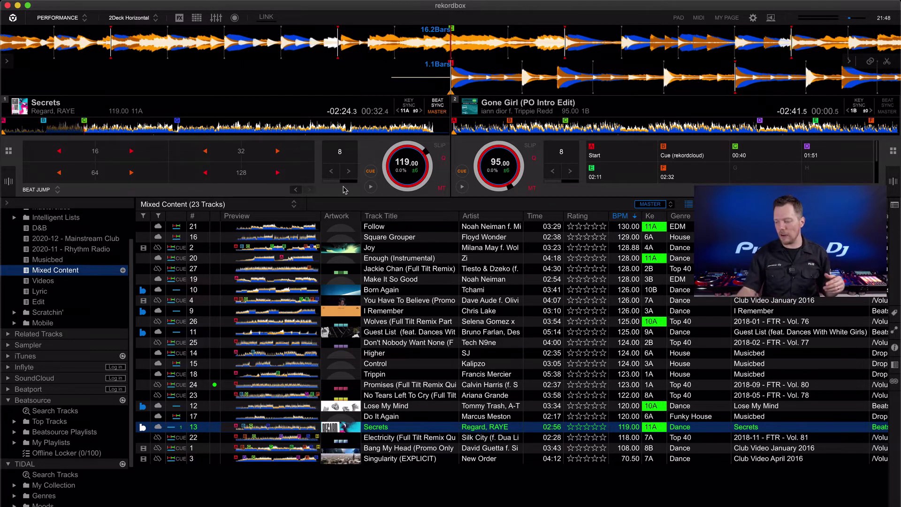
left_click(370, 186)
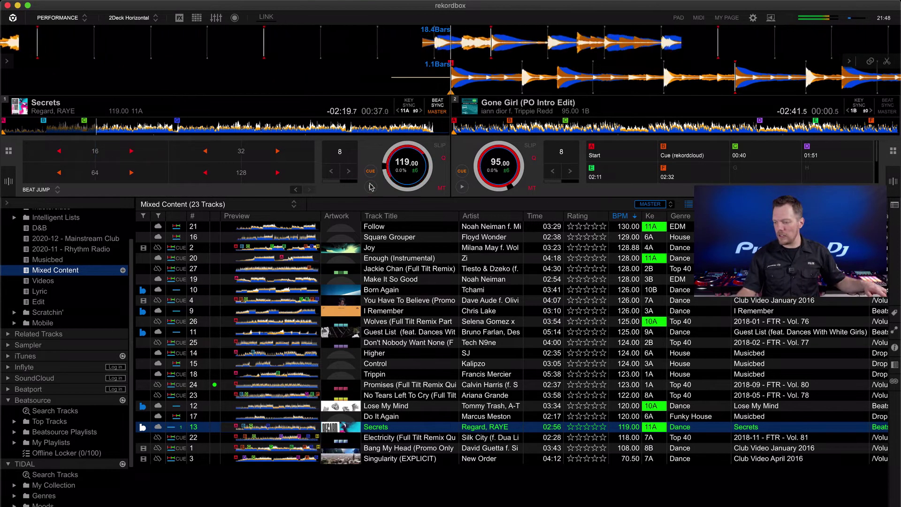
left_click(296, 190)
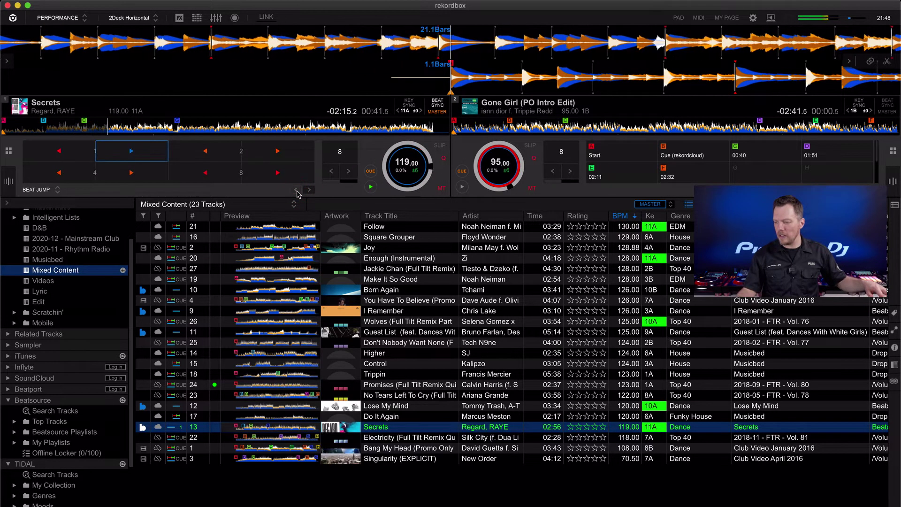
left_click(370, 171)
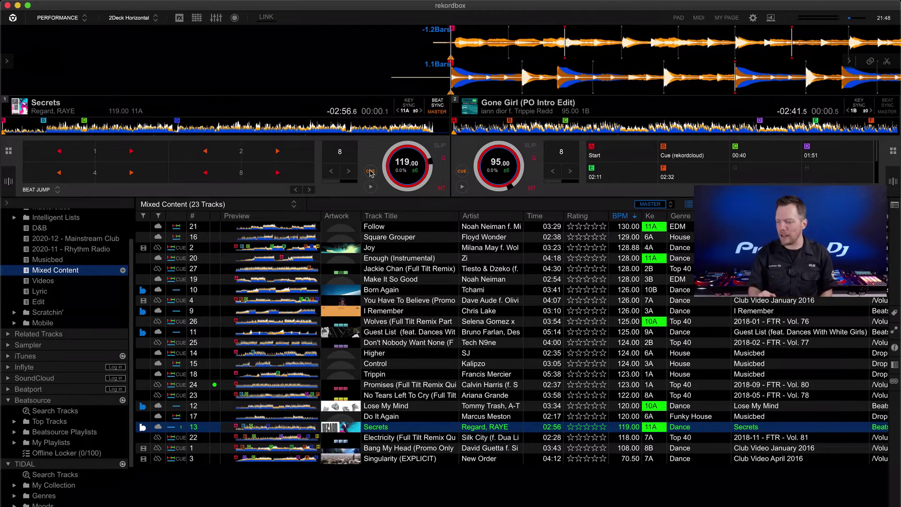
Switch deck 1's pads to Beat Loop and set a 64-beat loop at the start of Secrets.
left_click(52, 191)
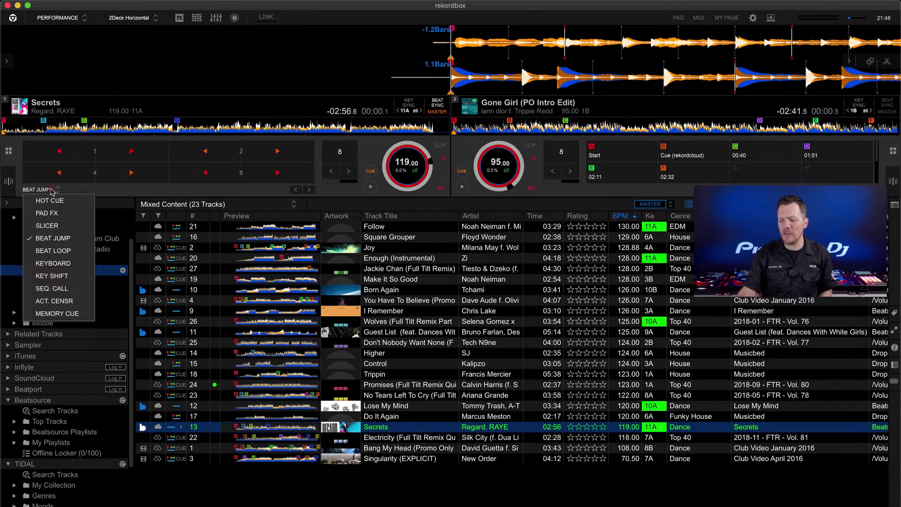
left_click(62, 252)
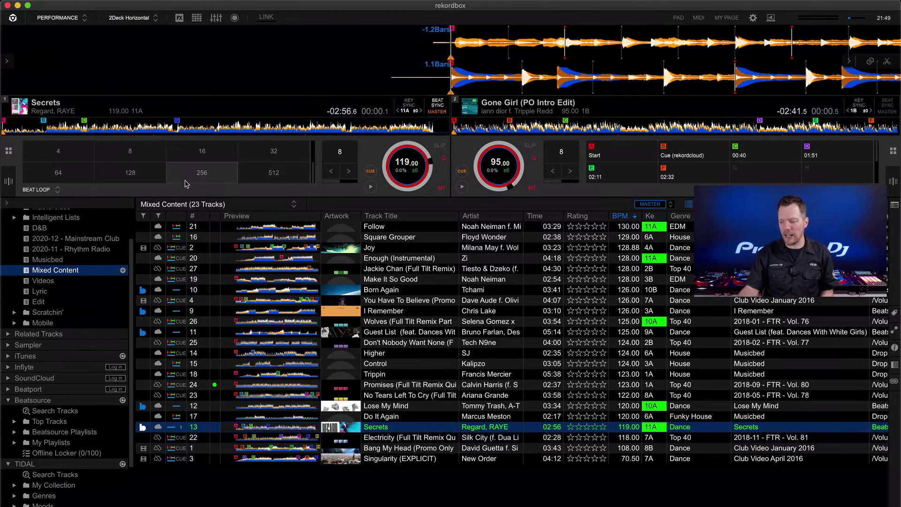
left_click(89, 182)
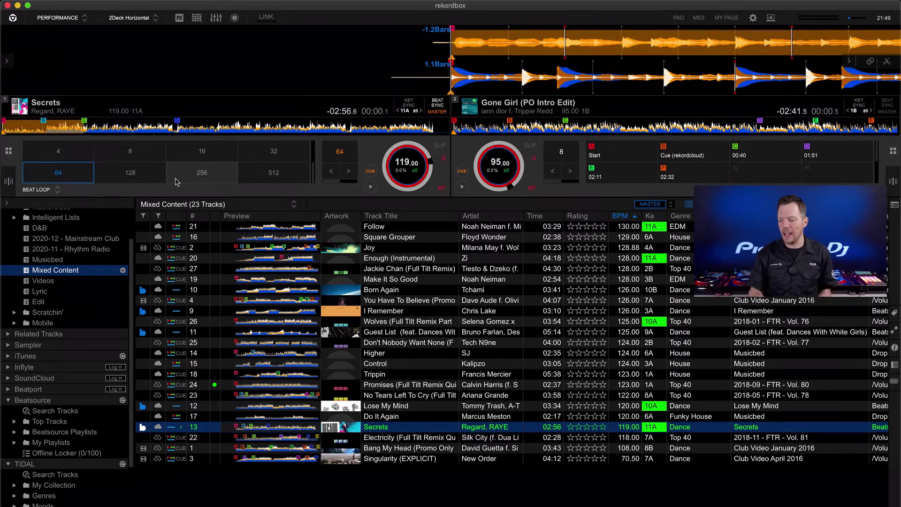
Switch deck 1's pads to Keyboard mode and load the sample dj 1 from the Samples playlist in the Scratchin' folder.
left_click(36, 189)
left_click(53, 263)
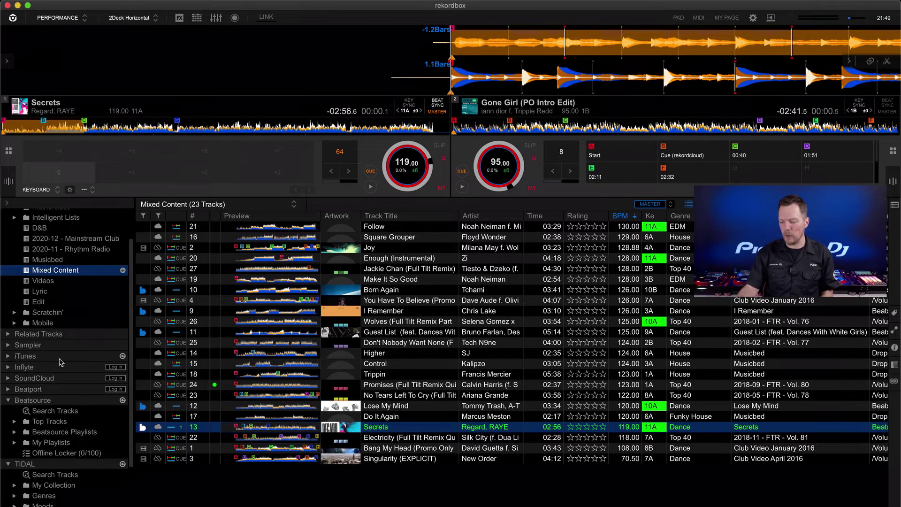
left_click(15, 312)
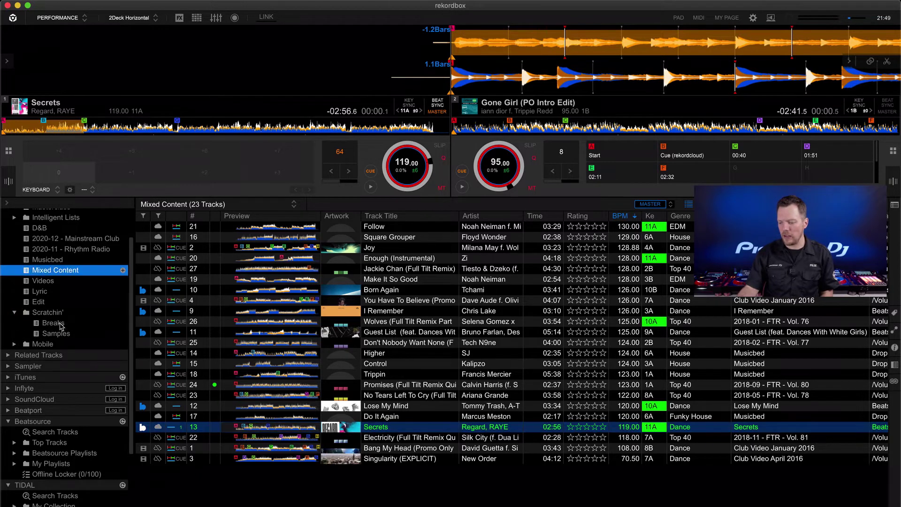
left_click(55, 333)
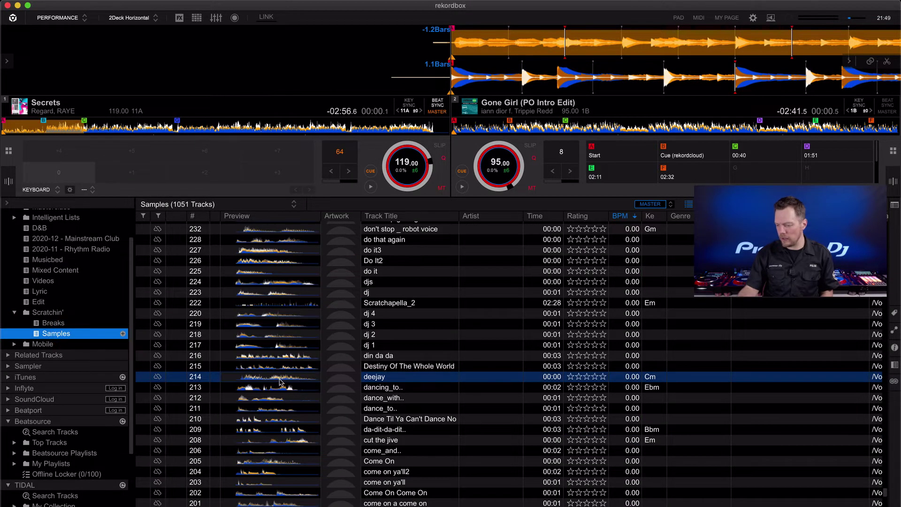
left_click_drag(376, 350, 243, 125)
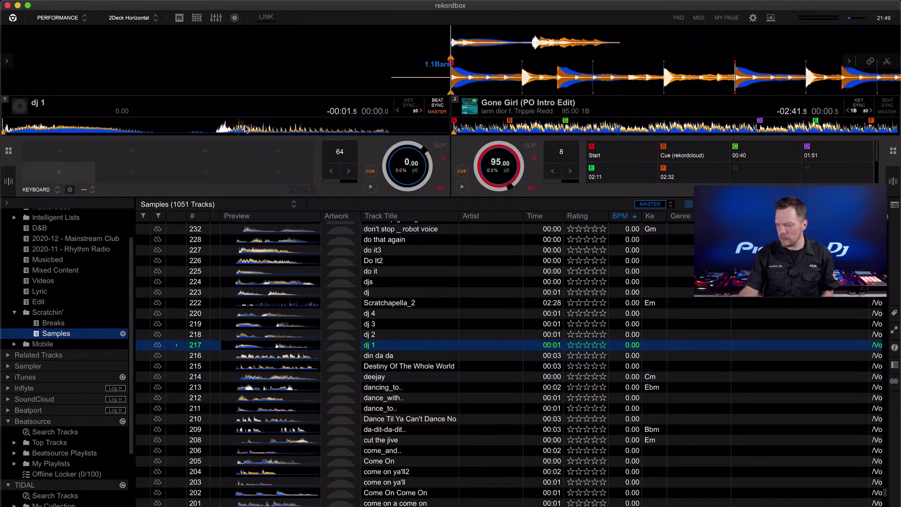
Set hot cue A at the start of dj 1 and return deck 1's pads to Keyboard mode.
left_click(70, 189)
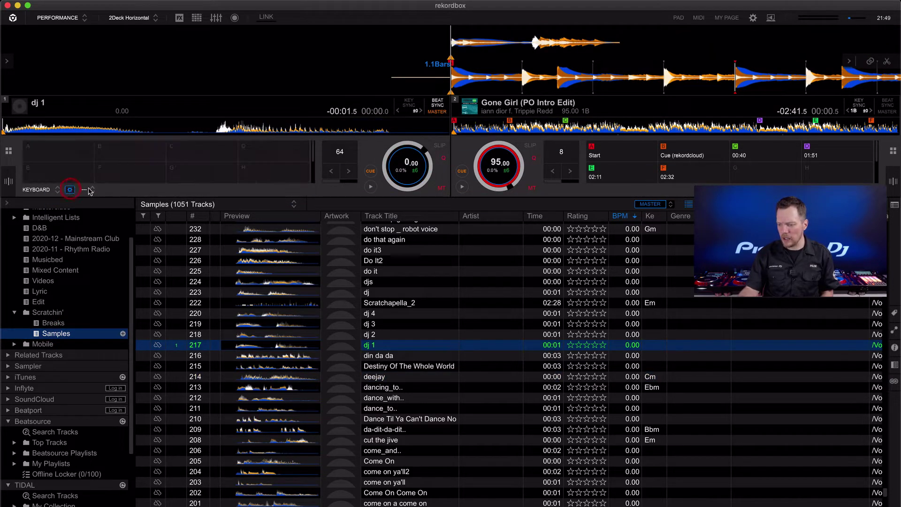
left_click(68, 190)
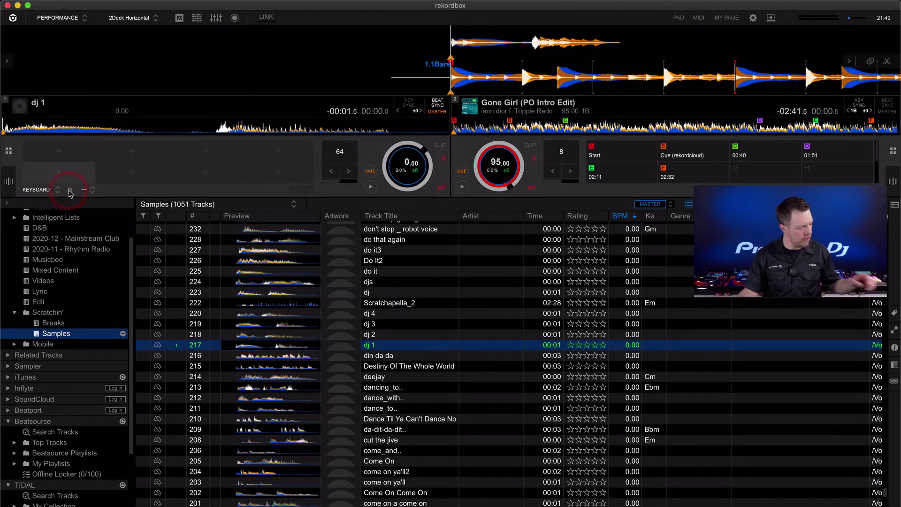
left_click(52, 189)
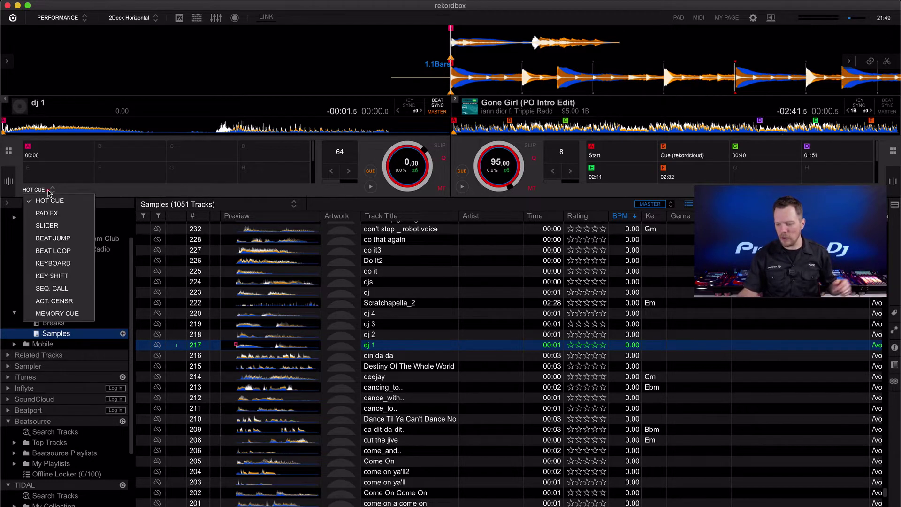
left_click(66, 263)
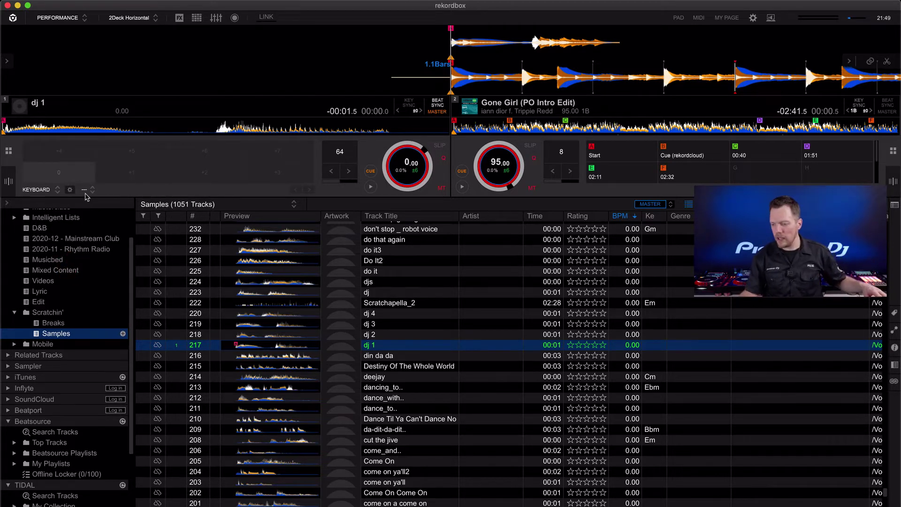
Assign hot cue A to the keyboard pads, play it at different semitones, and shift the pads to the +8 to +12 range.
left_click(86, 190)
left_click(97, 212)
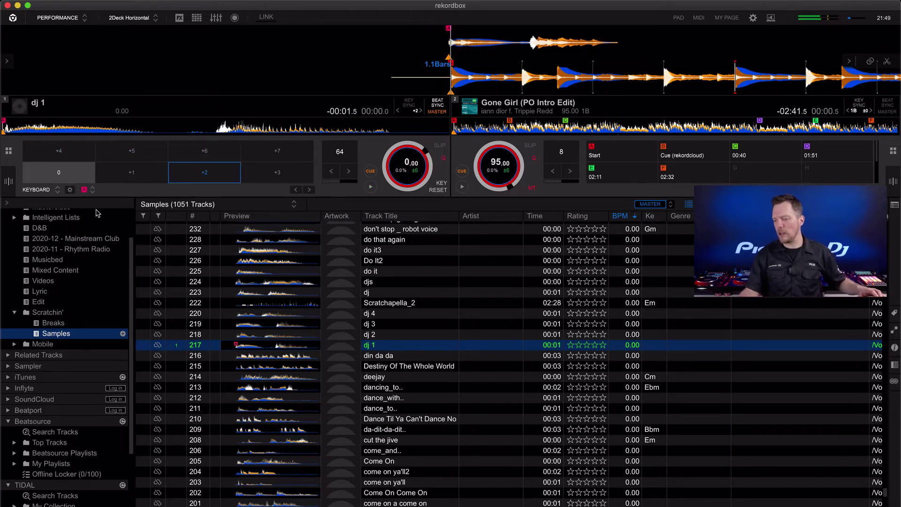
left_click(296, 190)
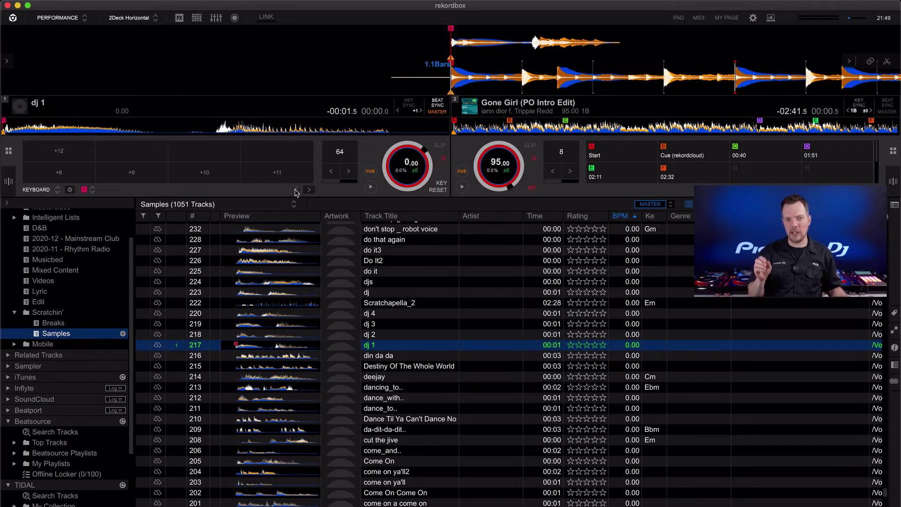
Switch deck 1's pads to Key Shift and load Homer Said from the Masterclass playlist.
left_click(47, 189)
left_click(64, 275)
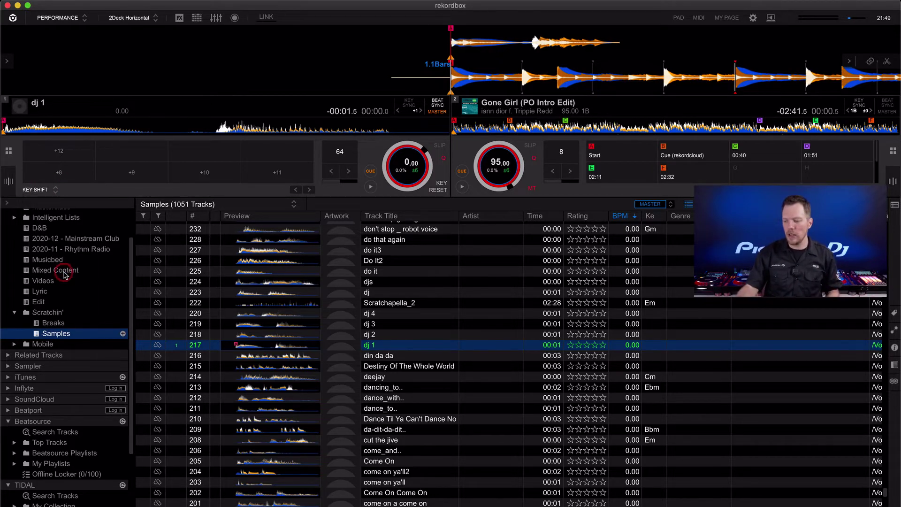
scroll(51, 246, "up", 3)
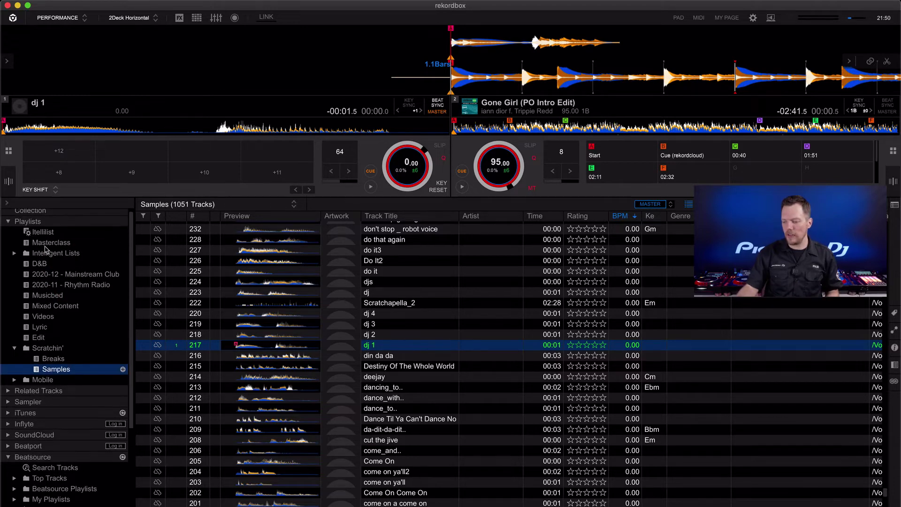
left_click(51, 246)
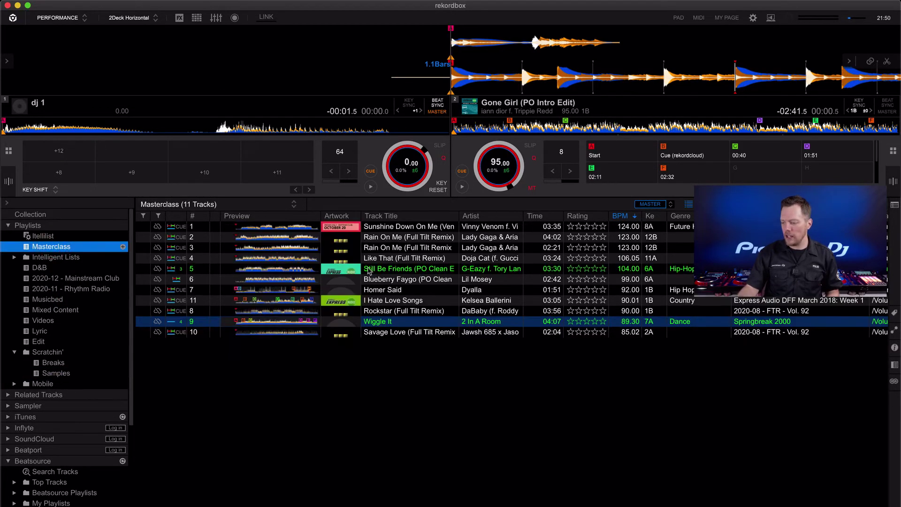
left_click(381, 291)
left_click_drag(376, 286, 368, 165)
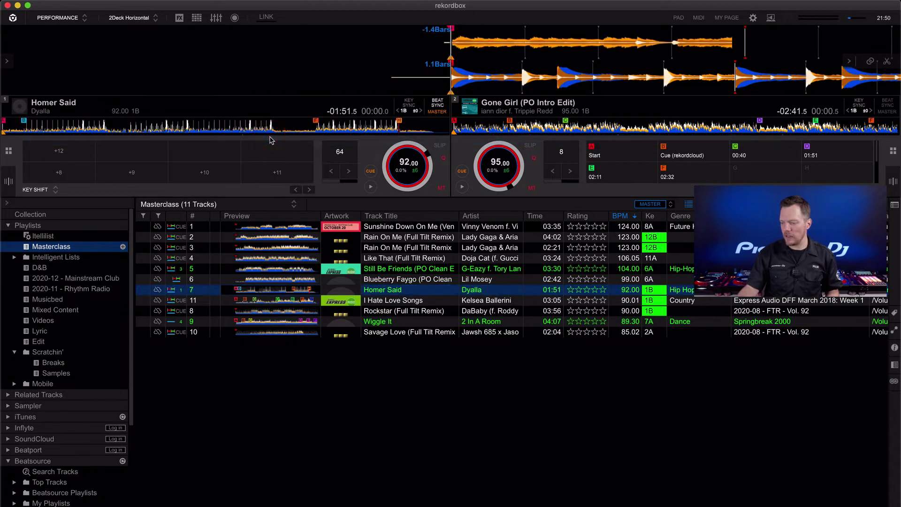
Move the Key Shift pads to the 0 to +7 range, play Homer Said in shifted keys, and return it to its cue point.
left_click(310, 190)
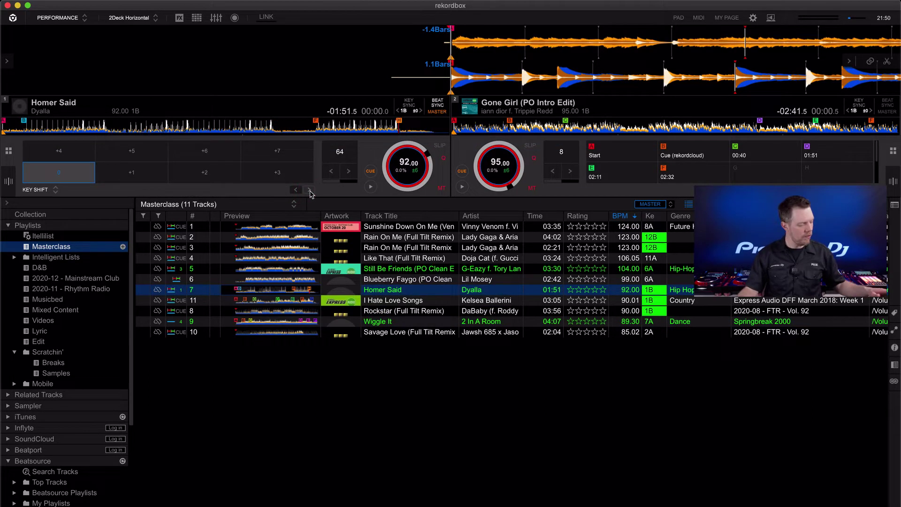
key("z")
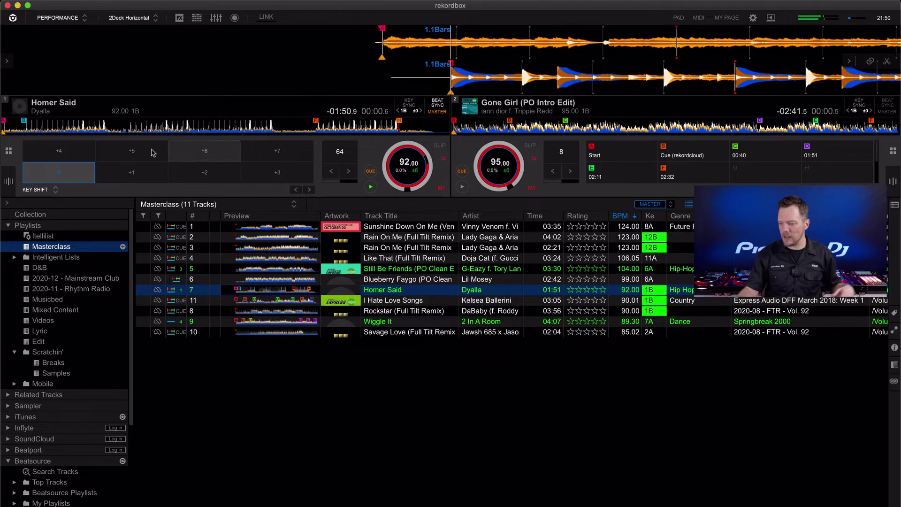
left_click(270, 170)
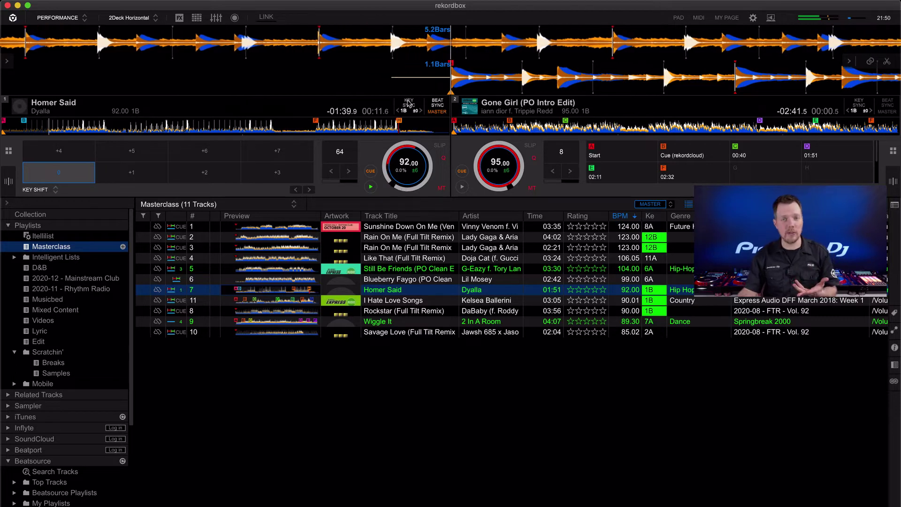
left_click(370, 171)
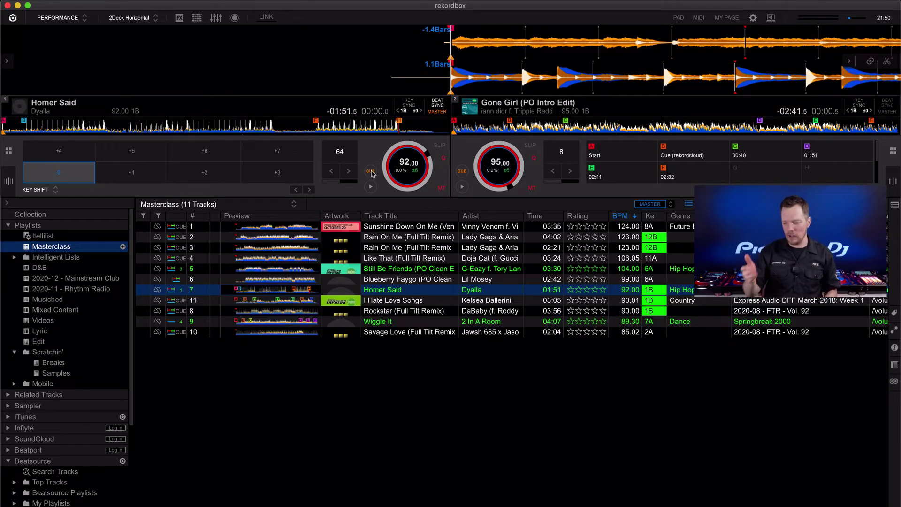
Look at deck 1's pads in SEQ. CALL mode and in ACT. CENSR mode.
left_click(46, 190)
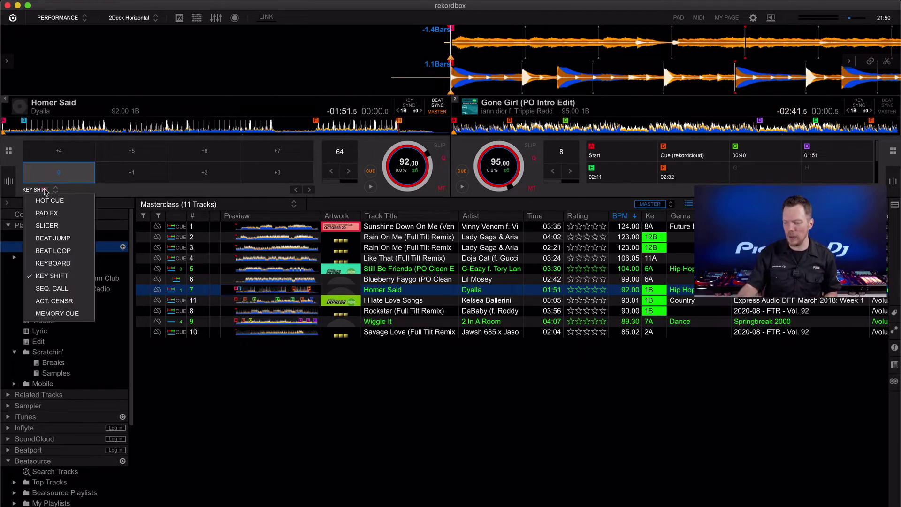
left_click(53, 288)
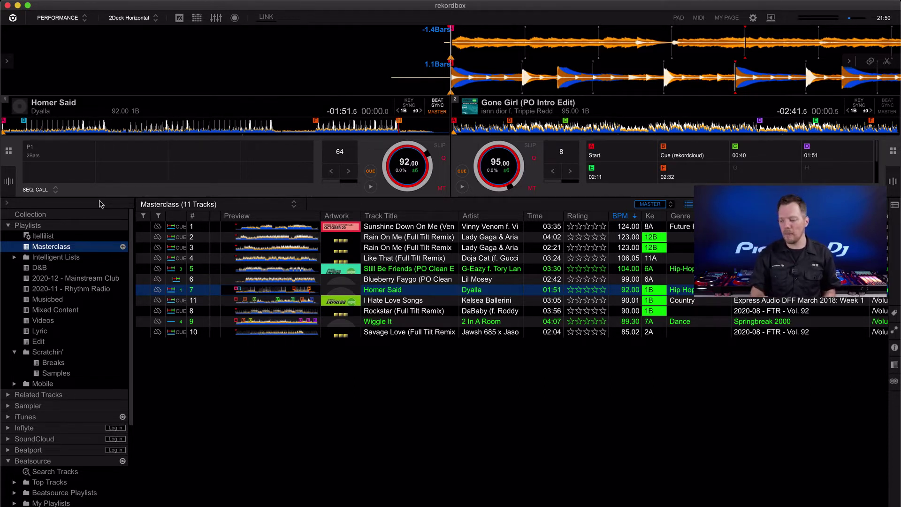
left_click(55, 189)
left_click(62, 307)
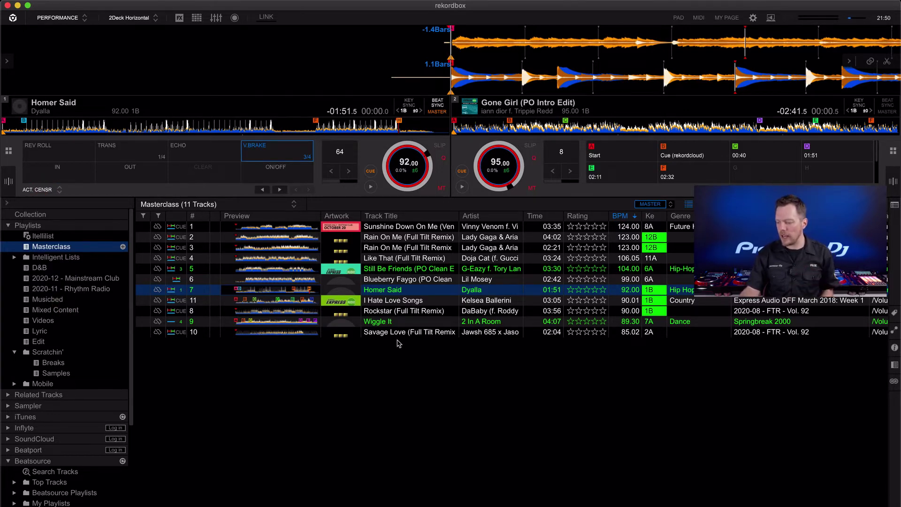
Load Wiggle It on deck 1, play it from hot cue C, and cue the waveform to about 00:48.0.
left_click(387, 323)
left_click_drag(339, 246, 302, 155)
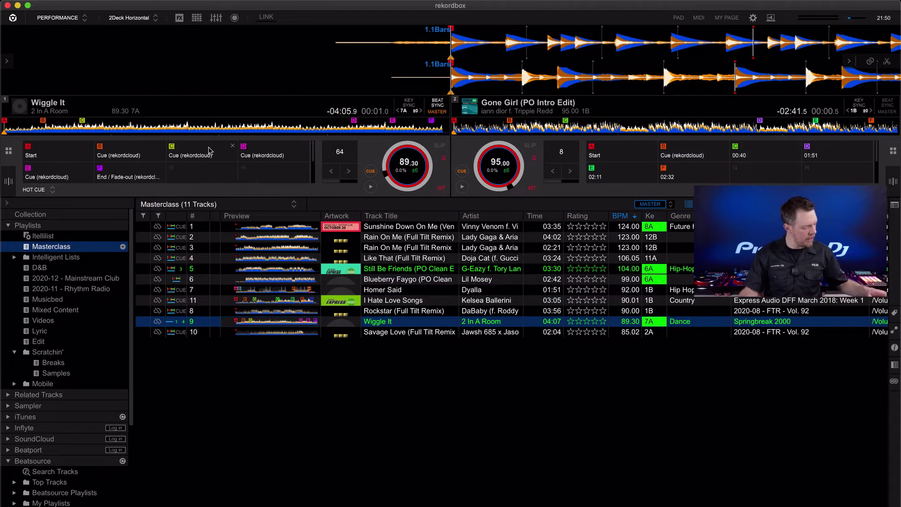
left_click(209, 150)
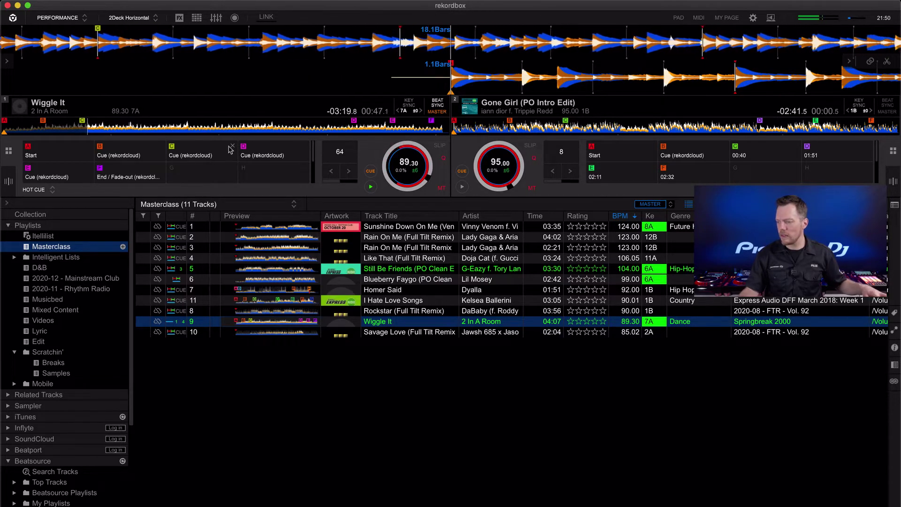
left_click(371, 171)
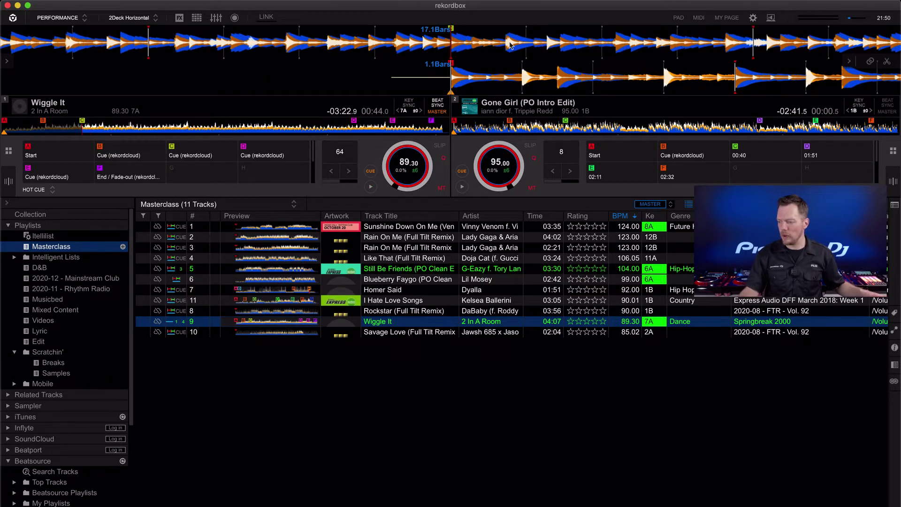
left_click_drag(594, 58, 253, 58)
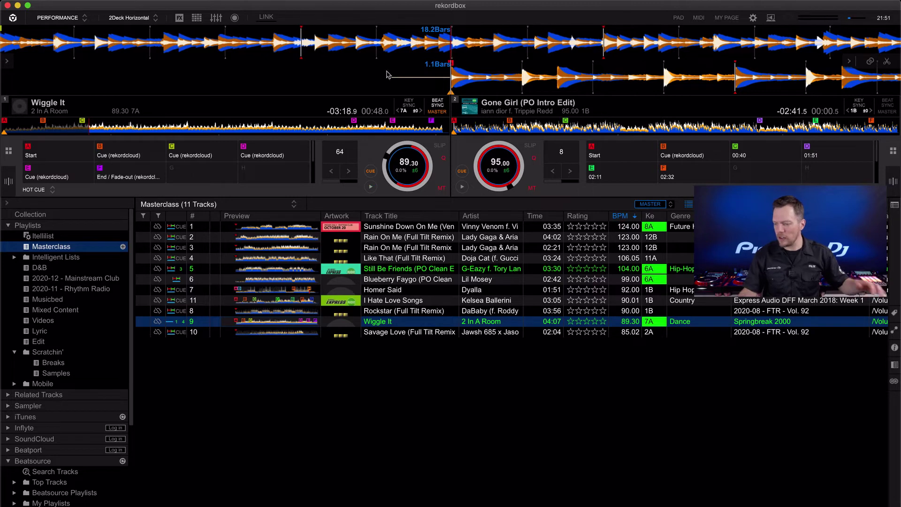
Switch deck 1's pads to ACT. CENSR and mark the censor section's in and out points from about 00:48.0.
left_click(36, 189)
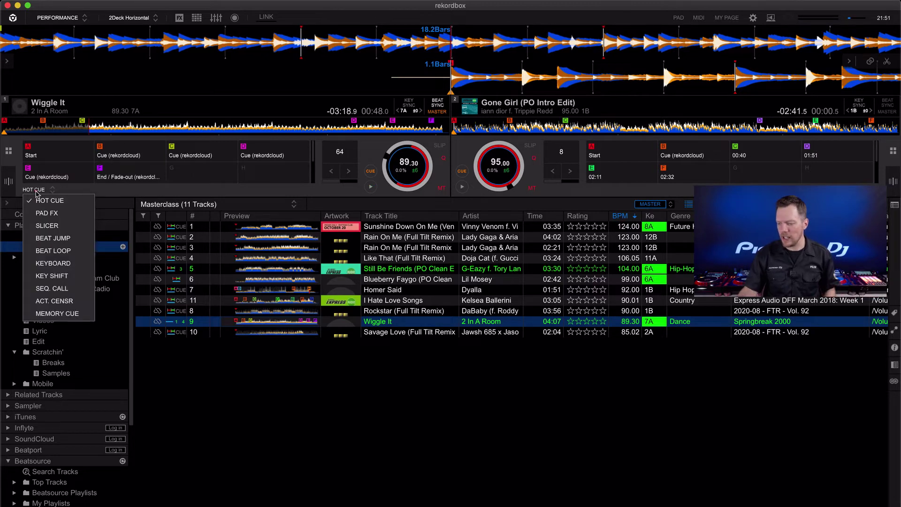
left_click(55, 301)
left_click_drag(513, 51, 468, 52)
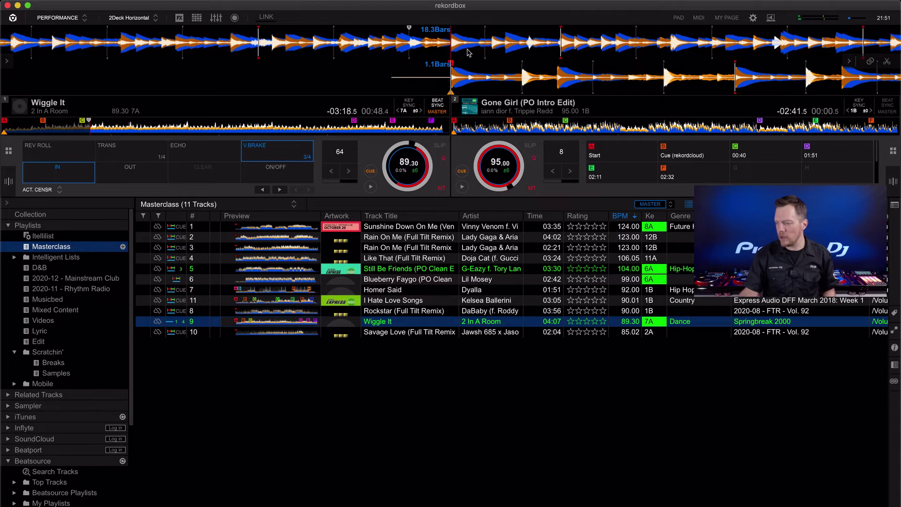
left_click(154, 175)
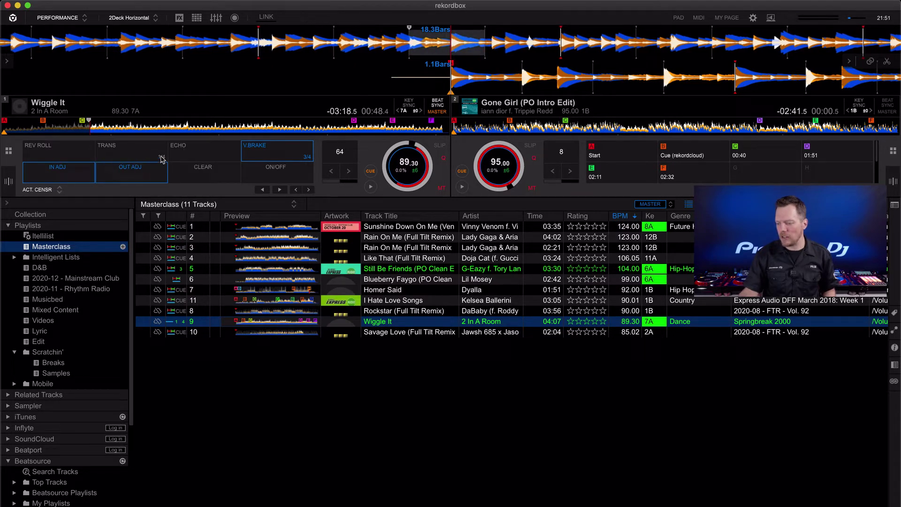
Set the censor section's effect to REV ROLL and turn Active Censor on.
left_click(56, 151)
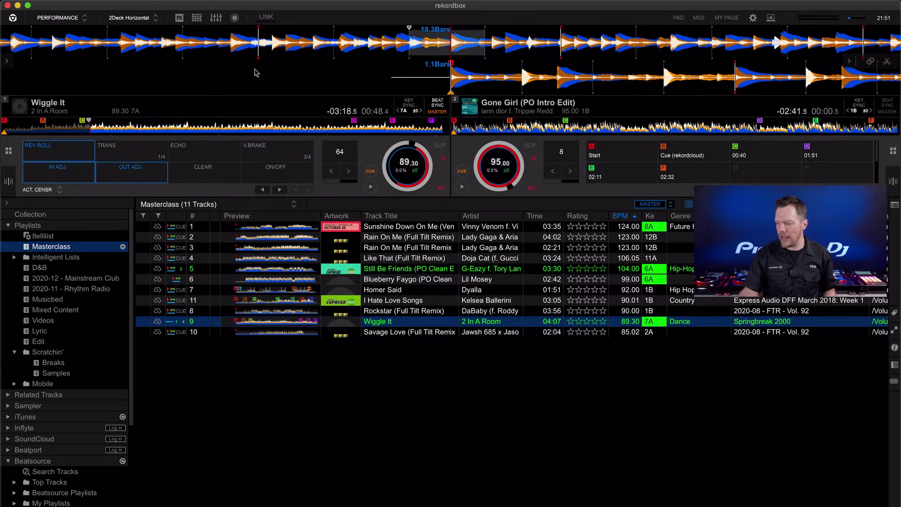
left_click_drag(265, 58, 352, 69)
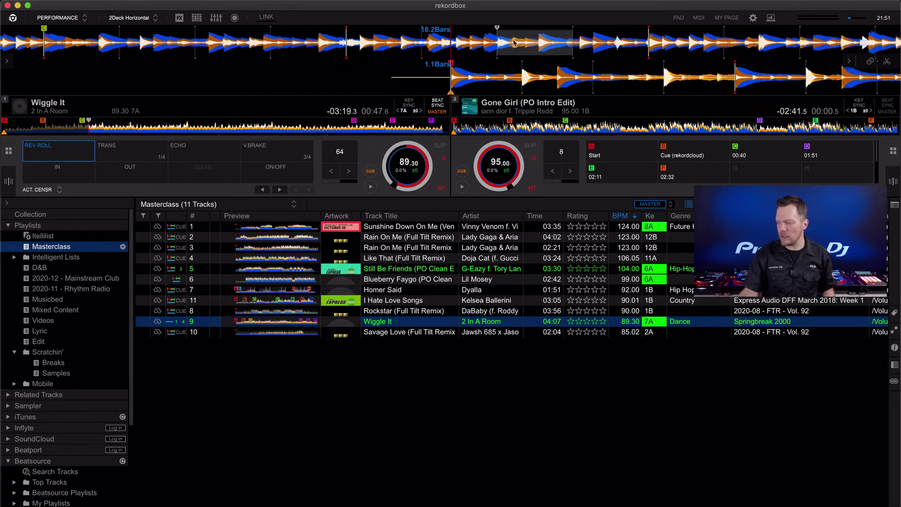
left_click(277, 175)
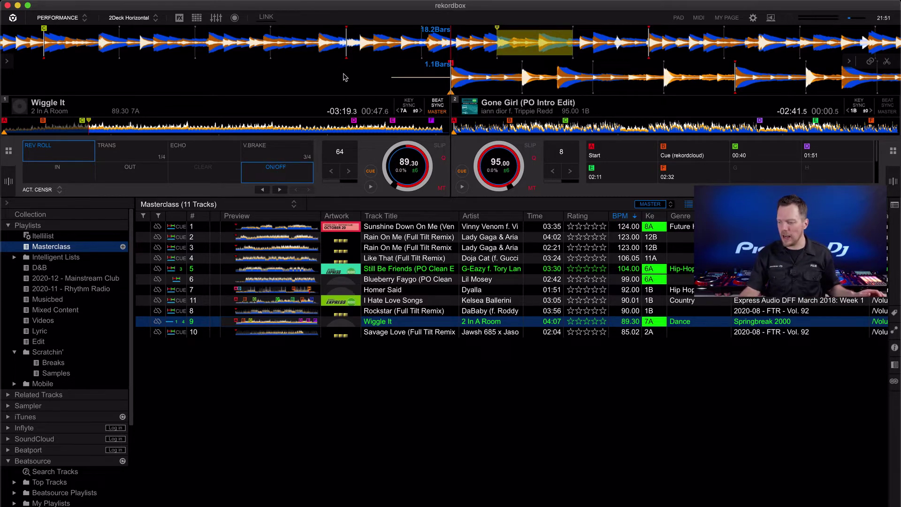
Play Wiggle It through the censored section from just before it, return to the start, and jump to the censor section.
left_click_drag(316, 41, 398, 42)
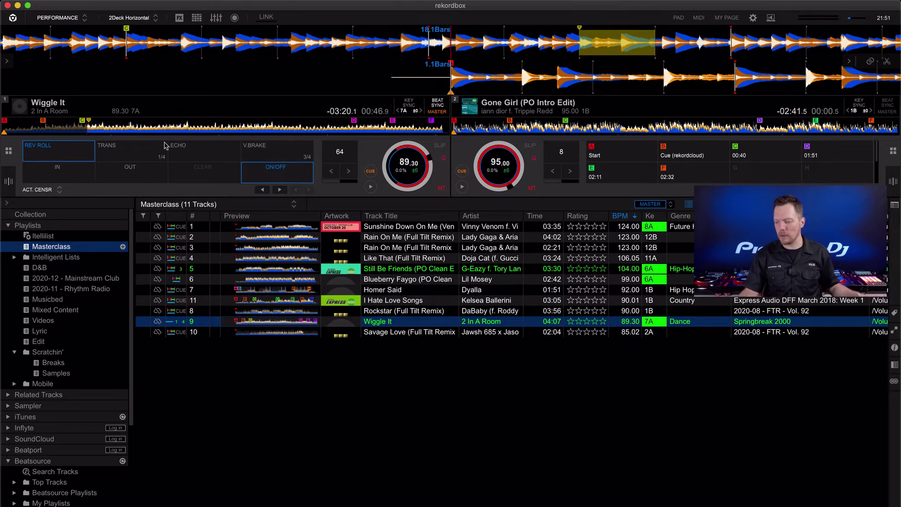
key("space")
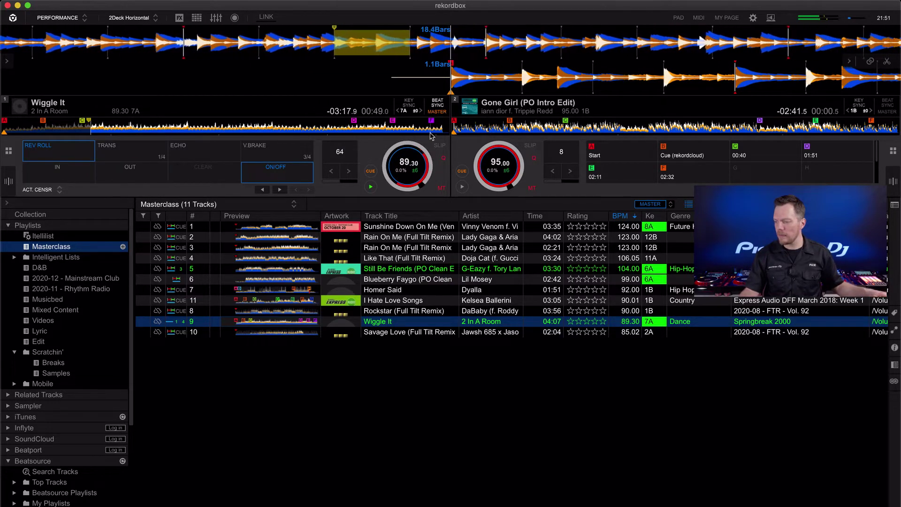
key("x")
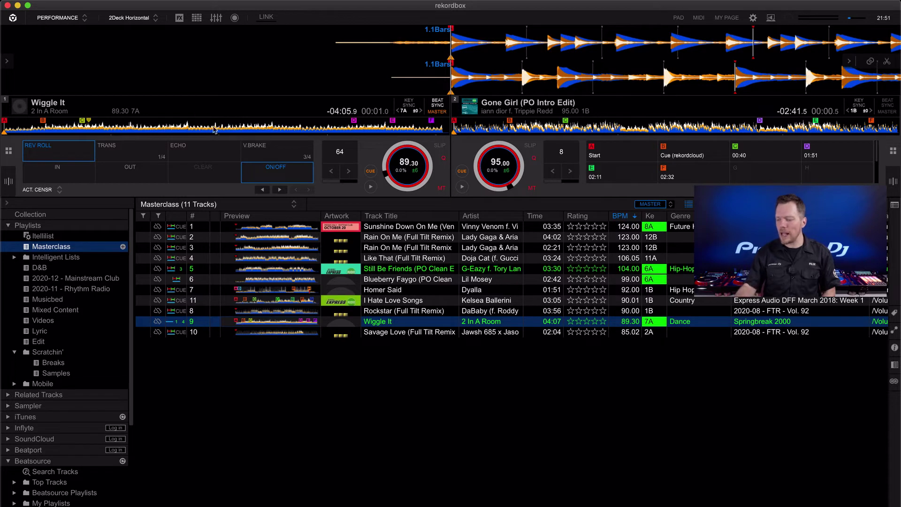
left_click(279, 190)
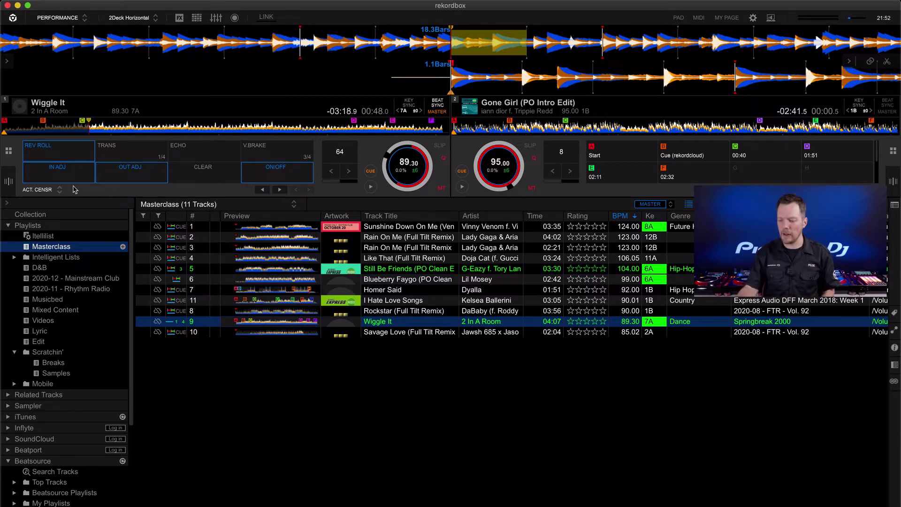
Show deck 1's MEMORY CUE pads and return the pads to HOT CUE mode.
left_click(56, 189)
left_click(73, 318)
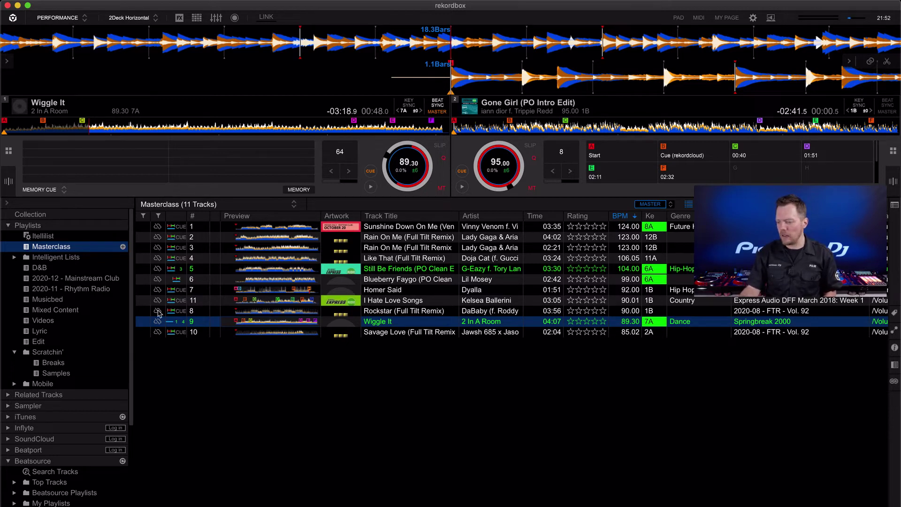
left_click(55, 192)
left_click(47, 197)
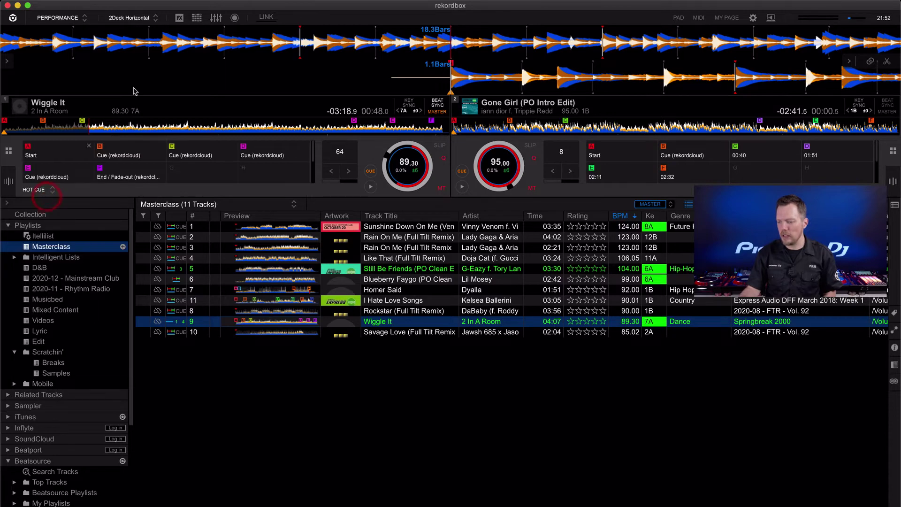
Show the effects panel and compare FX1's single and multi effect modes, leaving it in multi mode with Flanger, Echo and Spiral.
left_click(180, 19)
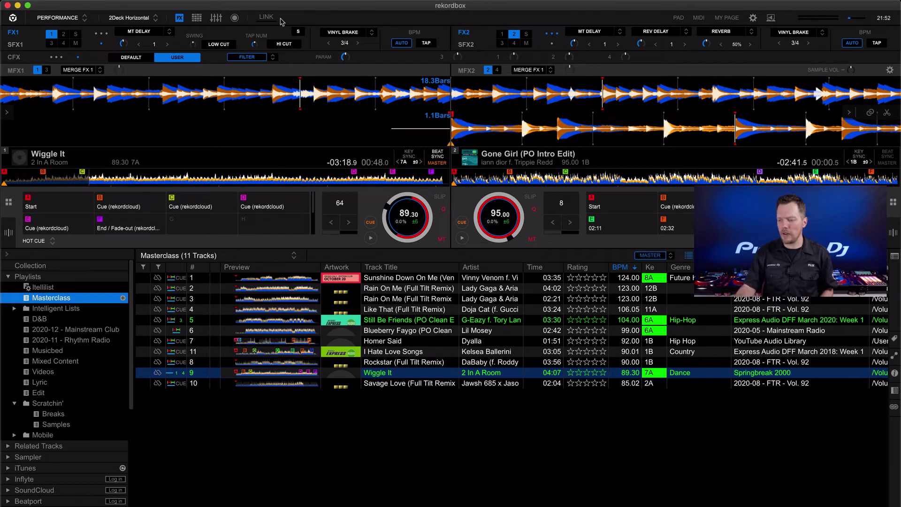
left_click(13, 47)
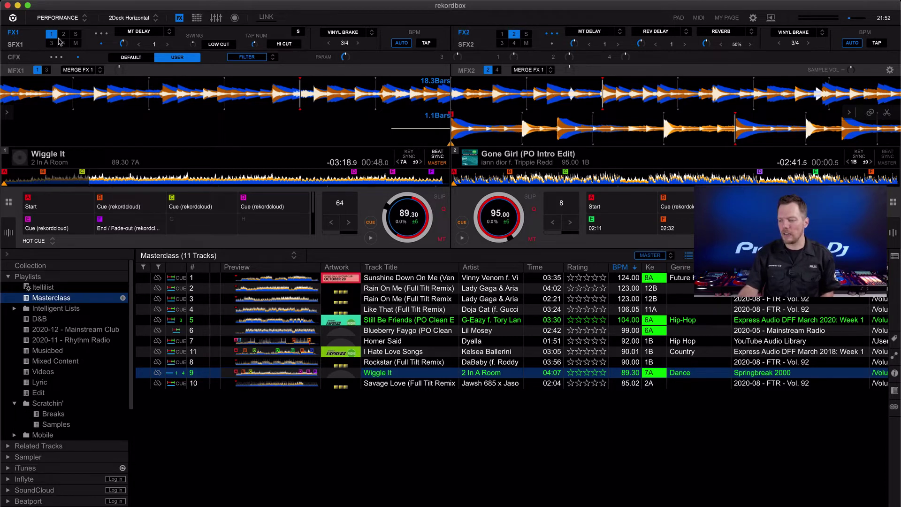
left_click(101, 35)
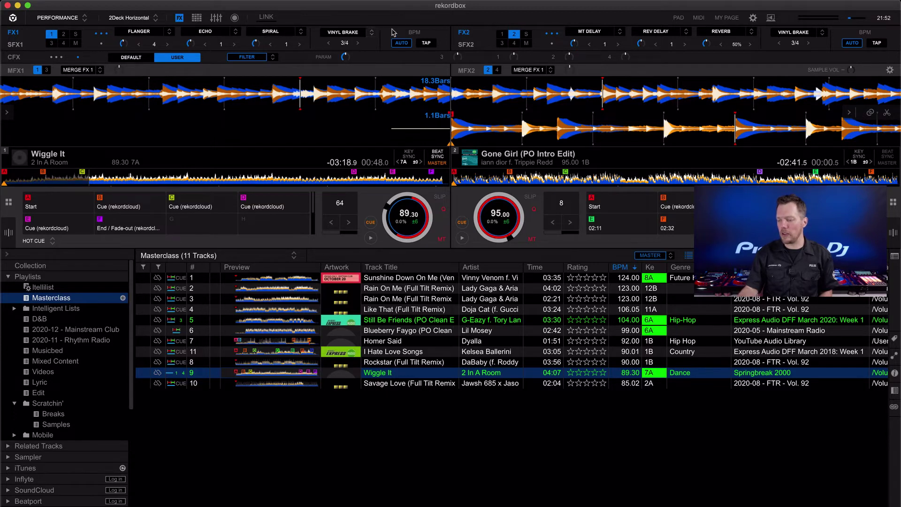
left_click(101, 44)
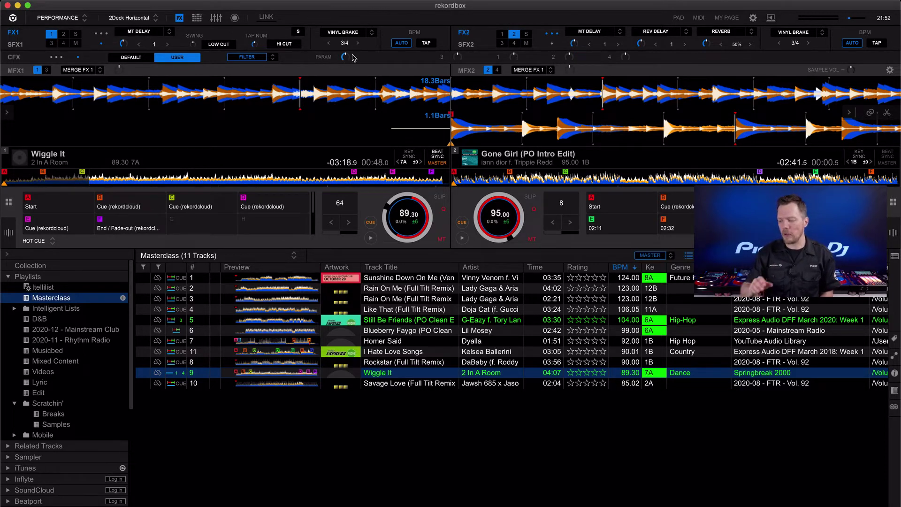
left_click(102, 34)
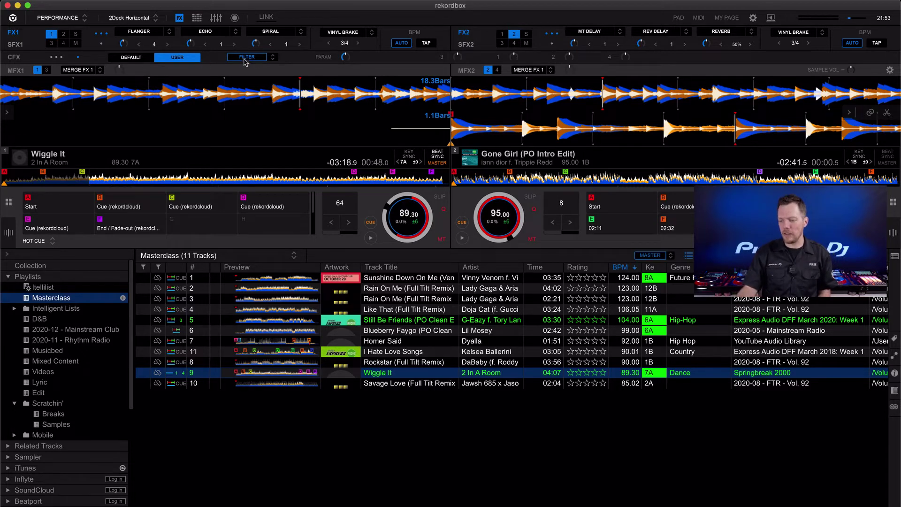
Review the available channel effects, switch CFX to a separate effect per channel, and set channel 1's effect to PITCH.
left_click(273, 57)
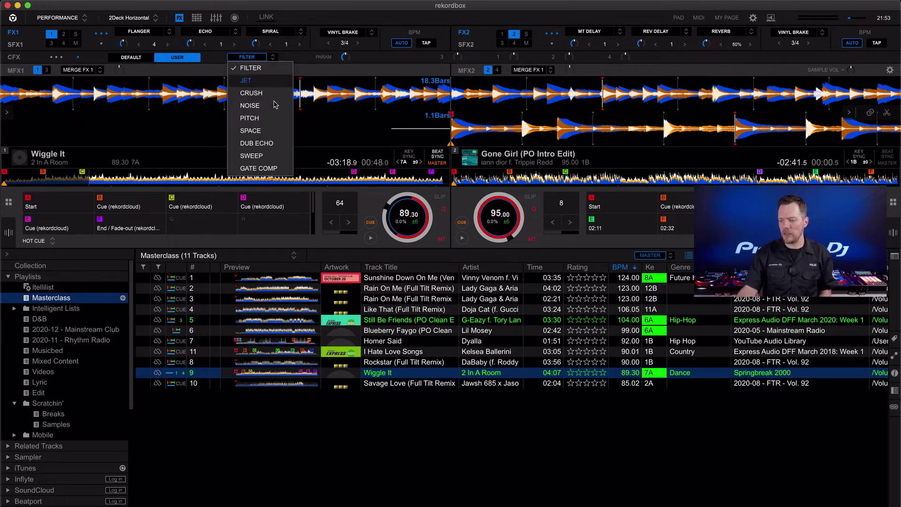
left_click(284, 59)
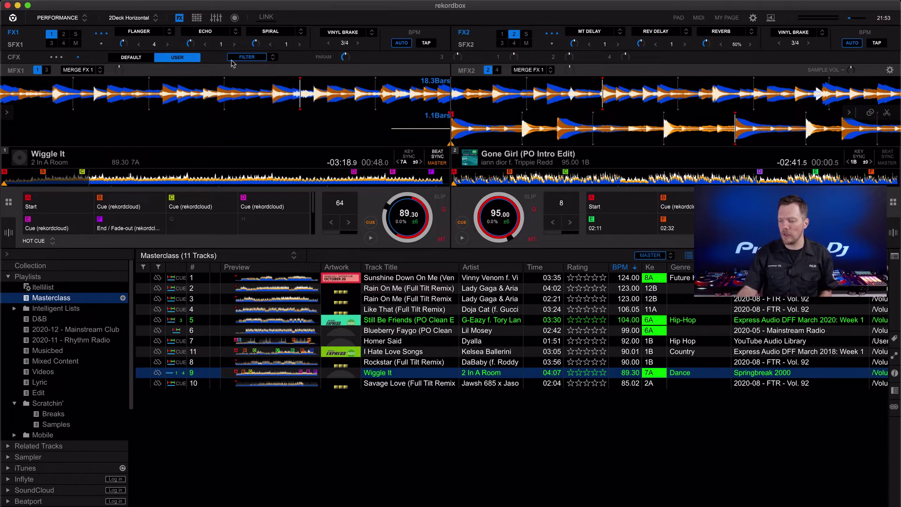
left_click(57, 58)
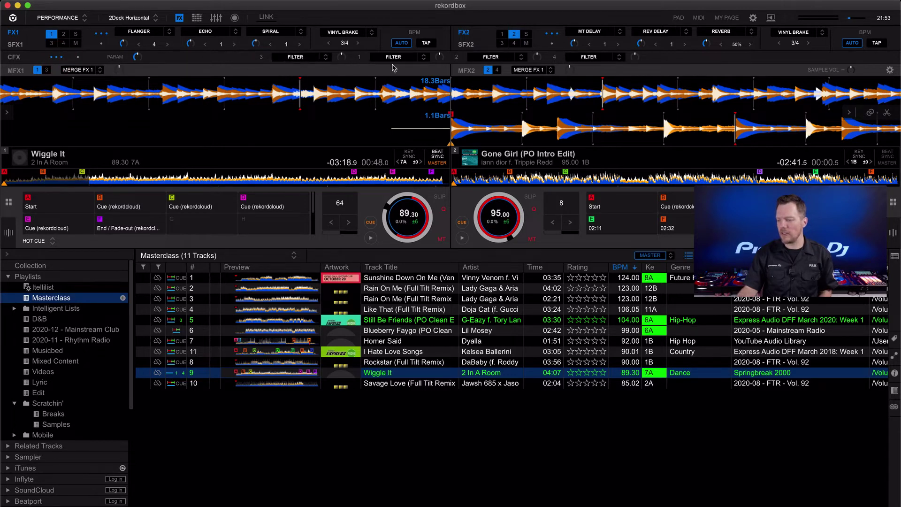
left_click(422, 58)
left_click(410, 118)
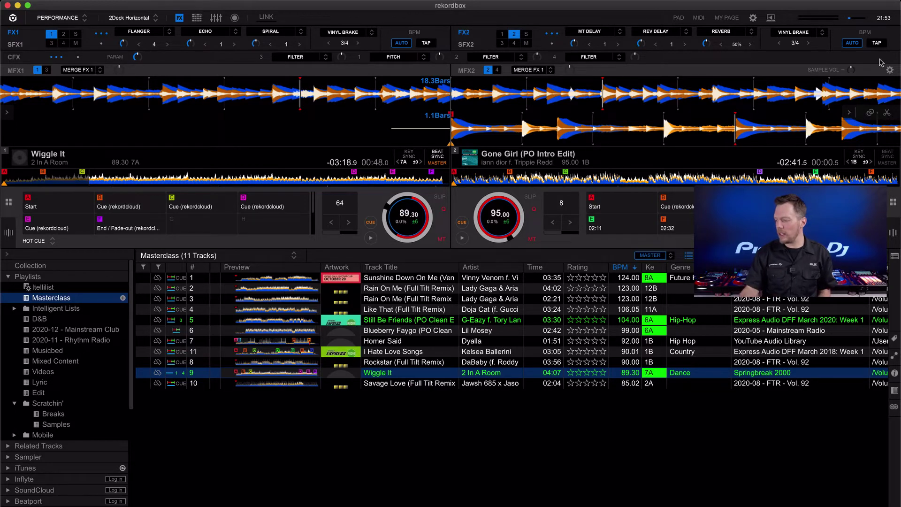
Examine the build, release and drop options of the four presets in the MERGE FX settings and close them.
left_click(890, 70)
left_click_drag(476, 71, 473, 30)
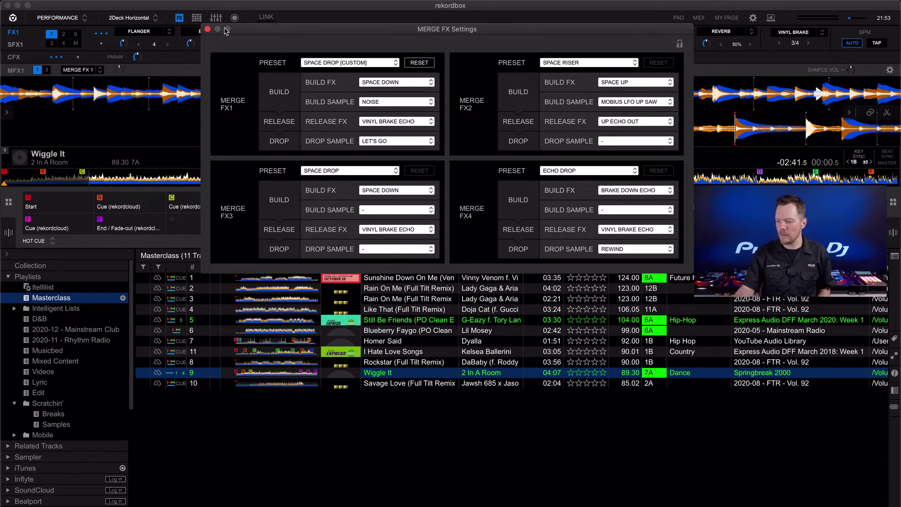
left_click(207, 29)
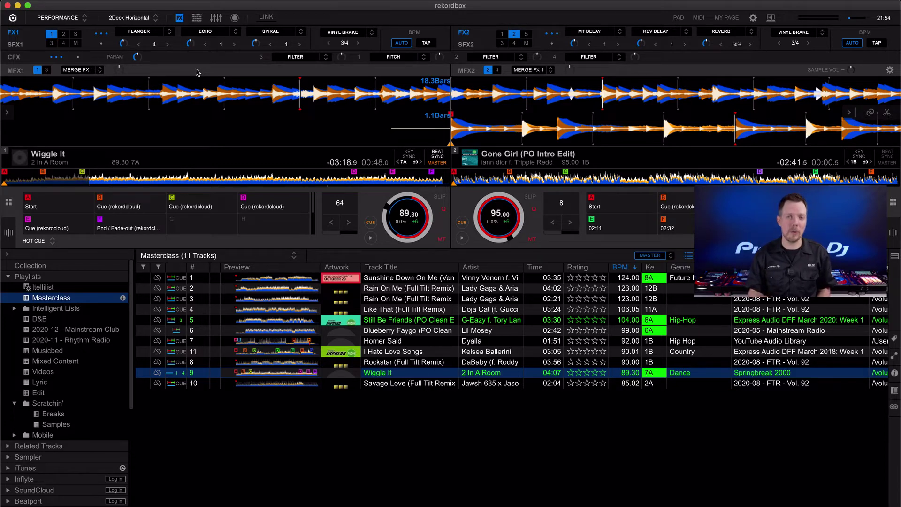
Hide the effects panel and show the sampler below the decks.
left_click(179, 18)
left_click(197, 18)
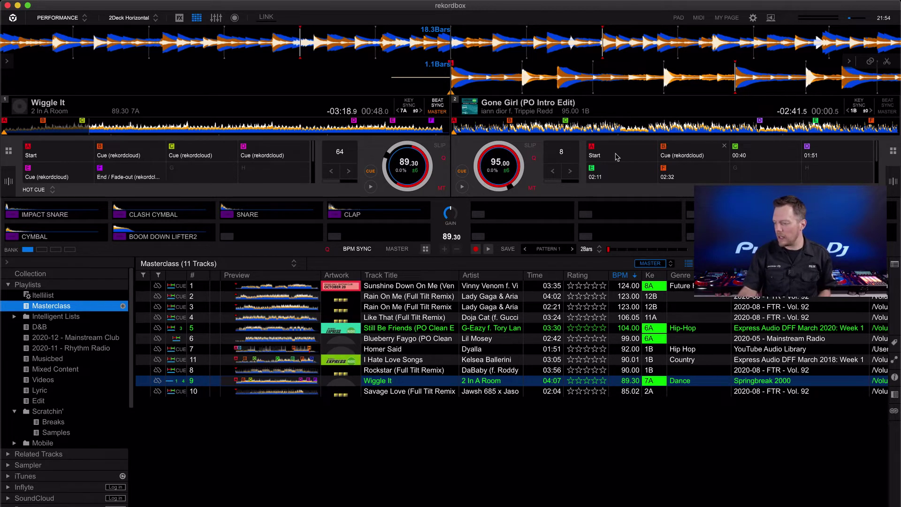
Activate an 8-beat loop on deck 2, turn on loop capture, and capture the loop into the empty sampler slot below CLAP.
left_click(569, 150)
left_click(569, 150)
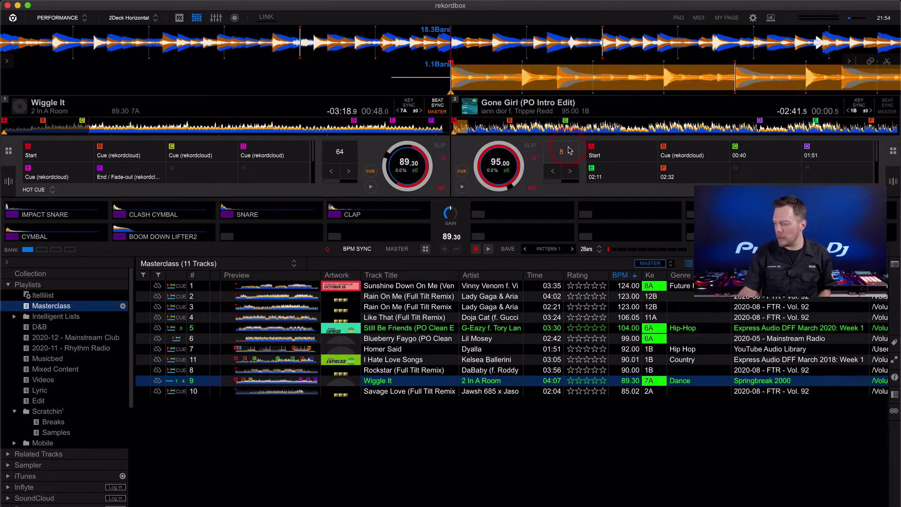
left_click(887, 62)
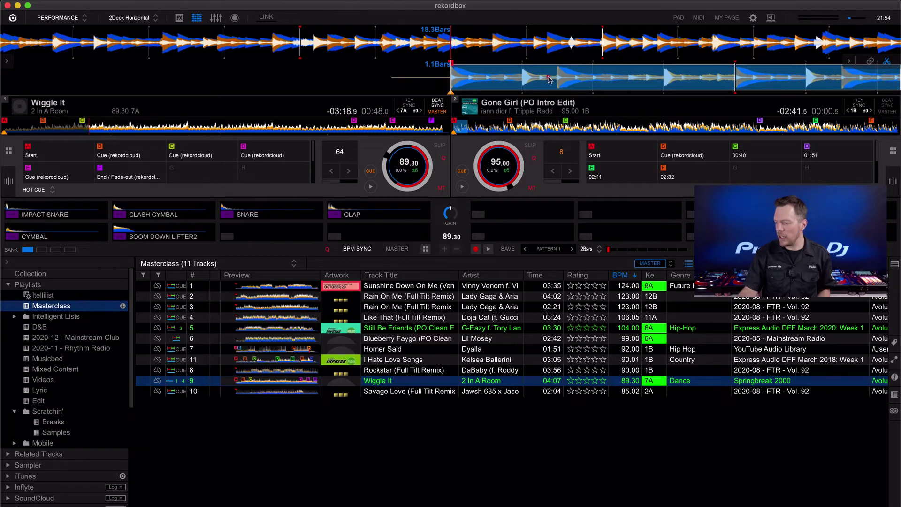
left_click_drag(360, 216, 353, 235)
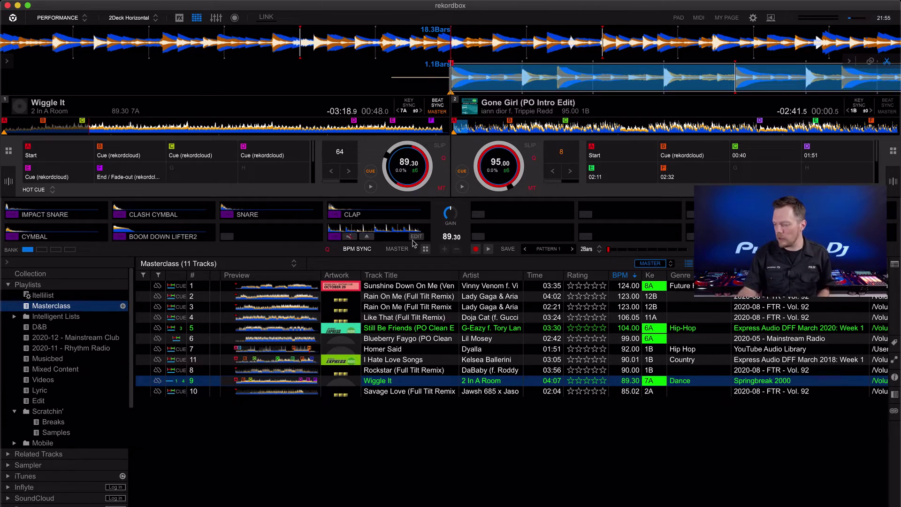
Set the captured Gone Girl sample to loop playback with sync in its edit settings.
left_click(416, 237)
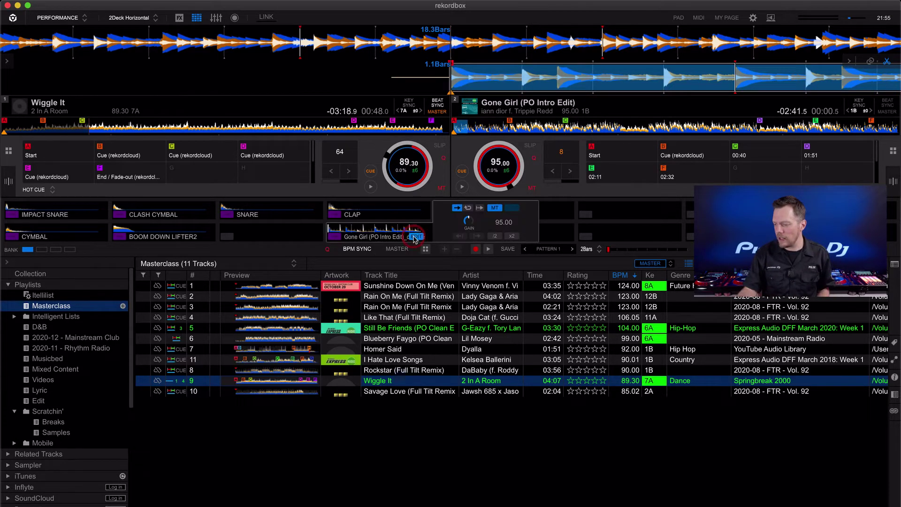
left_click(467, 208)
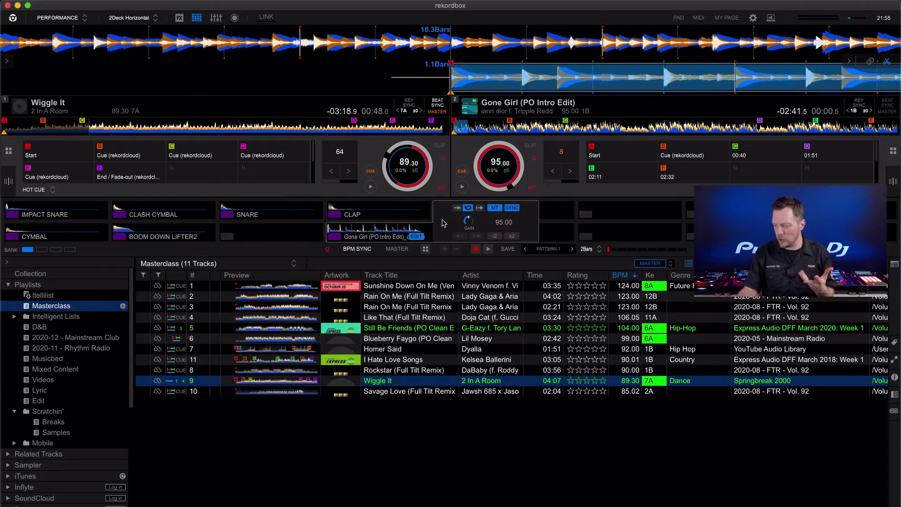
left_click(417, 237)
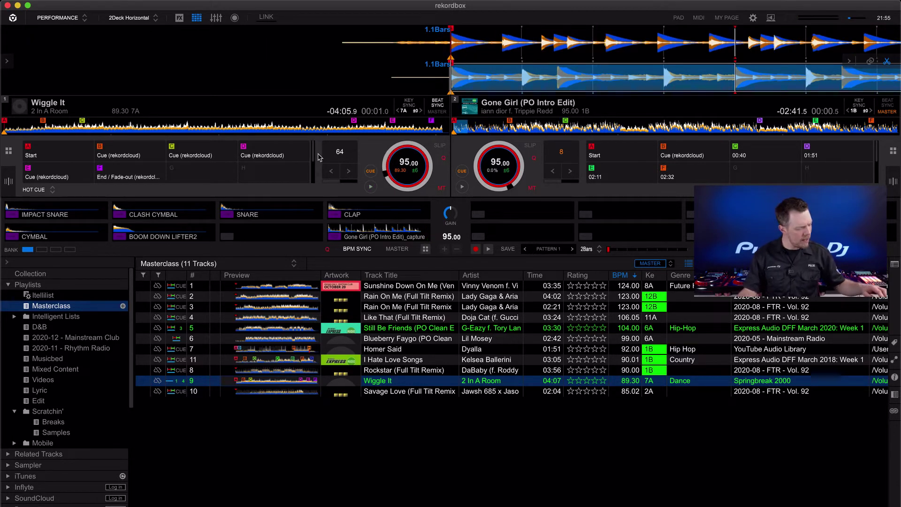
Set deck 1's loop length to 8 beats and turn off the loop capture mode.
left_click(334, 172)
left_click(334, 173)
left_click(335, 173)
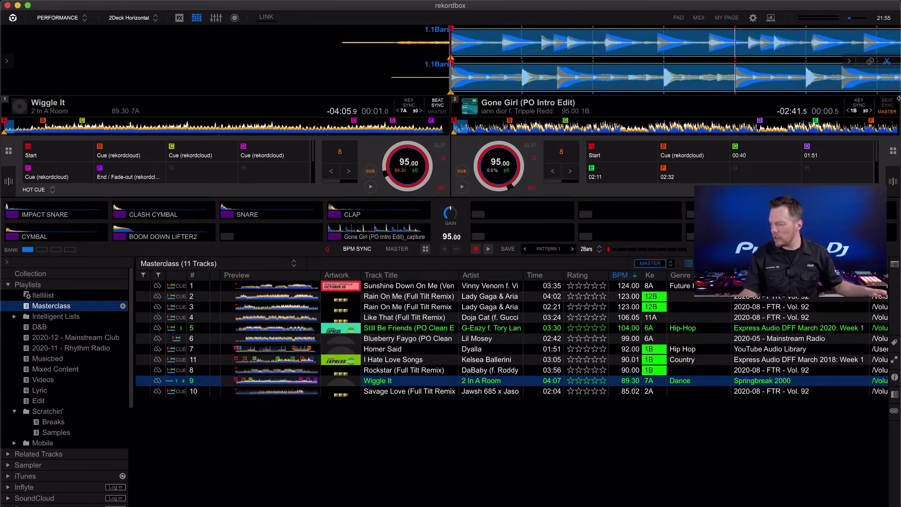
left_click(887, 65)
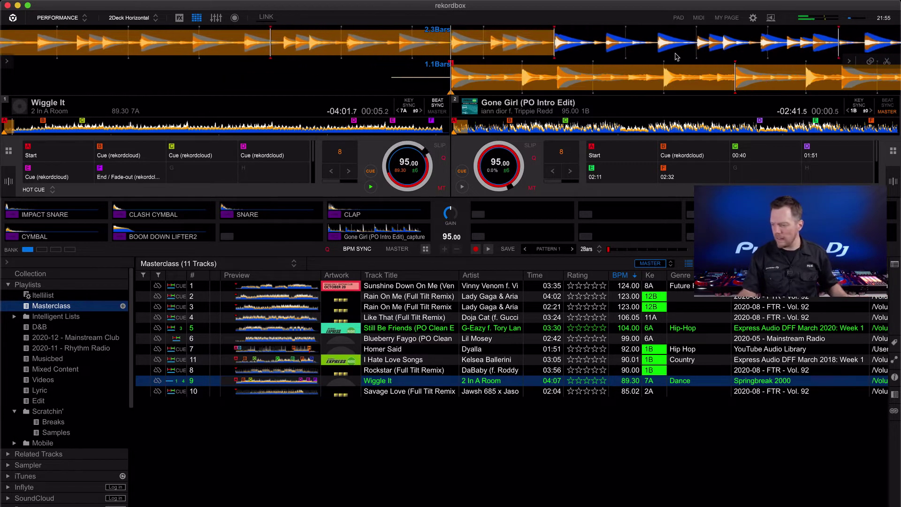
Make deck 1 the sync master, and stop both deck 1 and the captured Gone Girl sample.
left_click(436, 112)
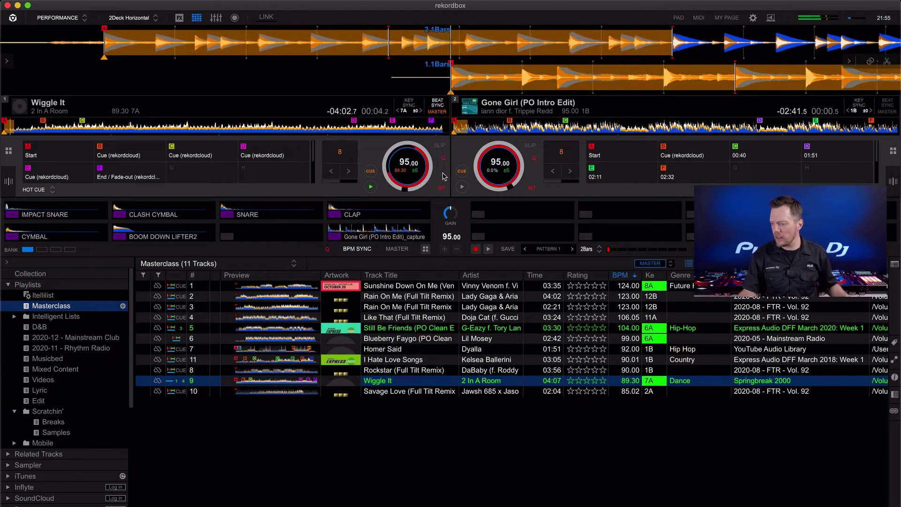
mouse_move(416, 216)
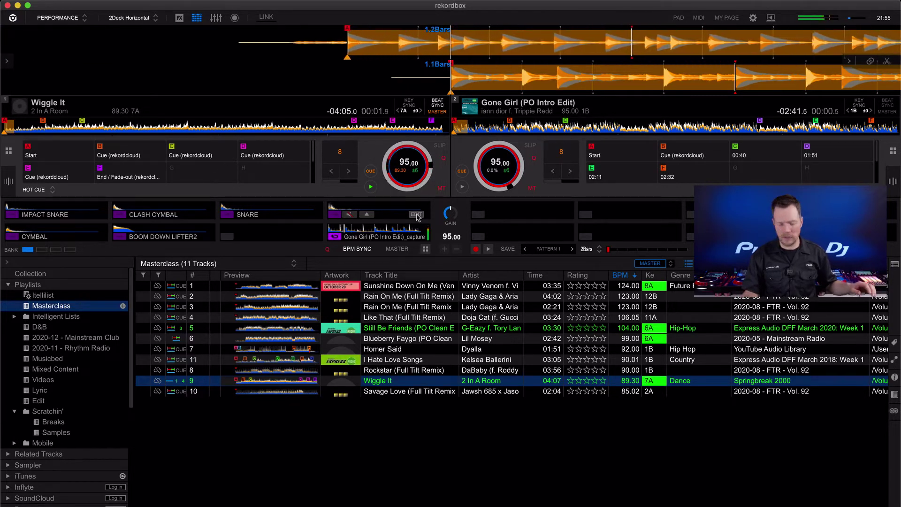
key("space")
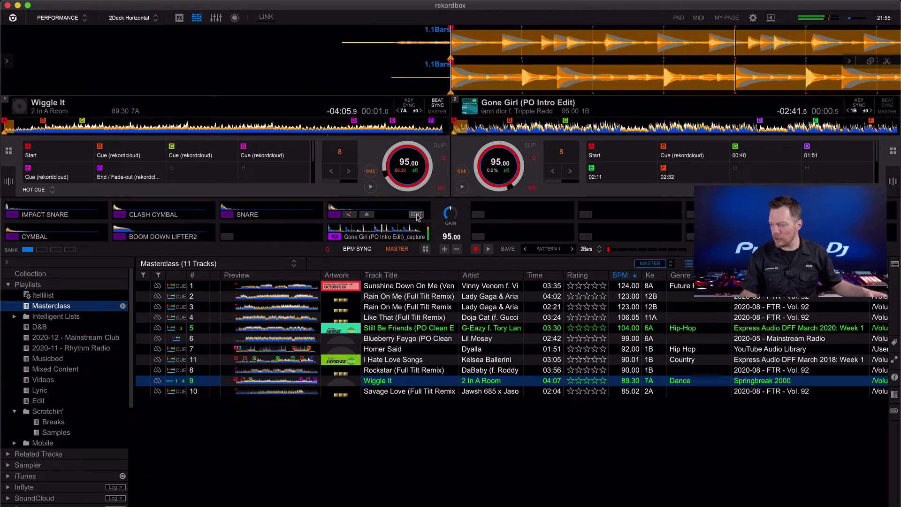
mouse_move(347, 240)
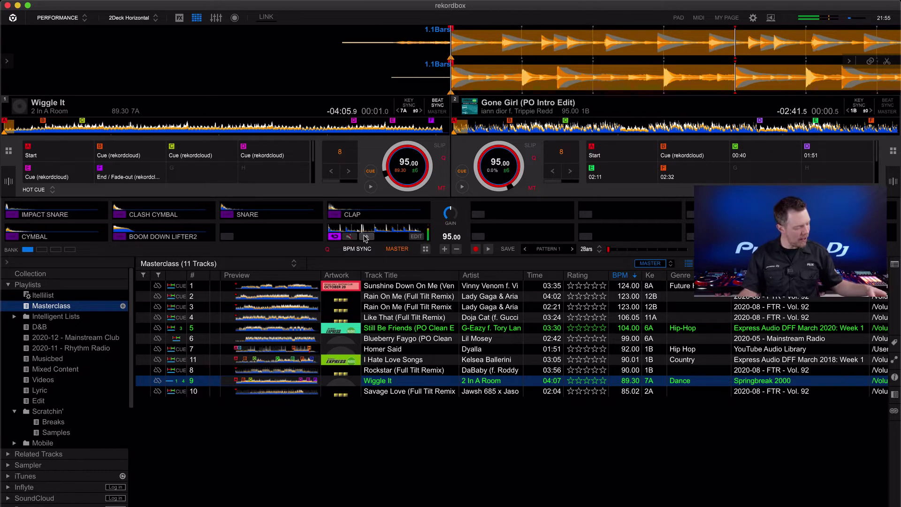
left_click(366, 238)
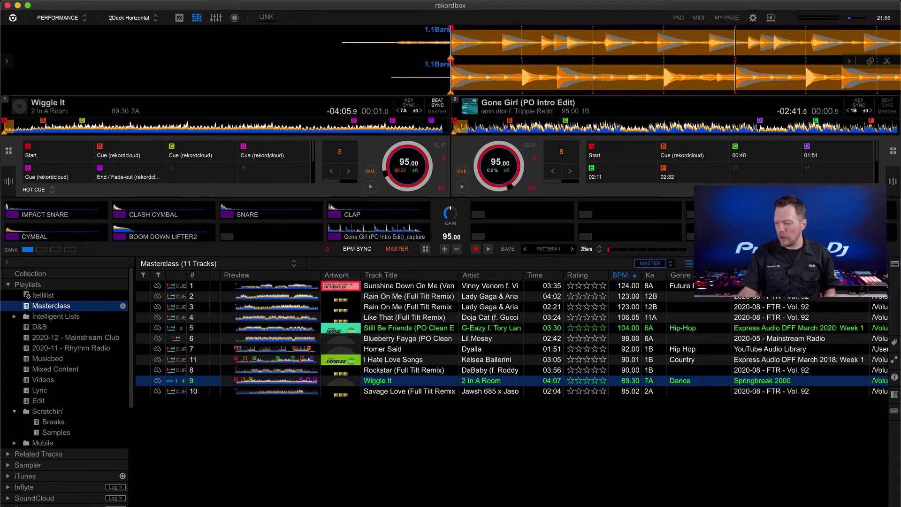
Hide the sampler and enable the Lighting, Lyric and Video functions in the preferences.
left_click(197, 18)
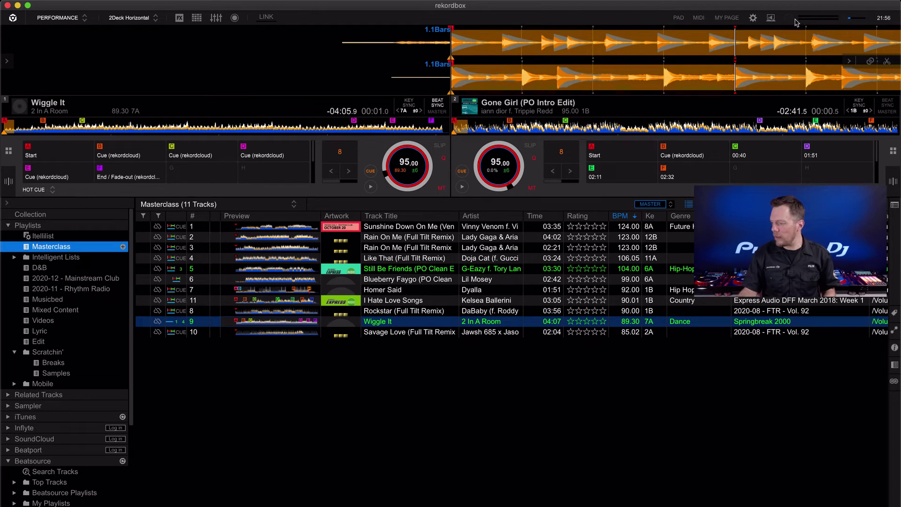
left_click(752, 17)
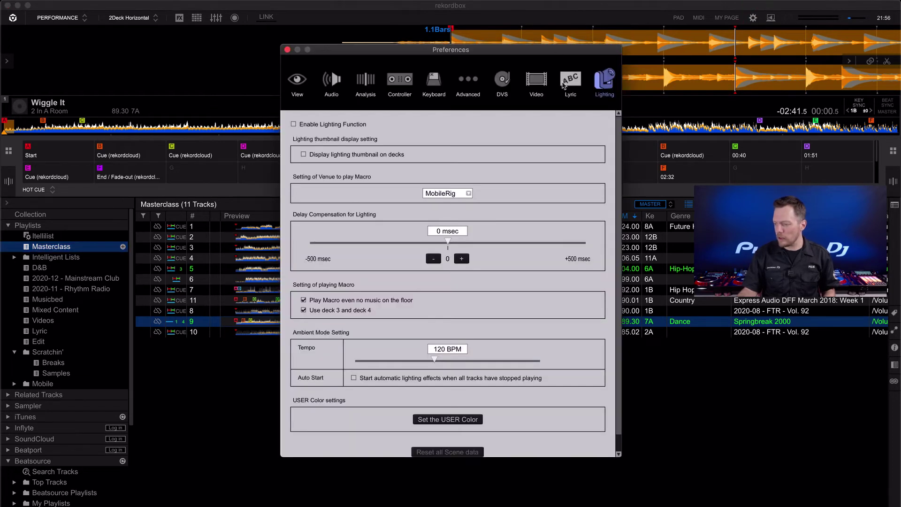
left_click(344, 124)
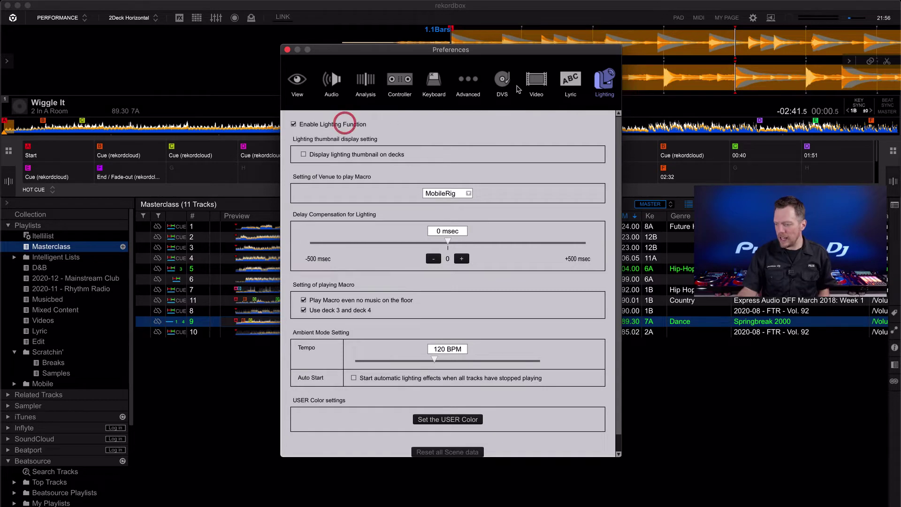
left_click(570, 80)
left_click(323, 125)
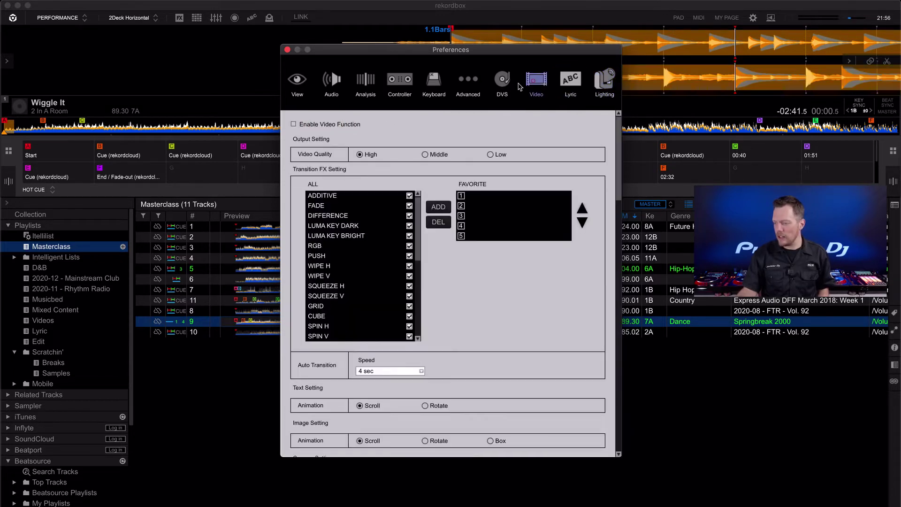
left_click(323, 125)
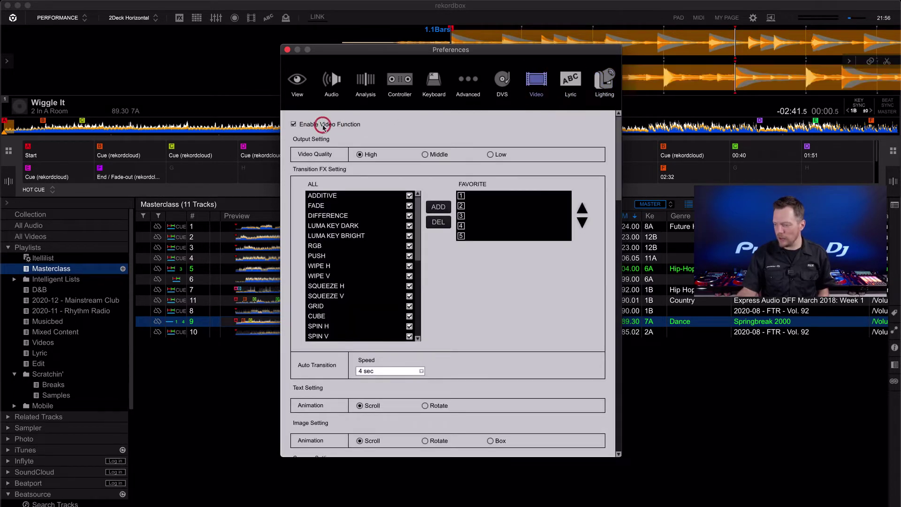
left_click(288, 49)
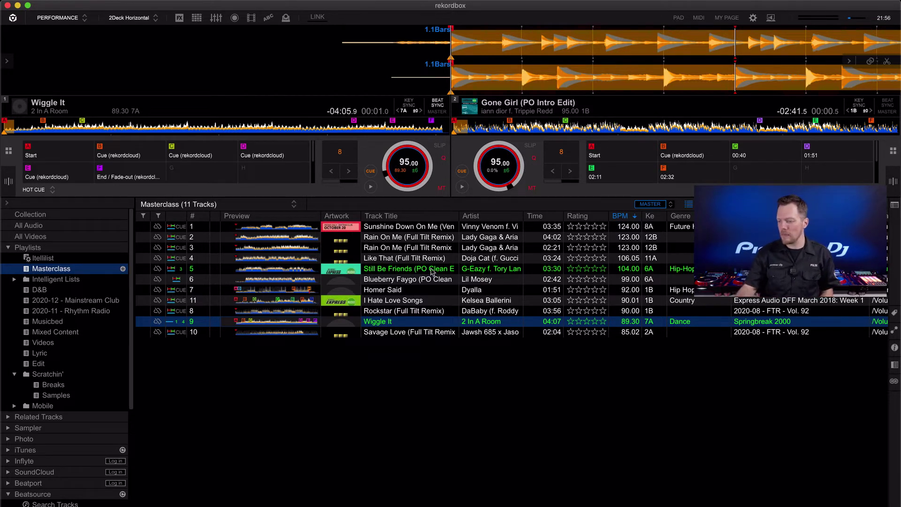
Show the lighting panel and examine the channel, on and off values in Confetti Canon's DMX Direct Control settings.
left_click(286, 19)
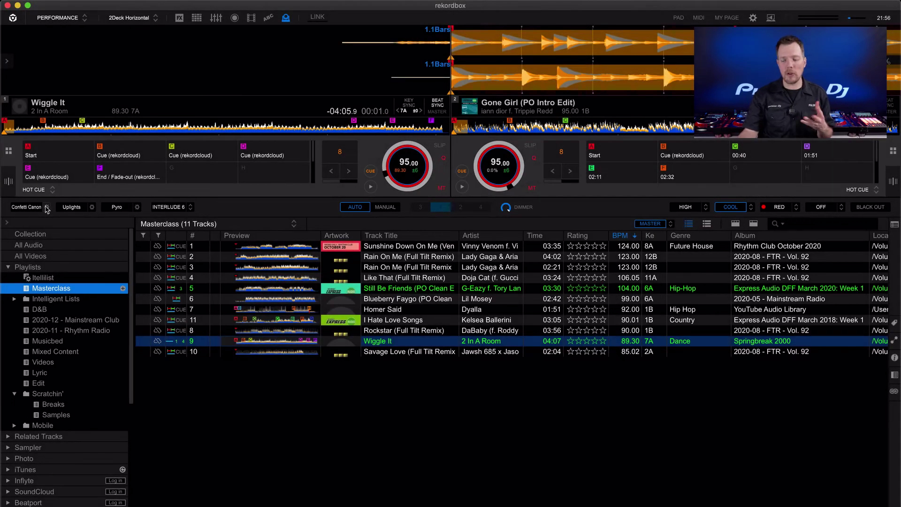
left_click(47, 207)
left_click_drag(436, 149, 397, 122)
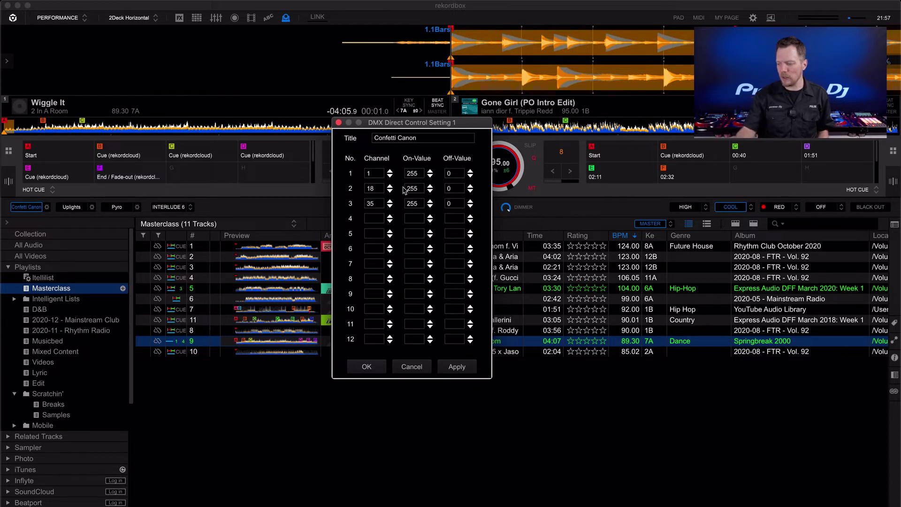
left_click(366, 366)
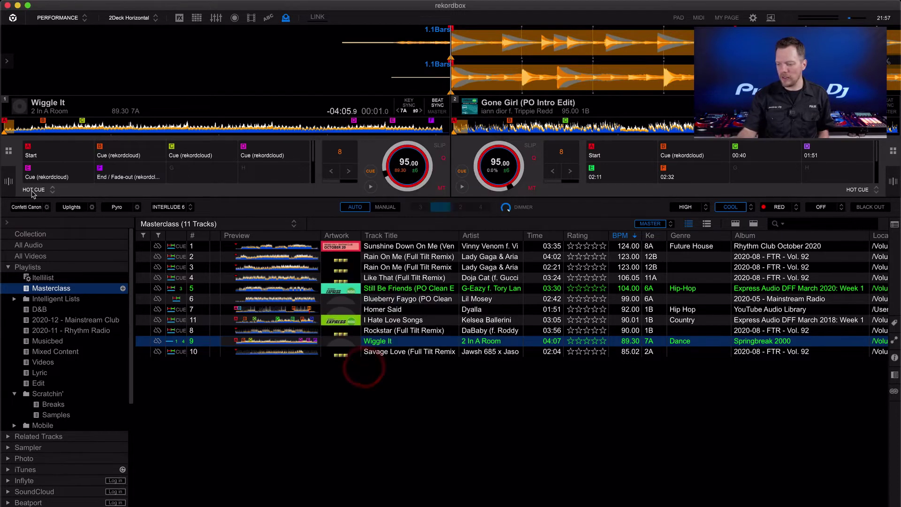
Trigger the Confetti Canon and Uplights lighting controls, and examine Uplights' DMX Direct Control settings without changing them.
left_click(20, 209)
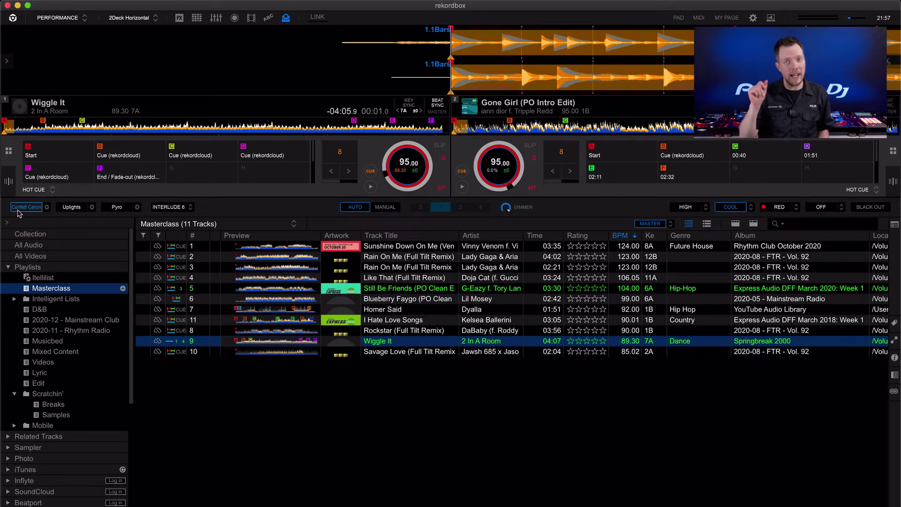
left_click(21, 210)
left_click(69, 209)
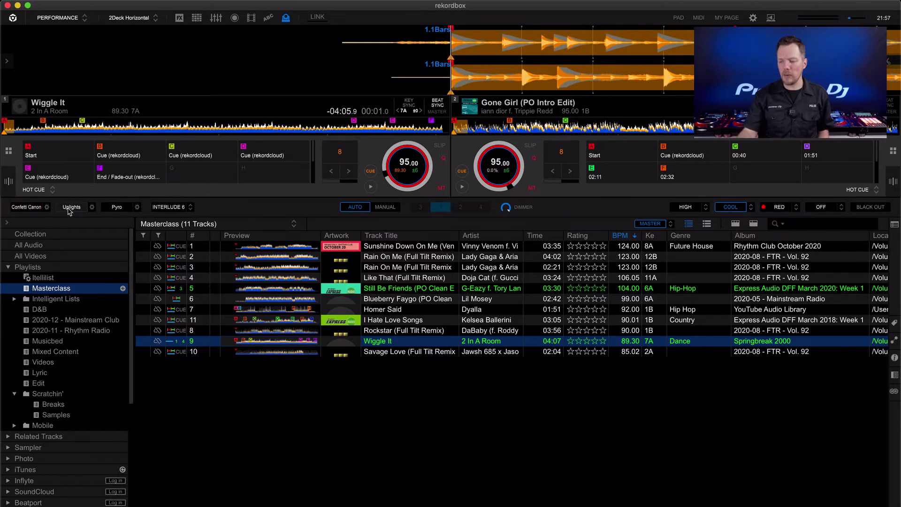
left_click(92, 207)
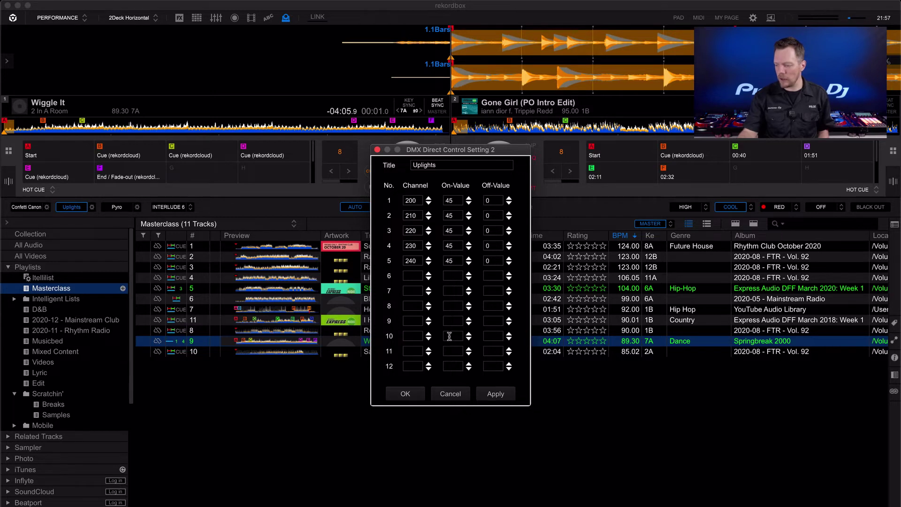
left_click(447, 394)
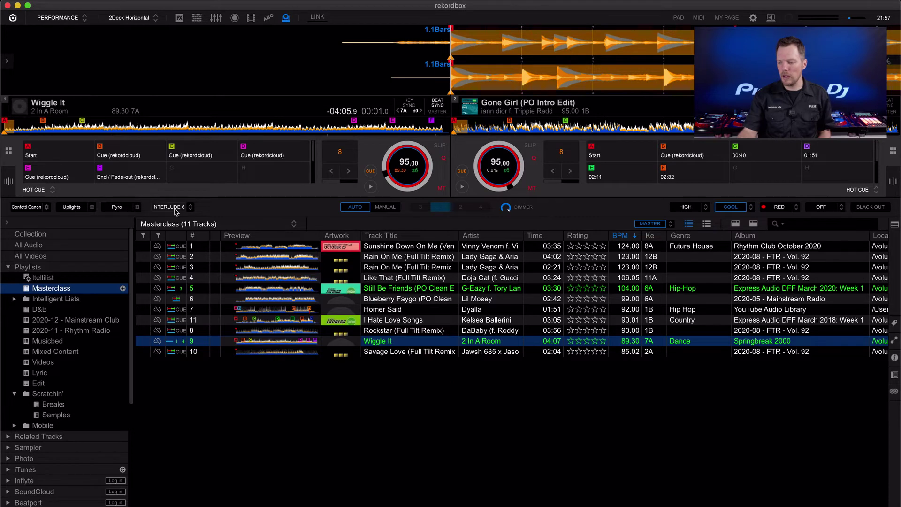
Set the lighting interlude to INTERLUDE 1 and hide the lighting panel.
left_click(190, 207)
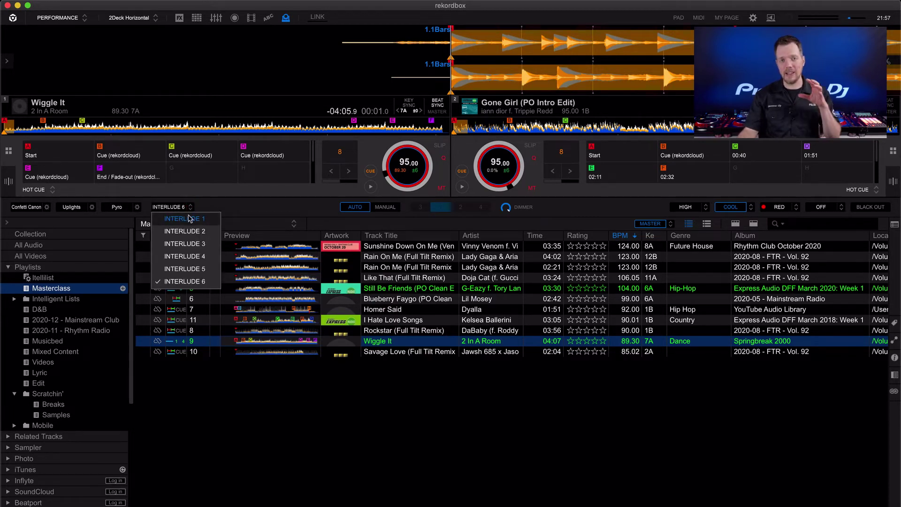
left_click(191, 218)
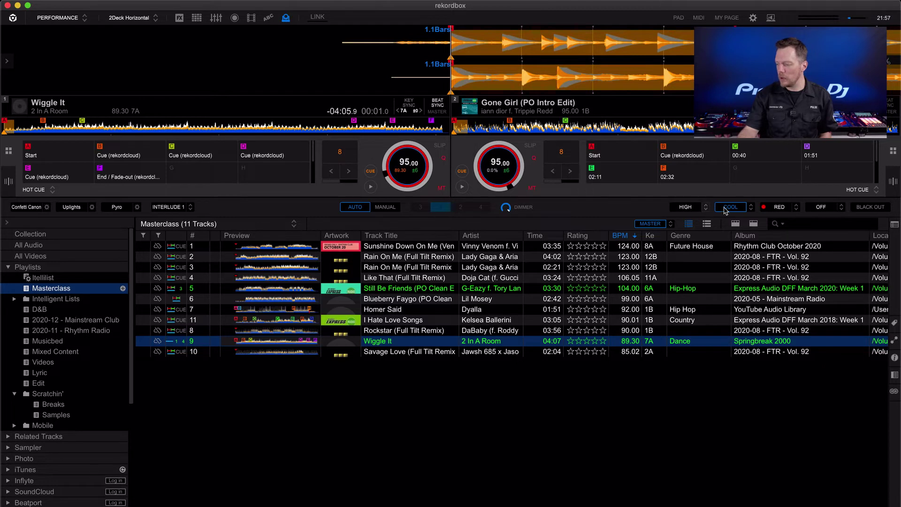
left_click(836, 212)
left_click(836, 216)
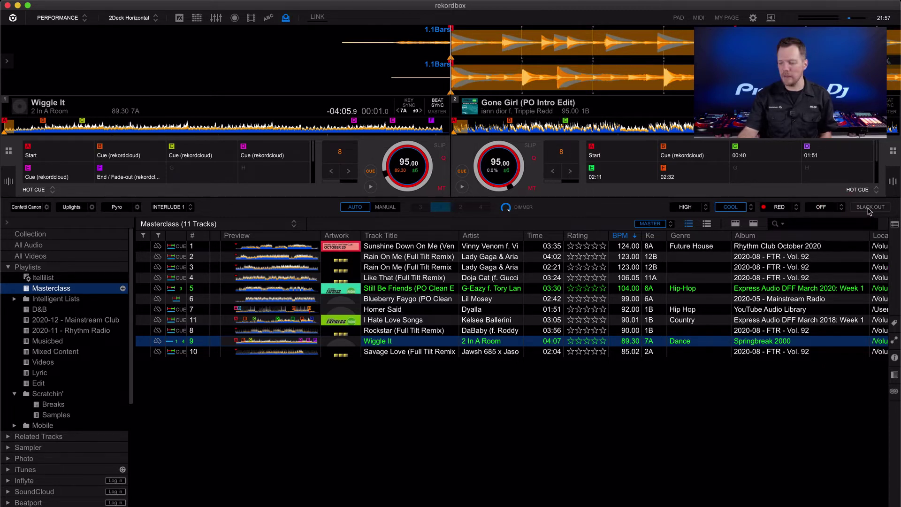
left_click(285, 18)
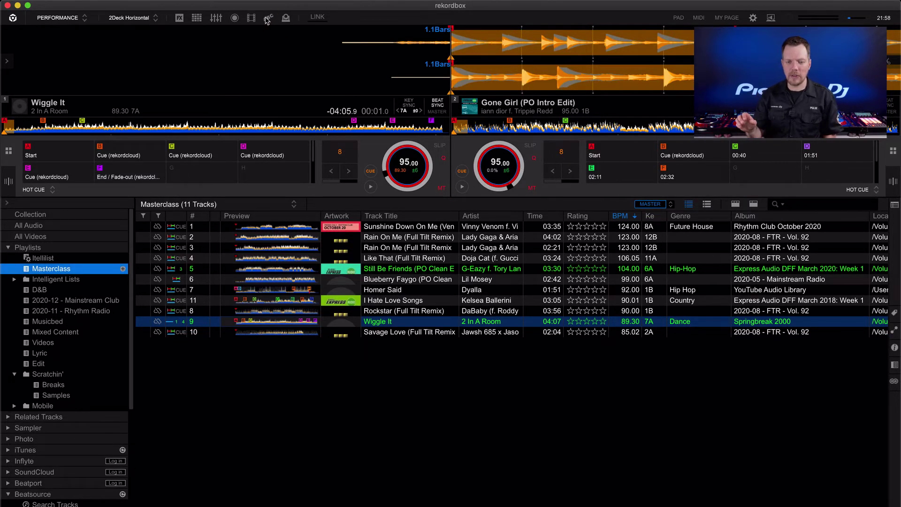
Show the recording panel, check its available recording sources, and hide the panel again.
left_click(236, 19)
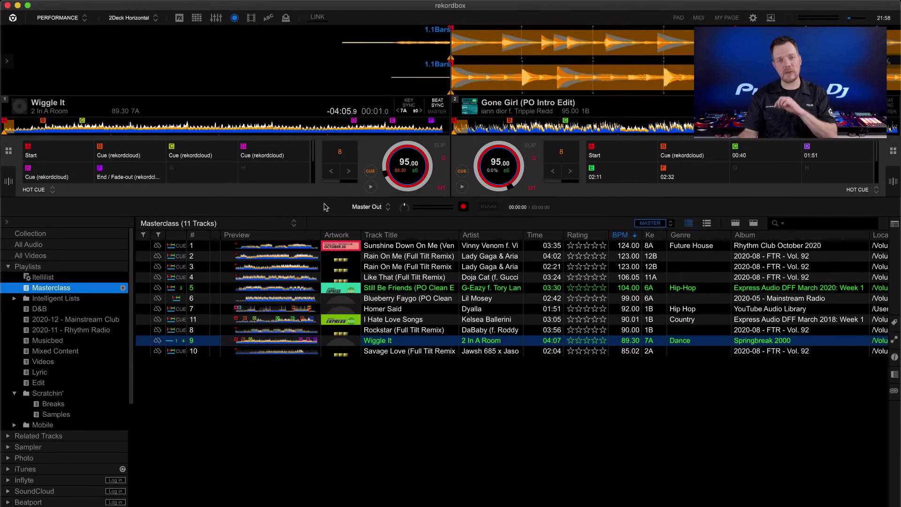
left_click(388, 207)
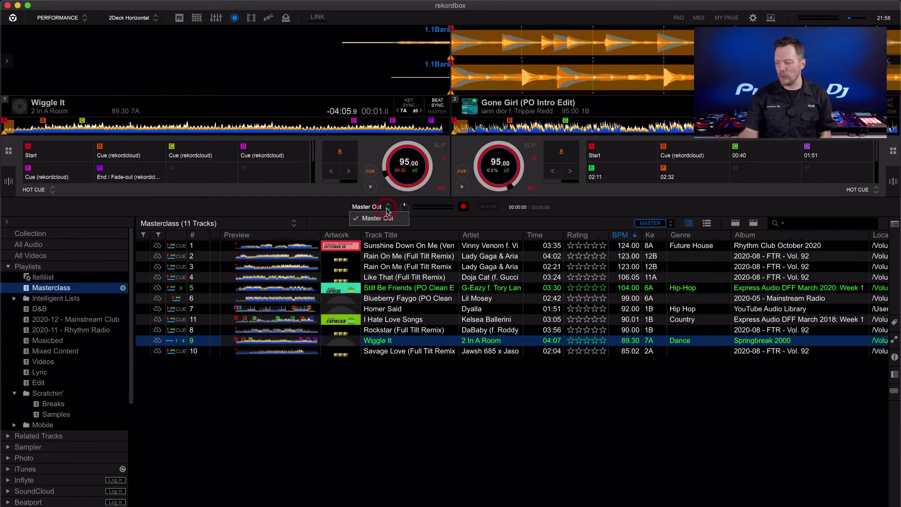
left_click(321, 212)
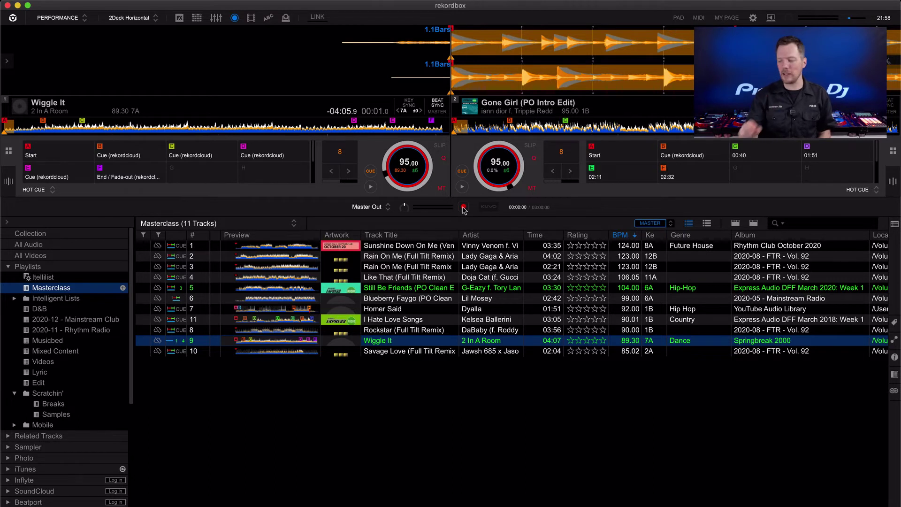
left_click(234, 18)
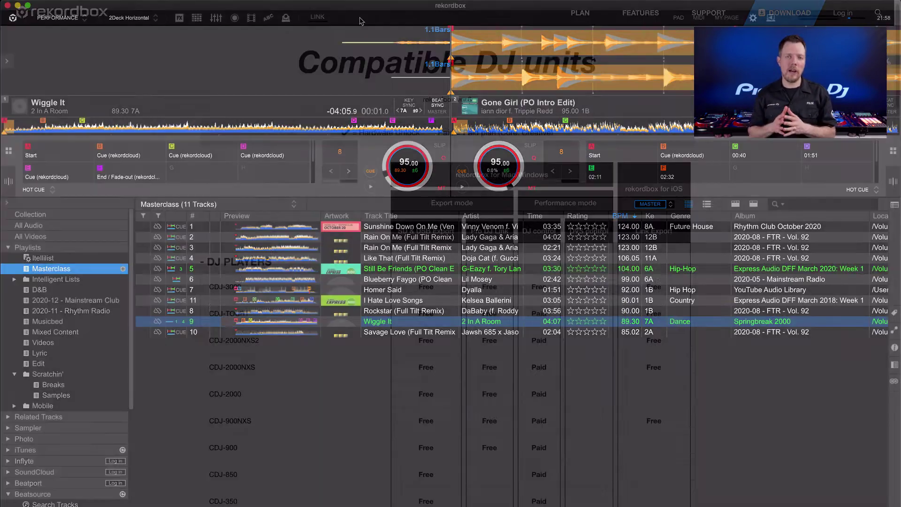
Look through the compatible DJ units table, comparing plan requirements for the DJ players, mixers and DDJ controllers.
scroll(447, 265, "down", 5)
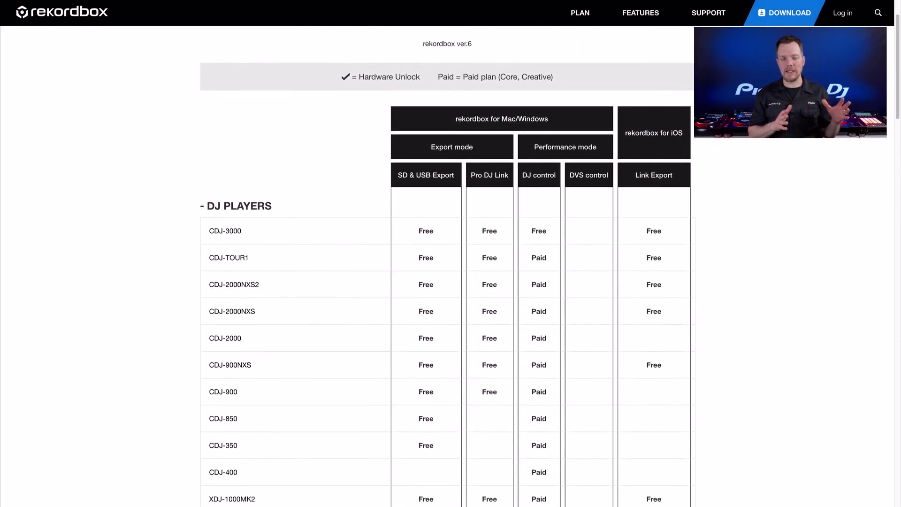
scroll(447, 264, "down", 3)
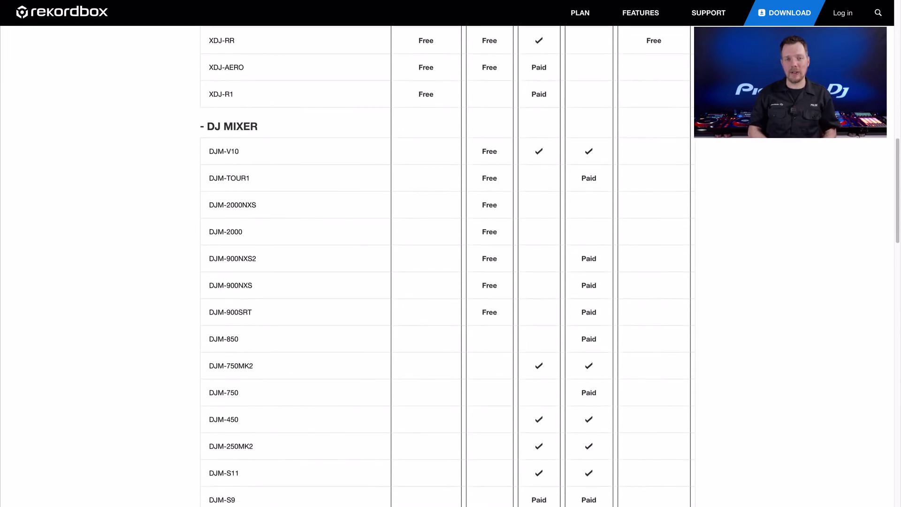
scroll(451, 263, "down", 1)
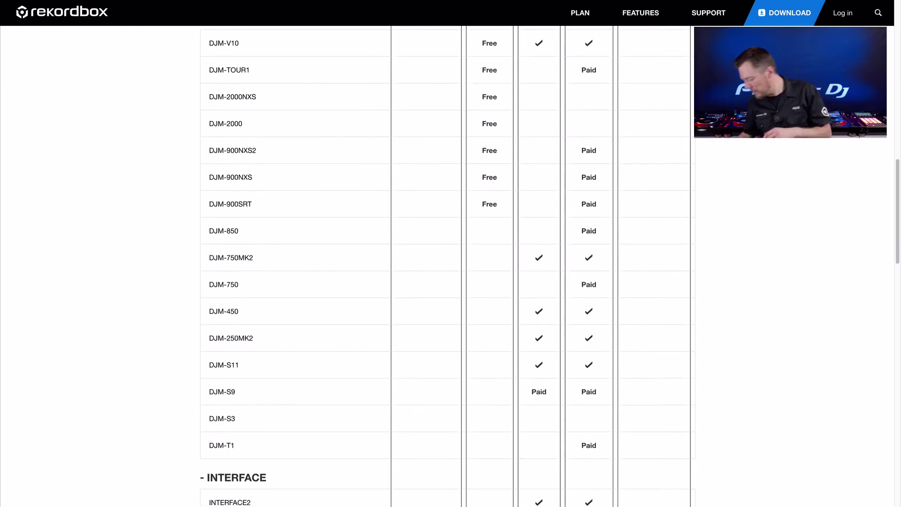
scroll(450, 263, "down", 1)
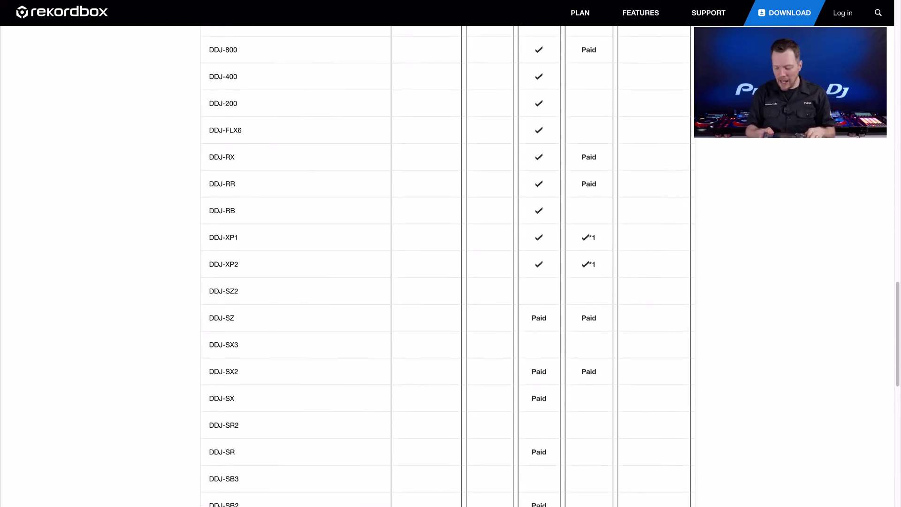
scroll(446, 263, "down", 3)
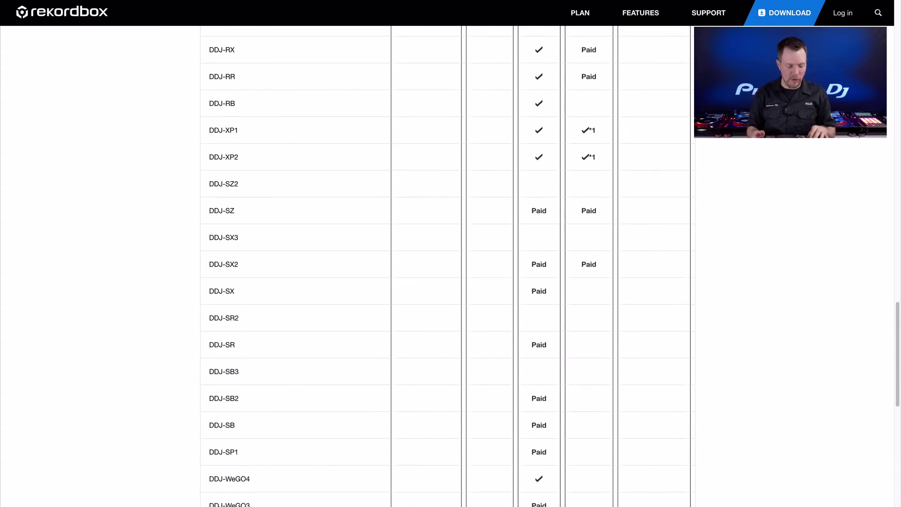
scroll(446, 263, "down", 2)
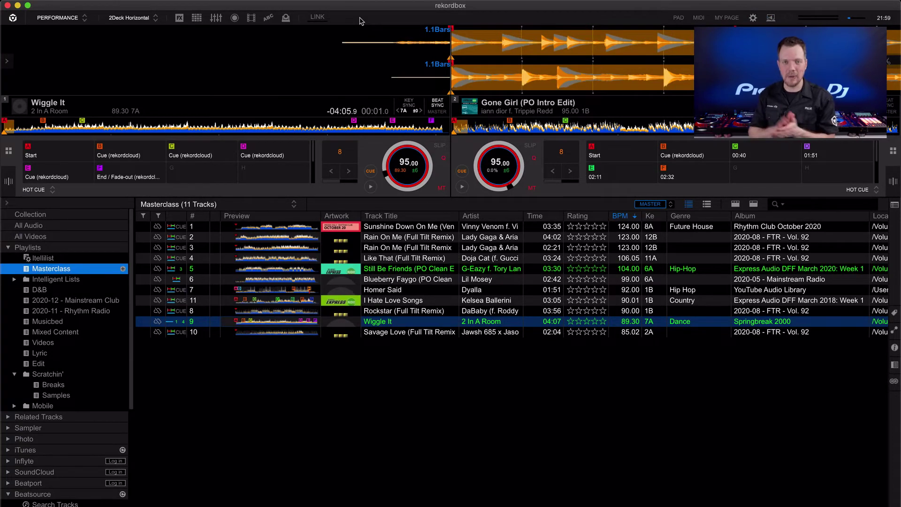
Examine the MIDI settings of the DDJ-XP1's deck functions and the DDJ-400's pad functions, and close the settings.
left_click(699, 19)
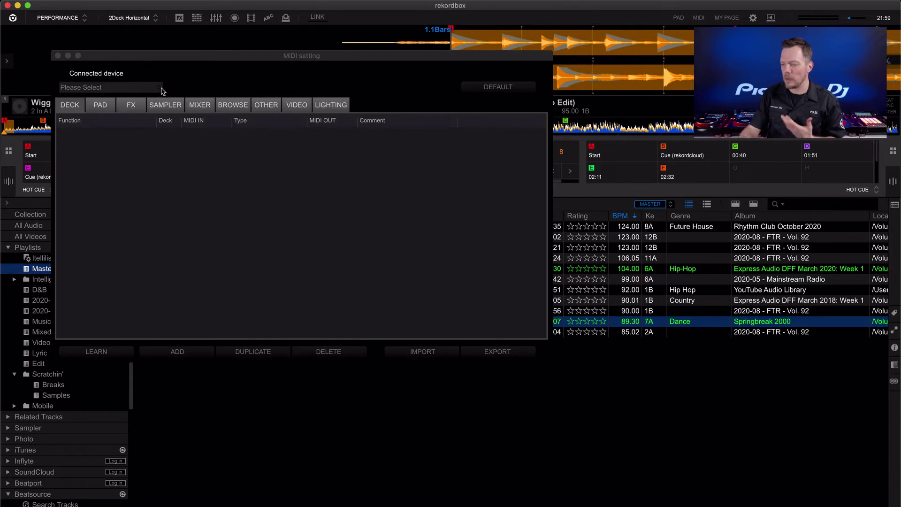
left_click(161, 89)
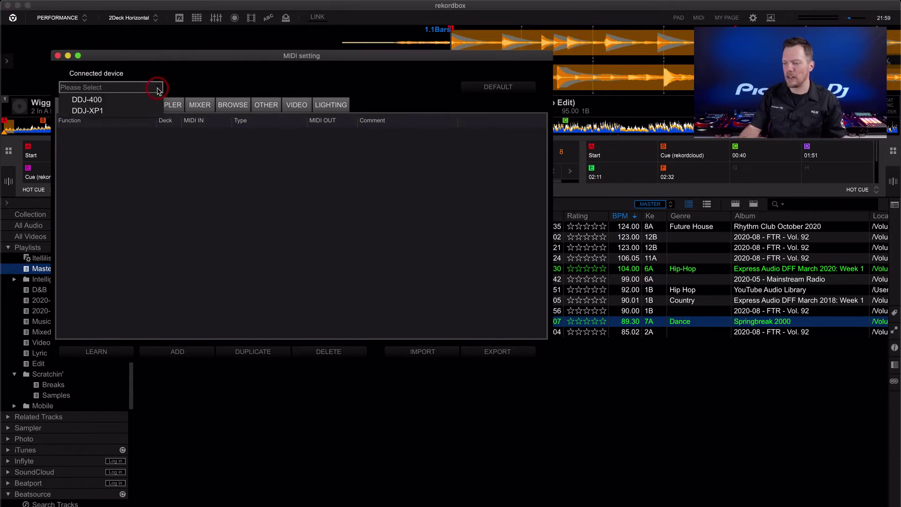
left_click(127, 111)
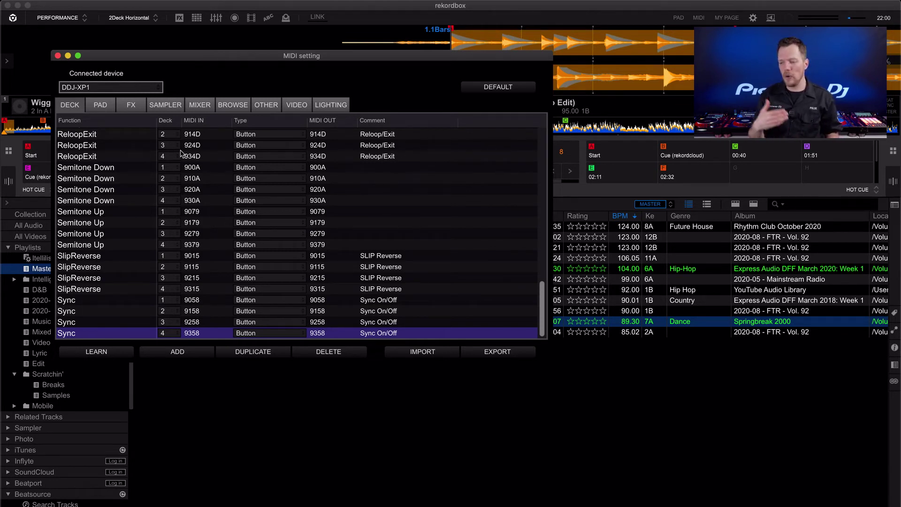
left_click(99, 104)
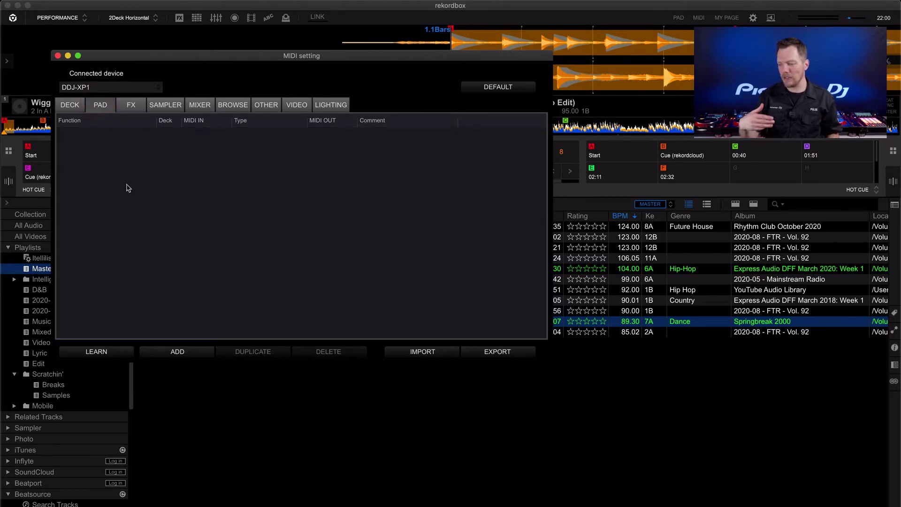
left_click(110, 87)
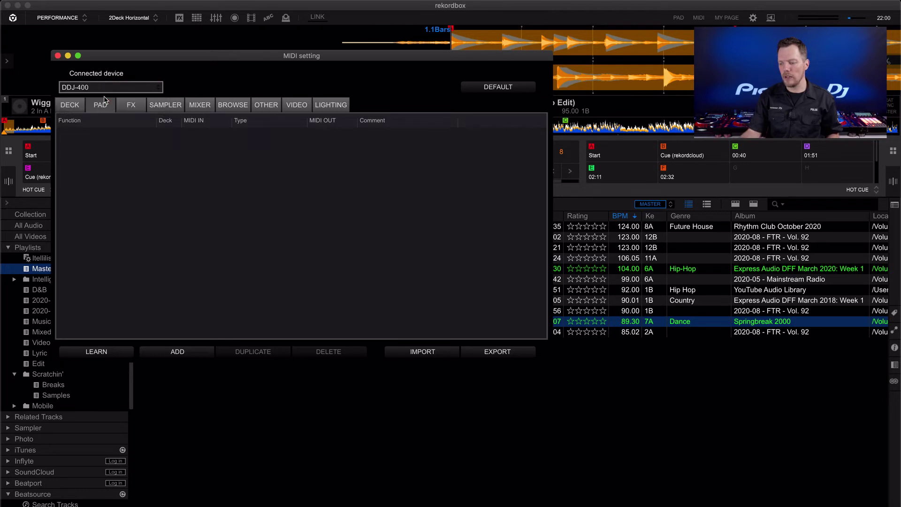
left_click(113, 97)
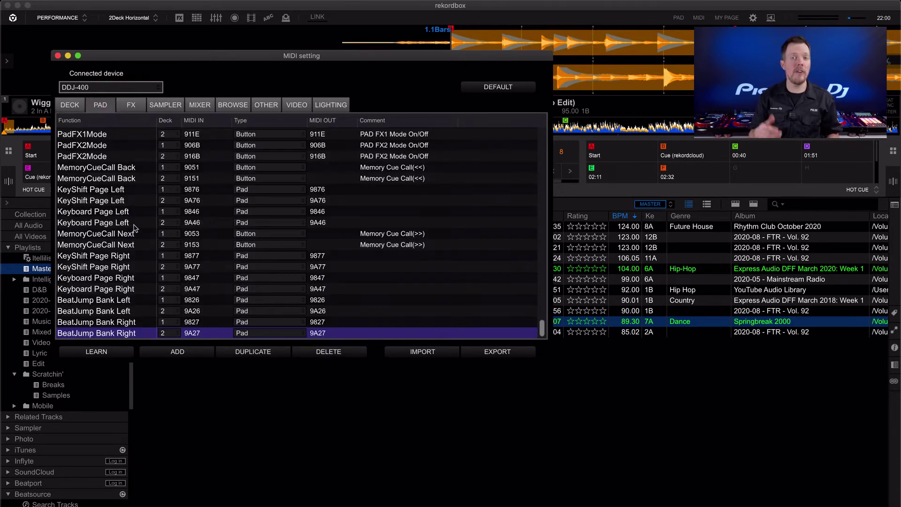
left_click(57, 55)
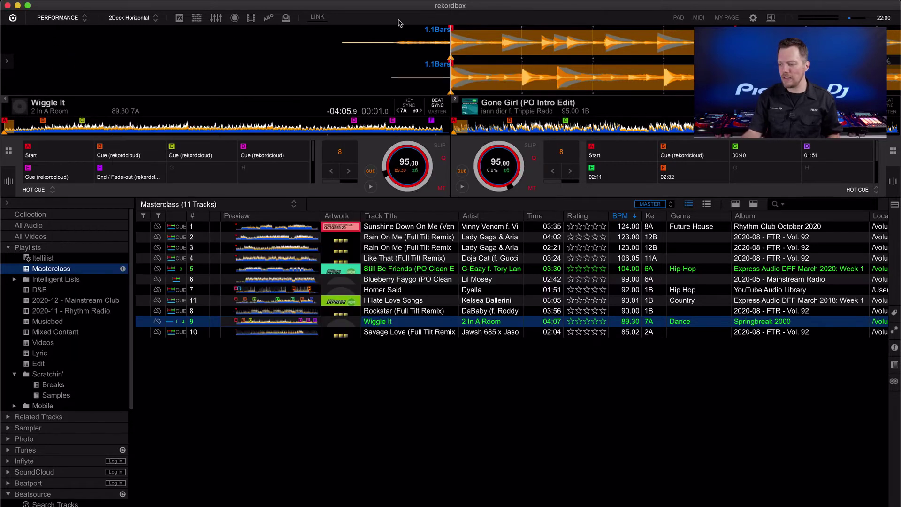
In the pad editor, replace the KEYBOARD performance mode with USER 1 and apply the Combination 1 template to its pads.
left_click(680, 19)
left_click_drag(219, 32, 411, 64)
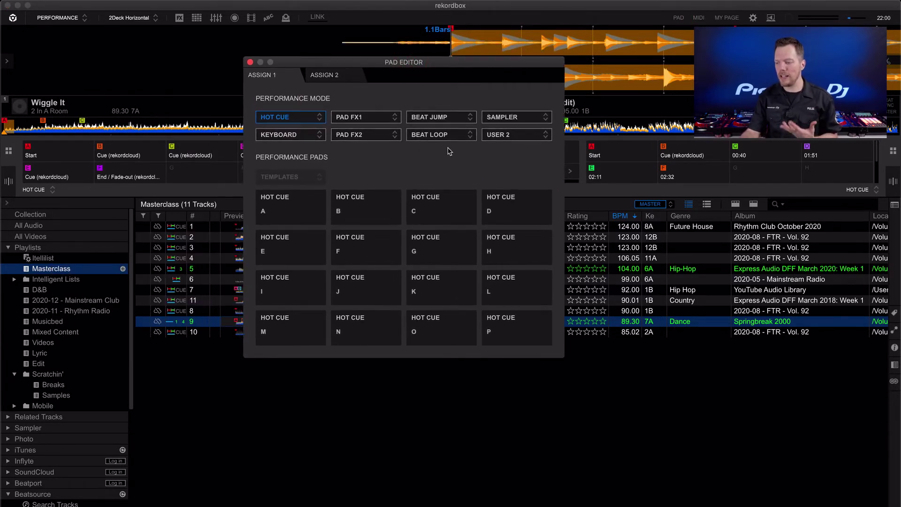
left_click(320, 135)
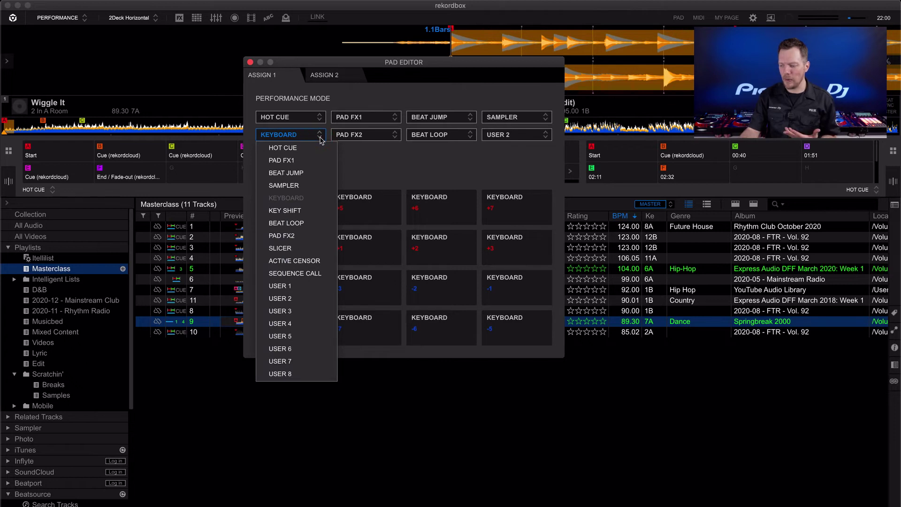
left_click(295, 285)
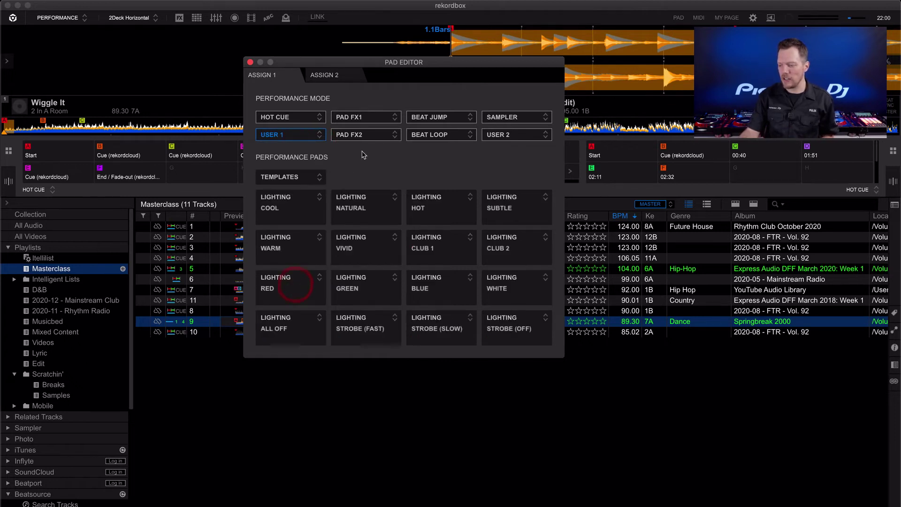
left_click(319, 177)
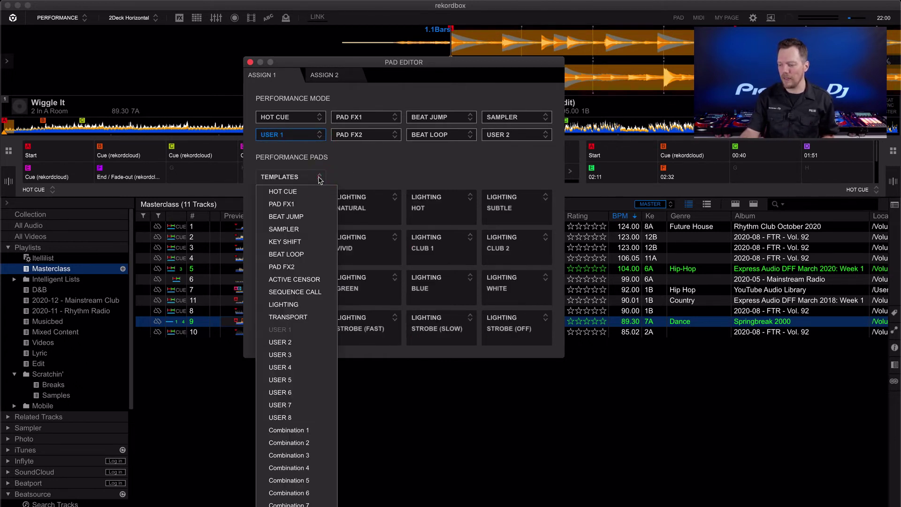
left_click(300, 429)
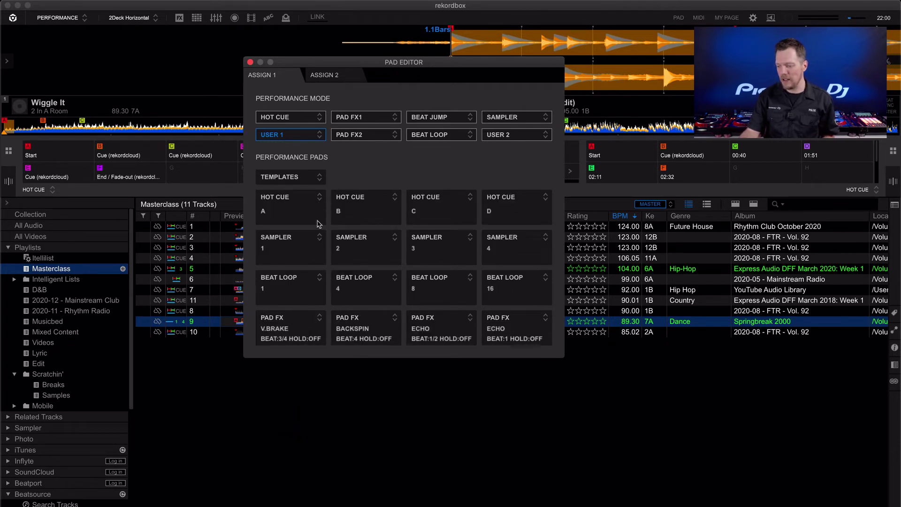
Assign lighting INTERLUDE 1, BLUE and CLUB 1 to the first three pads of USER 1's last row, and close the pad editor.
left_click(319, 317)
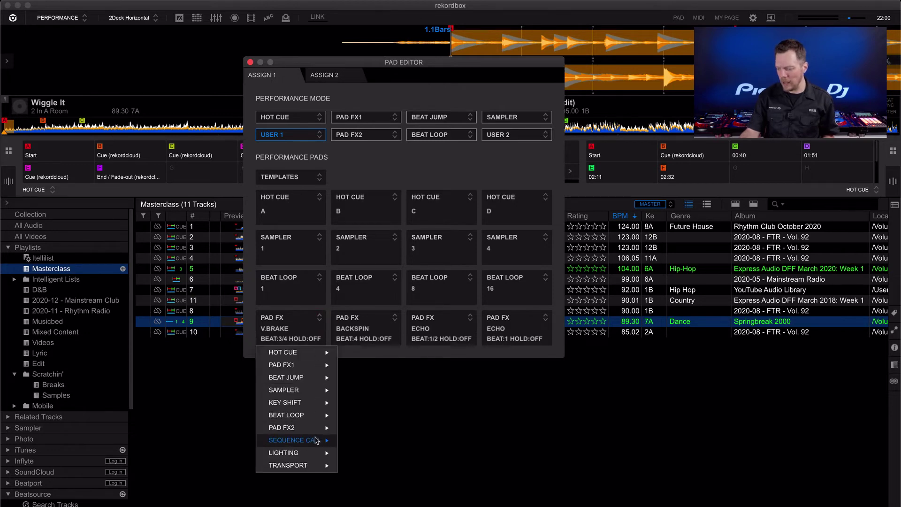
mouse_move(315, 453)
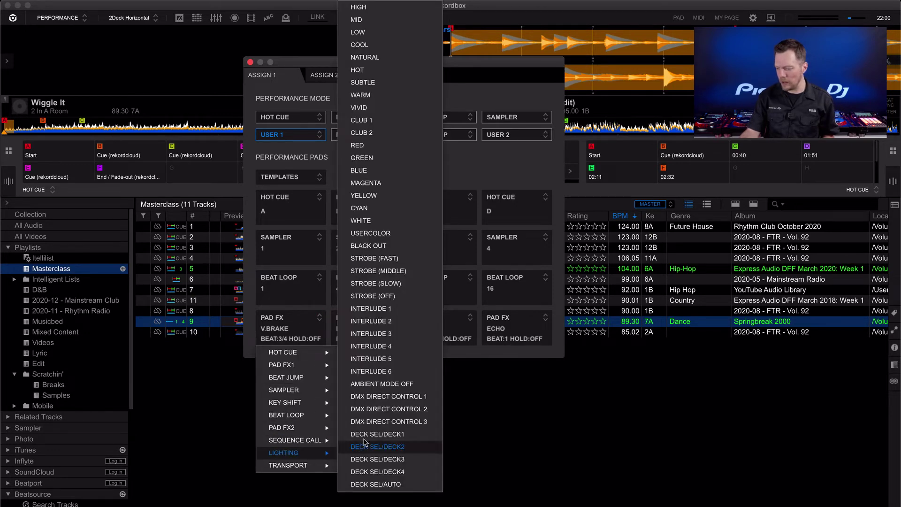
left_click(385, 308)
left_click(395, 318)
mouse_move(383, 428)
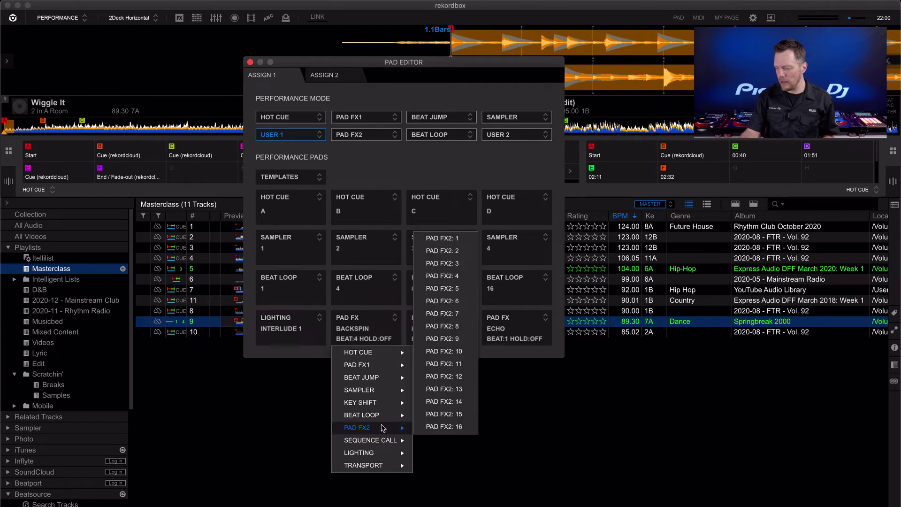
mouse_move(383, 452)
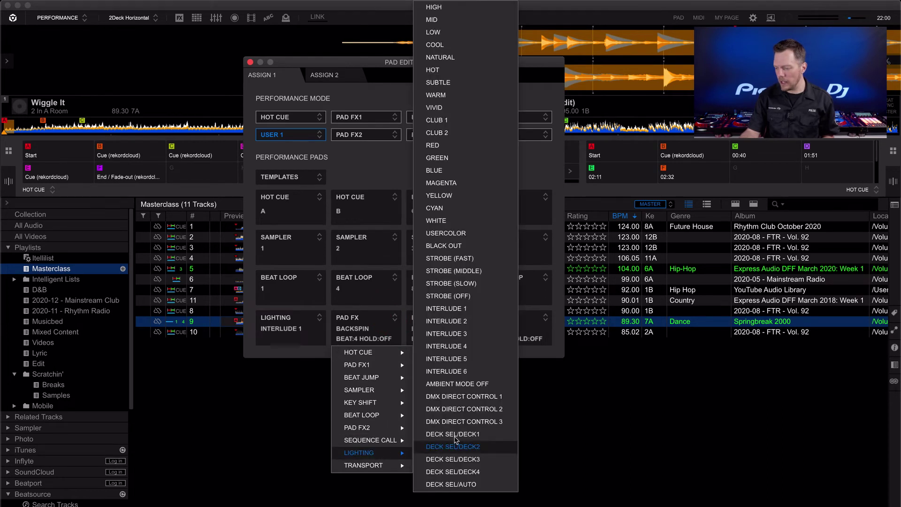
left_click(444, 175)
left_click(469, 317)
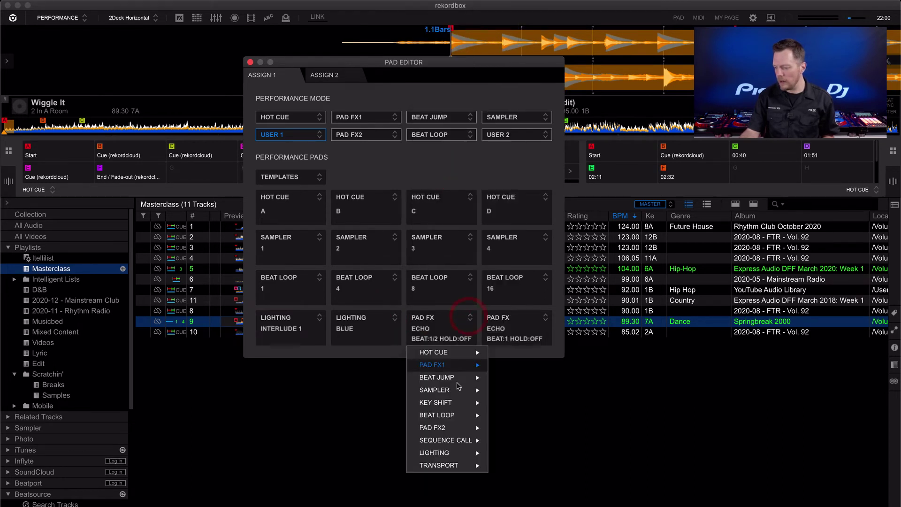
mouse_move(450, 453)
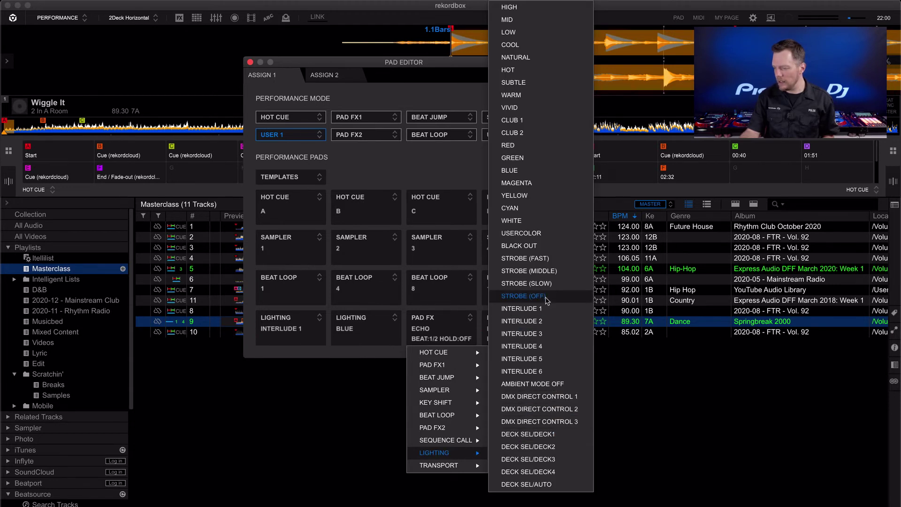
left_click(534, 120)
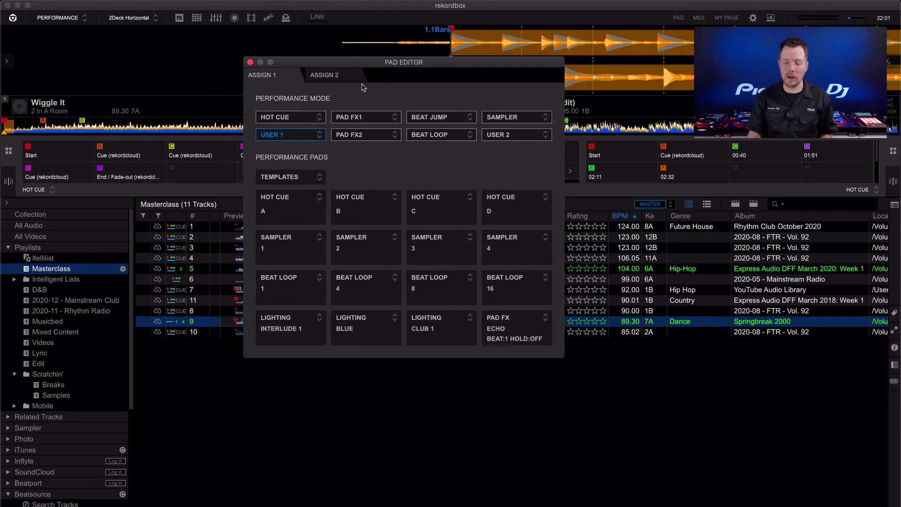
left_click(250, 62)
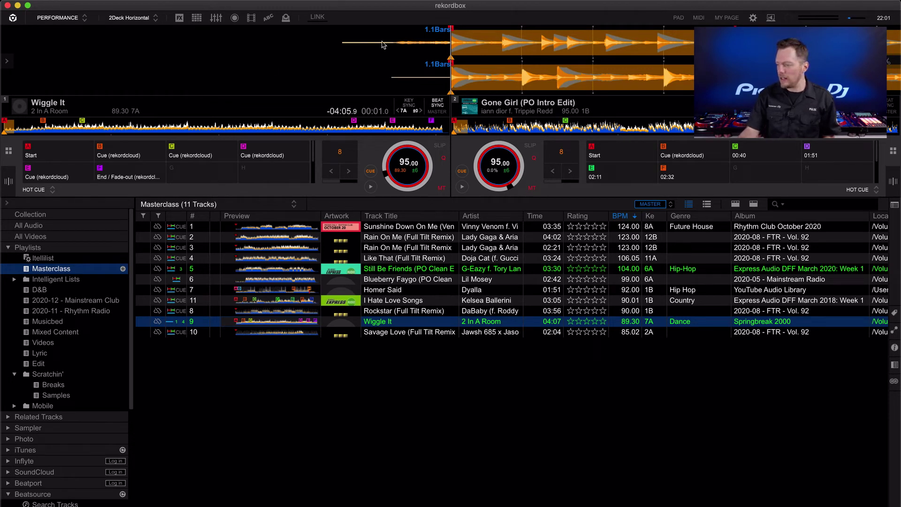
Show the video panel and load You Have To Believe on deck 1 and Bang My Head on deck 2 from the Videos playlist.
left_click(252, 20)
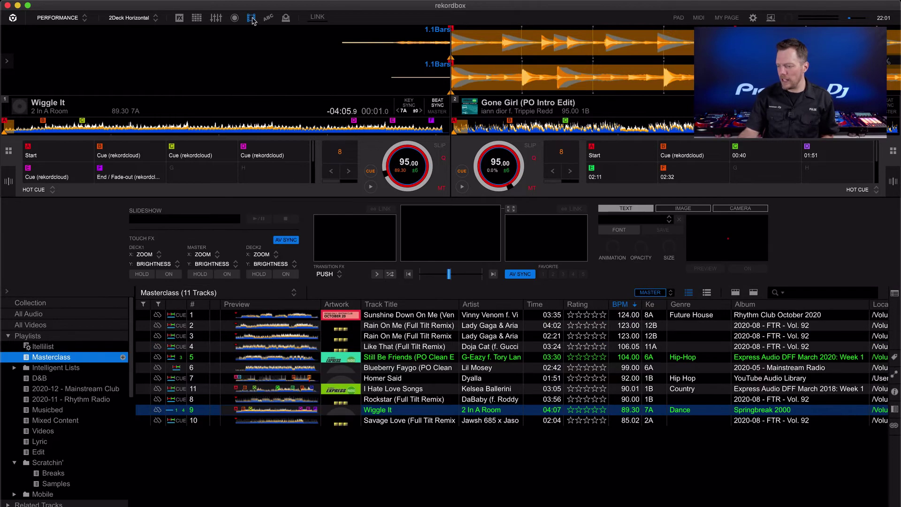
left_click(51, 431)
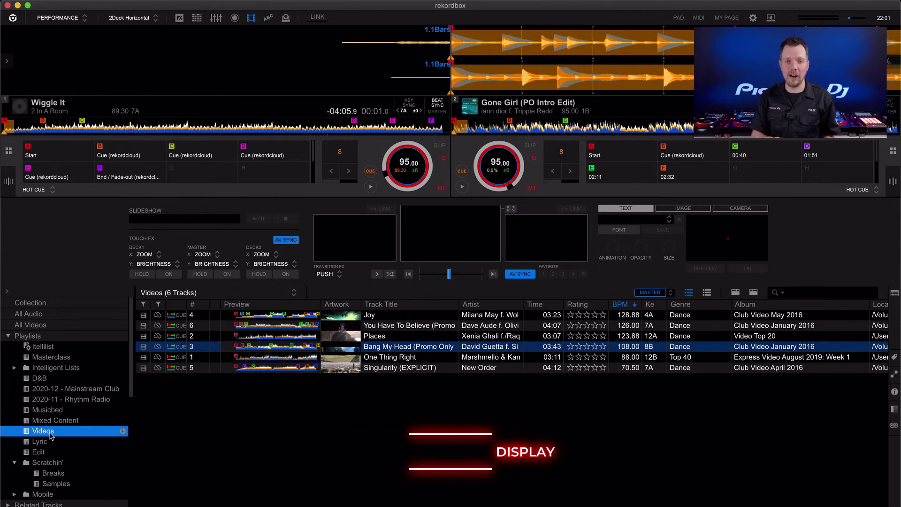
left_click(384, 347)
left_click_drag(459, 287, 539, 179)
left_click_drag(361, 325, 328, 221)
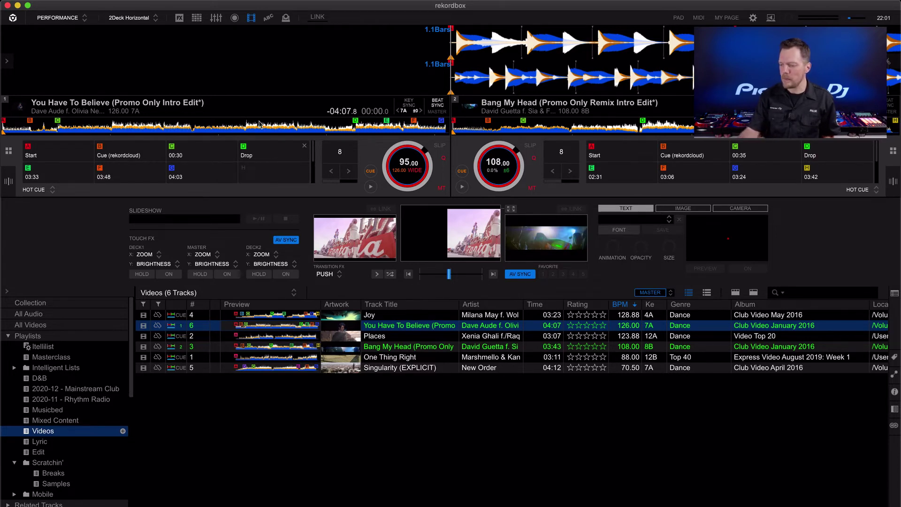
View the decks in the 4Deck Horizontal layout and return to 2Deck Horizontal.
left_click(136, 20)
left_click(139, 56)
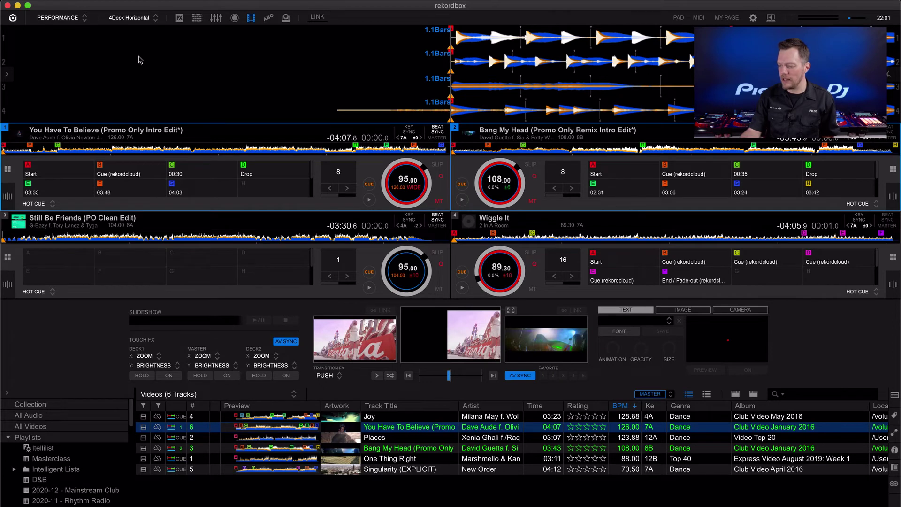
left_click(149, 20)
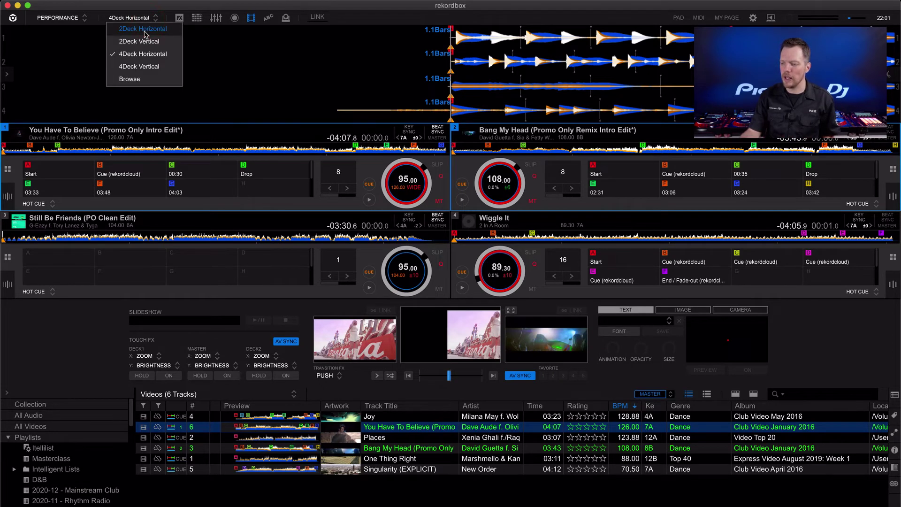
left_click(143, 29)
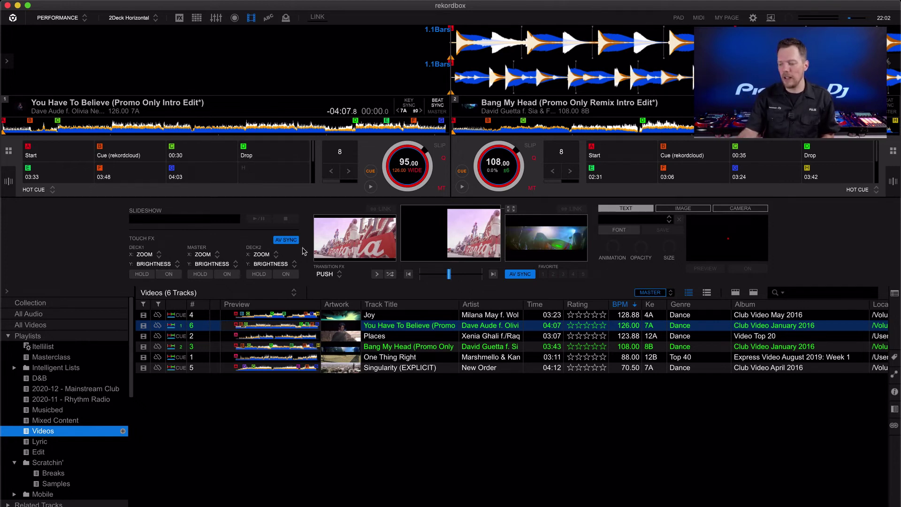
Try the ZOOM and BRIGHTNESS touch effect on deck 1's video preview, and turn the effect off again.
left_click(169, 273)
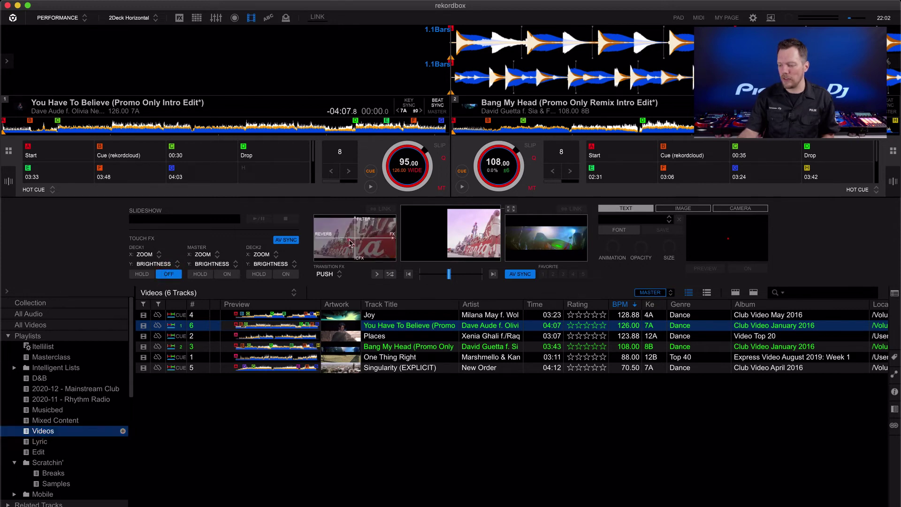
left_click_drag(353, 242, 345, 233)
left_click(168, 274)
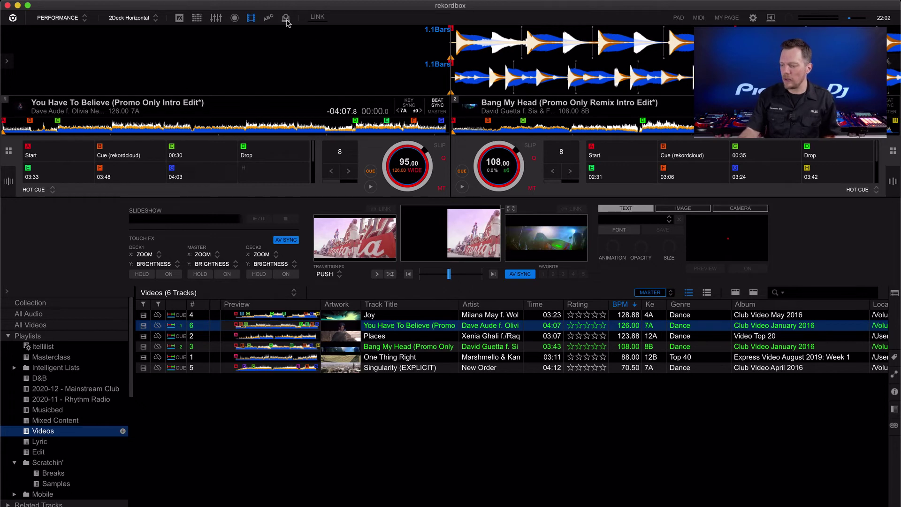
Replace the video panel with the lyric panel and load Good As Hell (PO Intro Edit) from the Lyric playlist on deck 2.
left_click(270, 19)
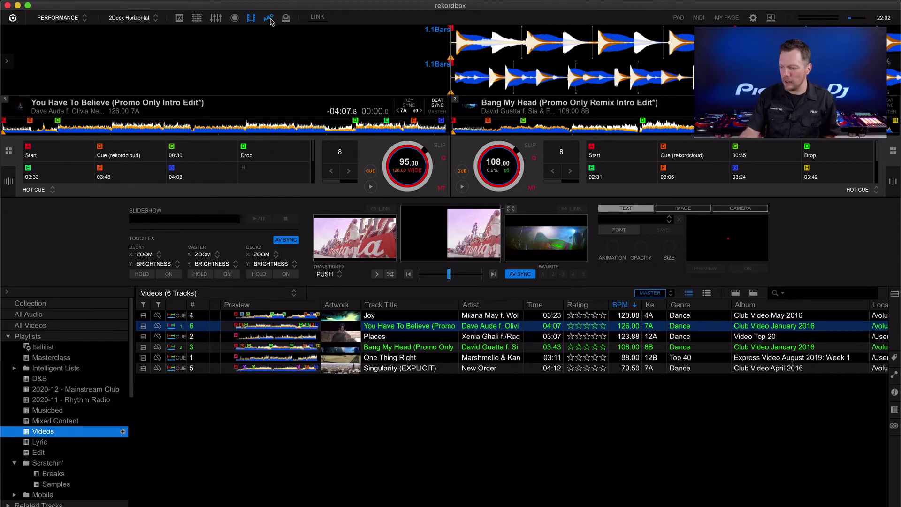
left_click(251, 19)
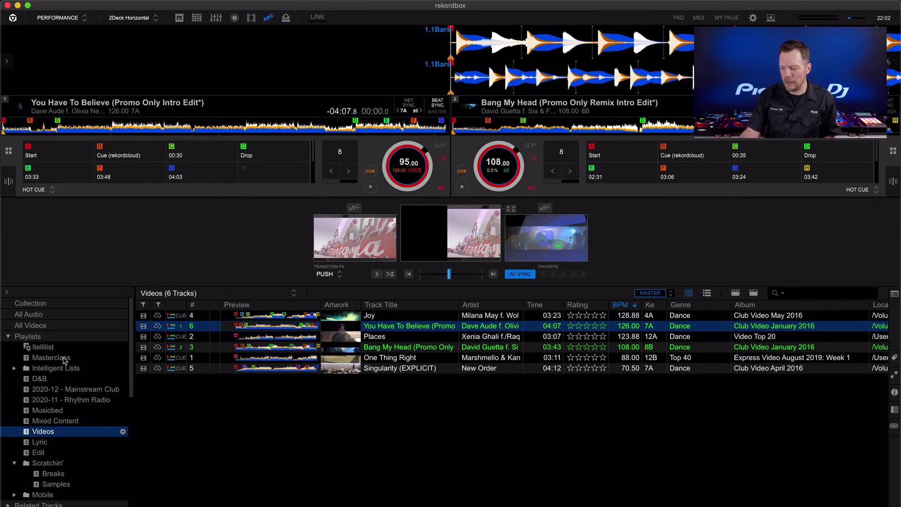
left_click(47, 443)
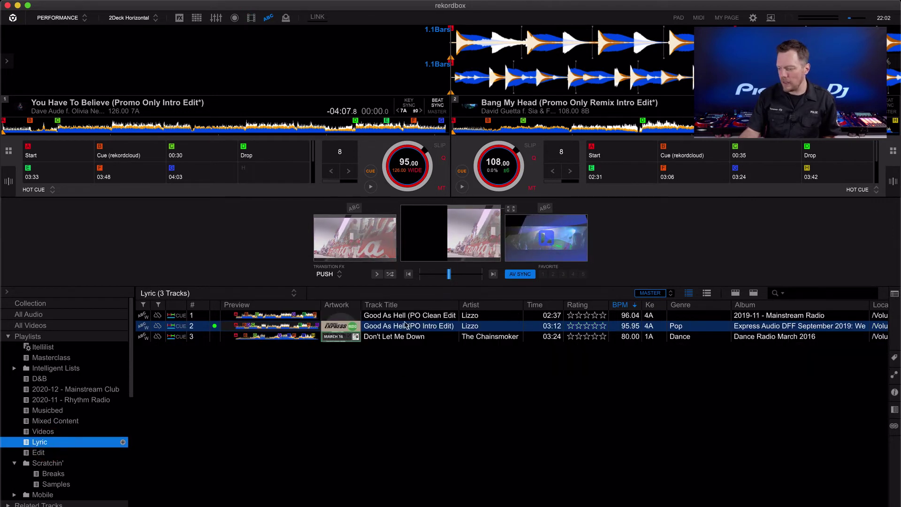
left_click_drag(383, 325, 531, 186)
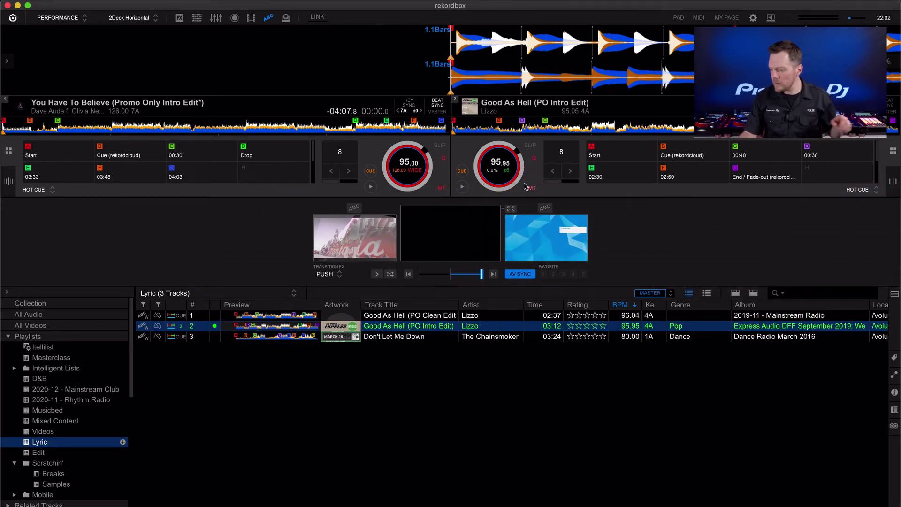
Play deck 2 and show the master video output in a separate window placed over deck 1.
key("space")
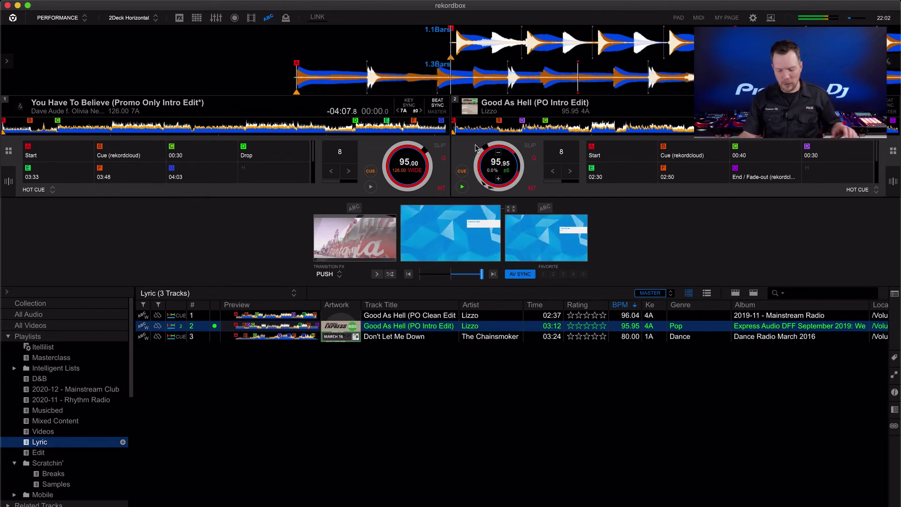
double_click(449, 215)
left_click_drag(383, 139, 348, 152)
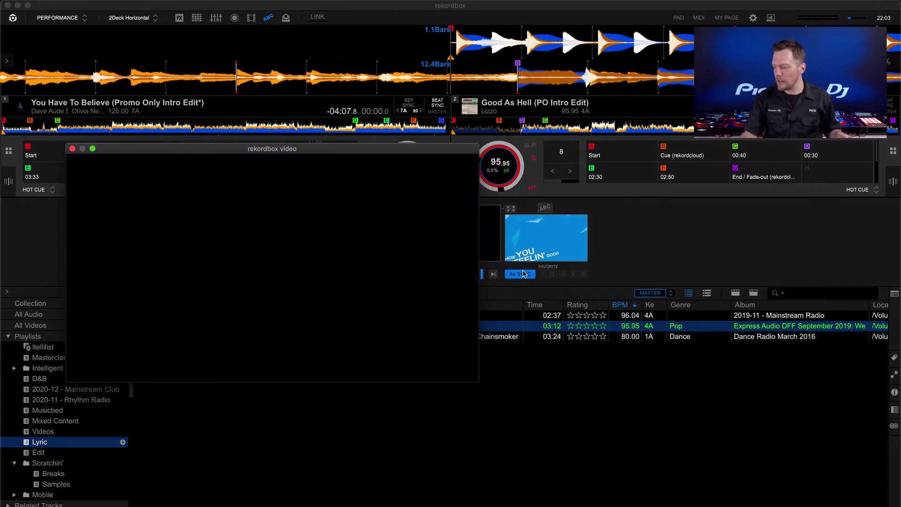
Set deck 2's lyric colour to the magenta and yellow preset.
left_click(546, 209)
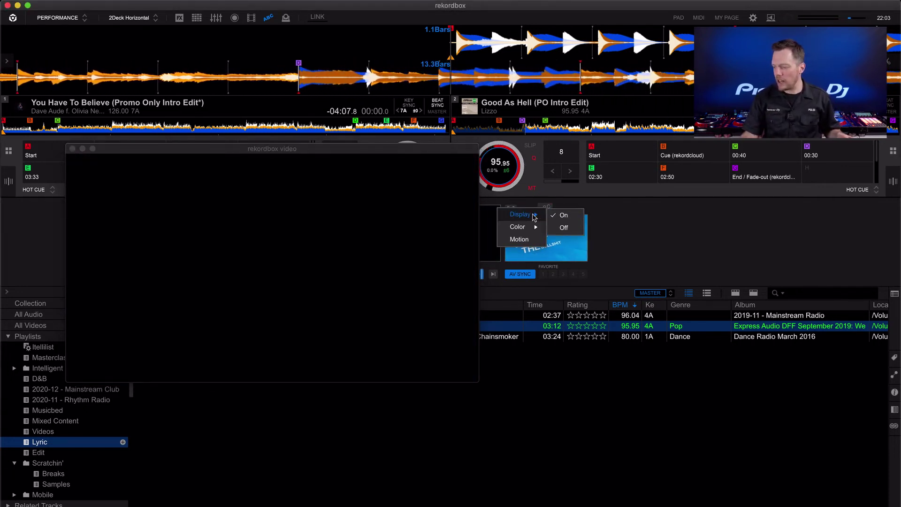
mouse_move(530, 229)
left_click(580, 232)
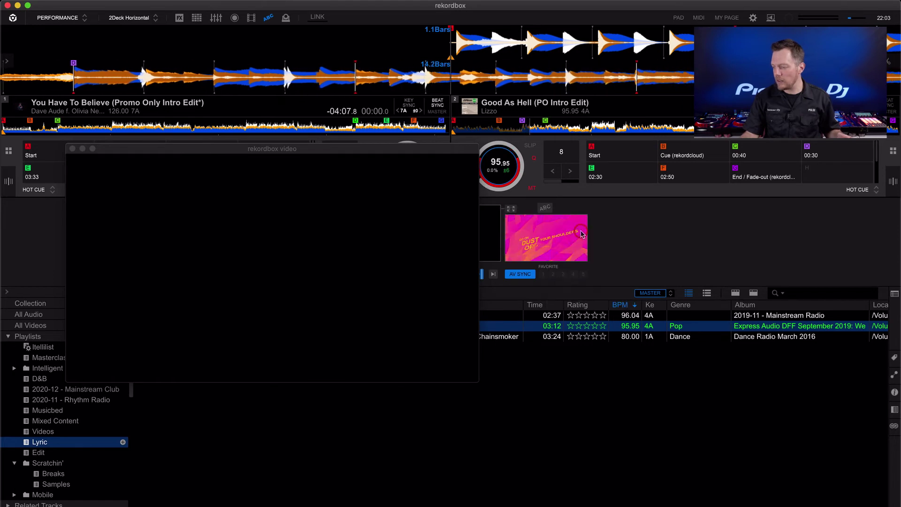
Set deck 2's lyric motion to Reverse, keeping the delay compensation as it is.
left_click(547, 208)
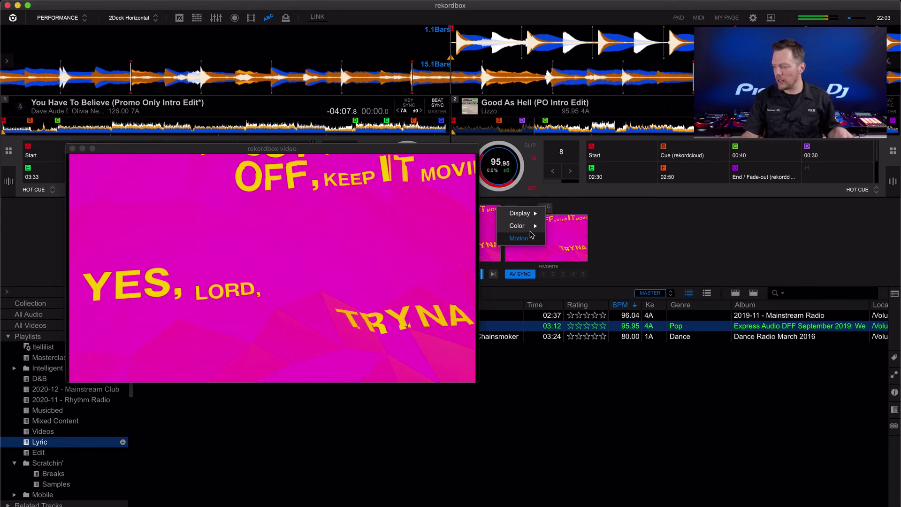
left_click(523, 238)
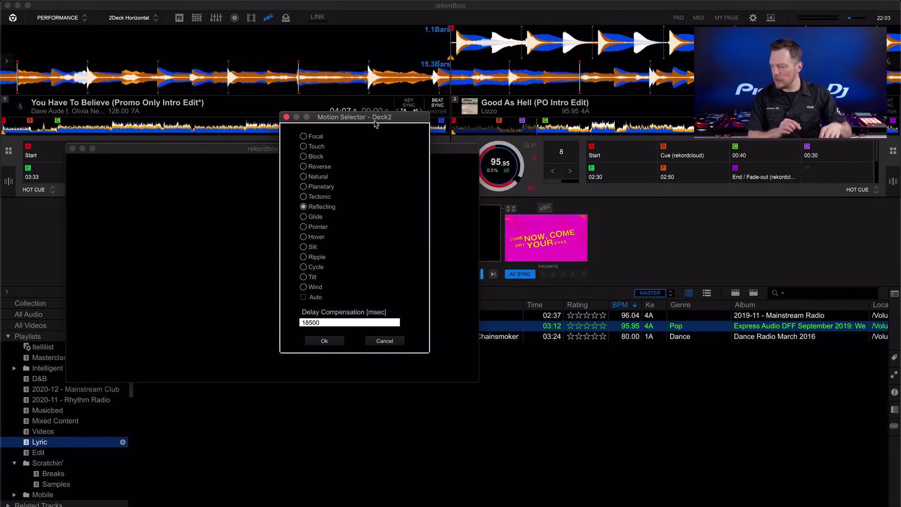
left_click(304, 167)
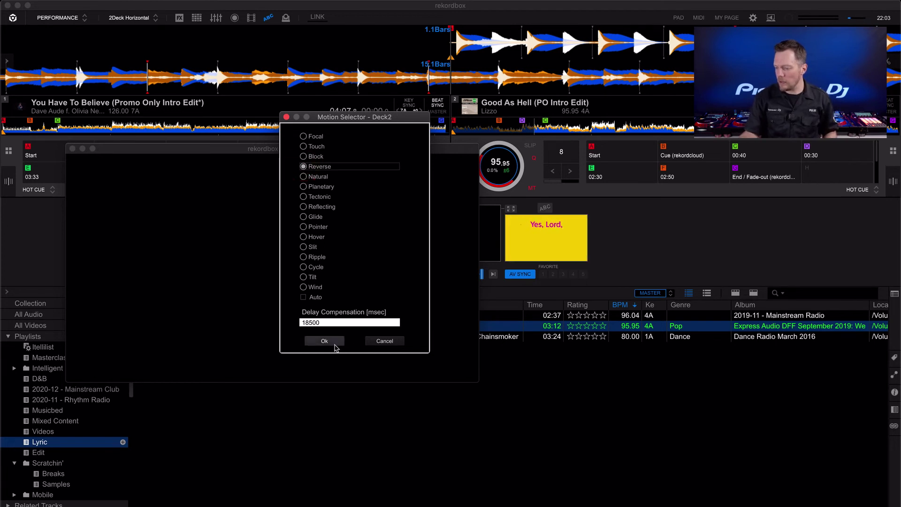
left_click(335, 346)
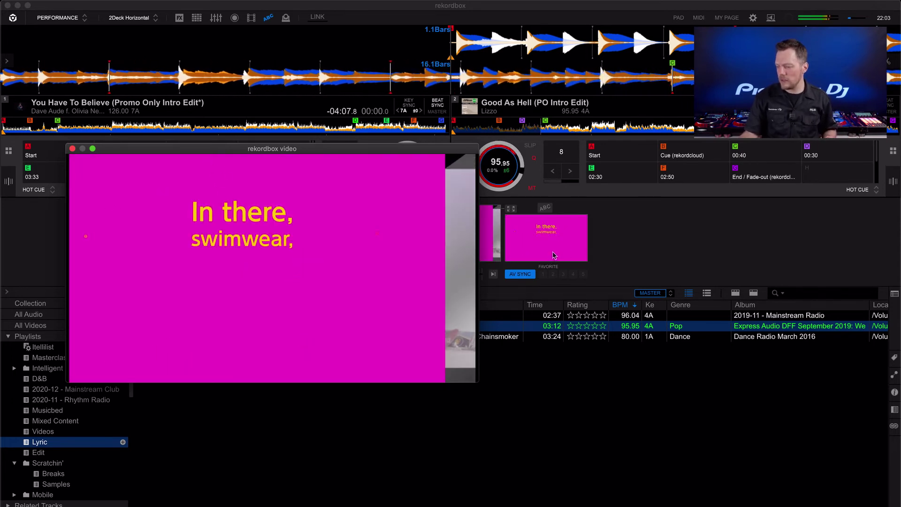
Dismiss deck 2's lyric options and close the separate video window.
left_click(546, 209)
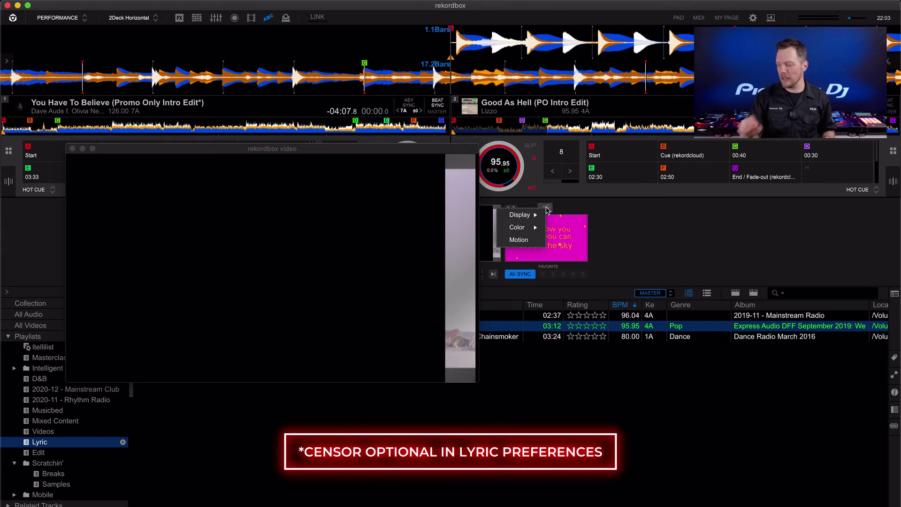
left_click(590, 207)
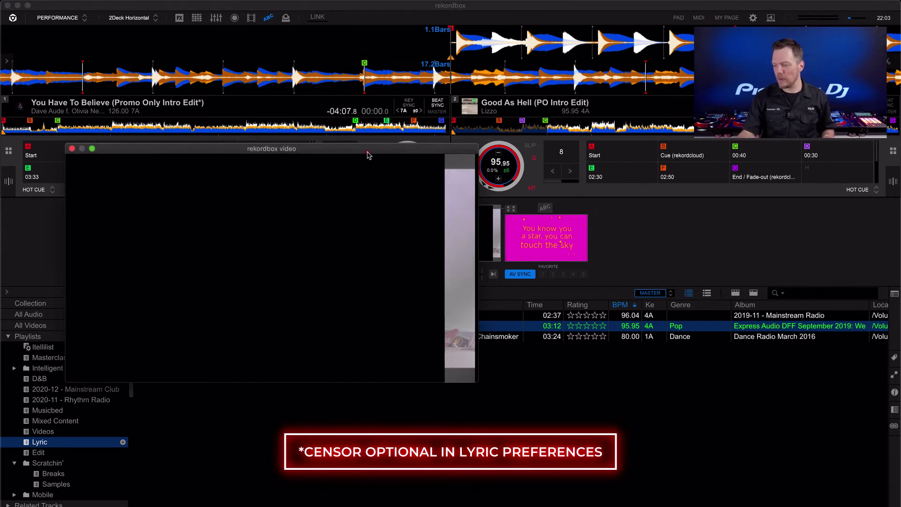
left_click_drag(369, 155, 596, 183)
left_click(300, 176)
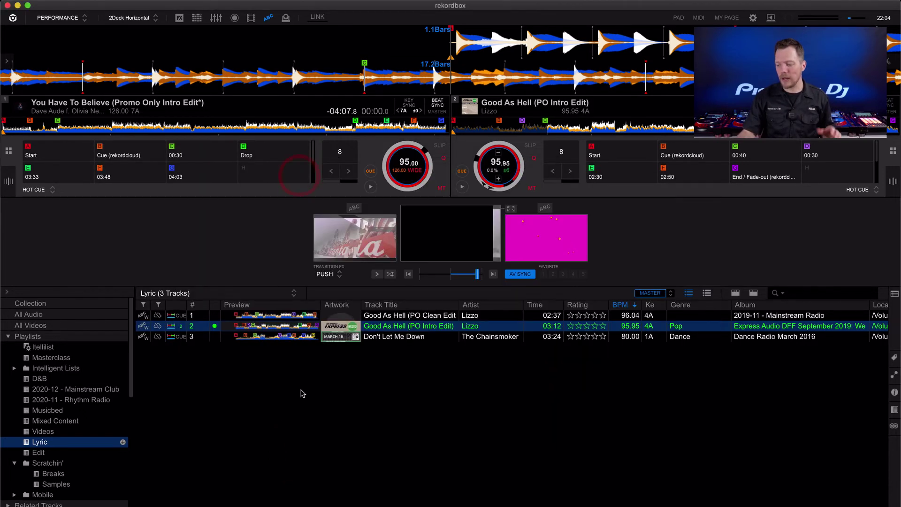
left_click(301, 390)
Load One Thing Right from the Videos playlist on deck 1 and watch its lyrics in the separate video window, clear of deck 1's preview.
left_click(44, 431)
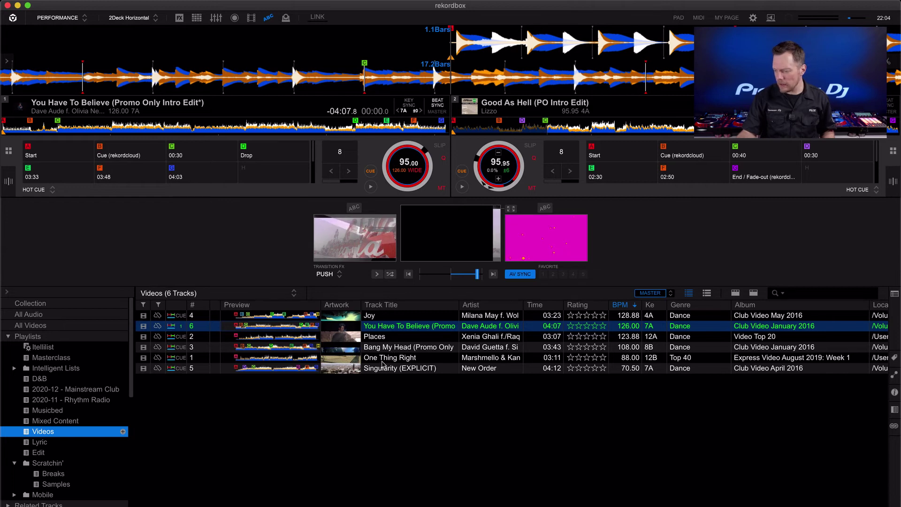
left_click_drag(382, 359, 296, 115)
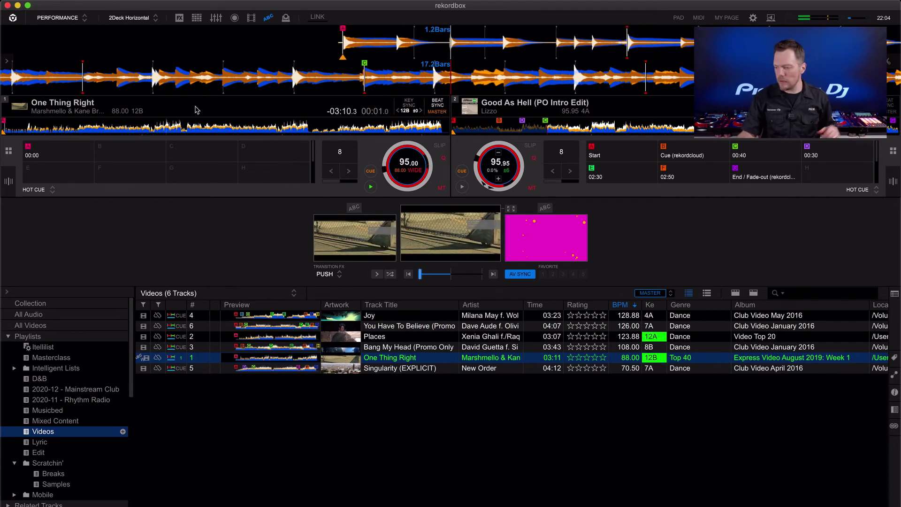
left_click(510, 208)
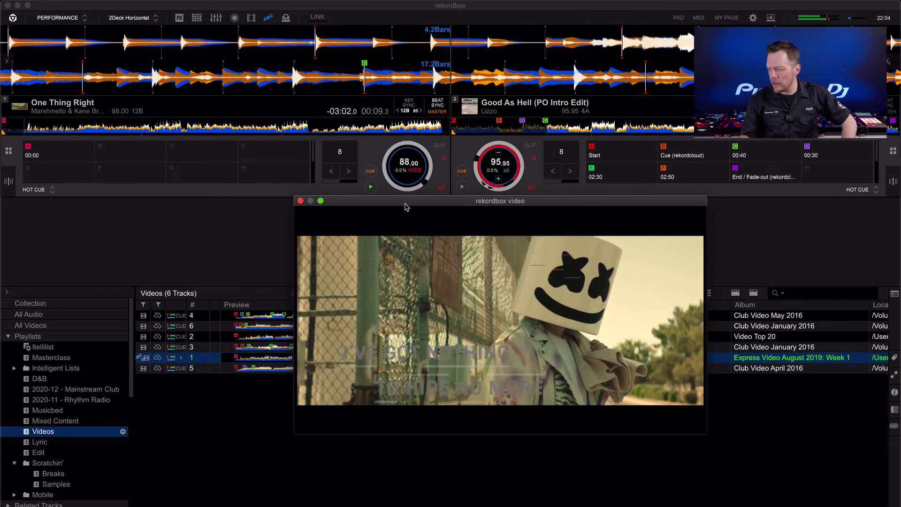
left_click_drag(407, 205, 449, 185)
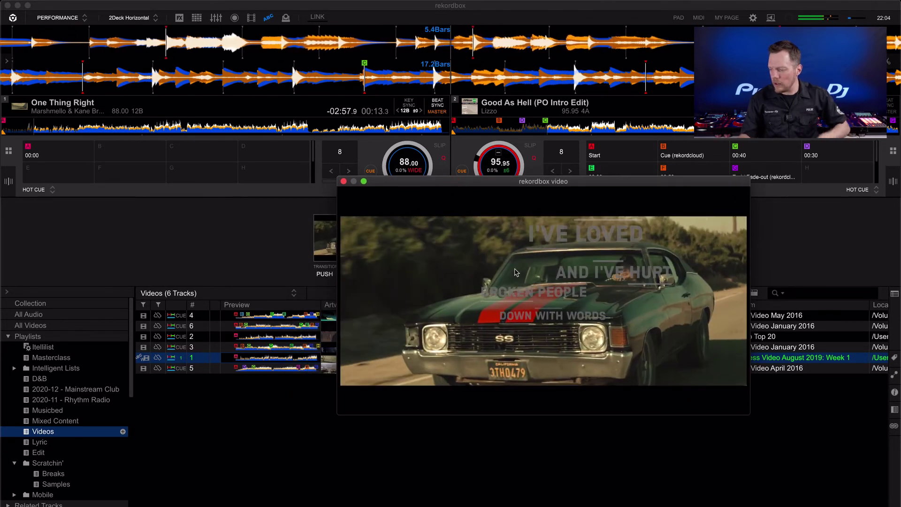
left_click_drag(393, 197, 508, 138)
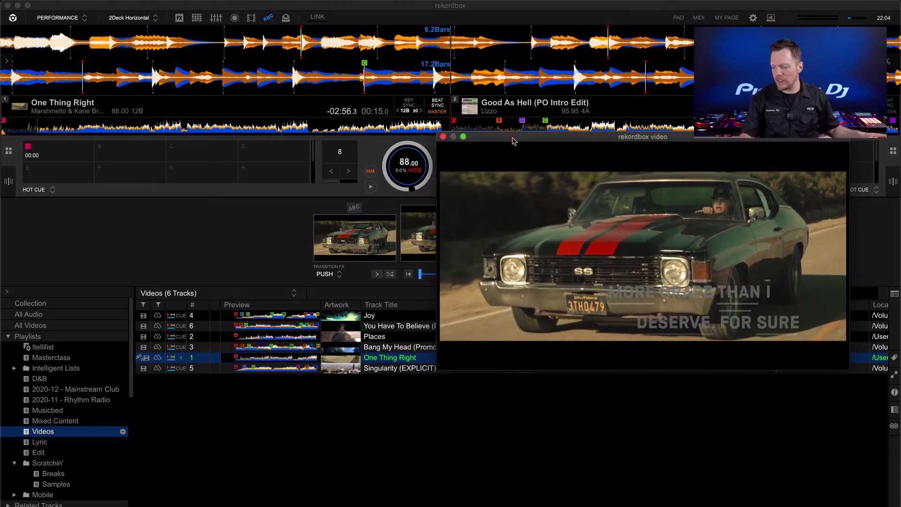
Set deck 1's lyric colour to the yellow preset with a transparent background.
left_click(358, 210)
left_click(358, 211)
mouse_move(385, 228)
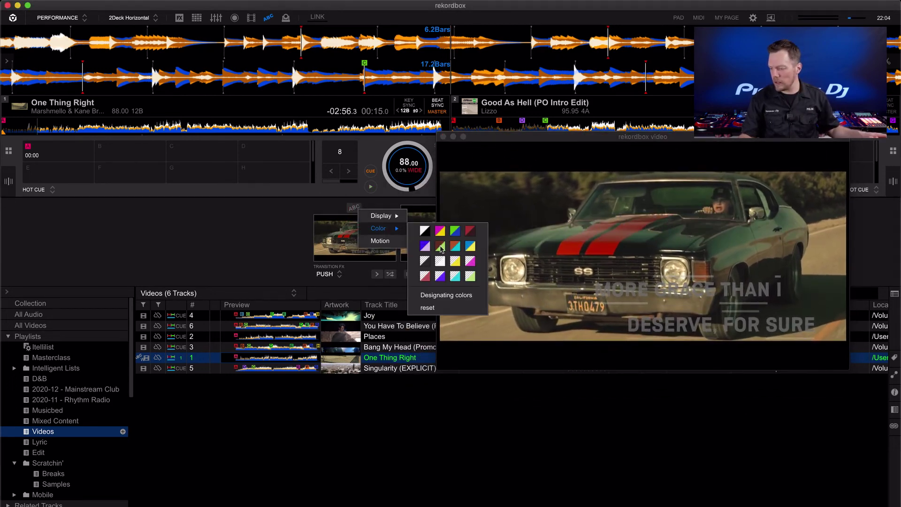
left_click(455, 261)
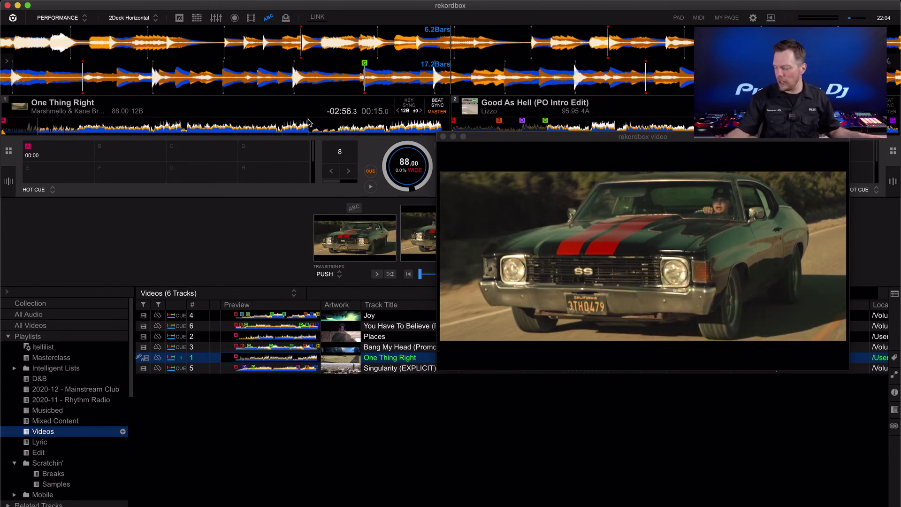
Turn on the Vocal display for the enlarged and full waveforms in the View preferences, and close the preferences.
key("super+comma")
left_click_drag(493, 133, 520, 148)
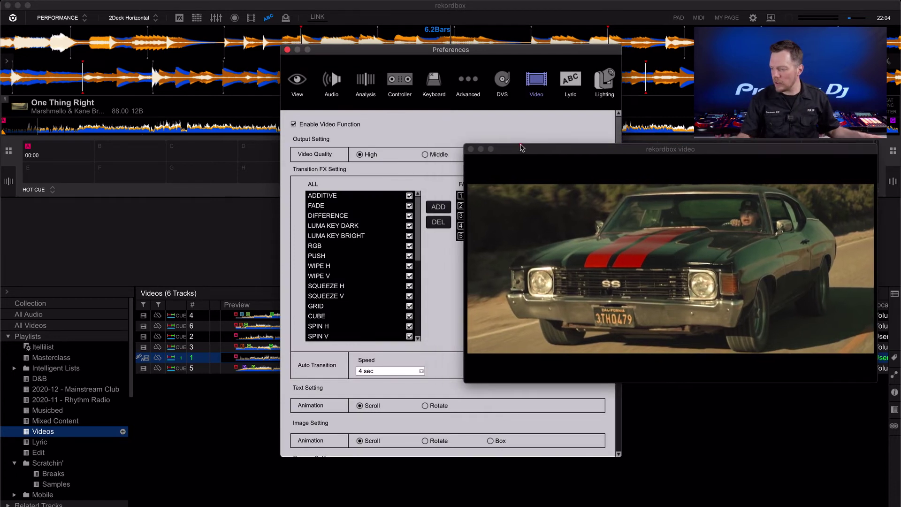
left_click(297, 81)
scroll(377, 328, "down", 5)
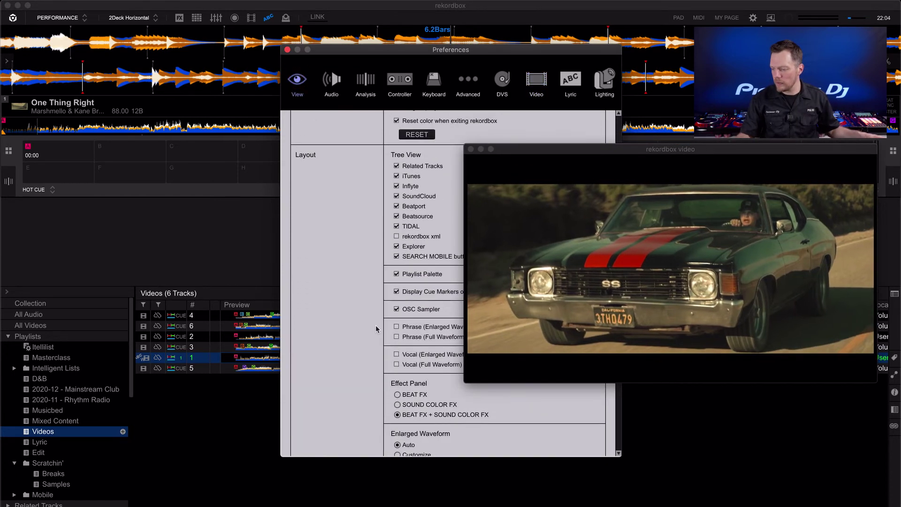
left_click(411, 332)
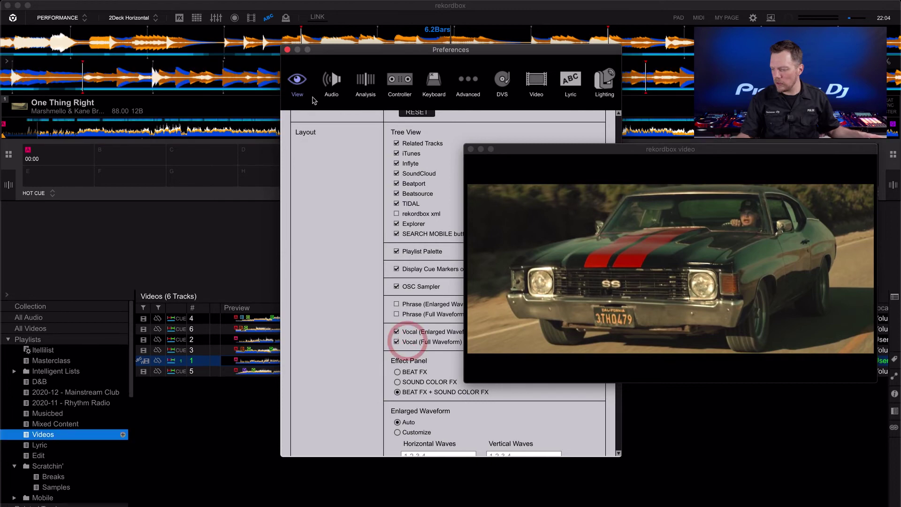
left_click(287, 49)
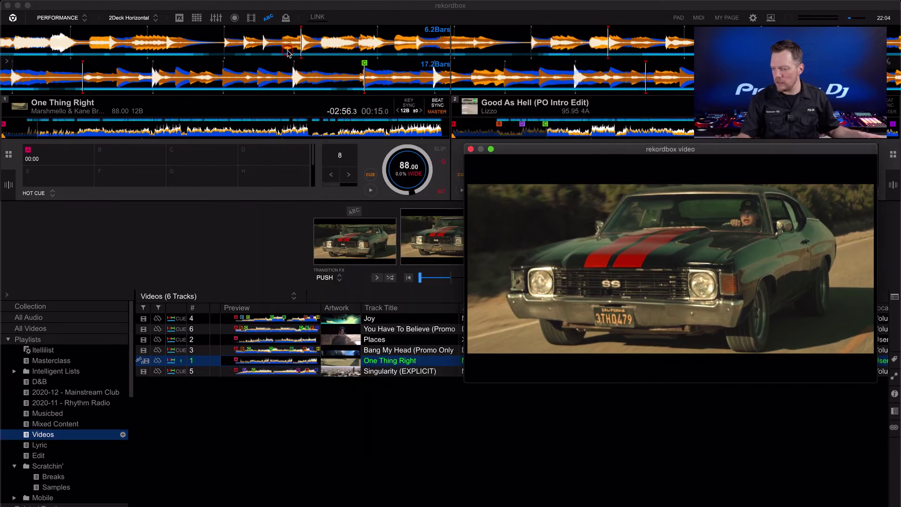
Move deck 1 back to about 10 seconds and set its lyric delay compensation to 10 msec in the Motion Selector.
left_click(25, 124)
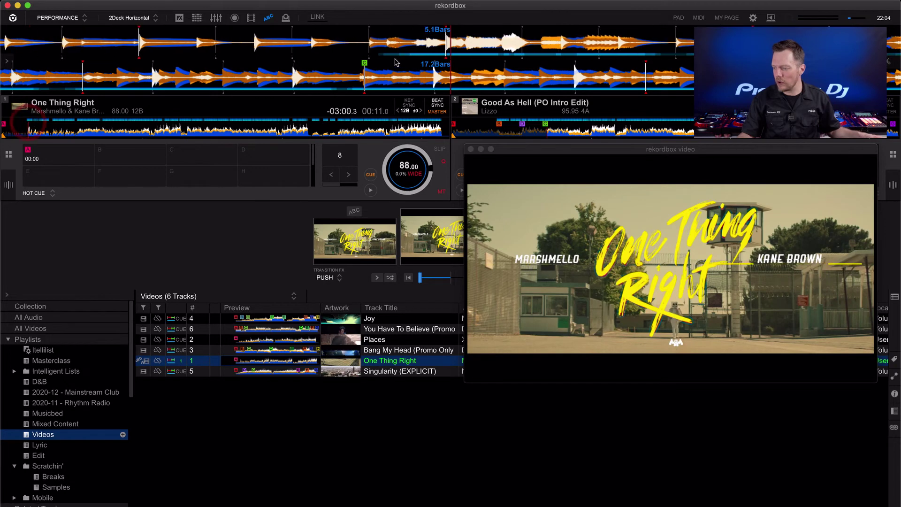
left_click_drag(395, 59, 562, 50)
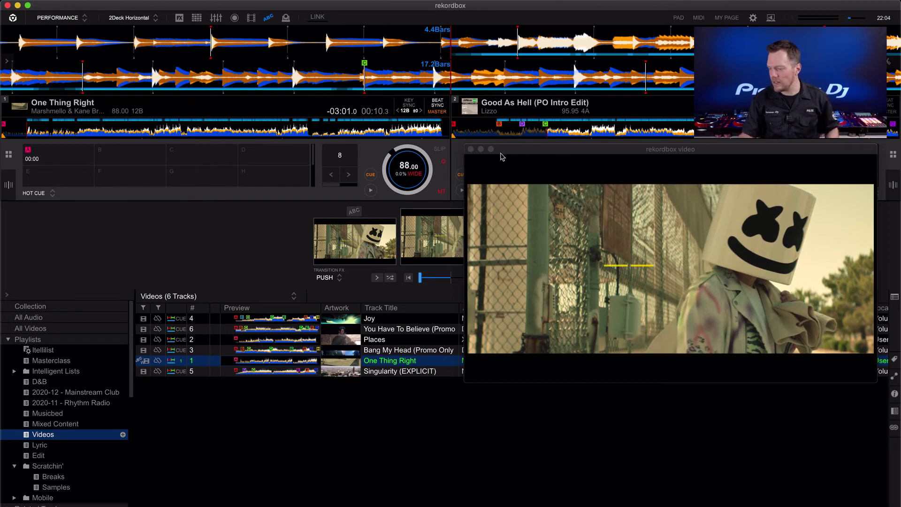
left_click(355, 212)
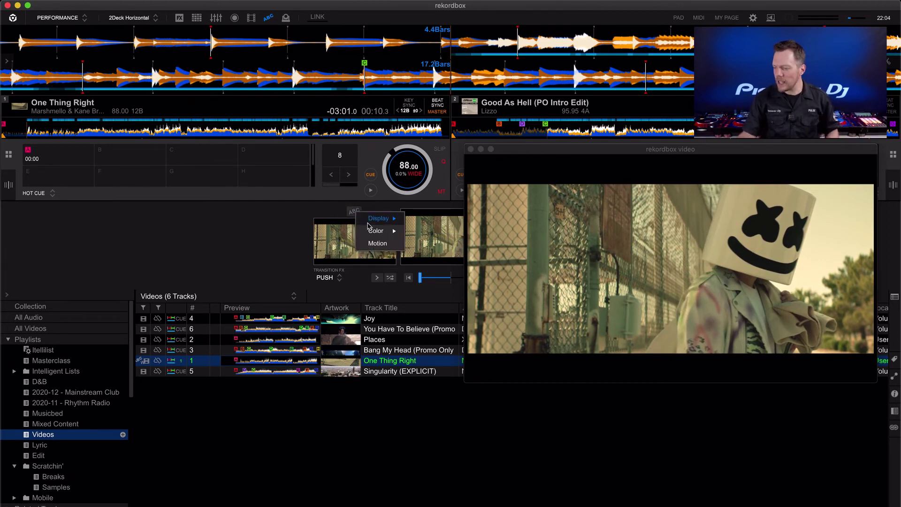
left_click(368, 243)
key("BackSpace")
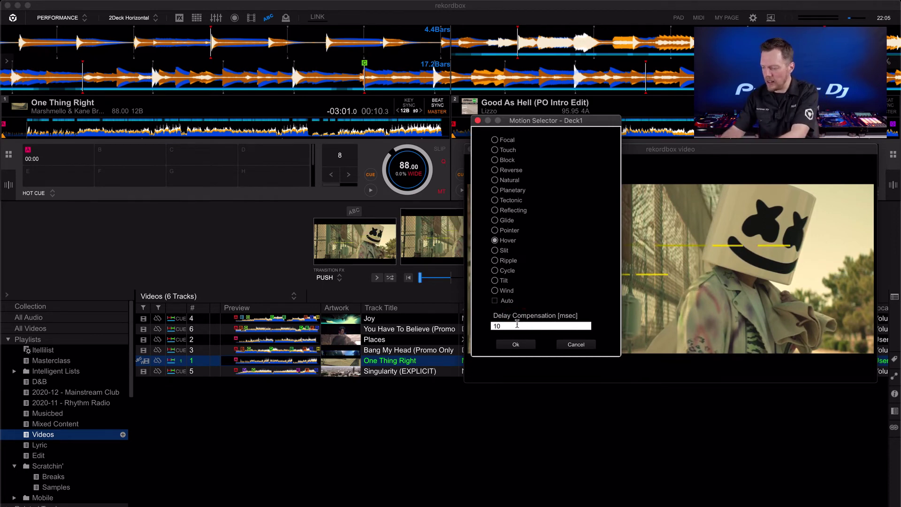
left_click(510, 347)
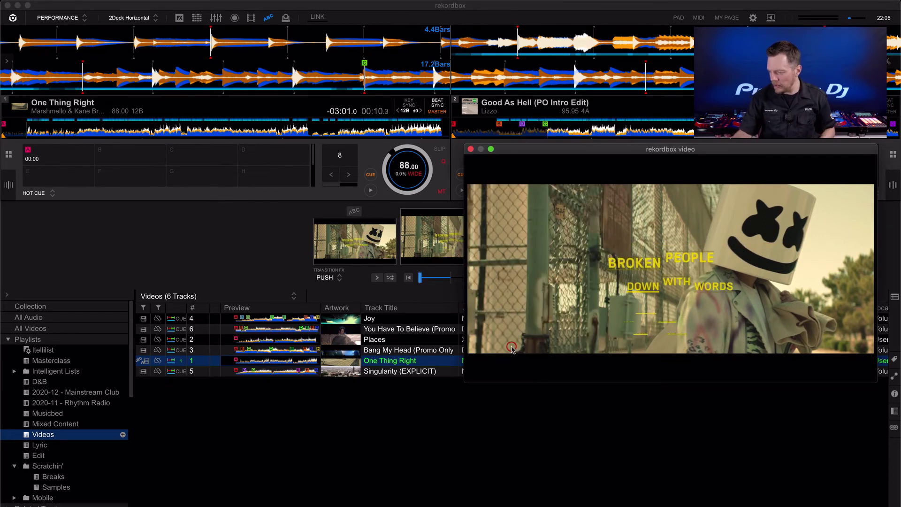
Replay deck 1 from about 6.8 seconds to check the lyric timing against the vocals.
left_click_drag(222, 37, 613, 51)
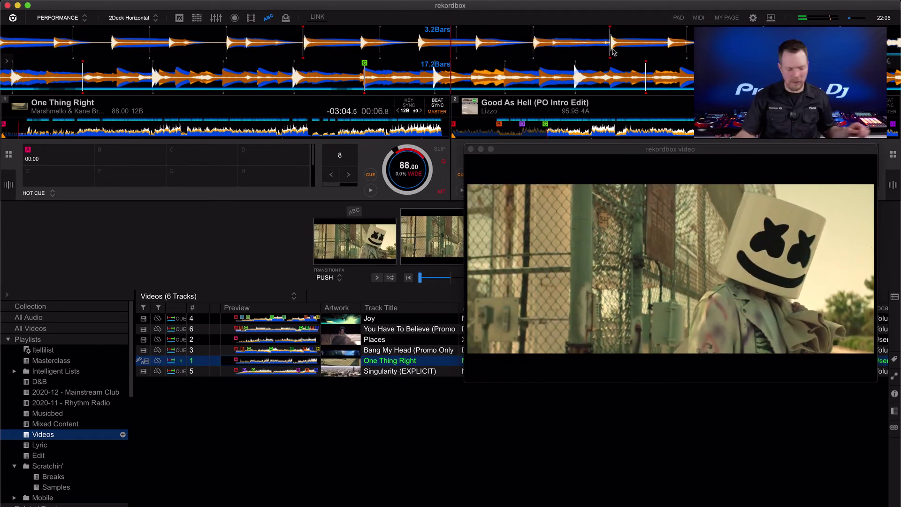
key("space")
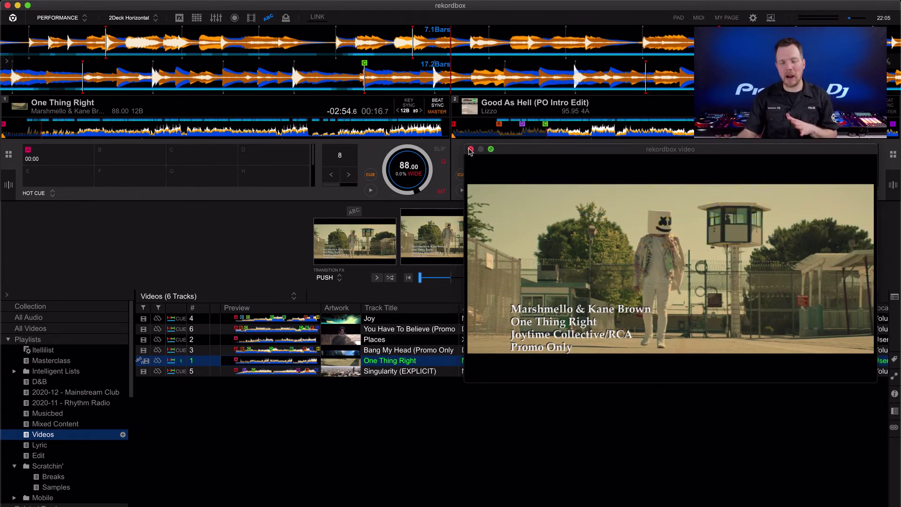
Close the separate video window and list the full Collection in the browser.
left_click(470, 149)
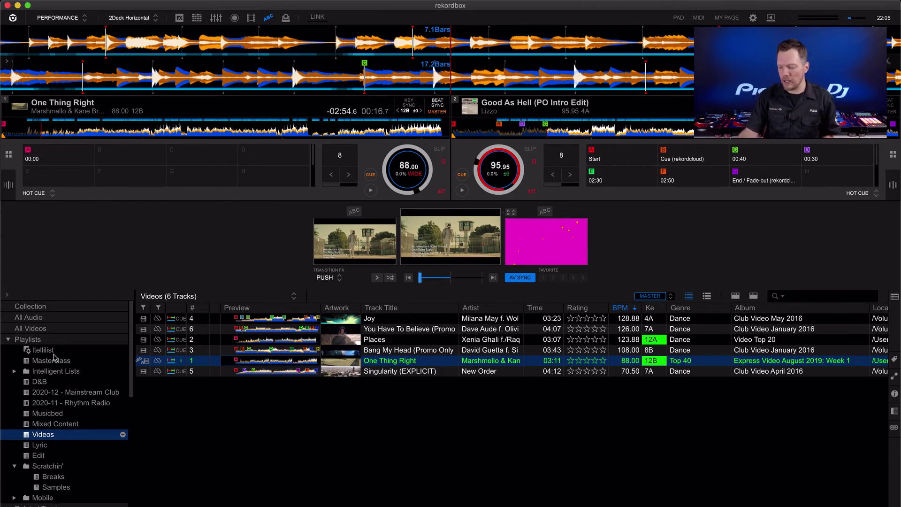
left_click(56, 309)
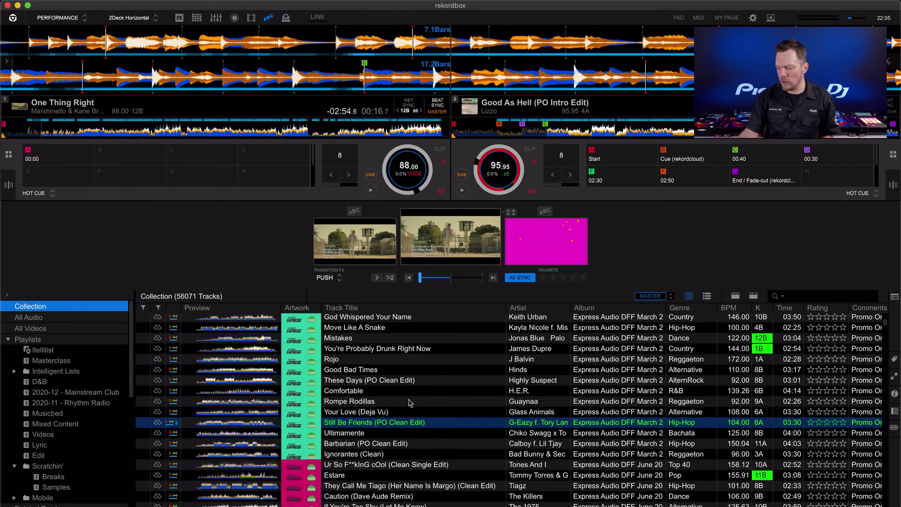
Load "So Cold" and "Party On My Own (Radio Edit)" onto deck 1 in turn, jumping partway into each track.
scroll(411, 403, "down", 10)
scroll(410, 403, "up", 15)
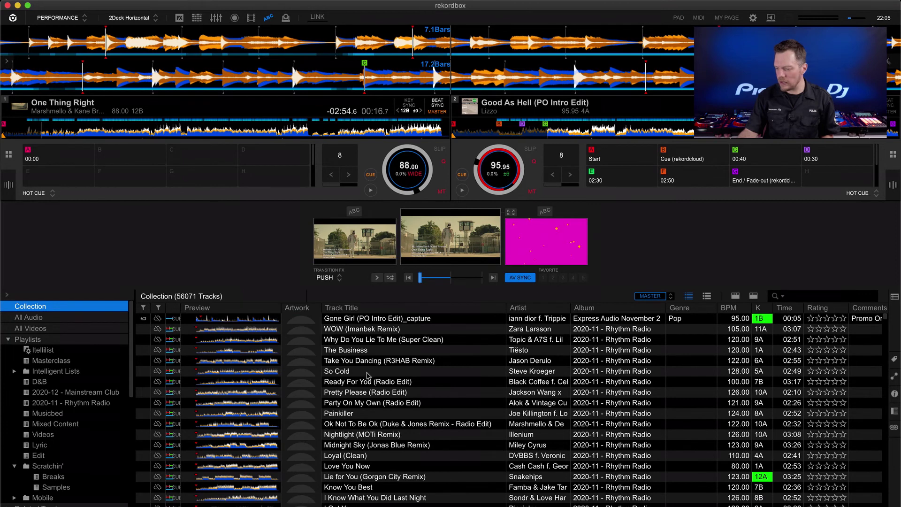
left_click_drag(364, 374, 268, 132)
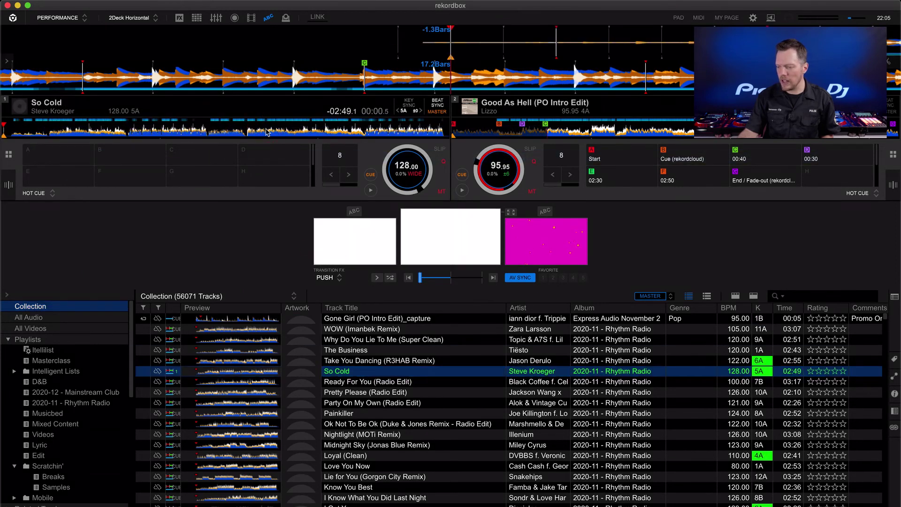
left_click(191, 129)
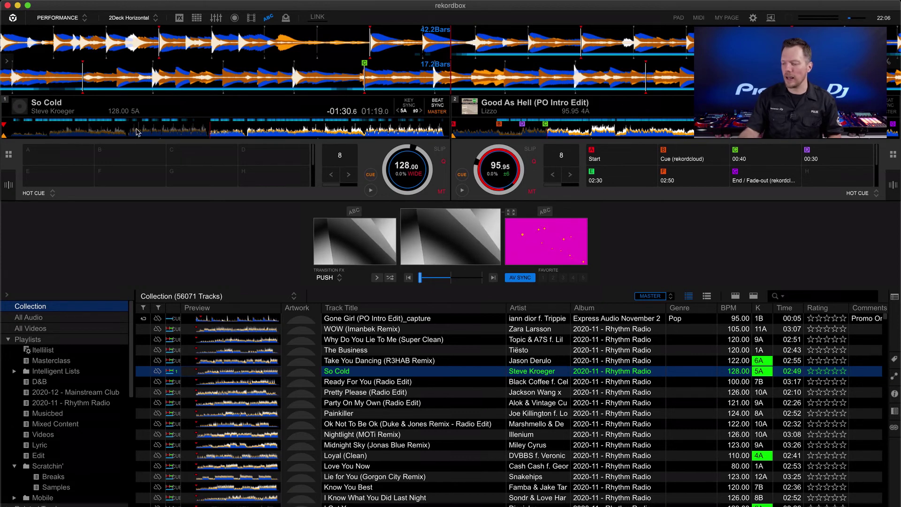
left_click_drag(343, 405, 254, 131)
left_click(253, 132)
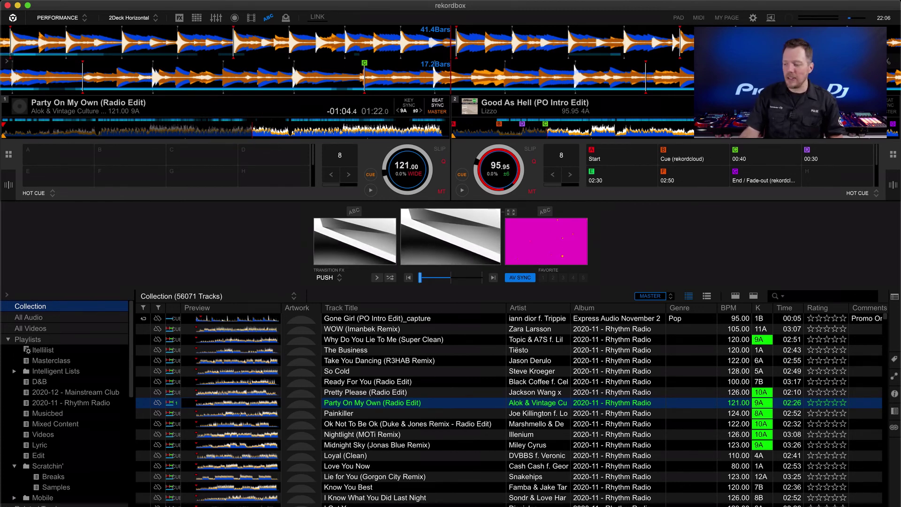
Turn on Ableton Link, move its window over deck 2, and close the window.
left_click(317, 18)
left_click_drag(387, 23, 588, 120)
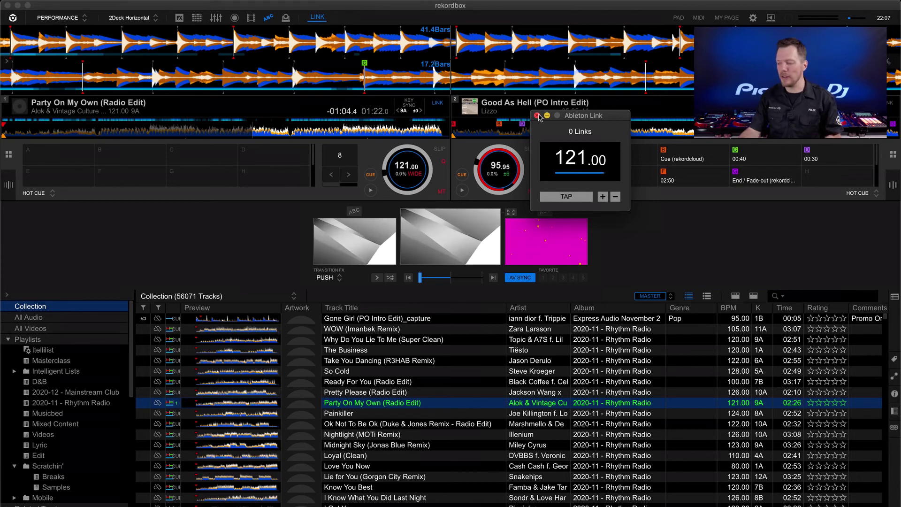
left_click(537, 115)
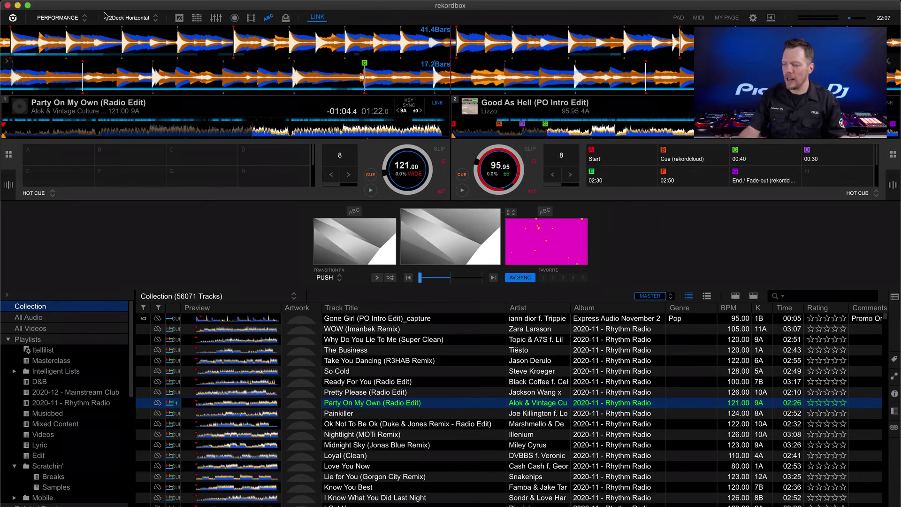
Switch from PERFORMANCE to EDIT mode, agreeing to disable Ableton Link.
left_click(64, 18)
left_click(56, 67)
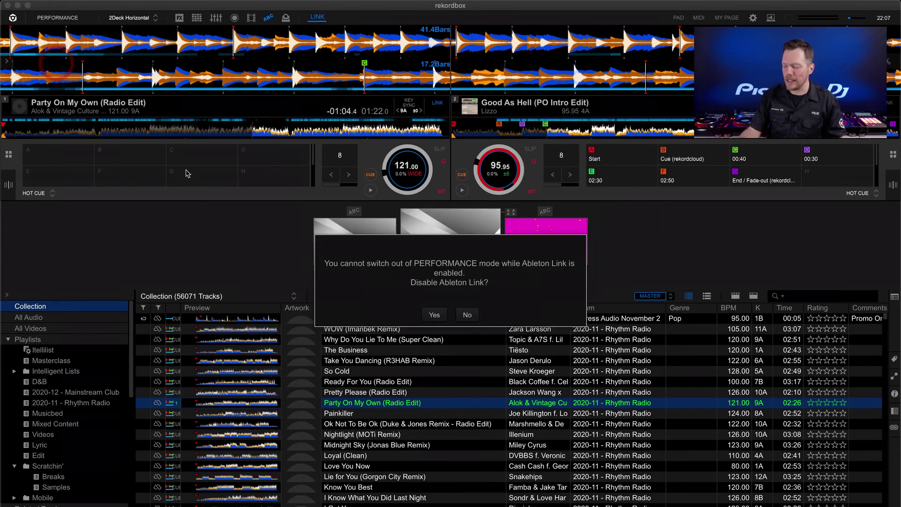
left_click(431, 314)
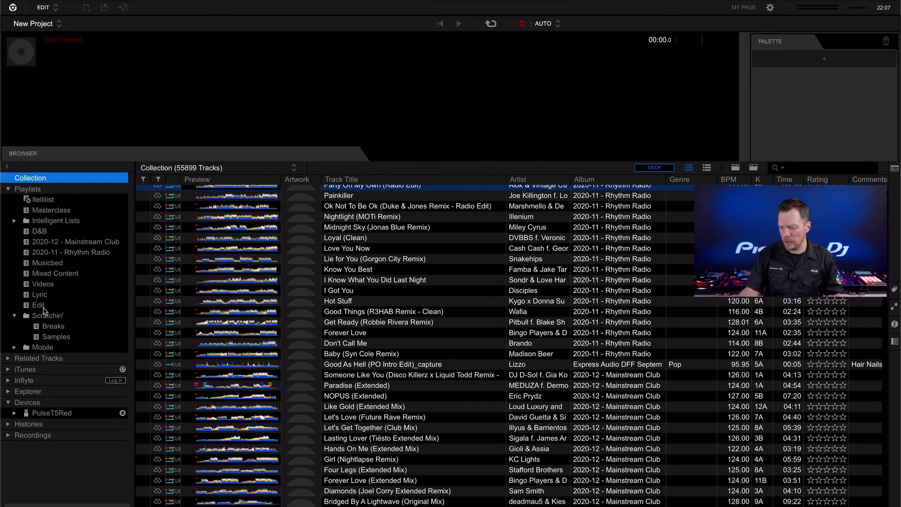
Load "Homer Said" from the Edit playlist into the editor and collapse the browser.
left_click(41, 305)
double_click(382, 190)
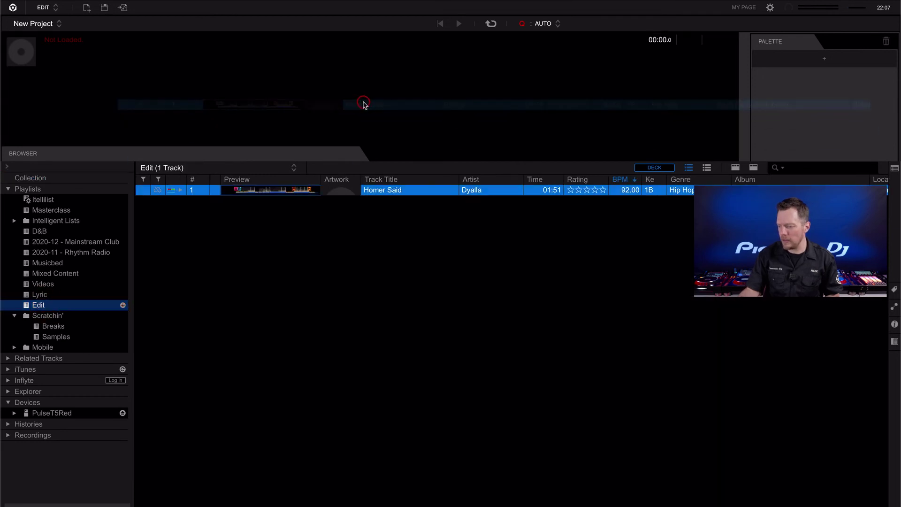
left_click(13, 155)
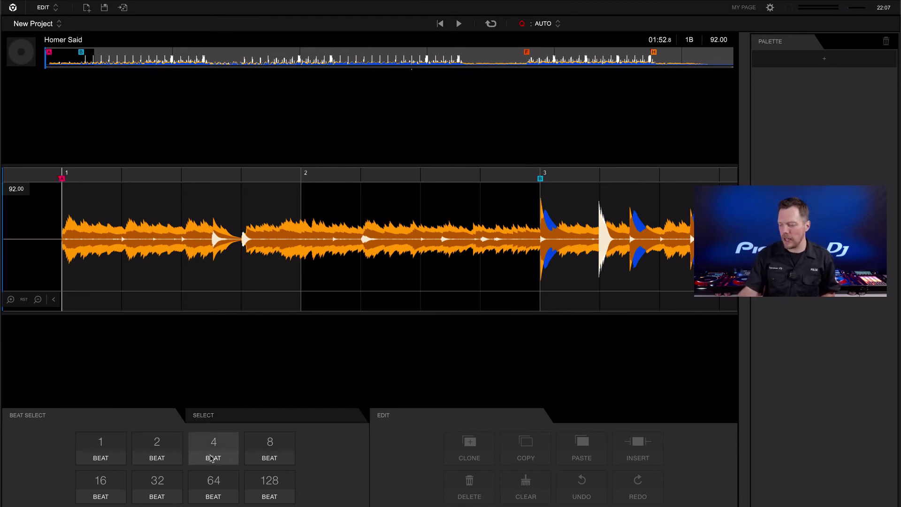
Select 8 beats starting at bar 1 of the track and store the selection in the palette.
left_click(268, 441)
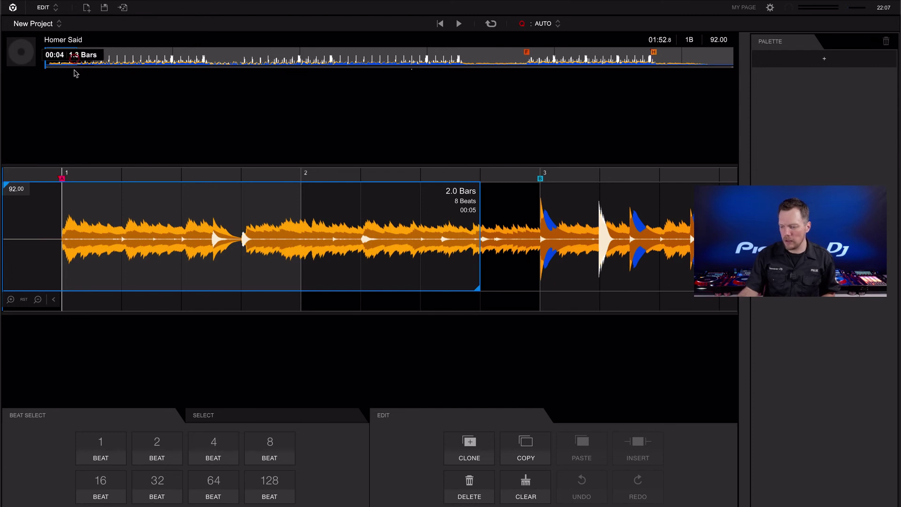
left_click(77, 176)
left_click(96, 184)
left_click(533, 193)
left_click(76, 206)
left_click(271, 449)
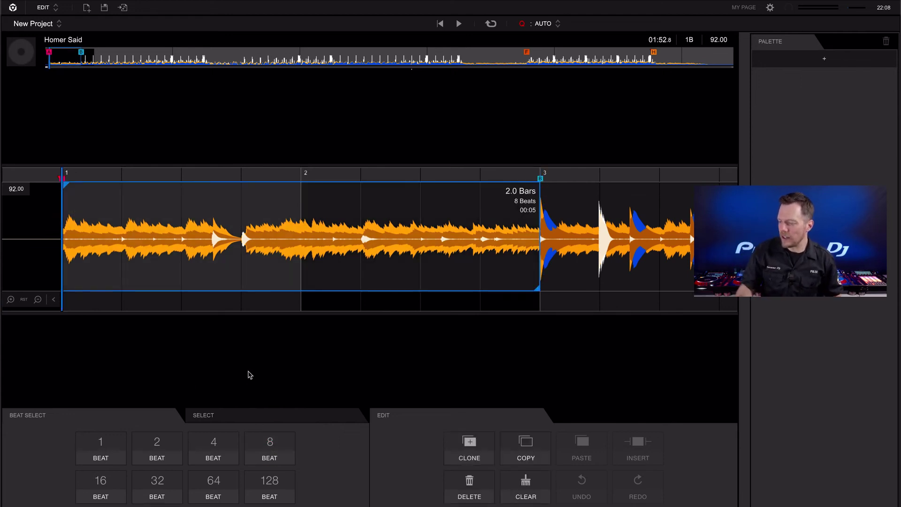
left_click_drag(406, 258, 807, 159)
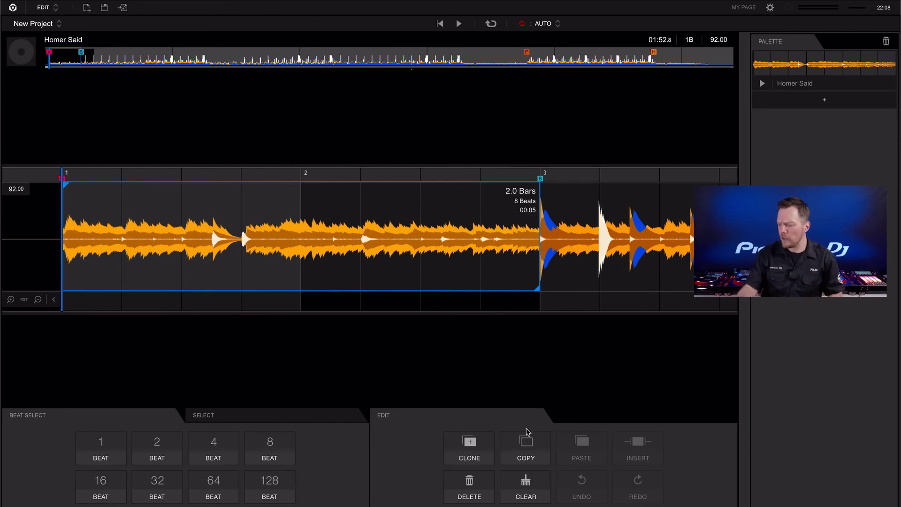
Clone the selected 8-beat intro and play the track from its start to check the extended opening.
left_click(479, 454)
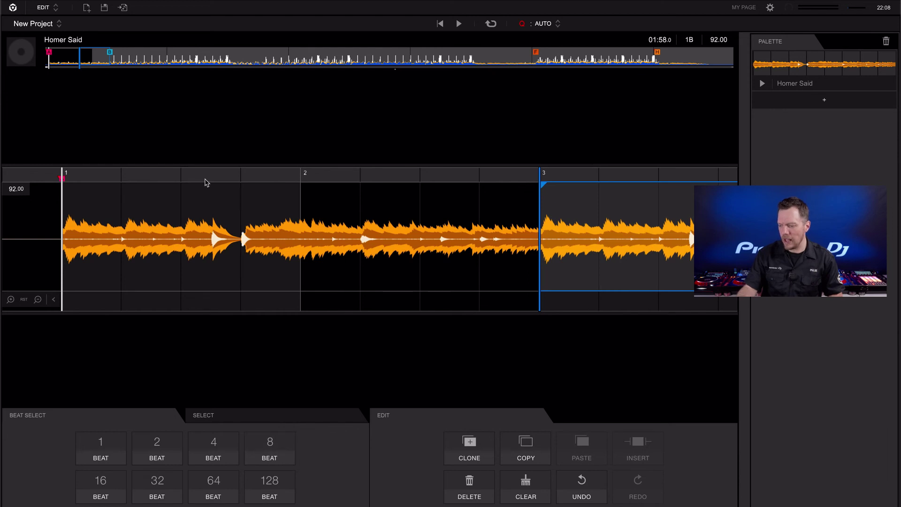
left_click(53, 62)
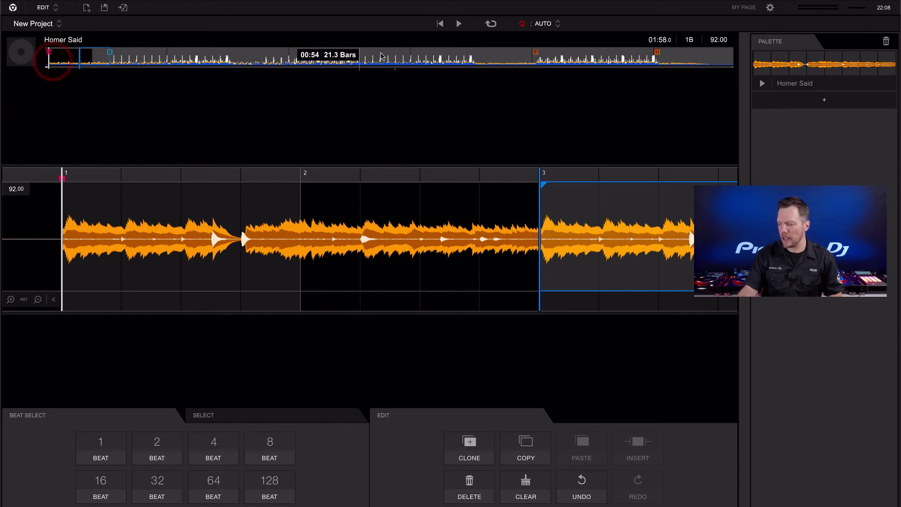
left_click(439, 23)
left_click(459, 25)
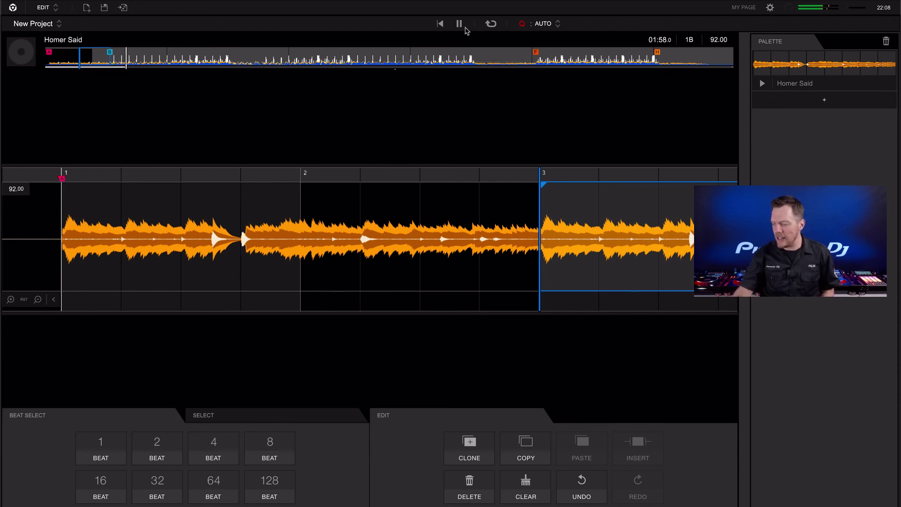
left_click(459, 24)
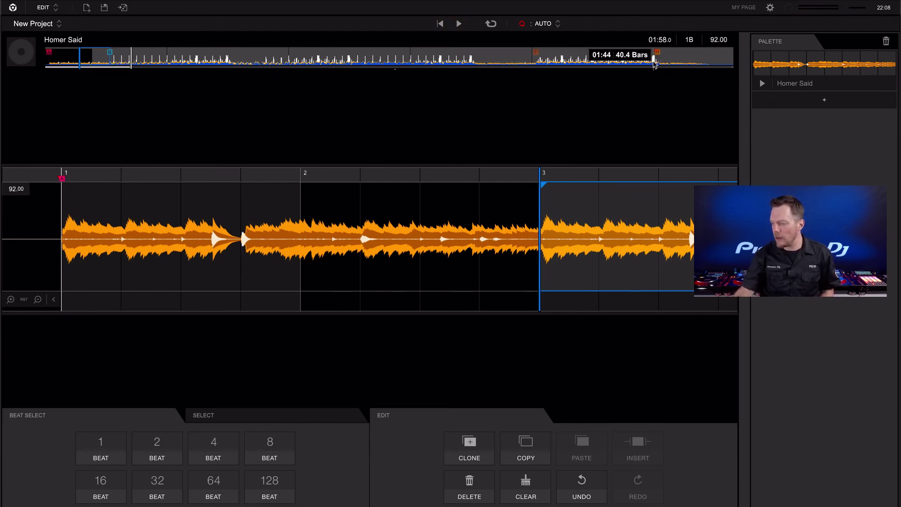
Select the 8 beats starting at bar 5 and add them to the palette as a second clip.
left_click(654, 64)
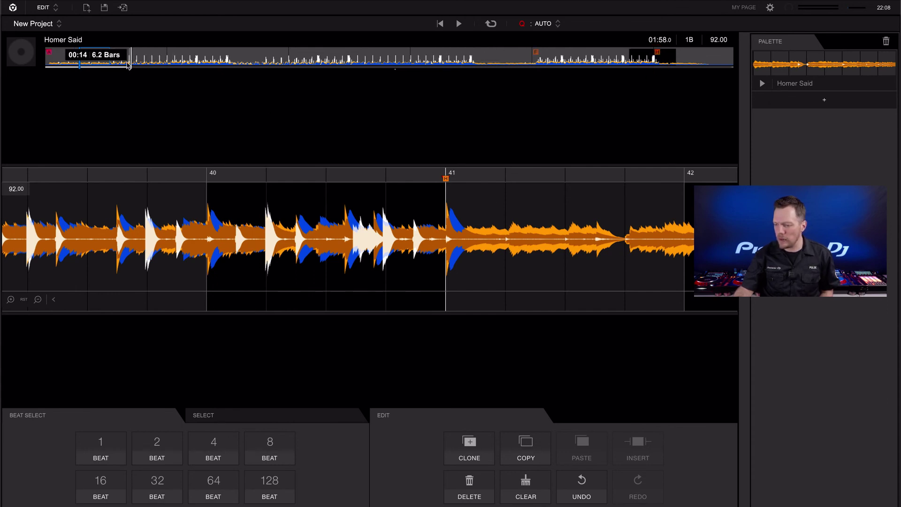
left_click(113, 70)
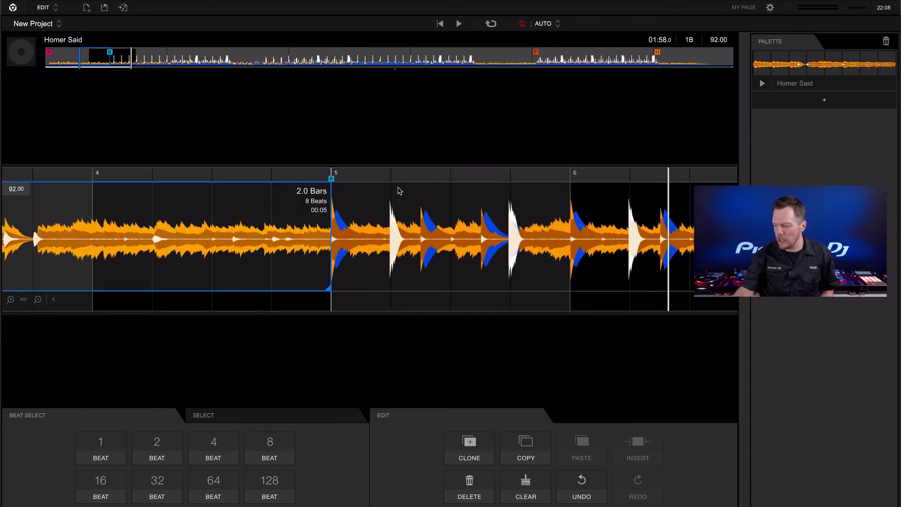
left_click(350, 200)
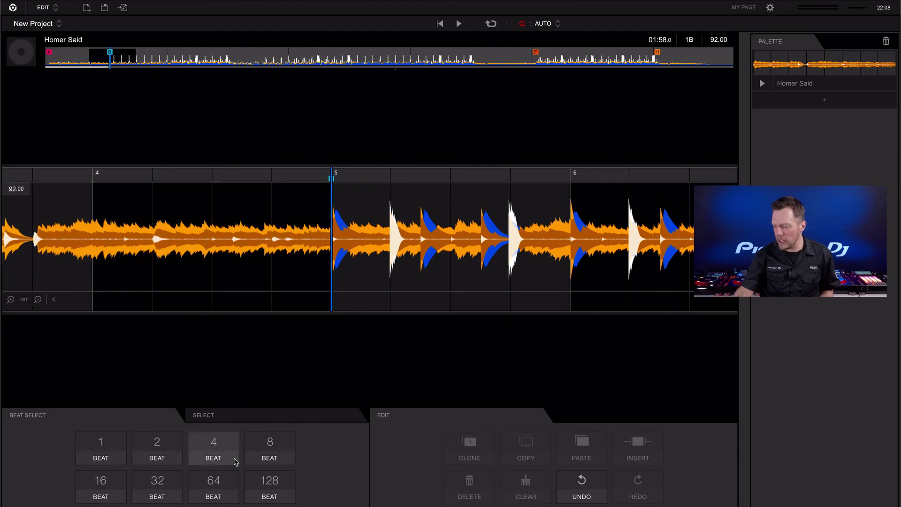
left_click(269, 446)
mouse_move(405, 237)
left_mouse_down()
mouse_move(751, 216)
mouse_move(817, 140)
left_mouse_up()
Play the passage leading into bar 41 near the end of the track to examine the outro transition.
left_click(656, 65)
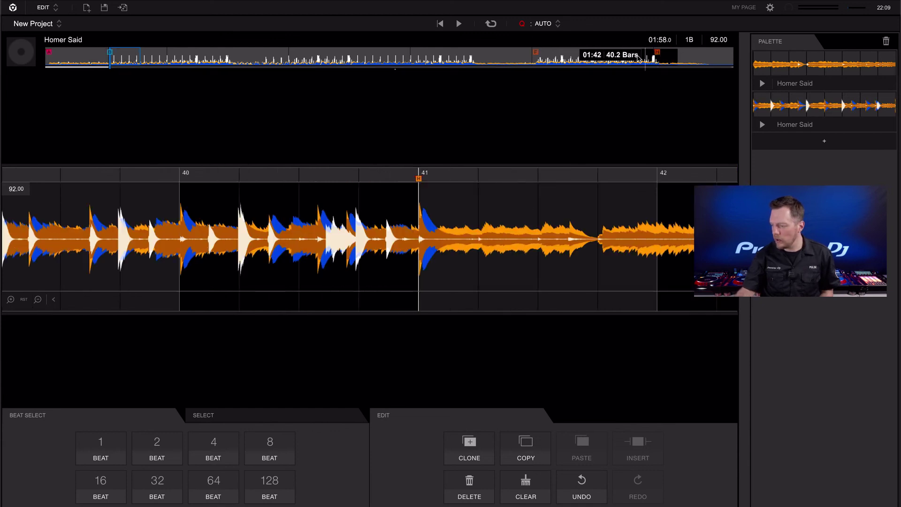
left_click(653, 56)
left_click(197, 237)
key("space")
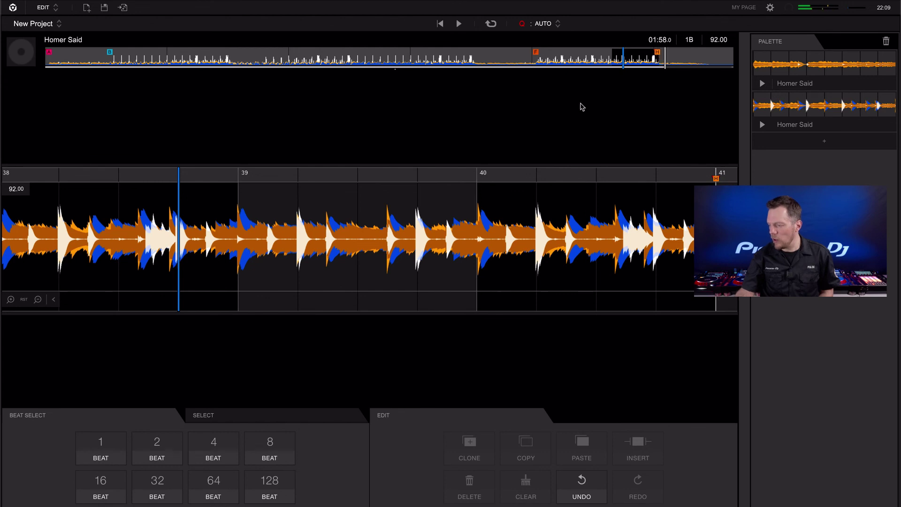
left_click(460, 24)
scroll(664, 238, "down", 2)
scroll(664, 238, "down", 2)
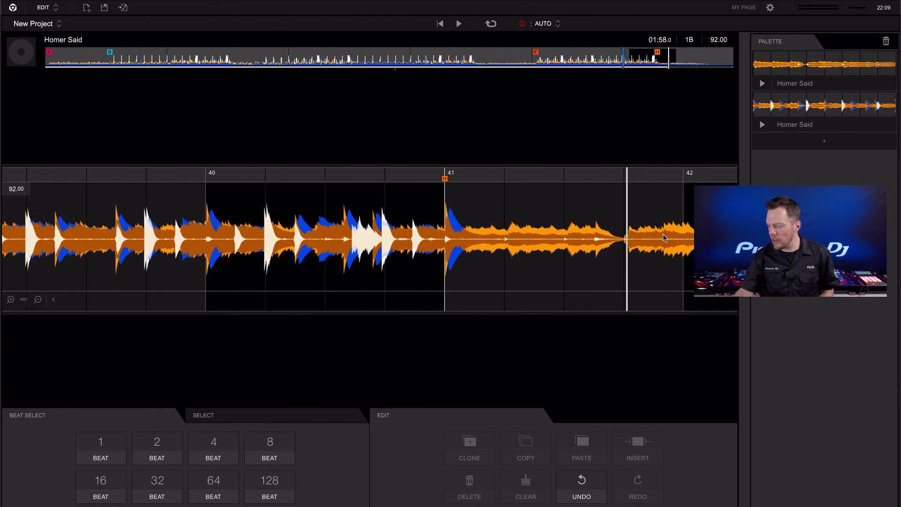
Insert the second palette clip at bar 41 and again at bar 43.
left_click_drag(799, 104, 453, 213)
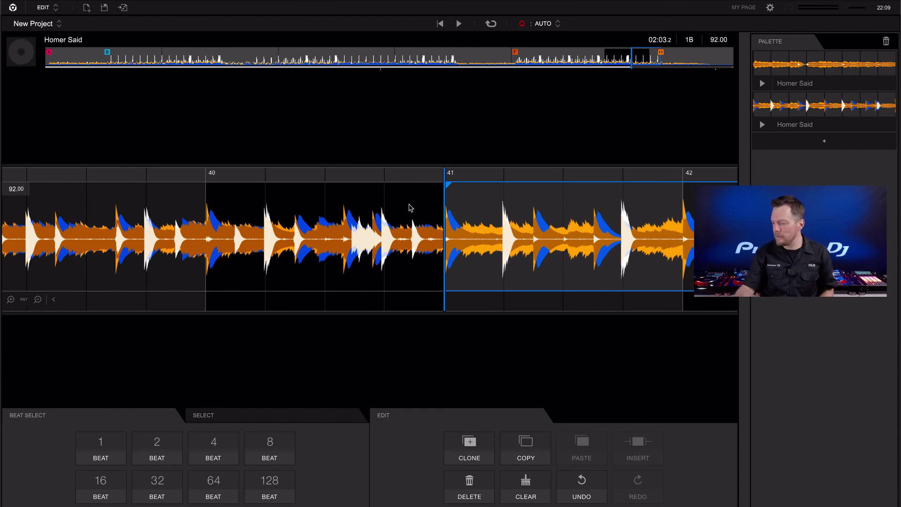
scroll(409, 207, "right", 5)
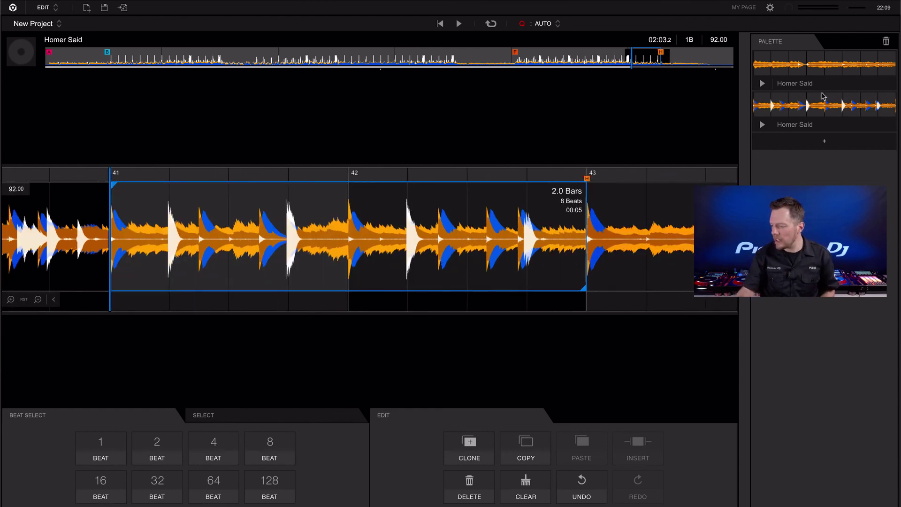
left_click_drag(817, 100, 589, 216)
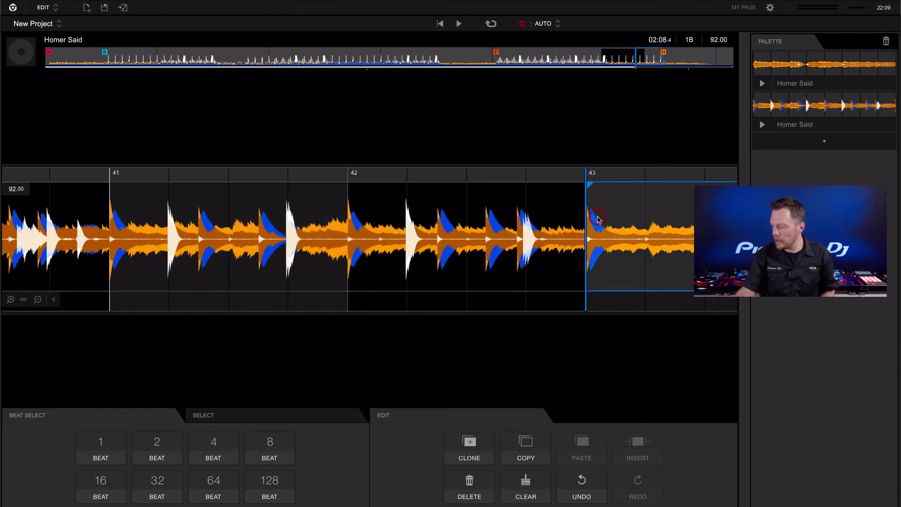
Select the 4-bar breakdown from bar 29 to bar 33 and delete it.
left_click(436, 59)
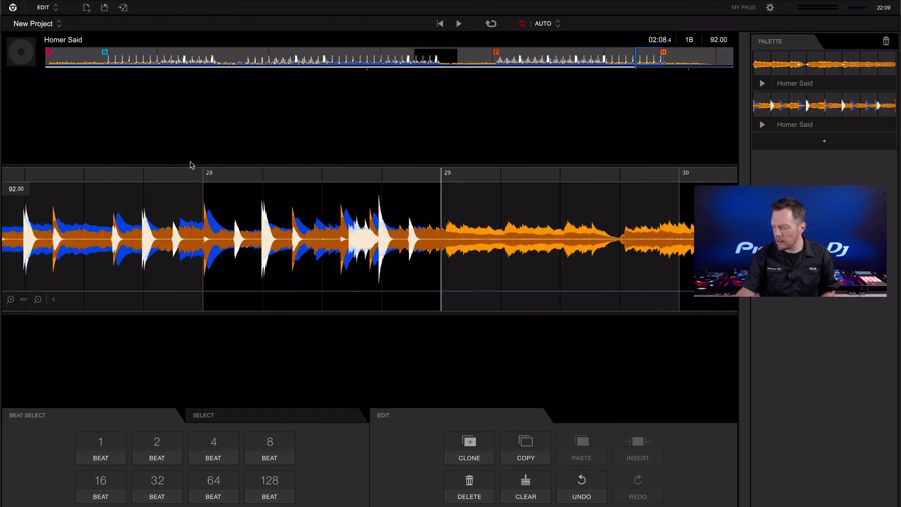
left_click(38, 299)
left_click(459, 249)
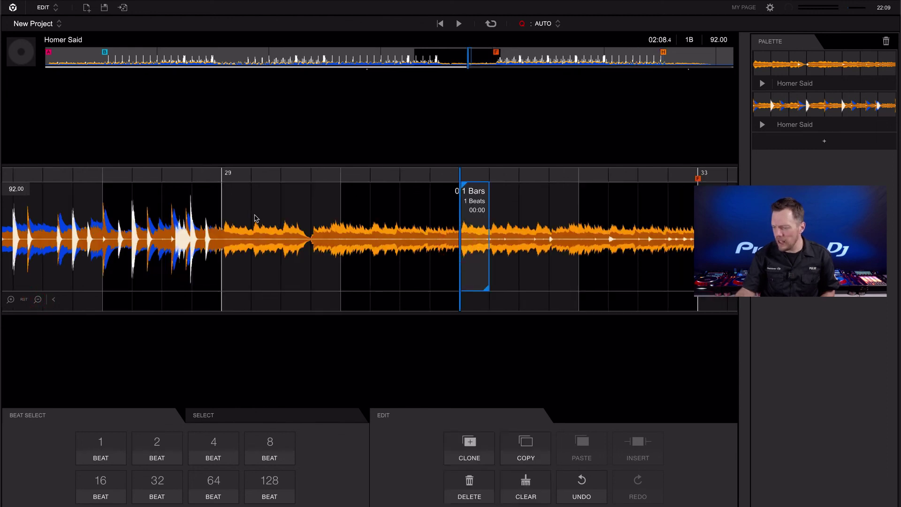
left_click_drag(232, 213, 697, 227)
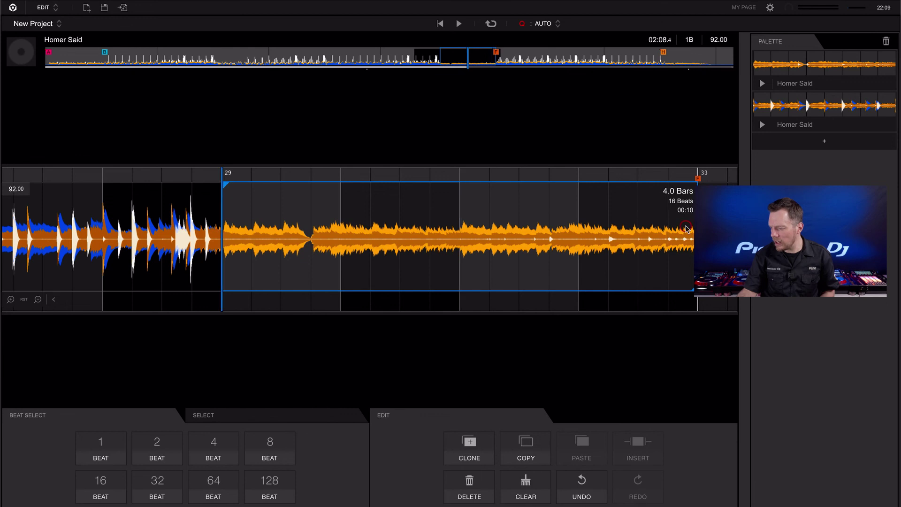
left_click(467, 498)
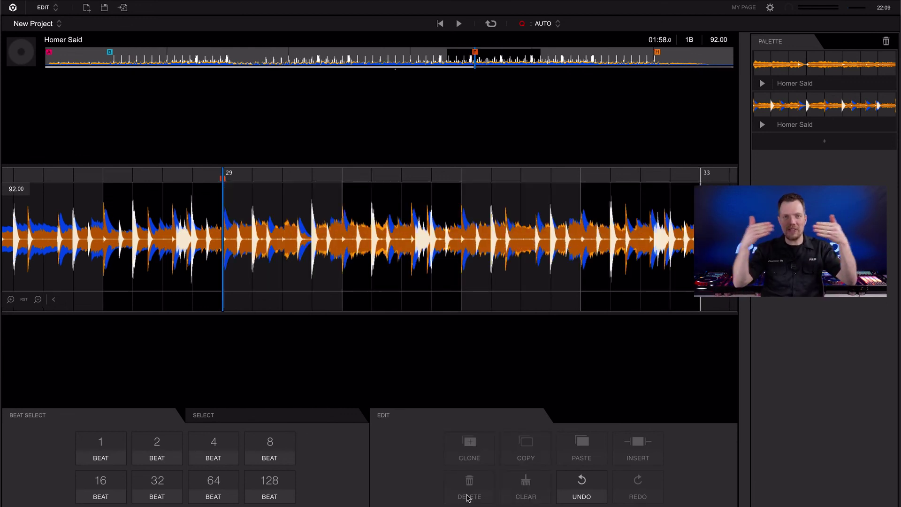
Play from bar 28 across the new join at bar 29 to check the edit.
left_click(115, 218)
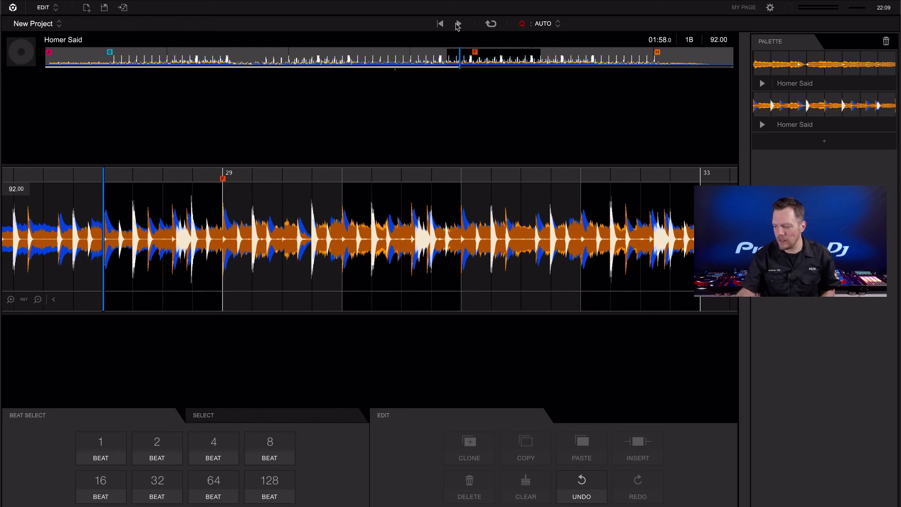
left_click(458, 25)
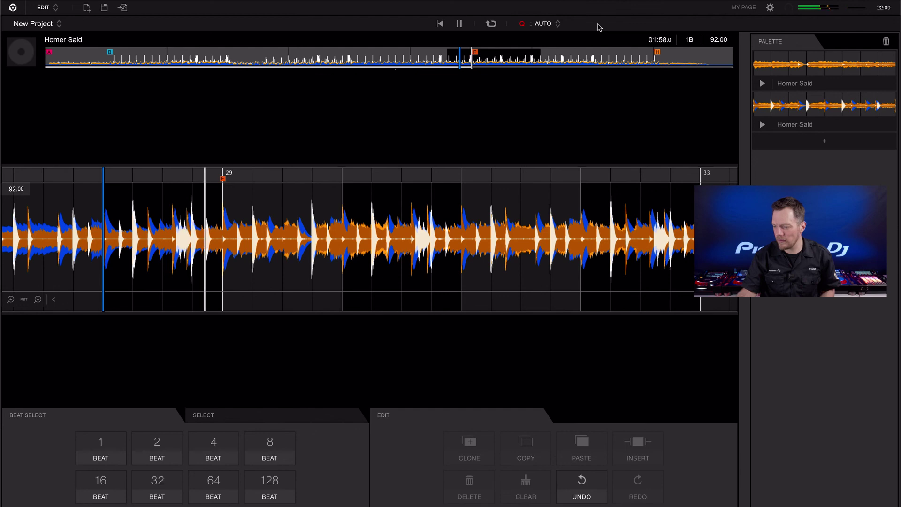
left_click(461, 24)
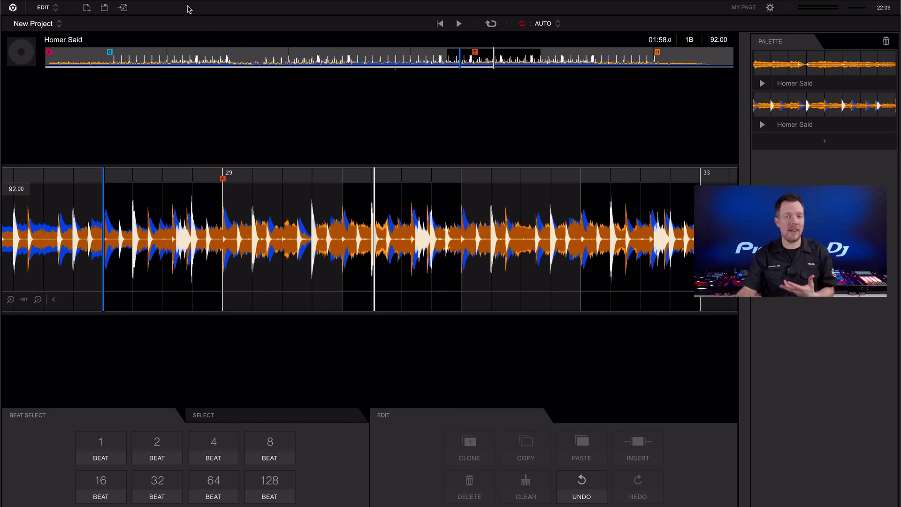
Save the project as "Homer Said (Edit).rbep" in the Edit Projects folder and dismiss the rendering notice.
left_click(104, 8)
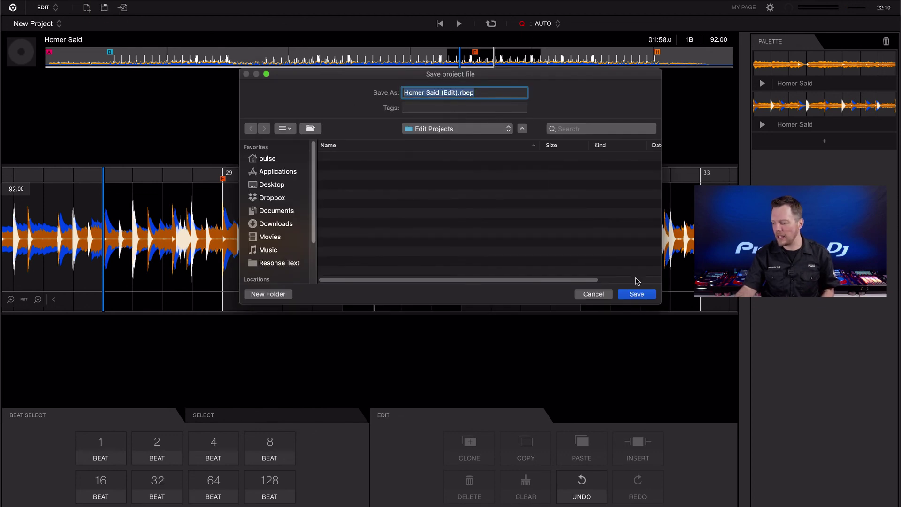
left_click(636, 294)
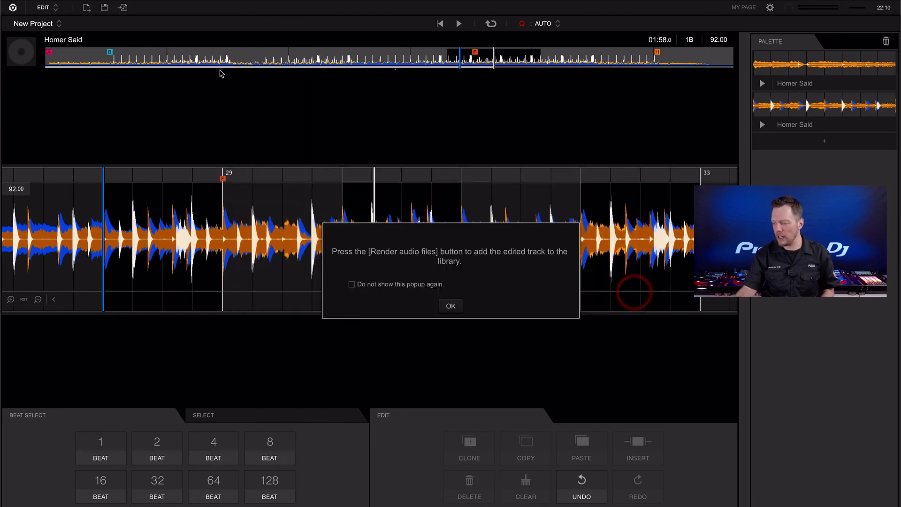
left_click(450, 306)
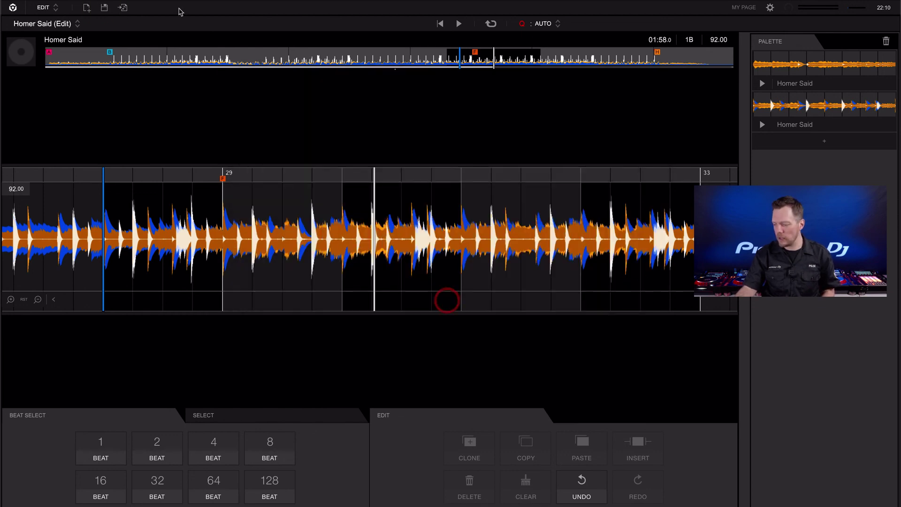
Render "Homer Said (Edit)" to the Desktop as a 44.1 kHz WAV and select the rendered track in the Collection.
left_click(123, 8)
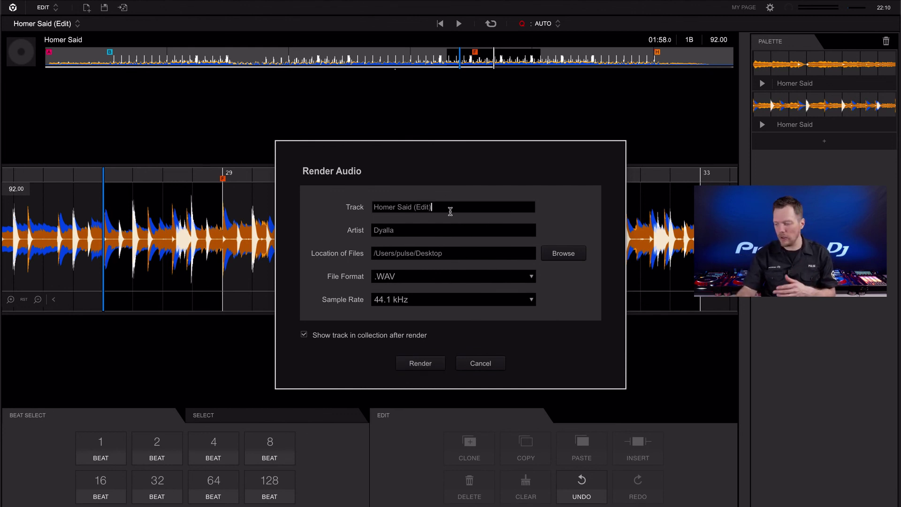
left_click(415, 364)
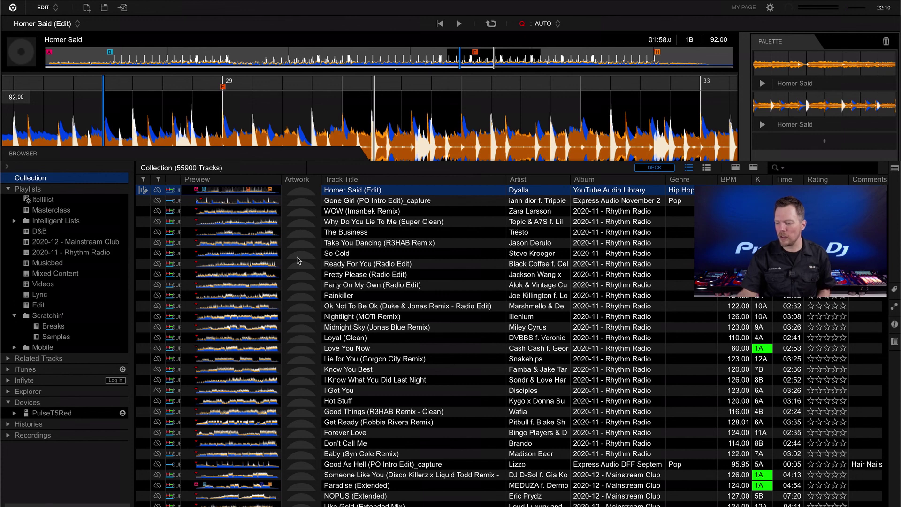
left_click(214, 189)
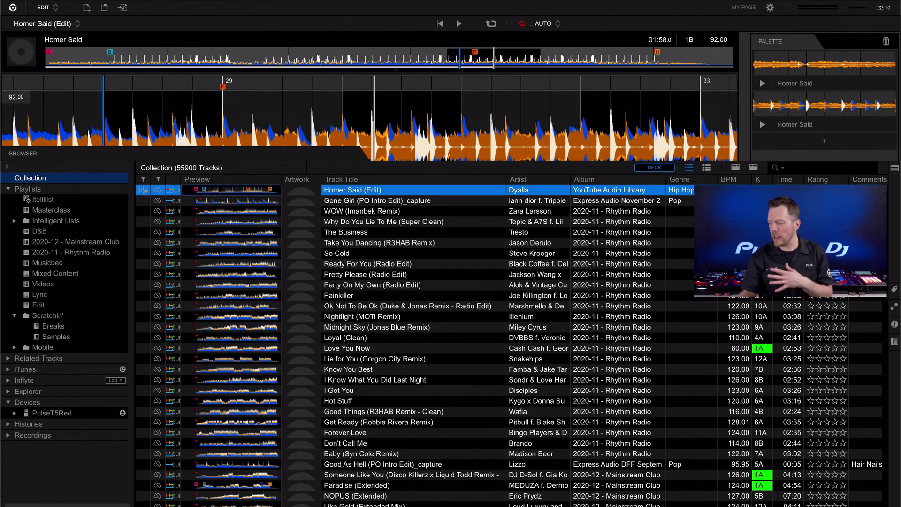